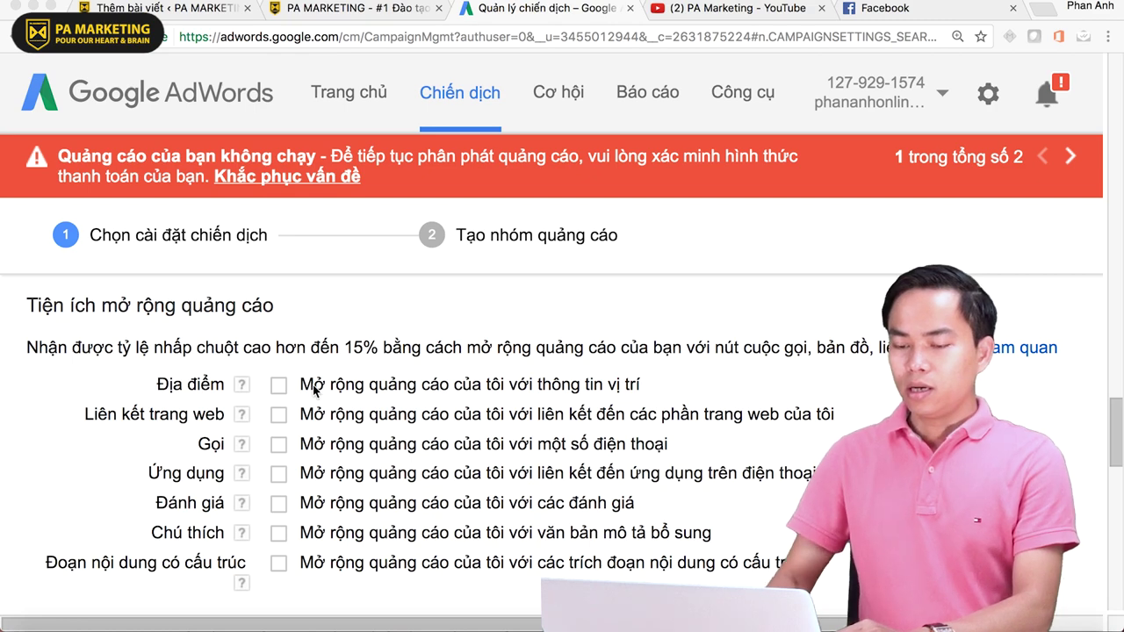
- Review the location, sitelink, call, review, callout and structured snippet extension descriptions in AdWords
scroll(315, 391, down, 1)
scroll(314, 387, up, 1)
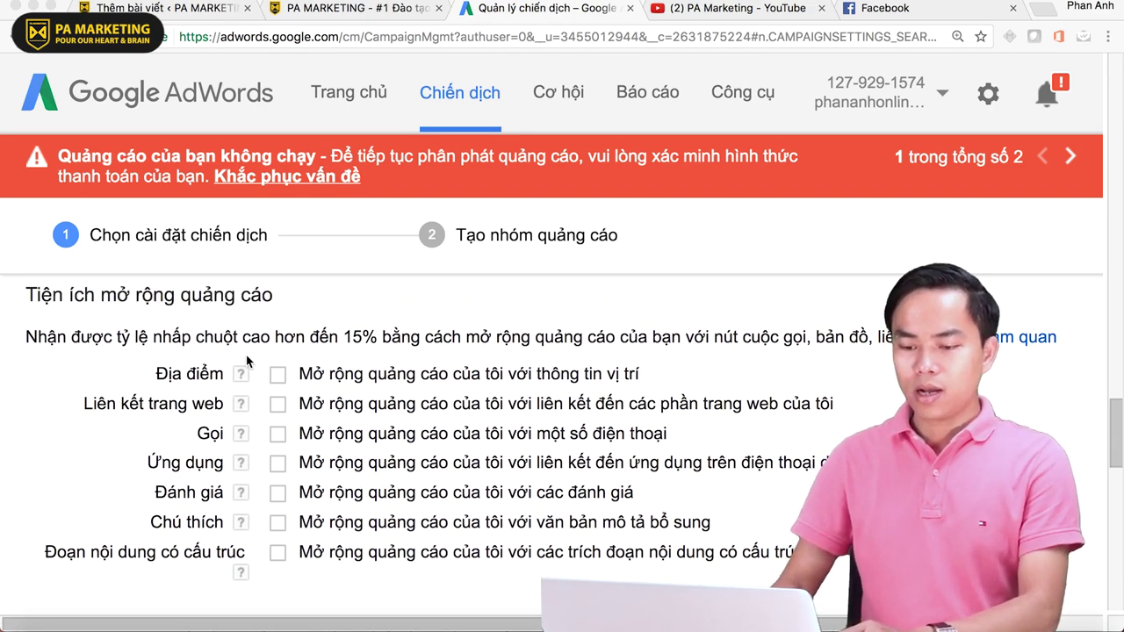
scroll(254, 362, down, 1)
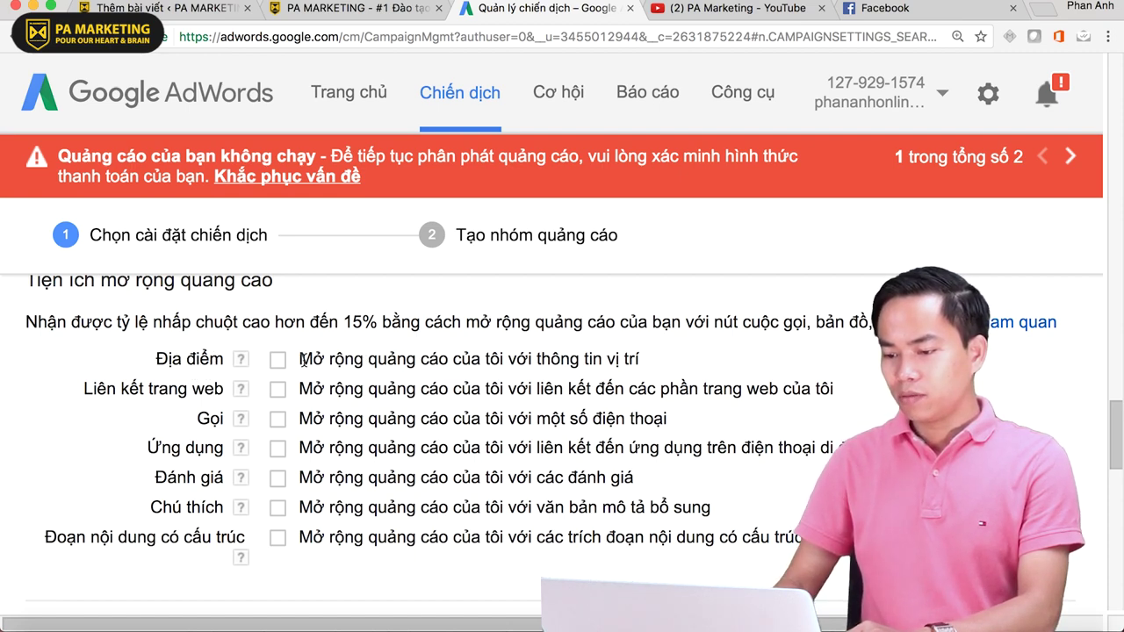
drag(302, 360, 664, 359)
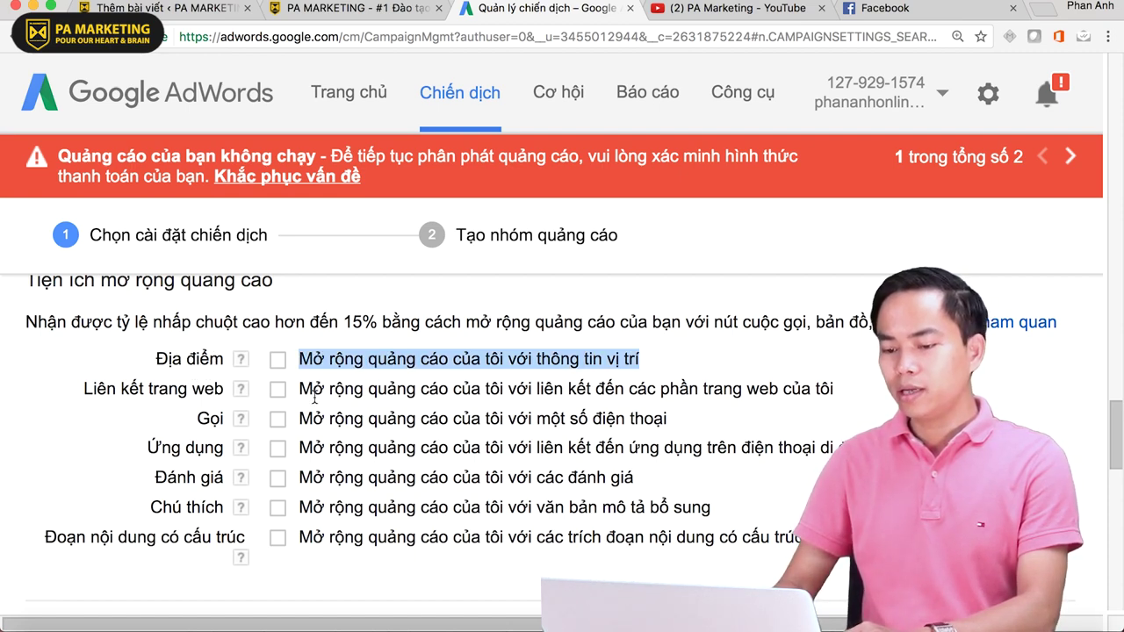
drag(300, 391, 863, 377)
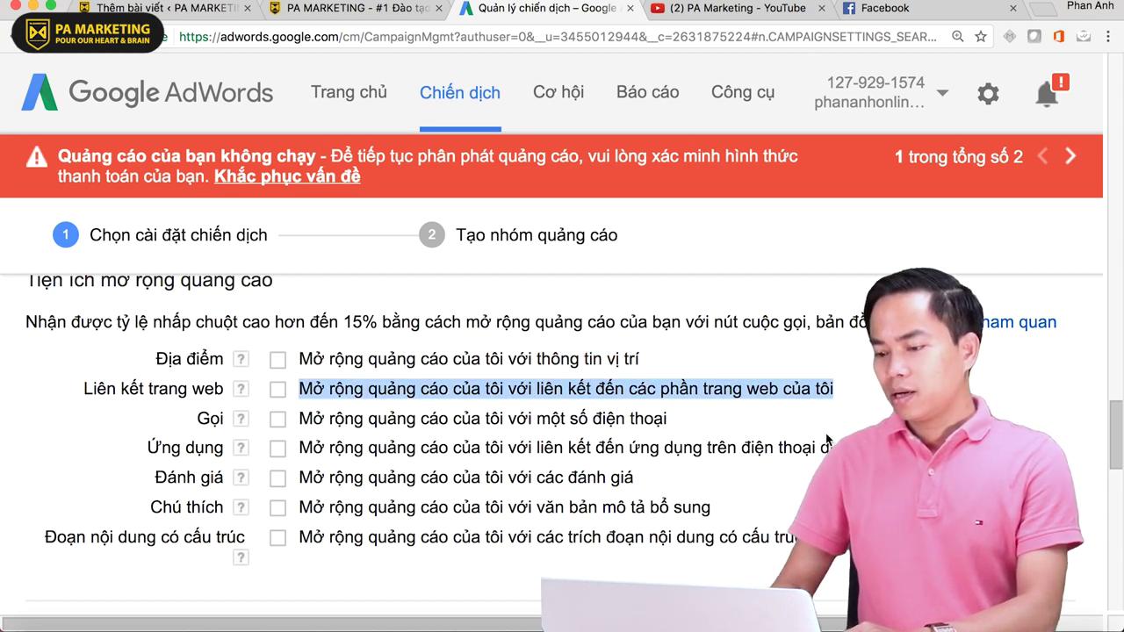
scroll(826, 439, down, 1)
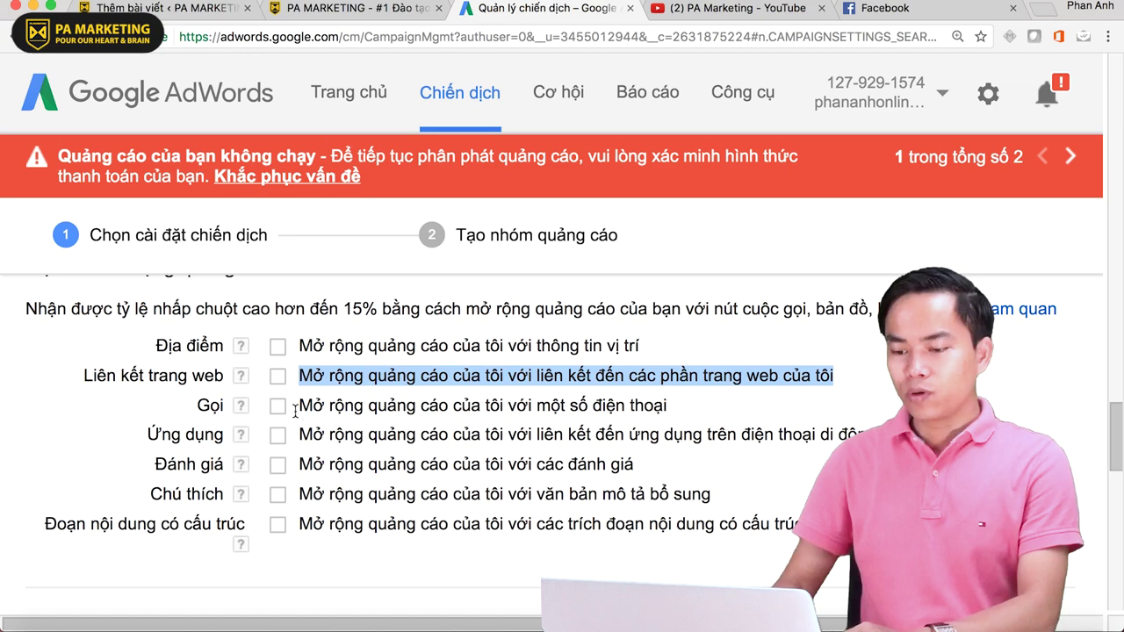
drag(296, 408, 682, 409)
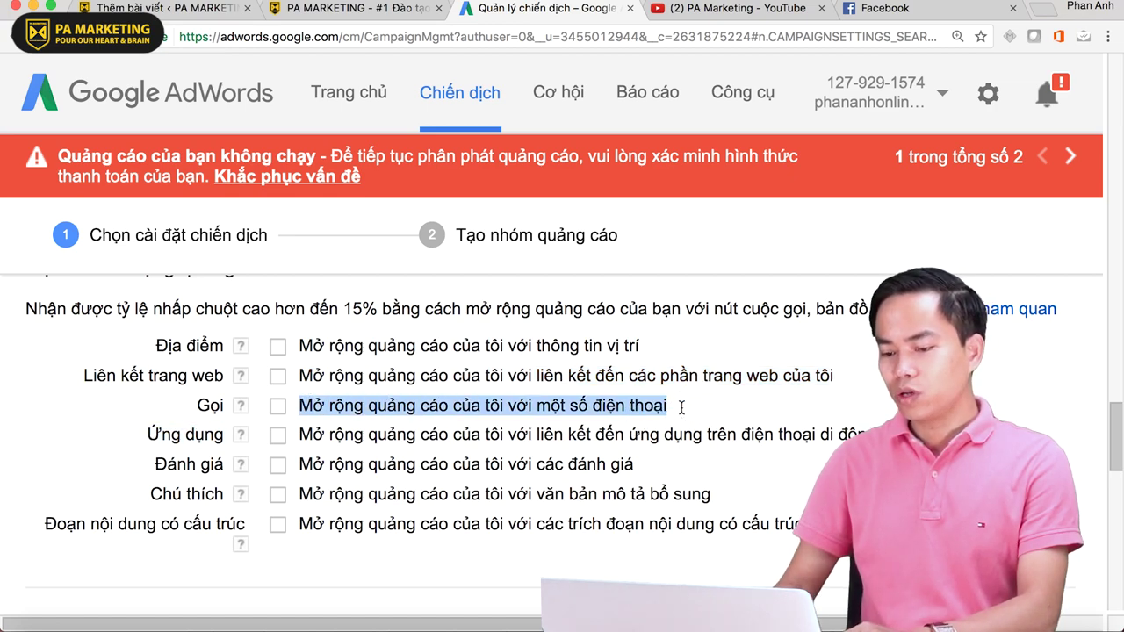
drag(301, 435, 297, 435)
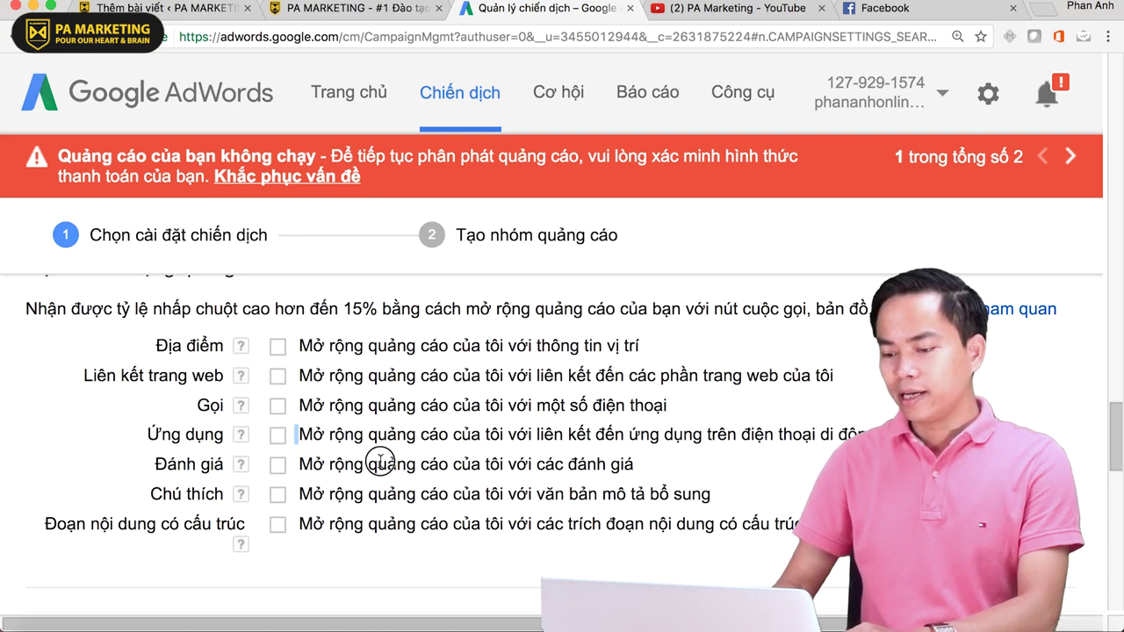
drag(379, 460, 663, 458)
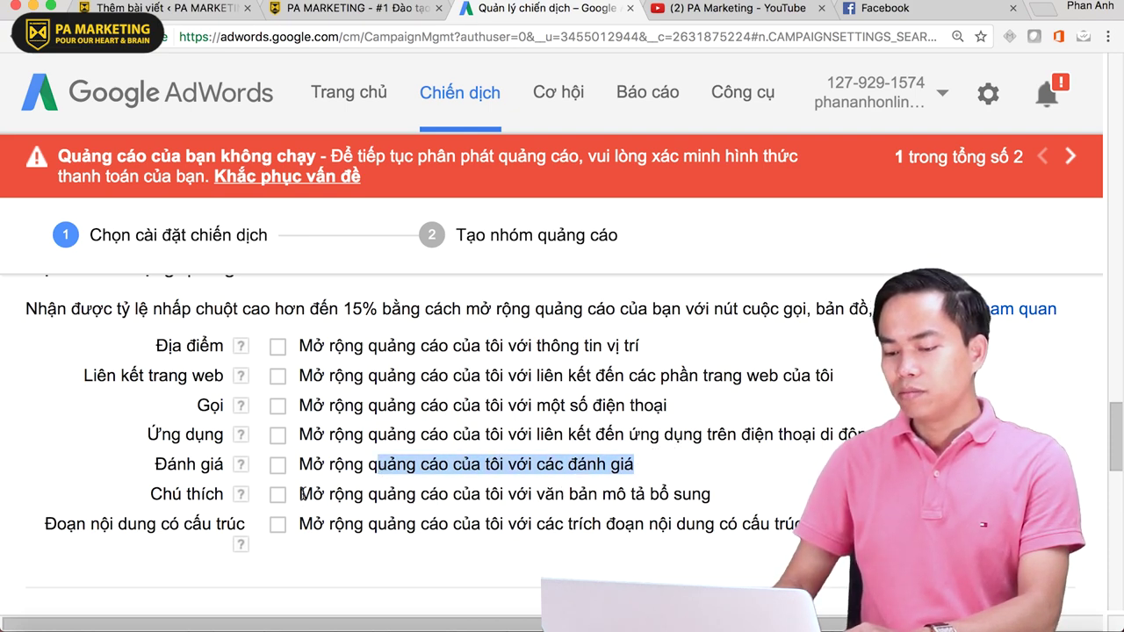
drag(301, 494, 708, 495)
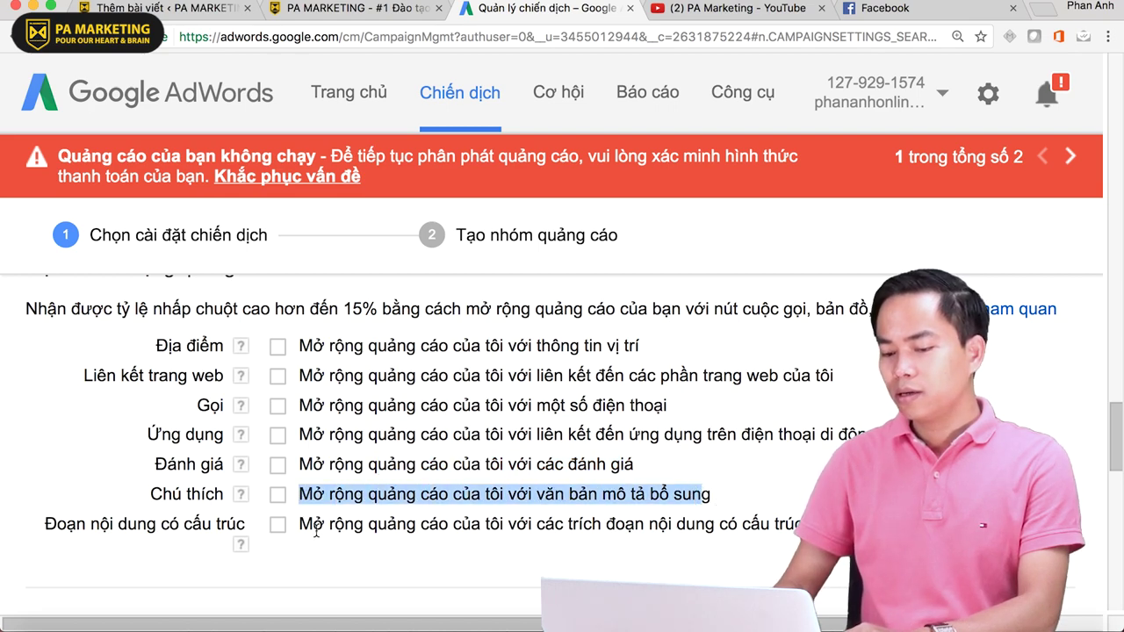
drag(314, 529, 590, 527)
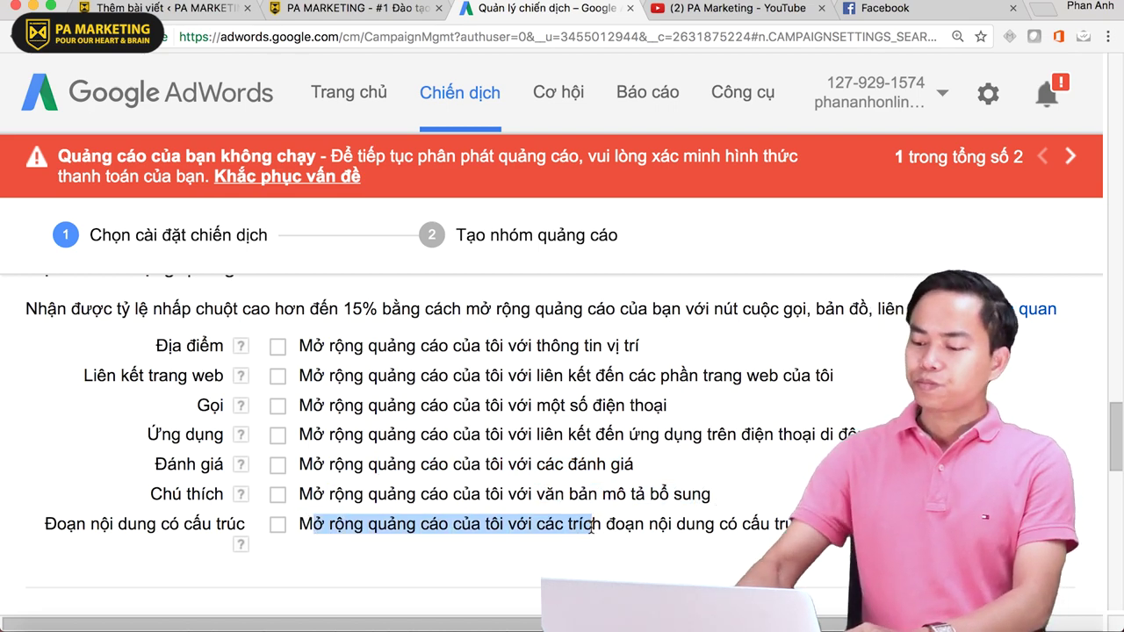
key(ctrl+minus)
key(ctrl+minus)
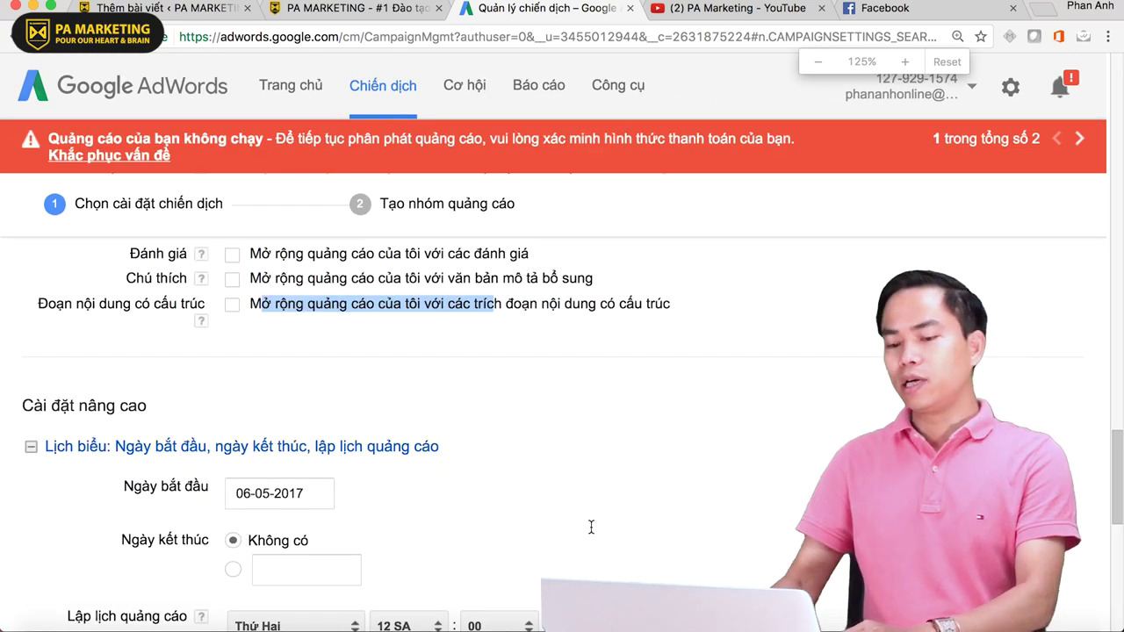
scroll(590, 527, up, 1)
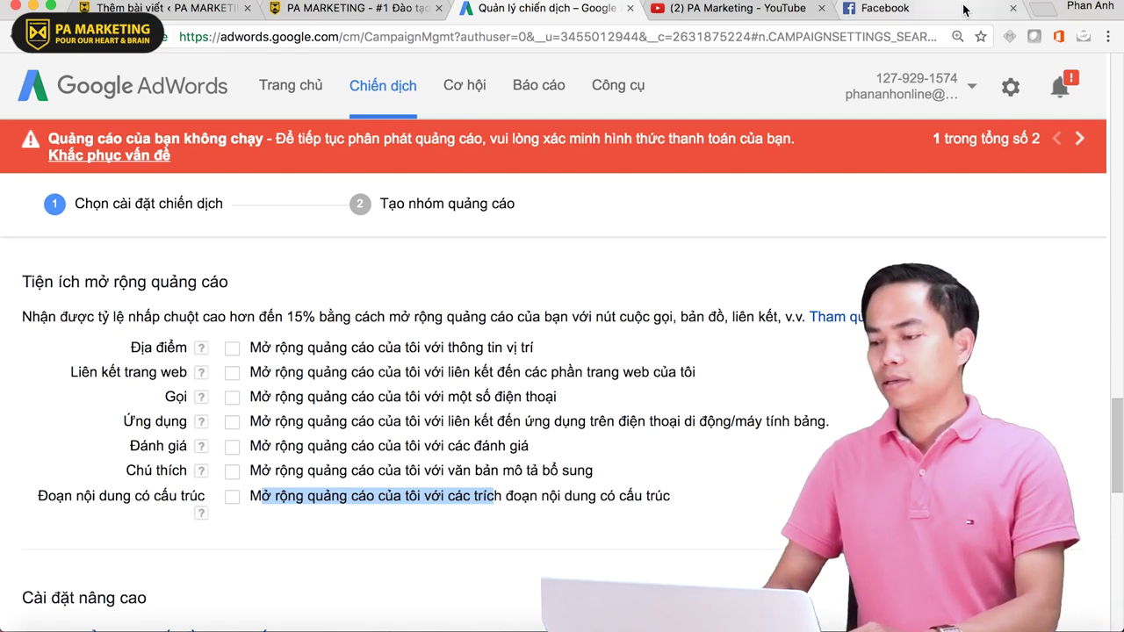
- Search Google in a new tab for 'iphone 7 plus 128gb'
click(1046, 14)
text(iphone)
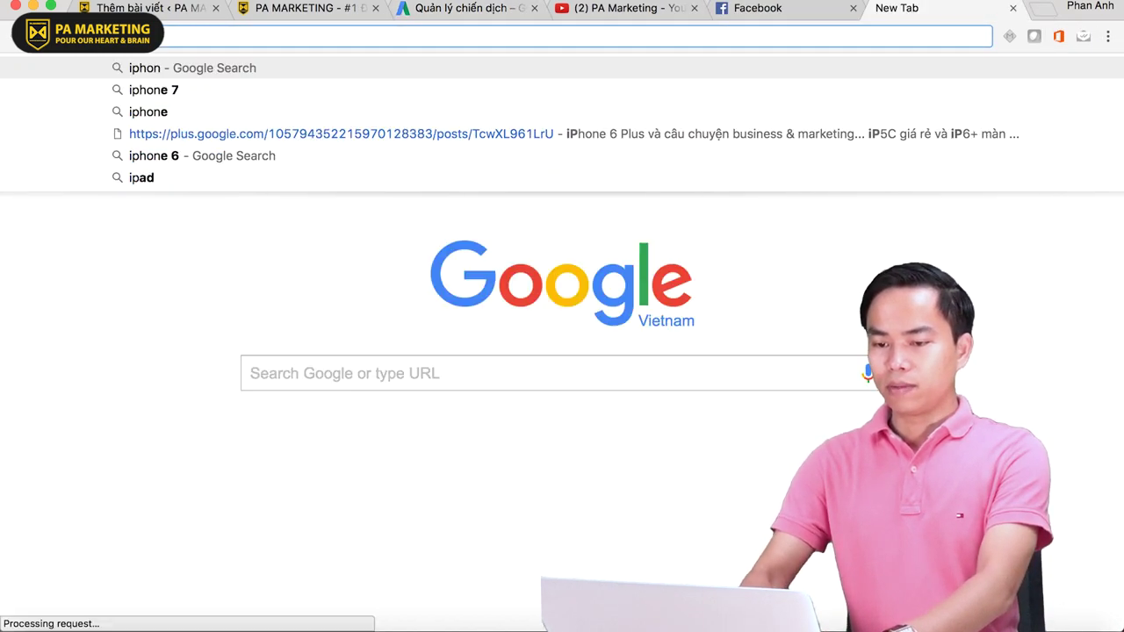
key(Down)
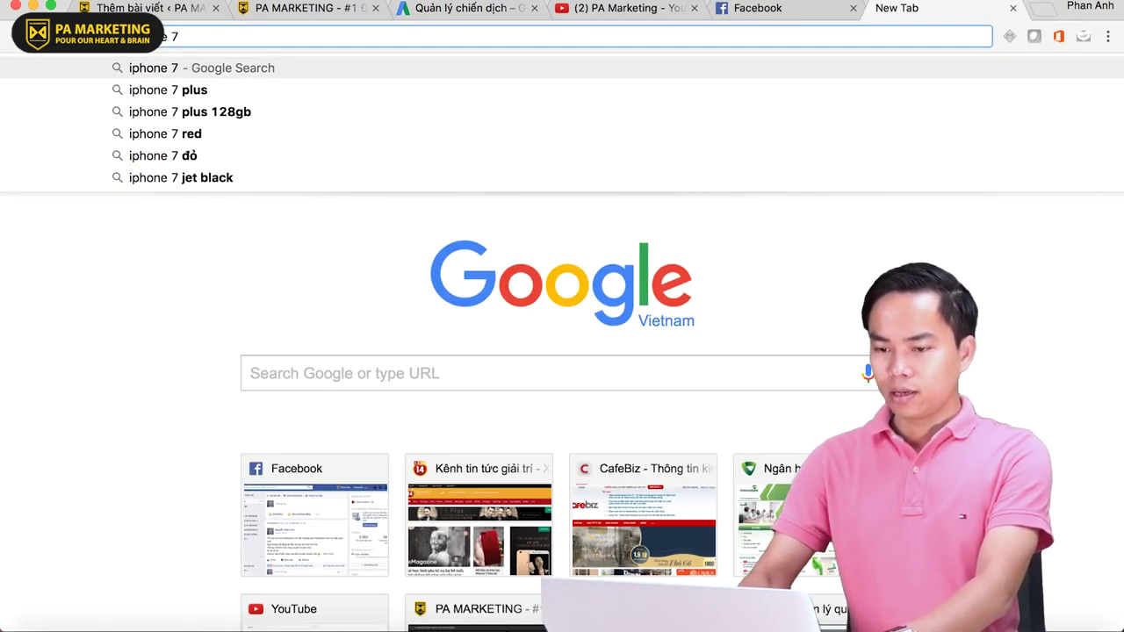
key(Down)
key(Down)
key(Return)
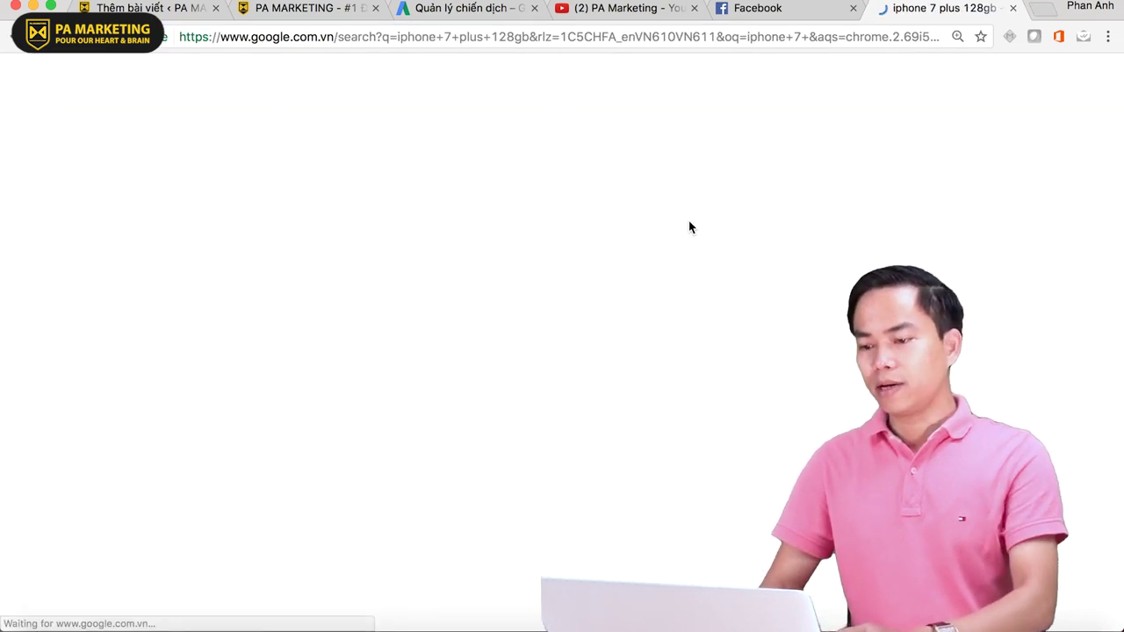
- Zoom the results to 125% and highlight the store address shown in an ad
scroll(704, 310, down, 1)
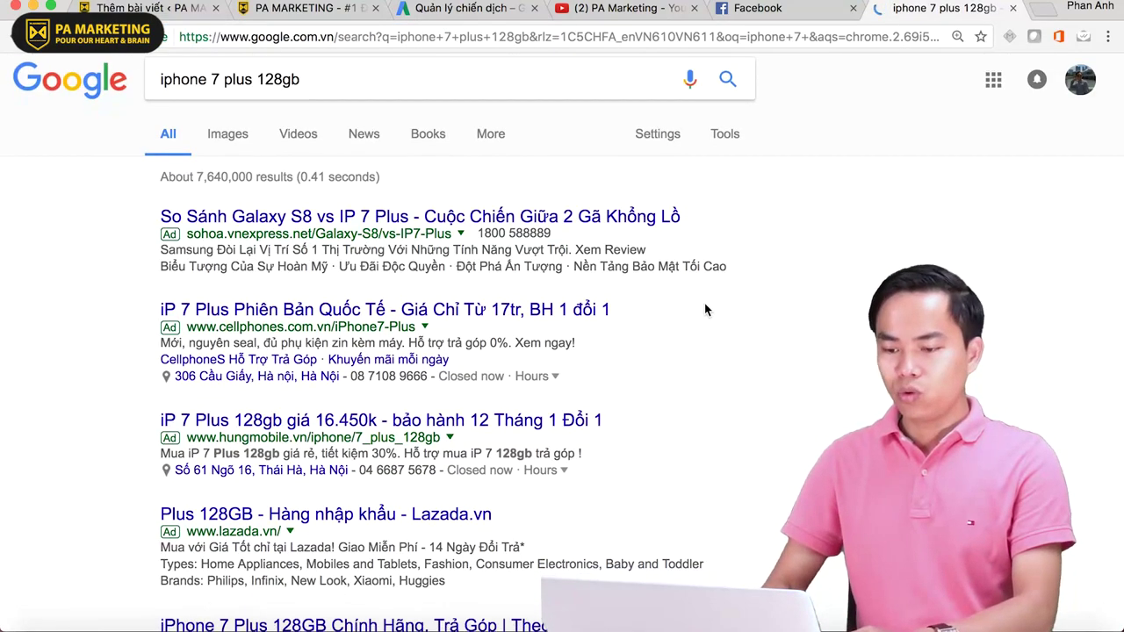
scroll(707, 420, down, 2)
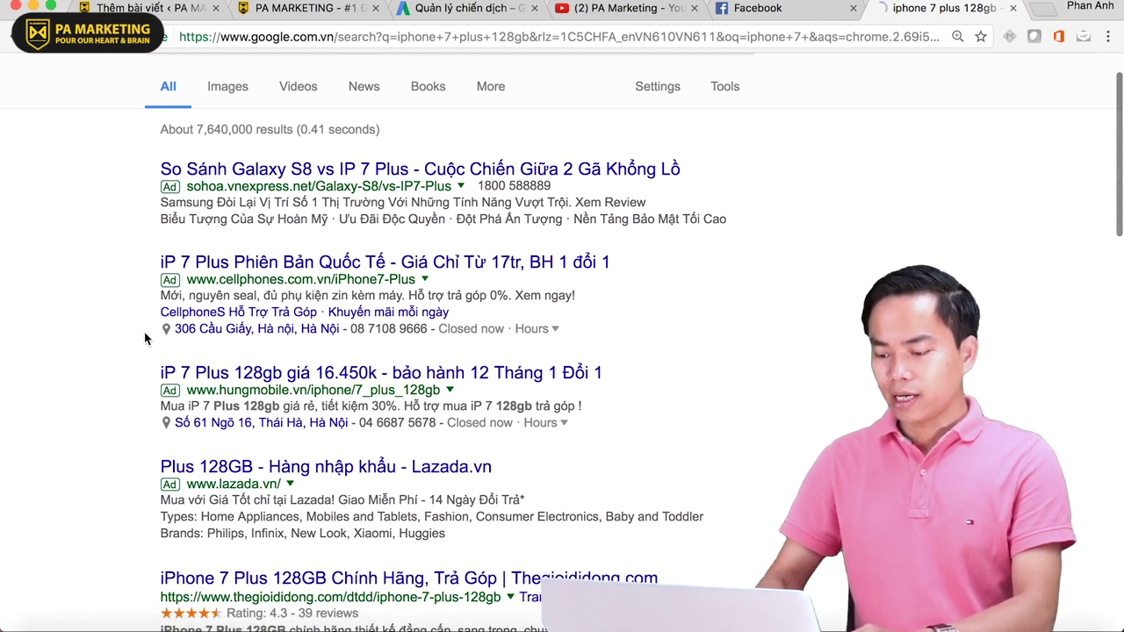
key(super+equal)
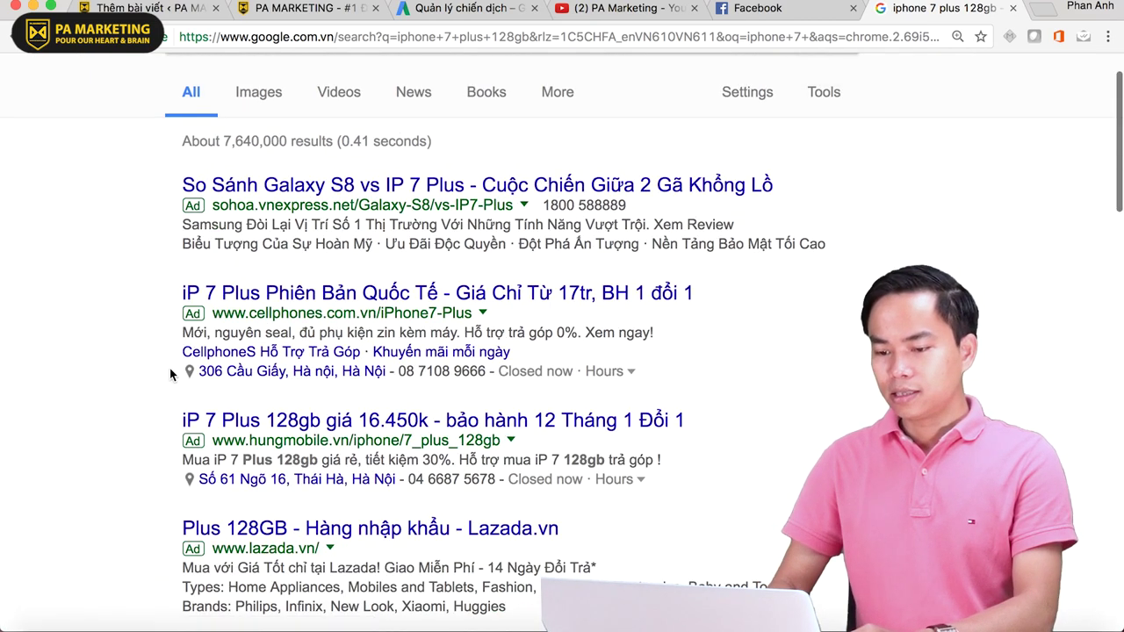
drag(197, 371, 386, 372)
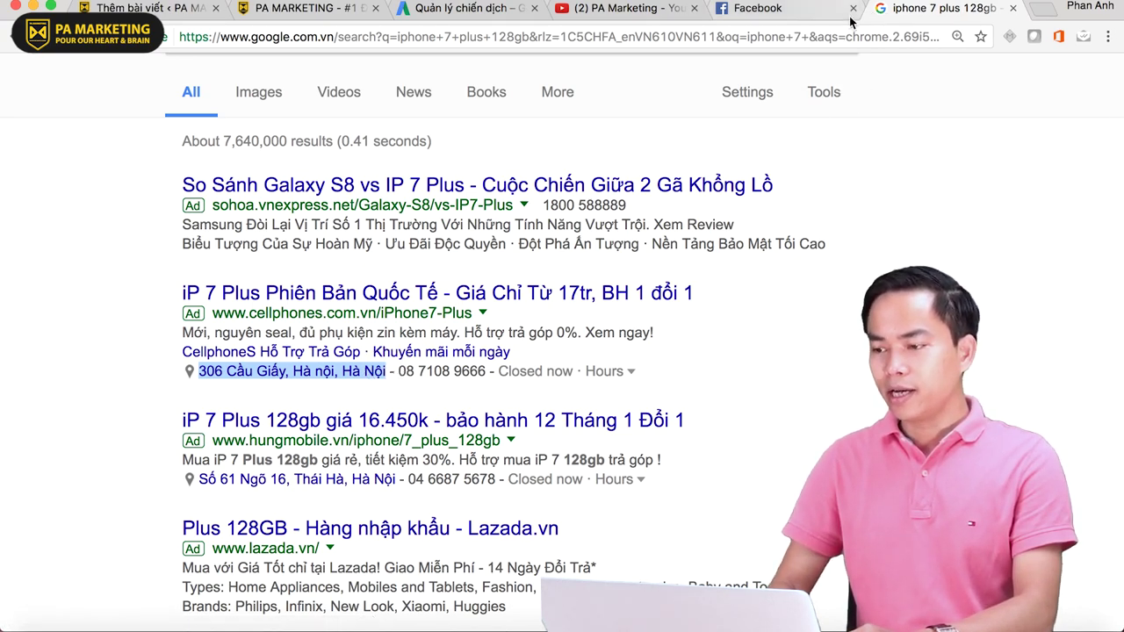
click(507, 11)
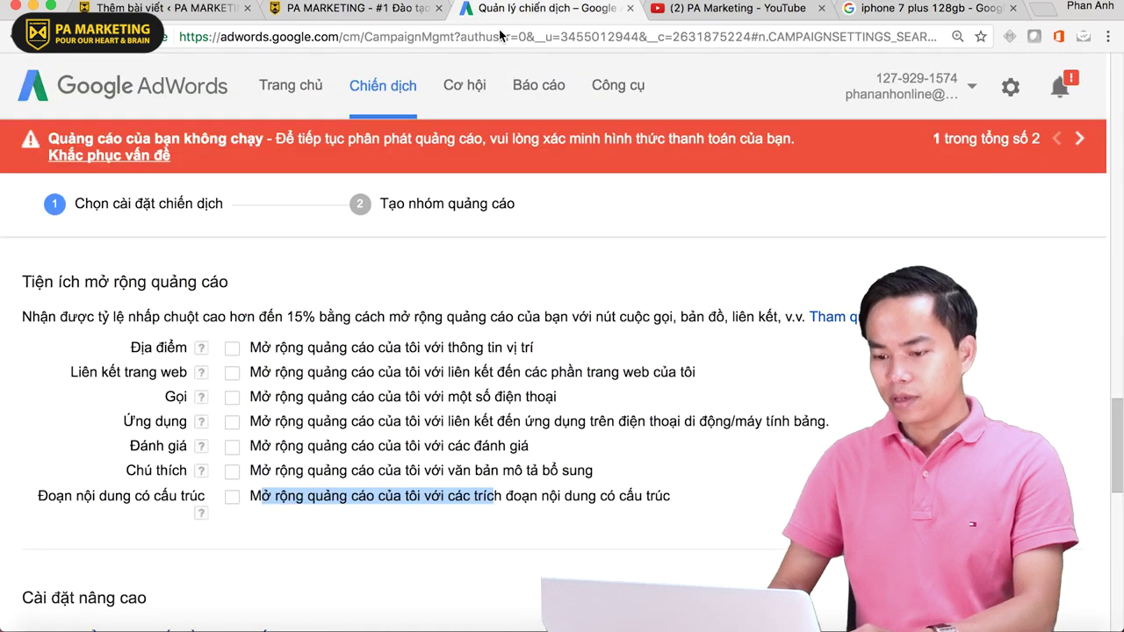
- Enable the Địa điểm location extension, noting the account has no locations yet
click(231, 350)
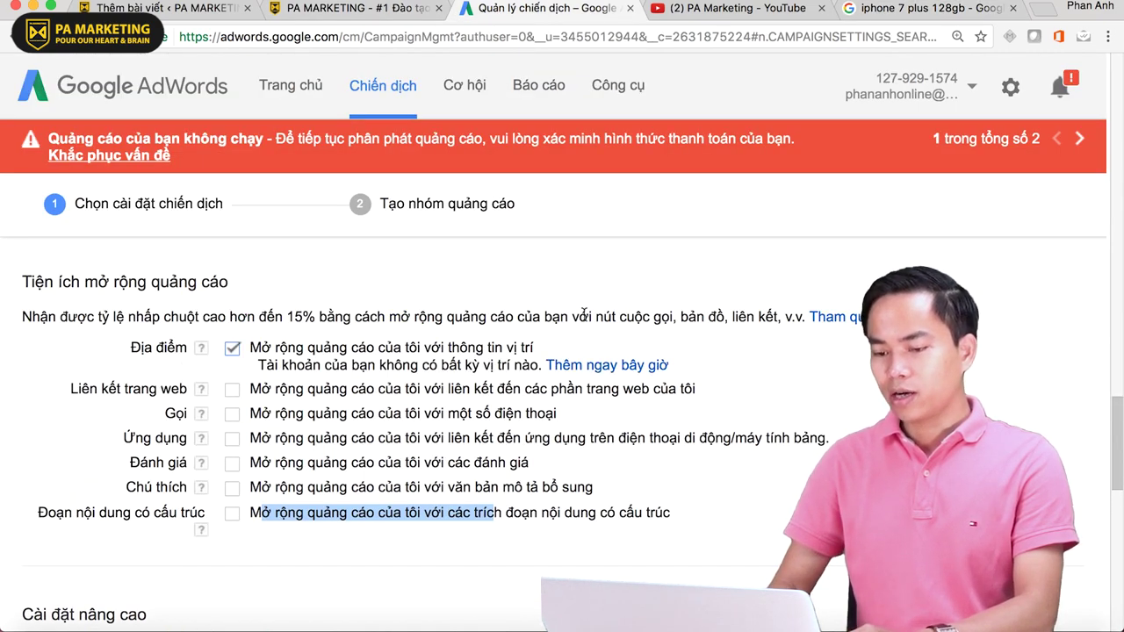
drag(257, 365, 540, 367)
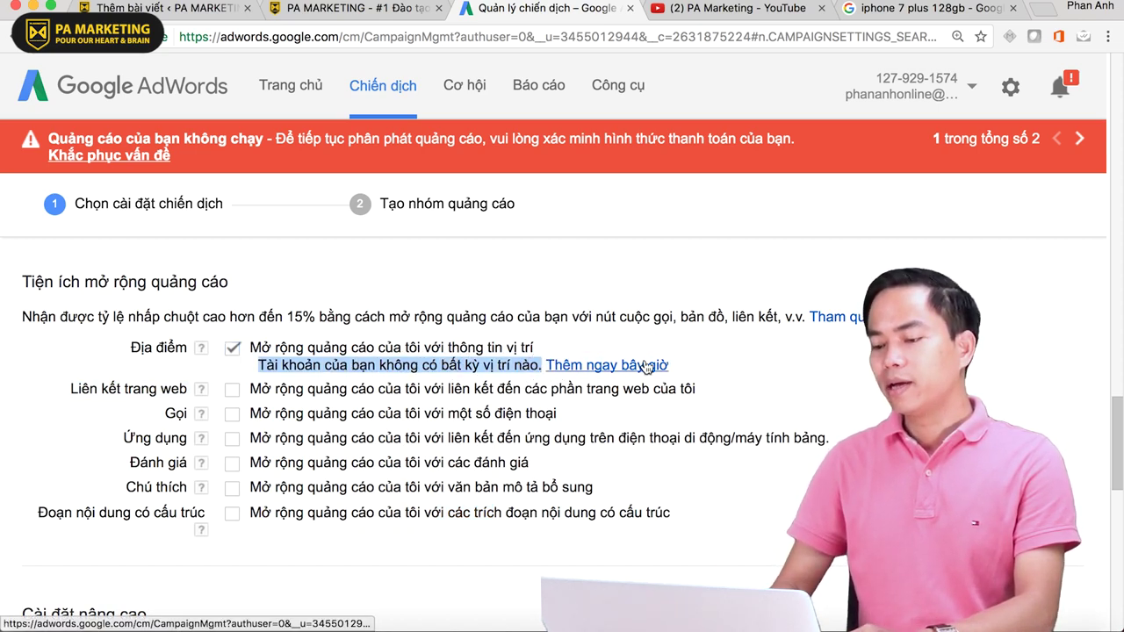
click(893, 11)
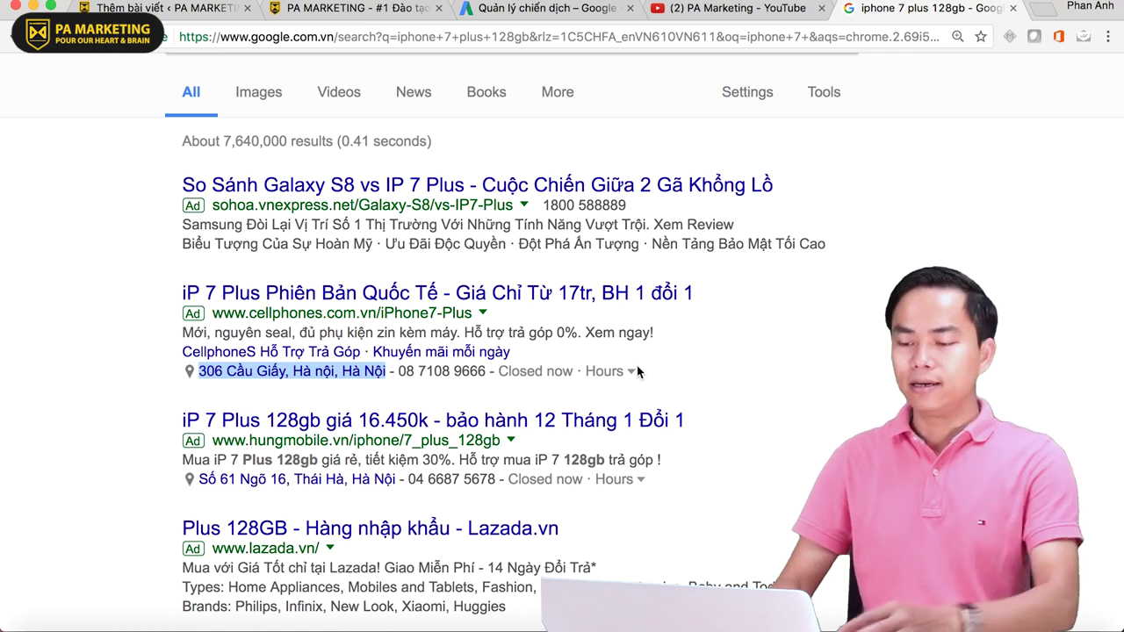
- Clear the store address highlight and close the YouTube tab
scroll(660, 366, down, 2)
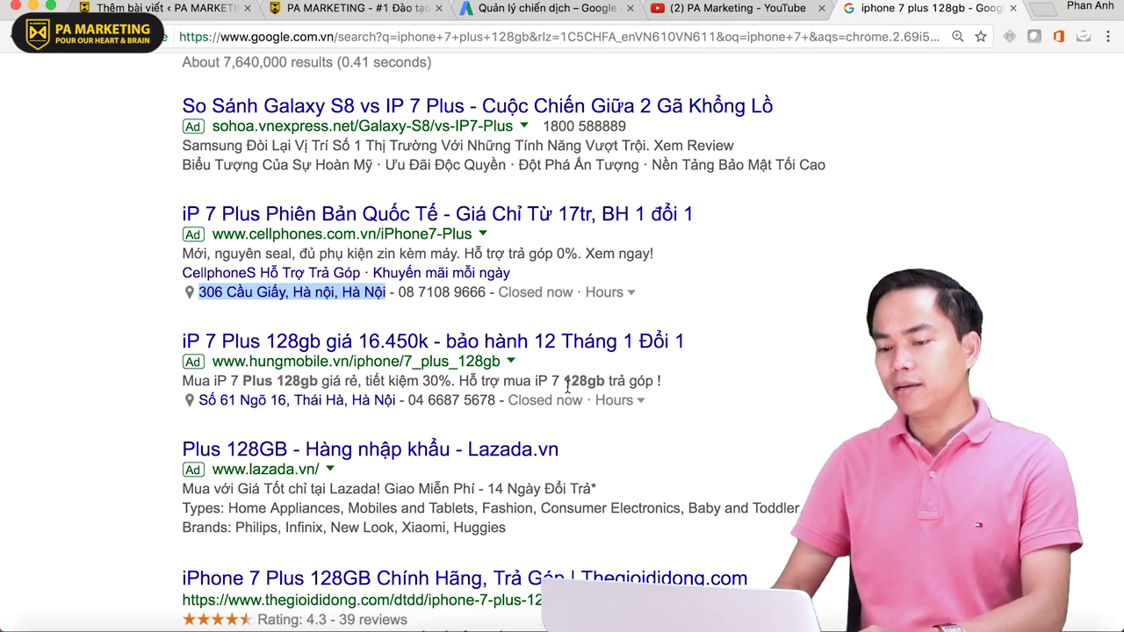
click(865, 356)
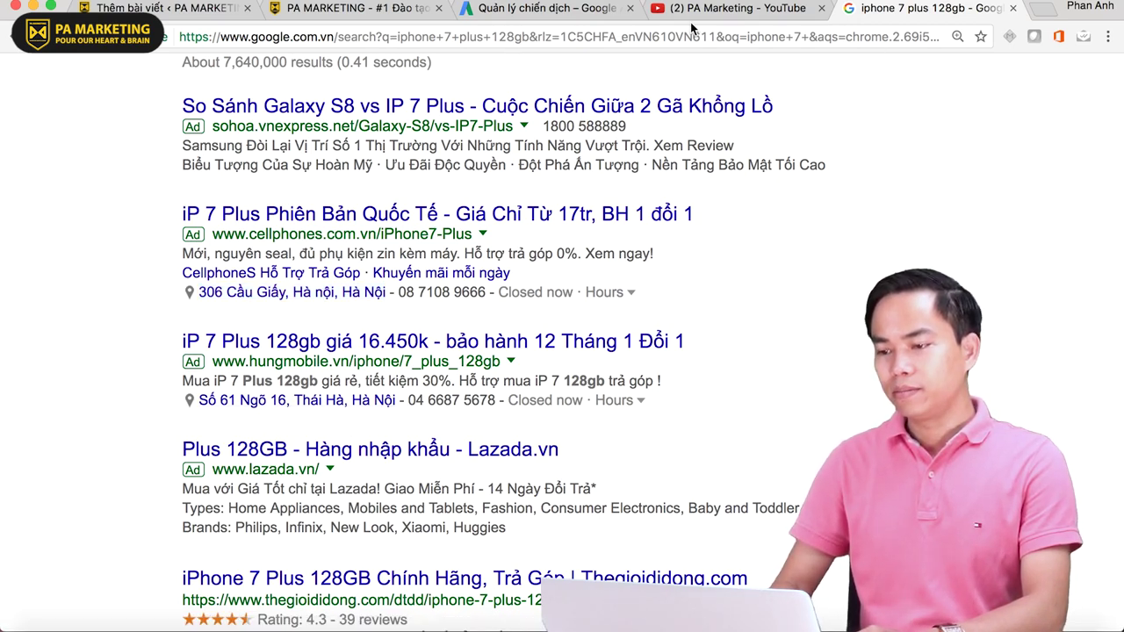
click(821, 8)
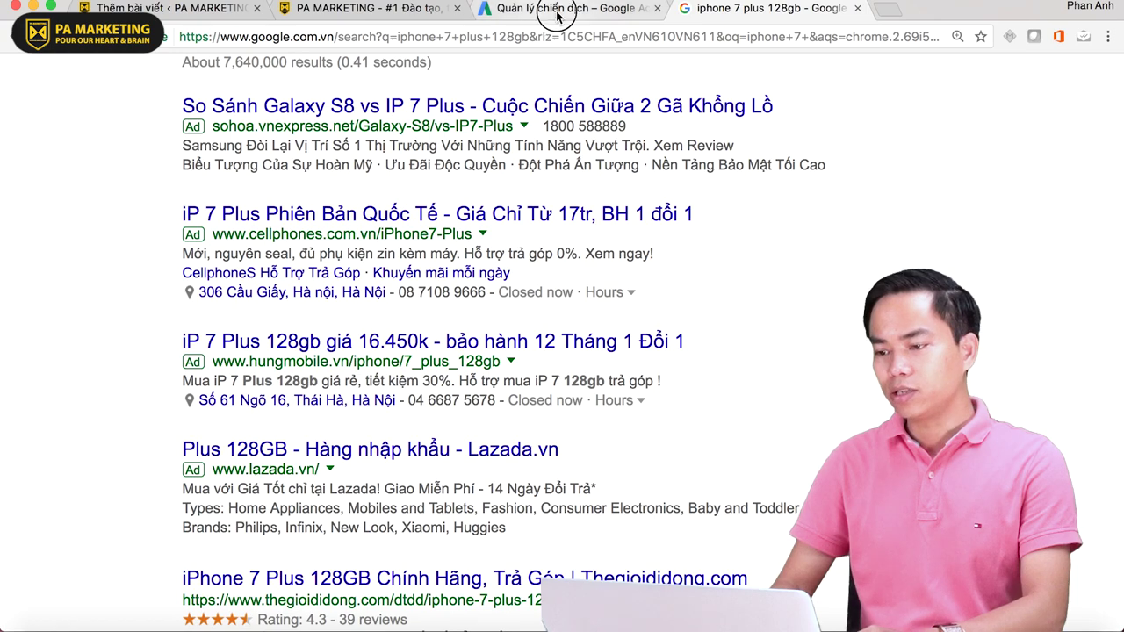
click(527, 9)
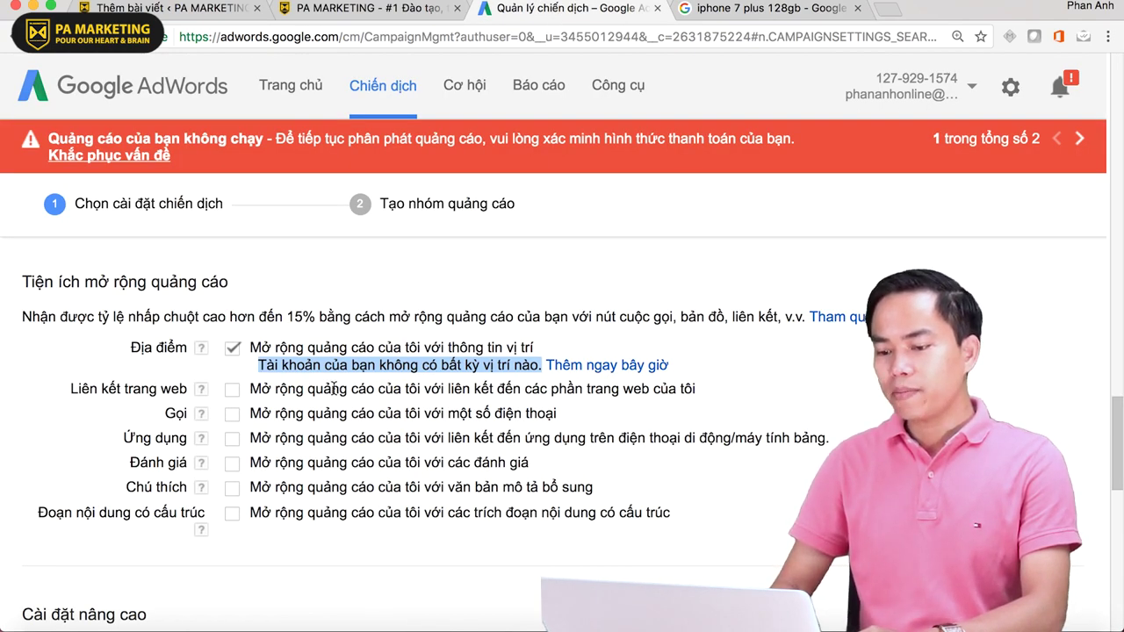
click(755, 12)
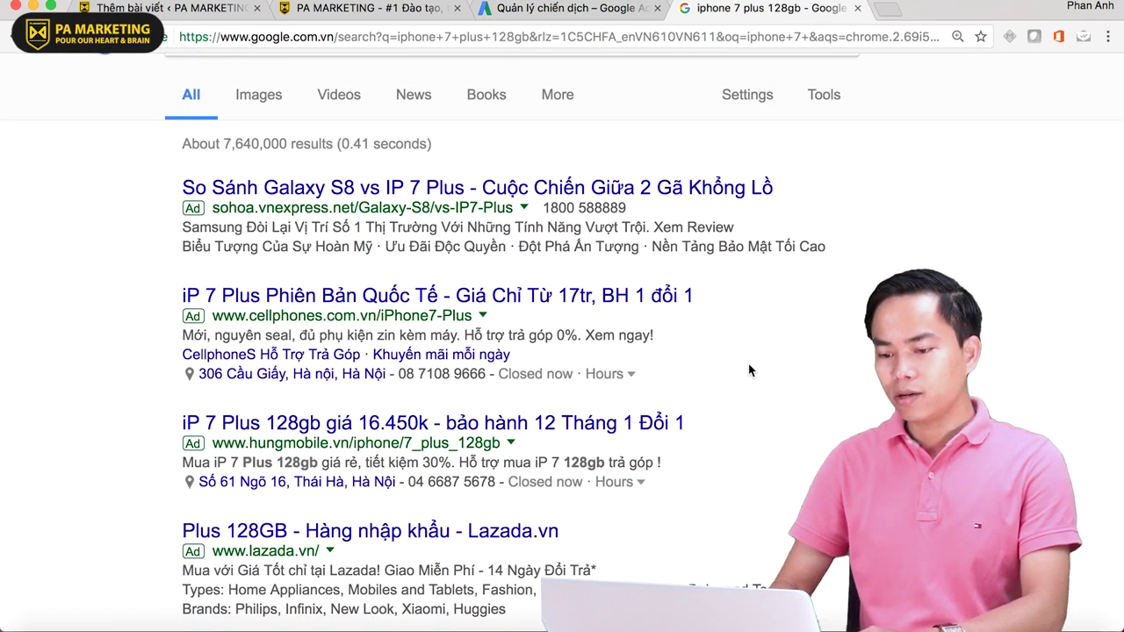
- Scroll through the 'iphone 7 plus 128gb' ads and zoom the page out to 110%
scroll(748, 363, down, 2)
scroll(748, 364, down, 5)
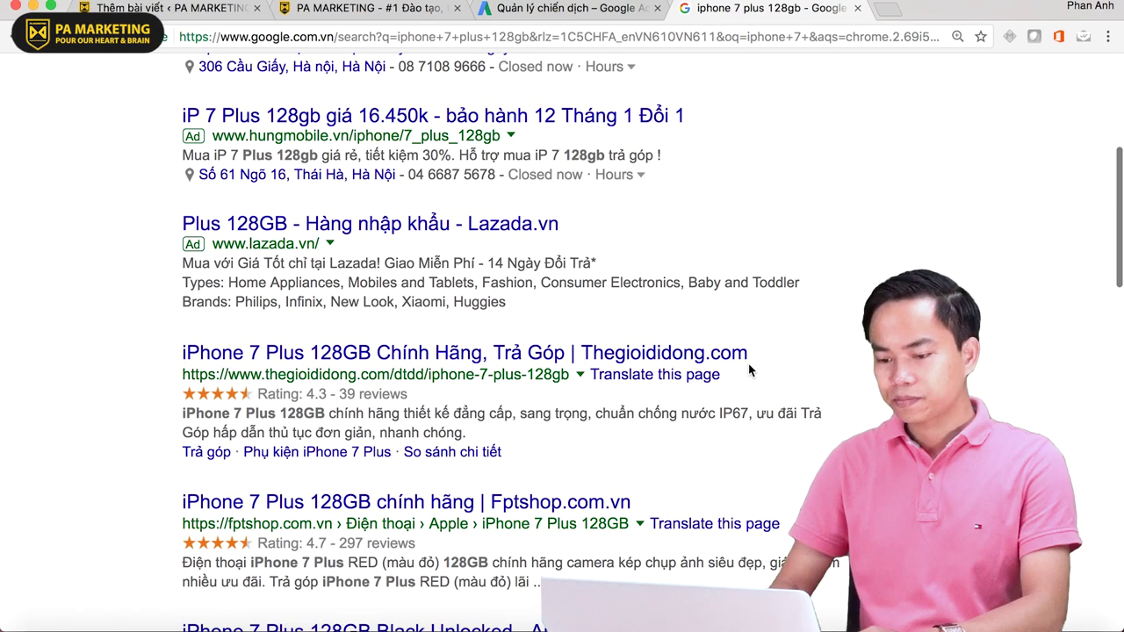
scroll(784, 392, up, 6)
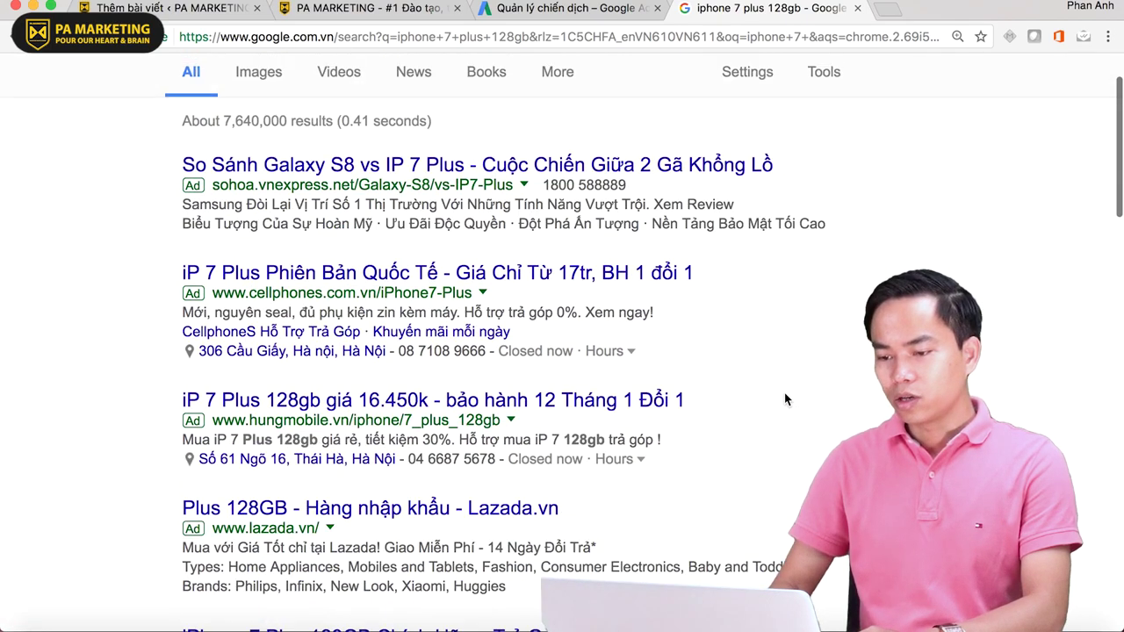
scroll(748, 393, down, 10)
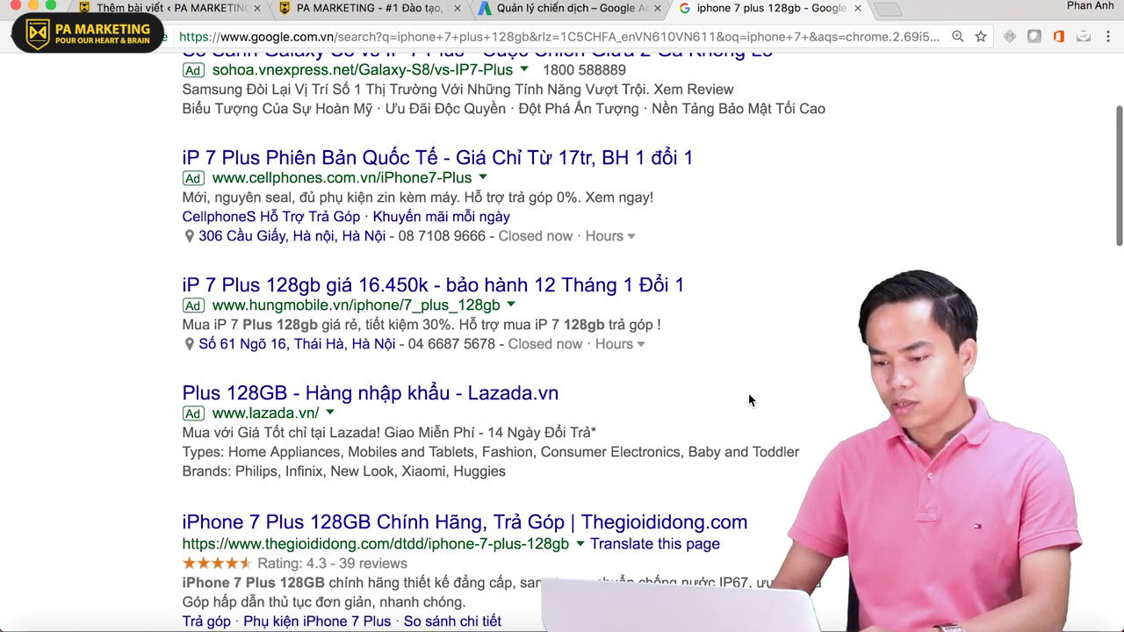
scroll(748, 394, down, 6)
scroll(748, 393, up, 7)
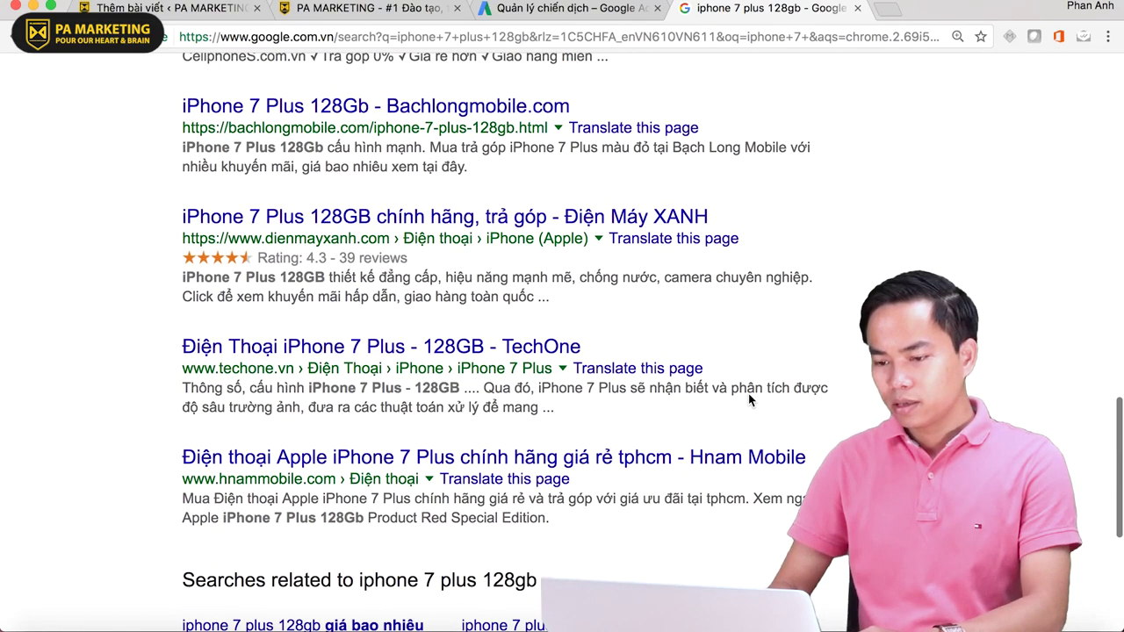
scroll(748, 400, up, 10)
key(super+minus)
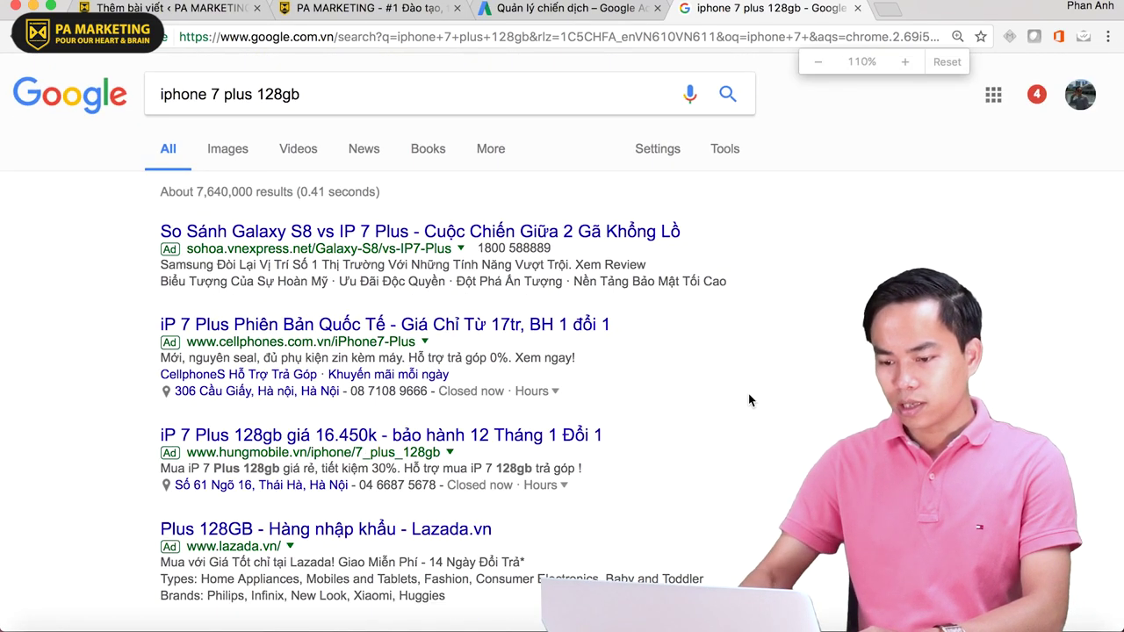
- Search for 'iphone 7 plus' and inspect the first ad's four sitelinks
click(347, 93)
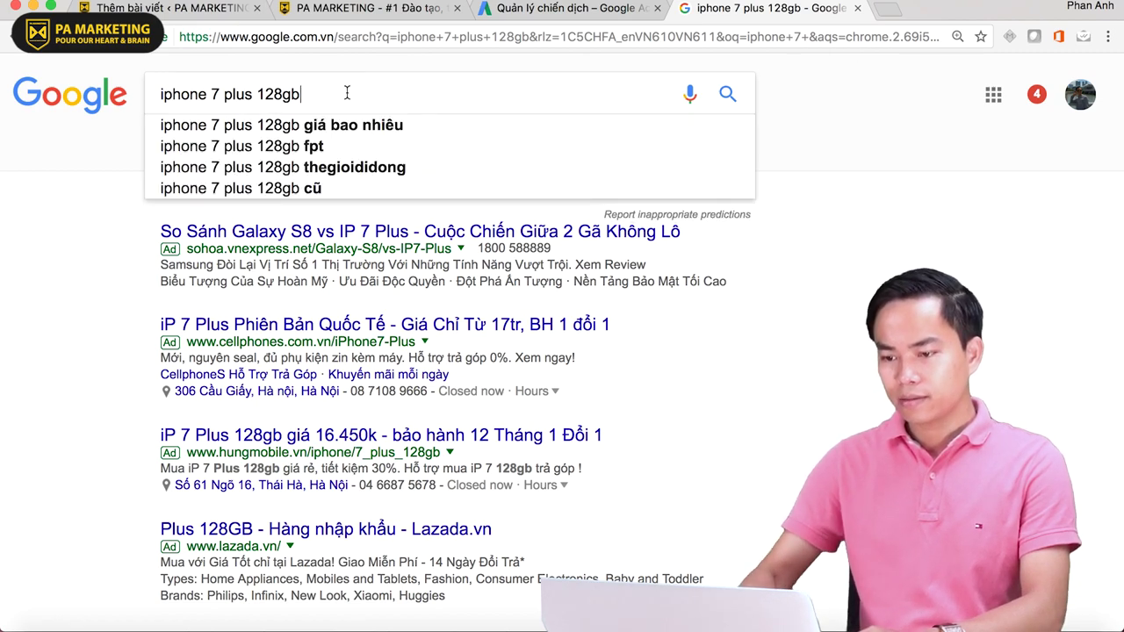
key(BackSpace)
key(BackSpace)
key(BackSpace)
key(BackSpace)
key(BackSpace)
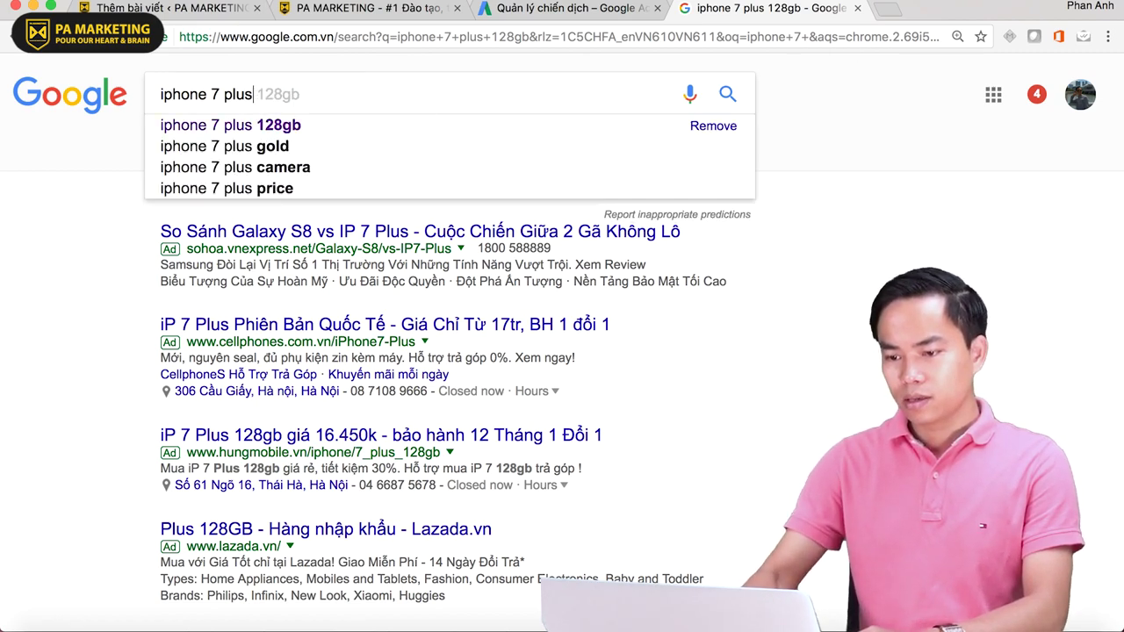
key(Return)
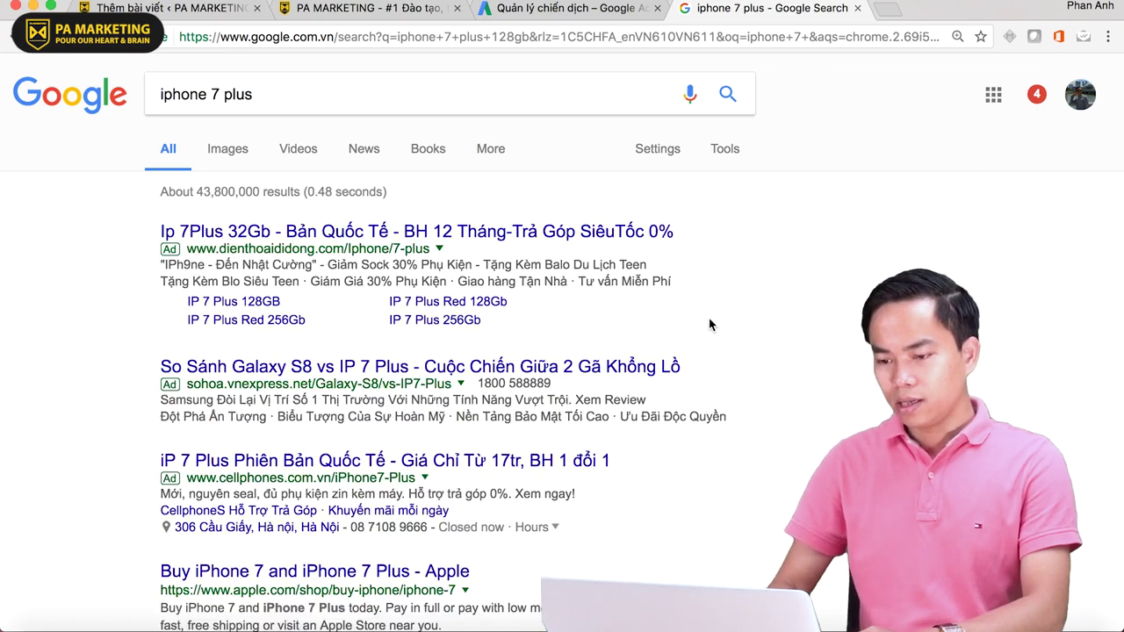
scroll(286, 324, down, 1)
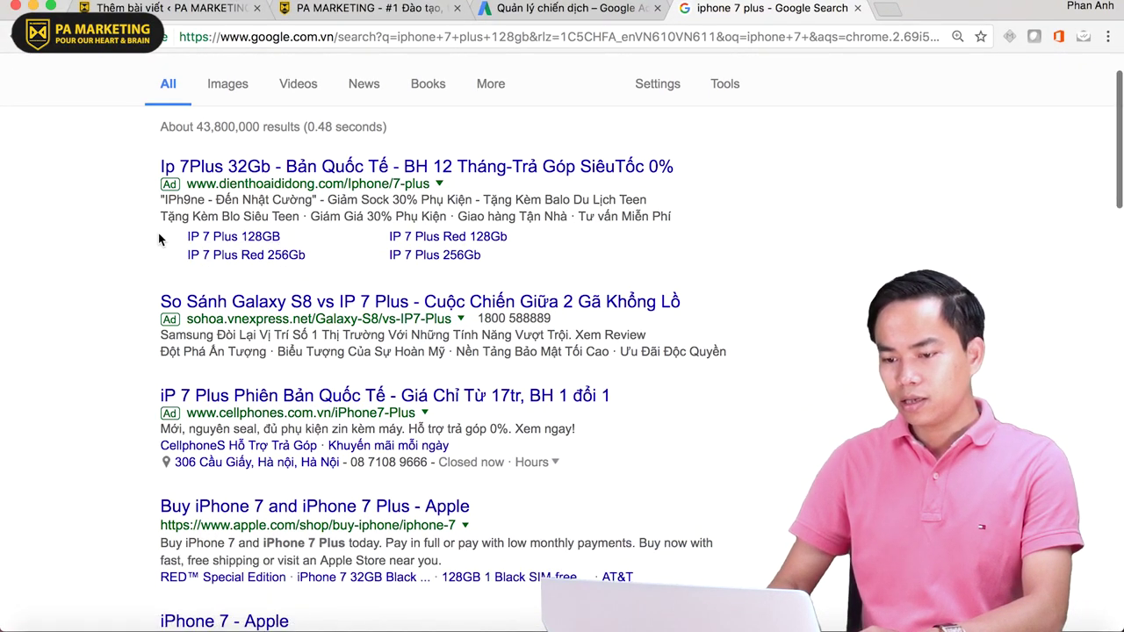
drag(159, 239, 532, 271)
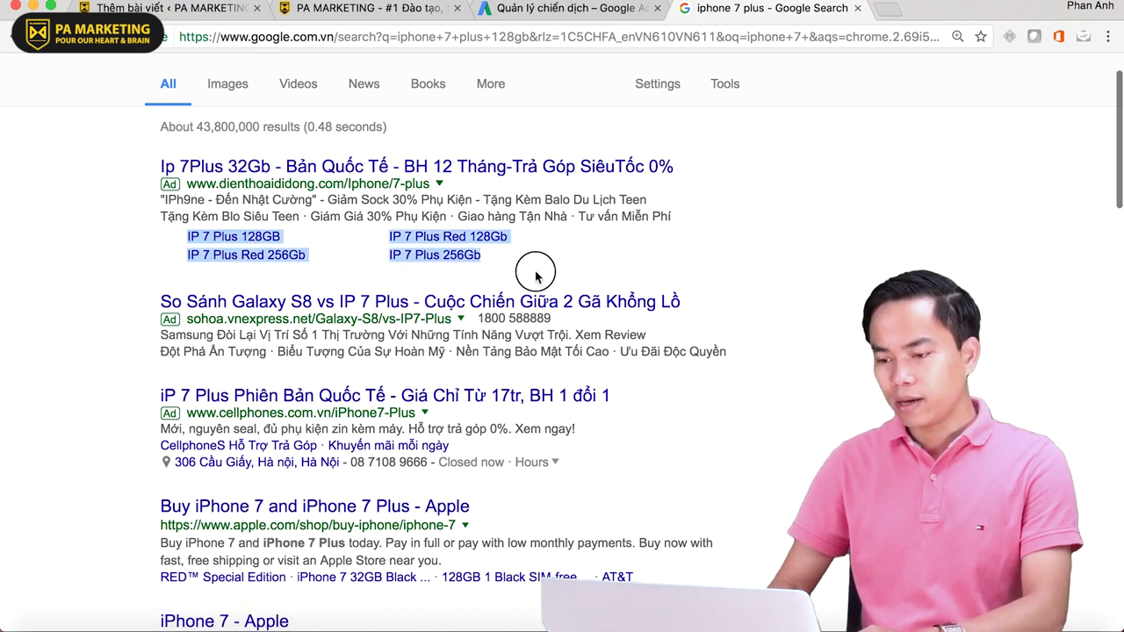
click(15, 256)
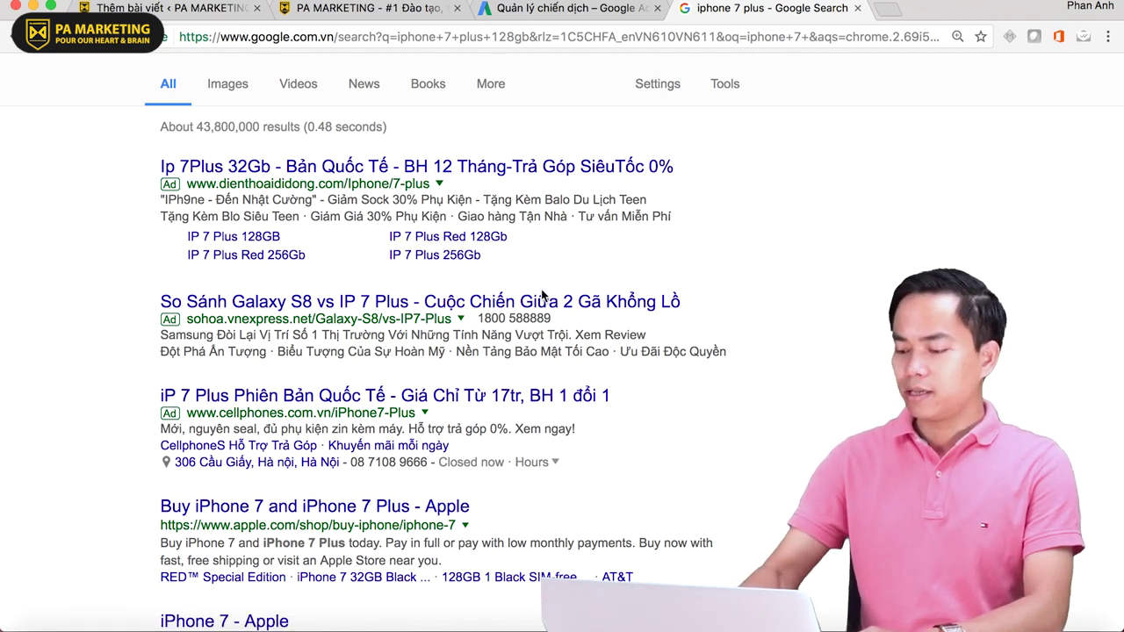
- Zoom in and highlight the CellphoneS ad's phone number
key(super+plus)
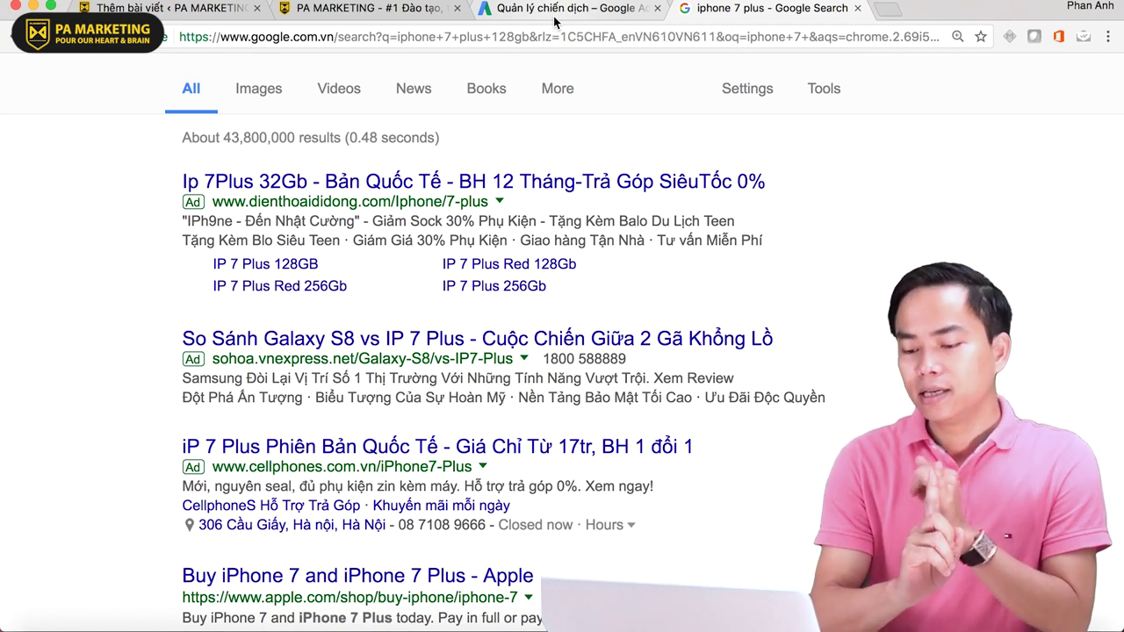
scroll(725, 564, down, 4)
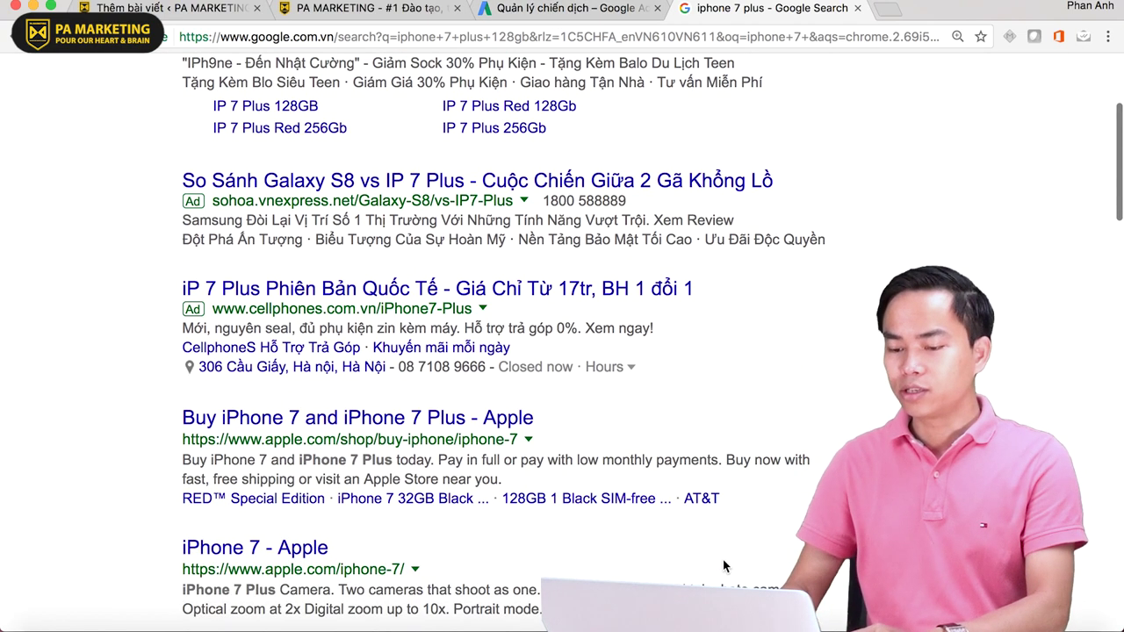
scroll(351, 439, up, 1)
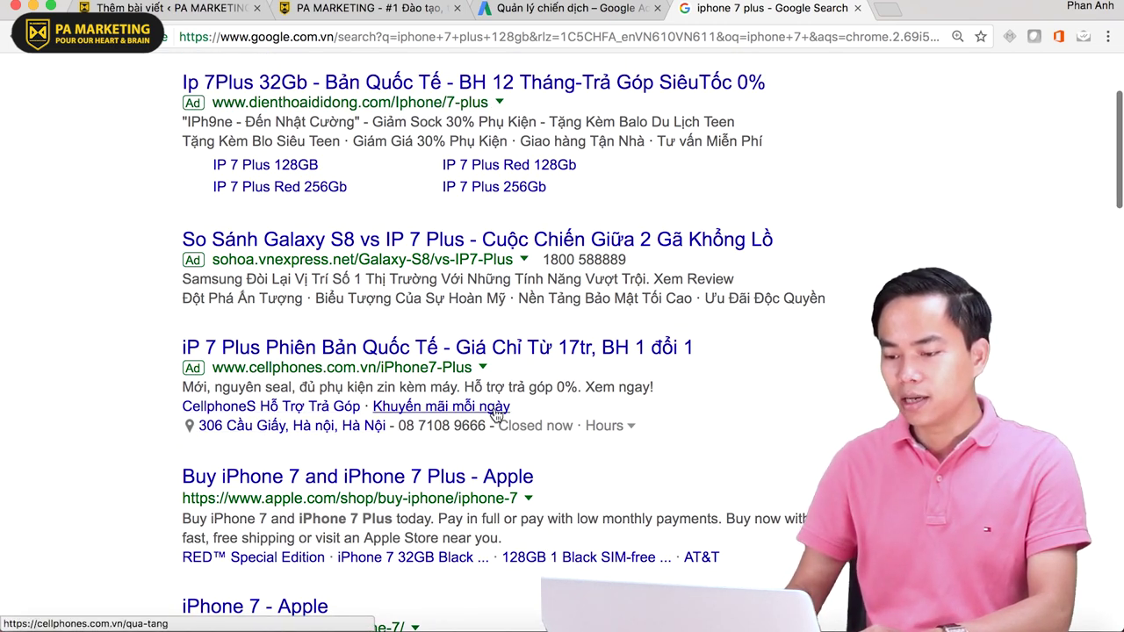
drag(400, 426, 484, 432)
click(561, 9)
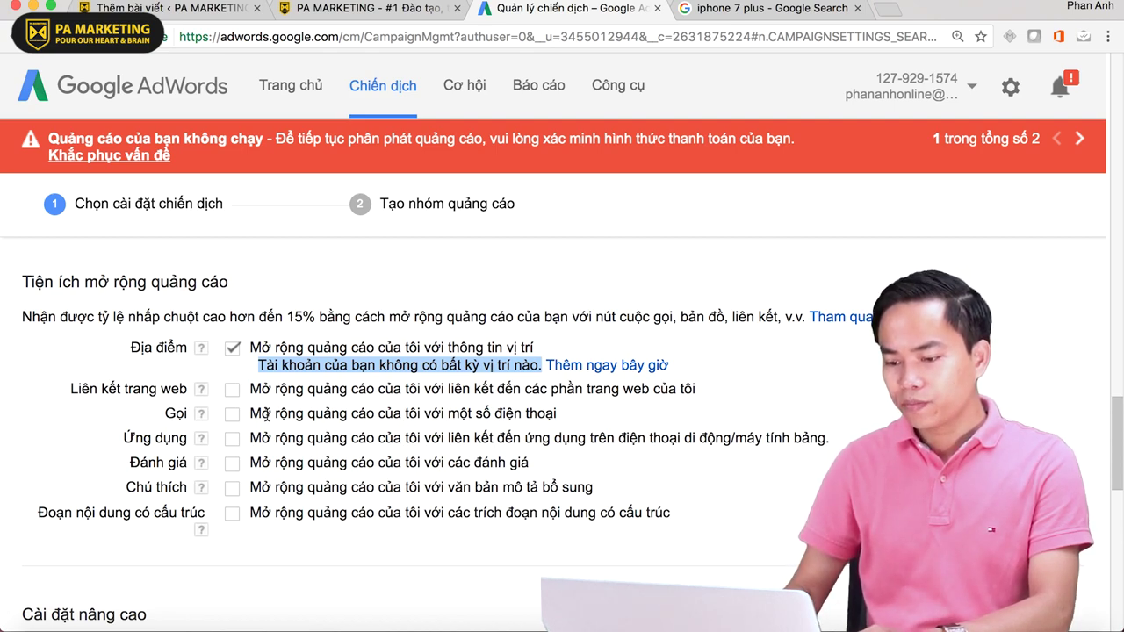
- Turn on the Gọi call extension in AdWords
drag(266, 414, 590, 416)
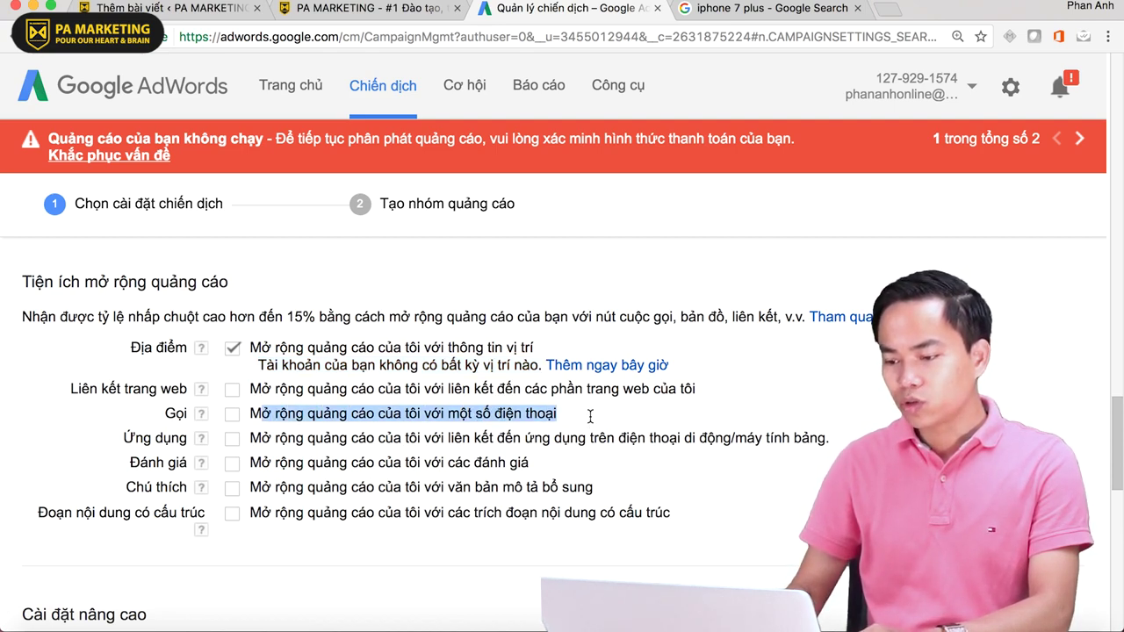
click(232, 414)
key(ctrl+Tab)
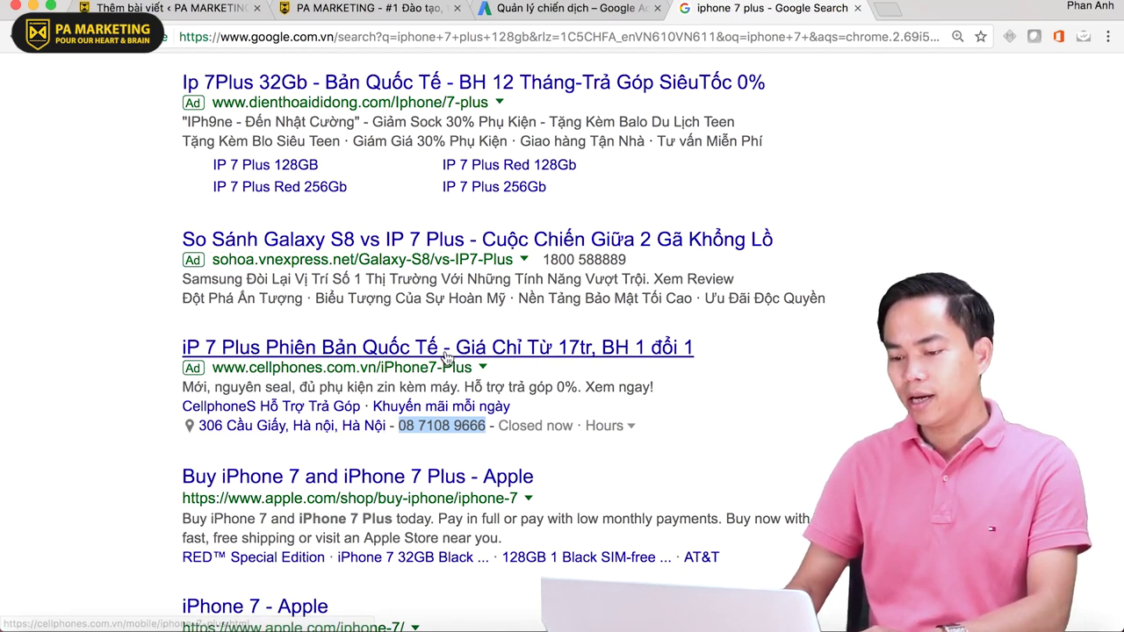
- Examine the second ad's sitelink line in the 'iphone 7 plus' results
click(792, 382)
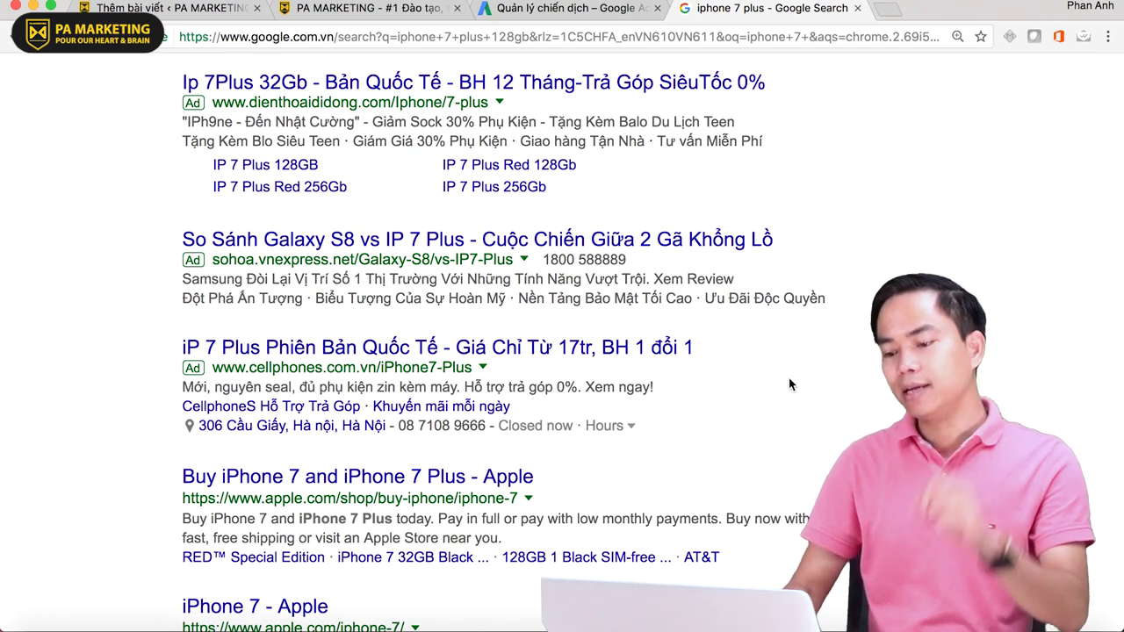
scroll(788, 378, up, 1)
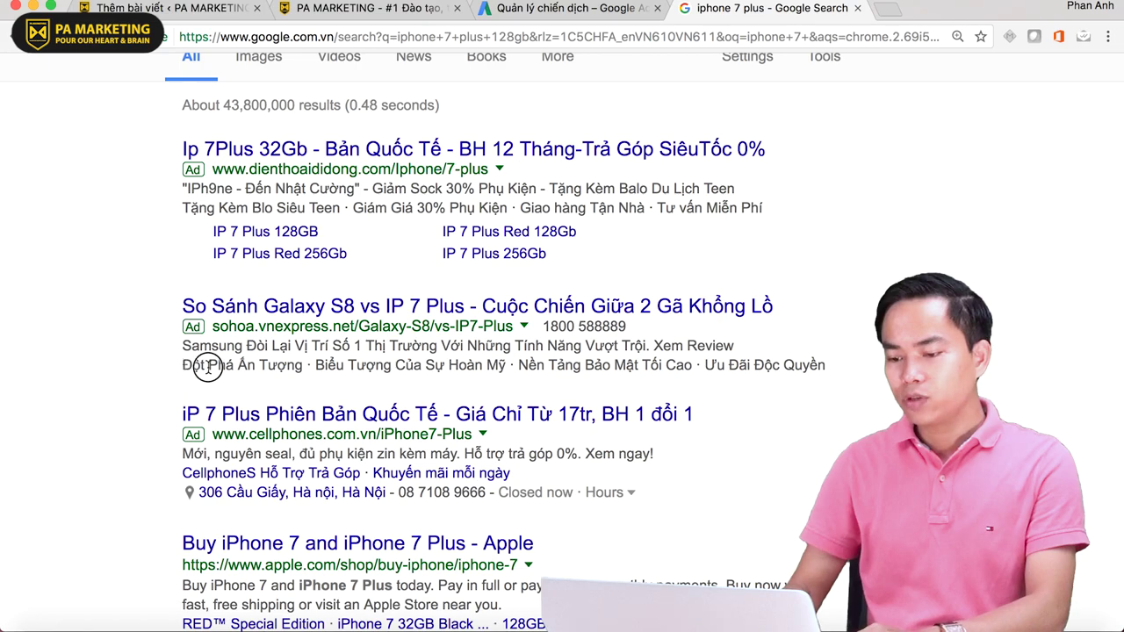
triple_click(843, 357)
scroll(843, 360, down, 2)
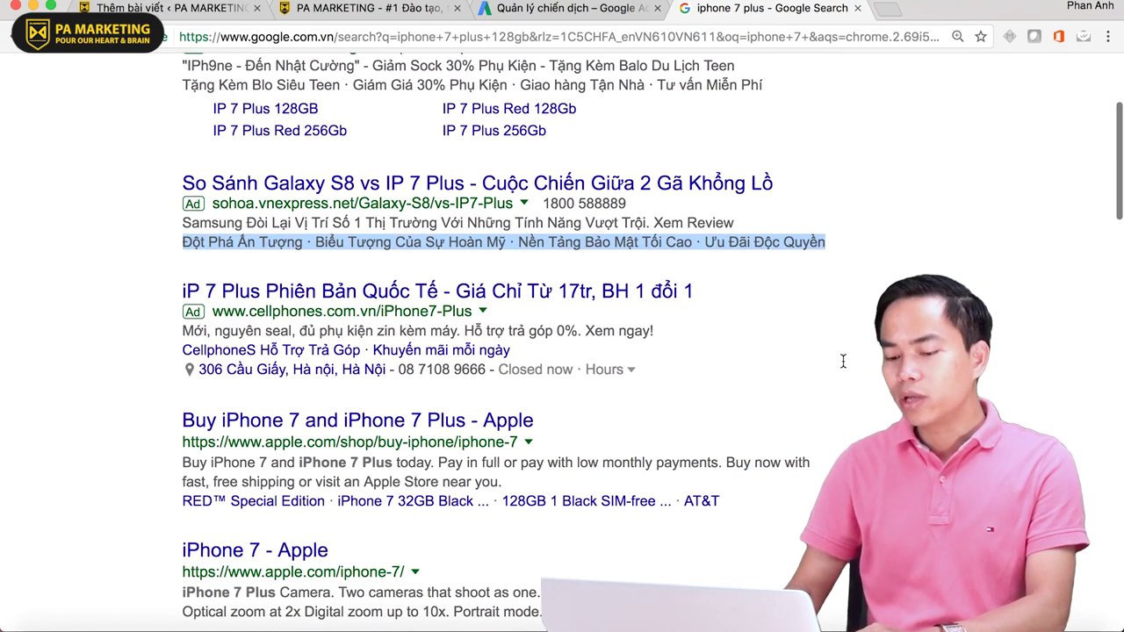
scroll(843, 361, down, 2)
scroll(842, 361, up, 1)
scroll(843, 361, down, 4)
scroll(843, 361, up, 6)
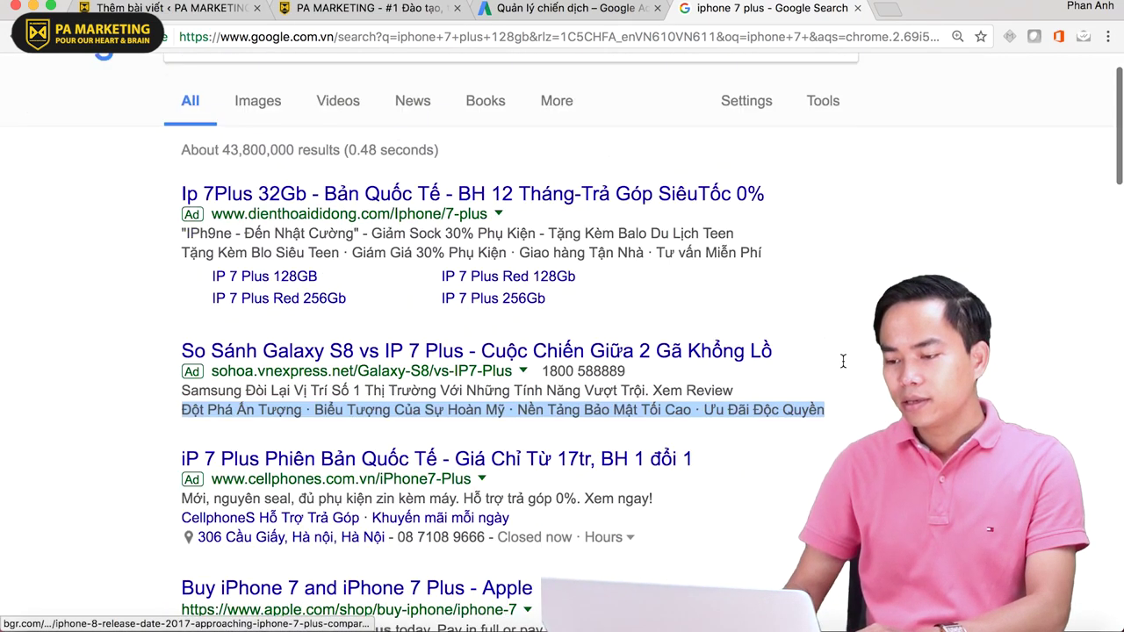
scroll(843, 361, up, 1)
click(570, 11)
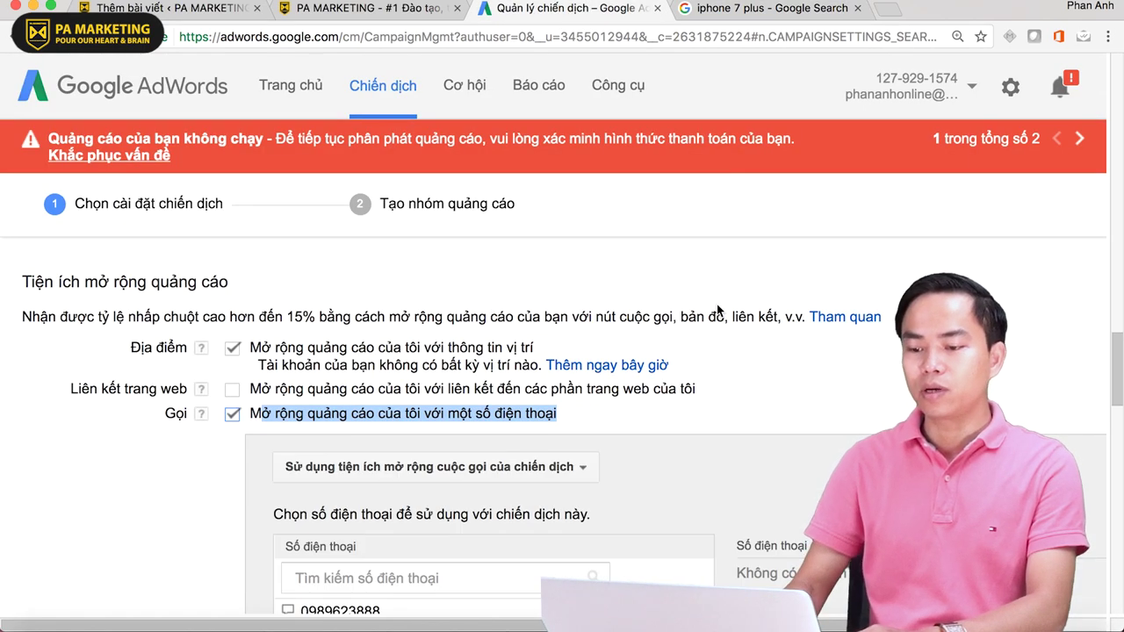
- Untick the Gọi call extension, leaving only the location extension enabled
drag(556, 395, 274, 394)
click(232, 396)
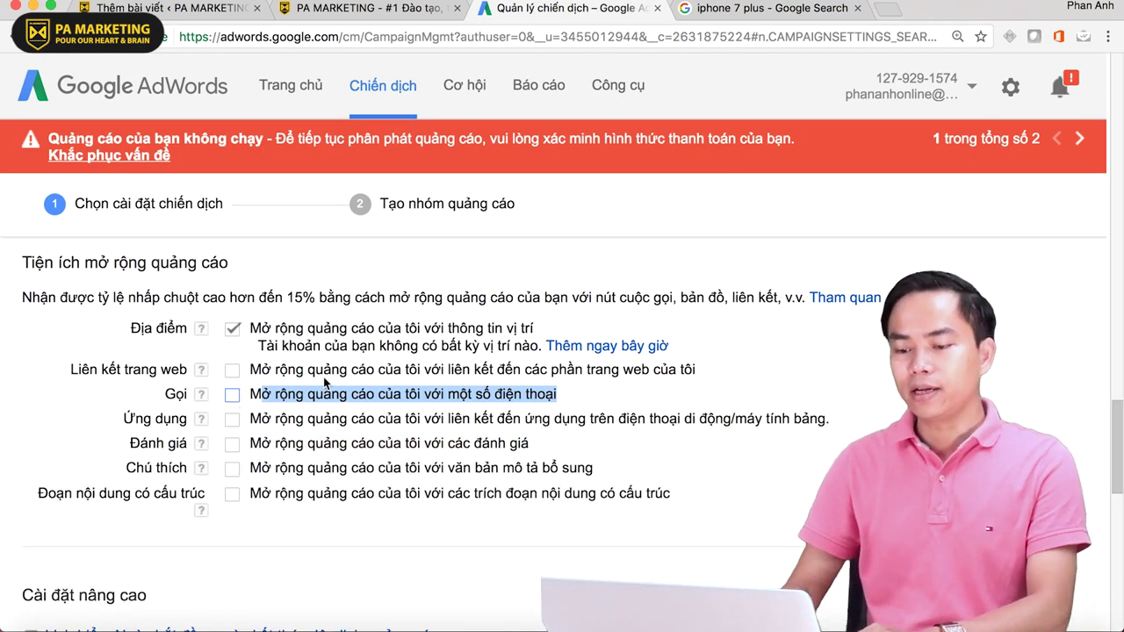
click(161, 350)
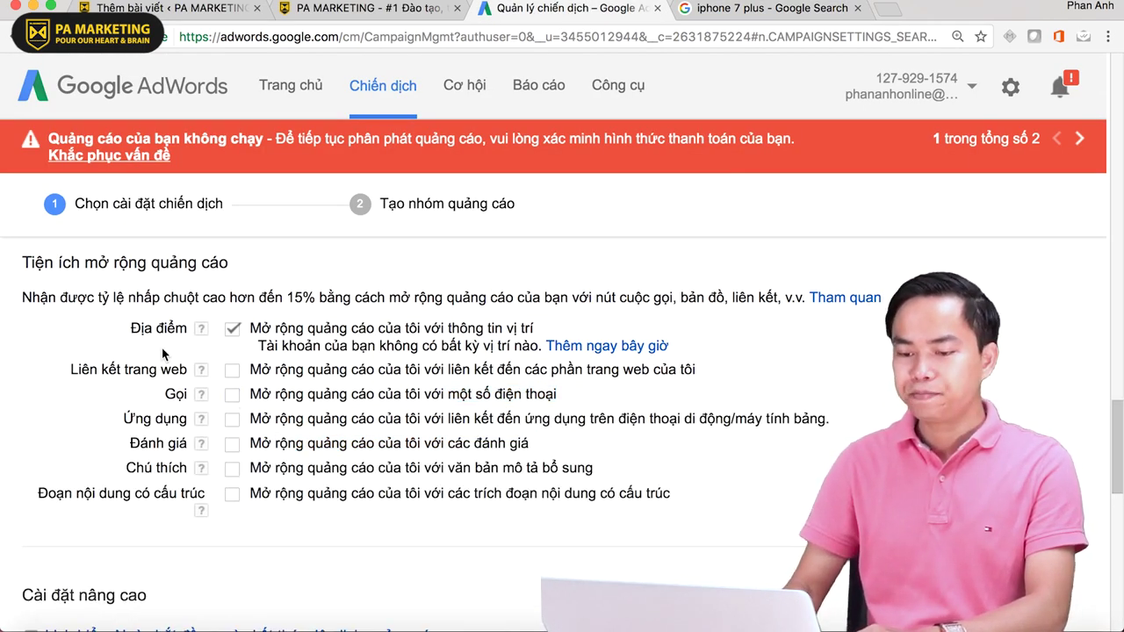
- Open the 'Thêm ngay bây giờ' location setup link in a new tab and review it
right_click(623, 349)
click(668, 355)
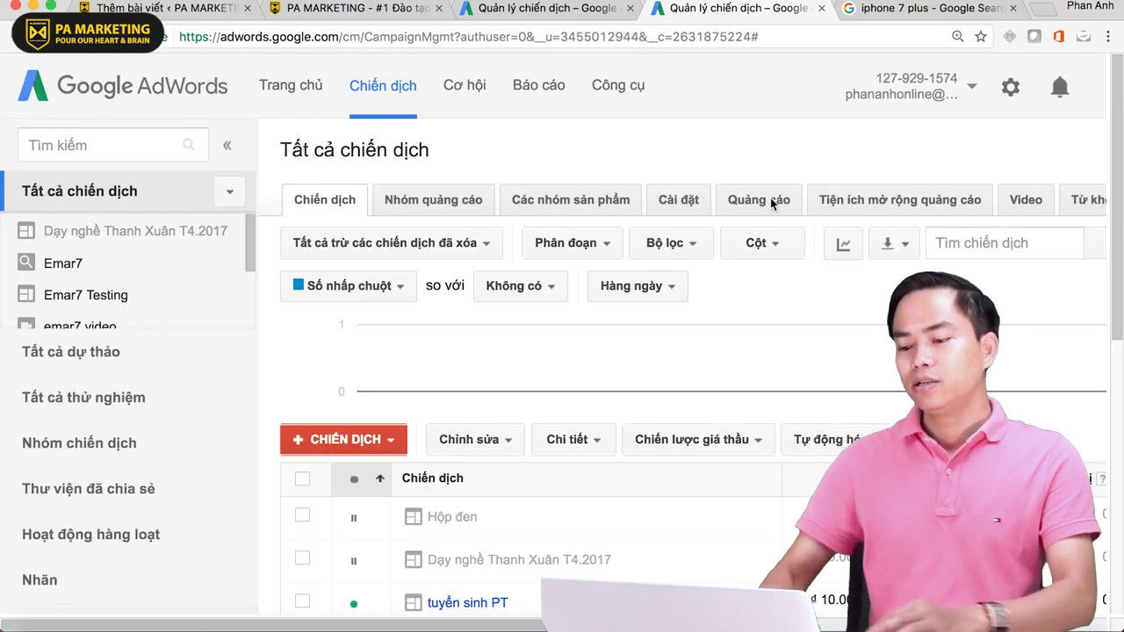
scroll(683, 420, down, 8)
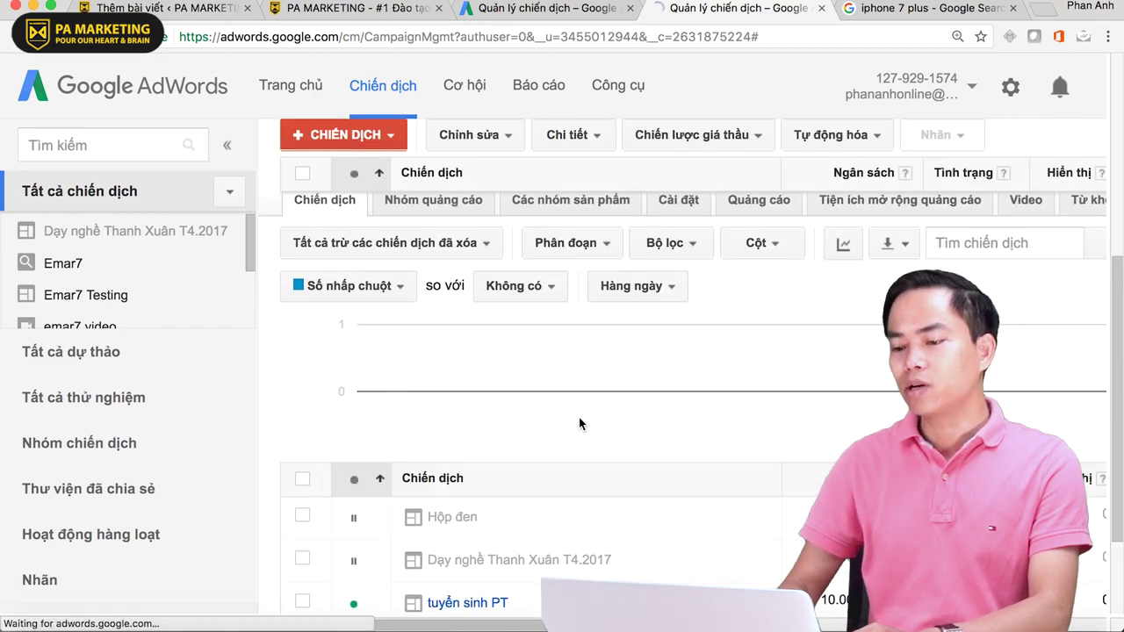
click(557, 9)
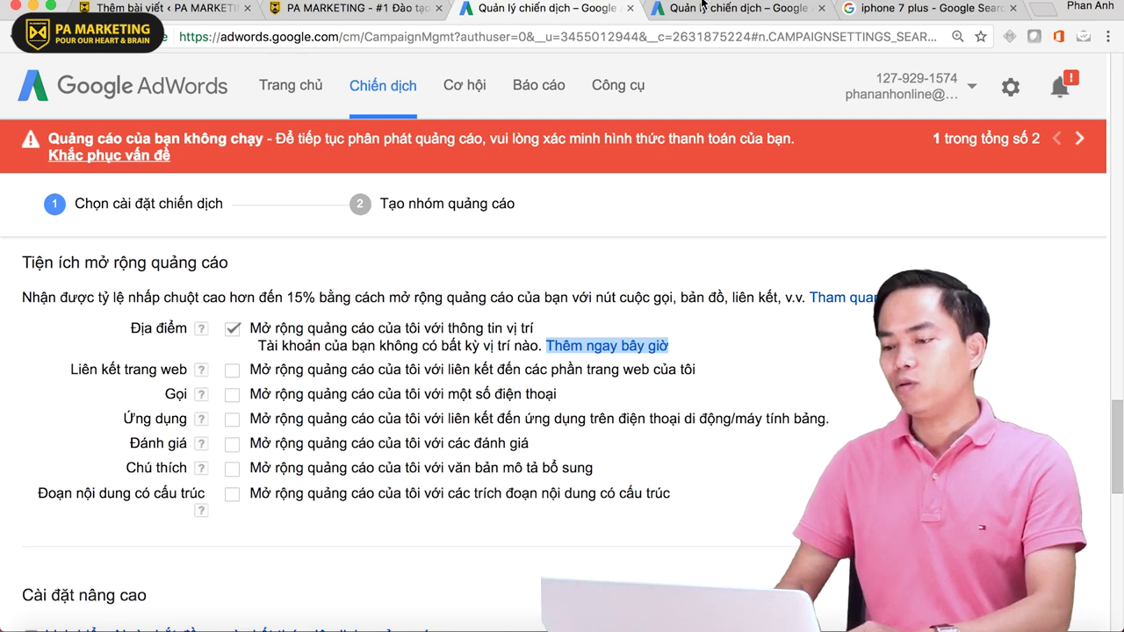
key(ctrl+Tab)
scroll(623, 356, down, 5)
scroll(622, 357, down, 3)
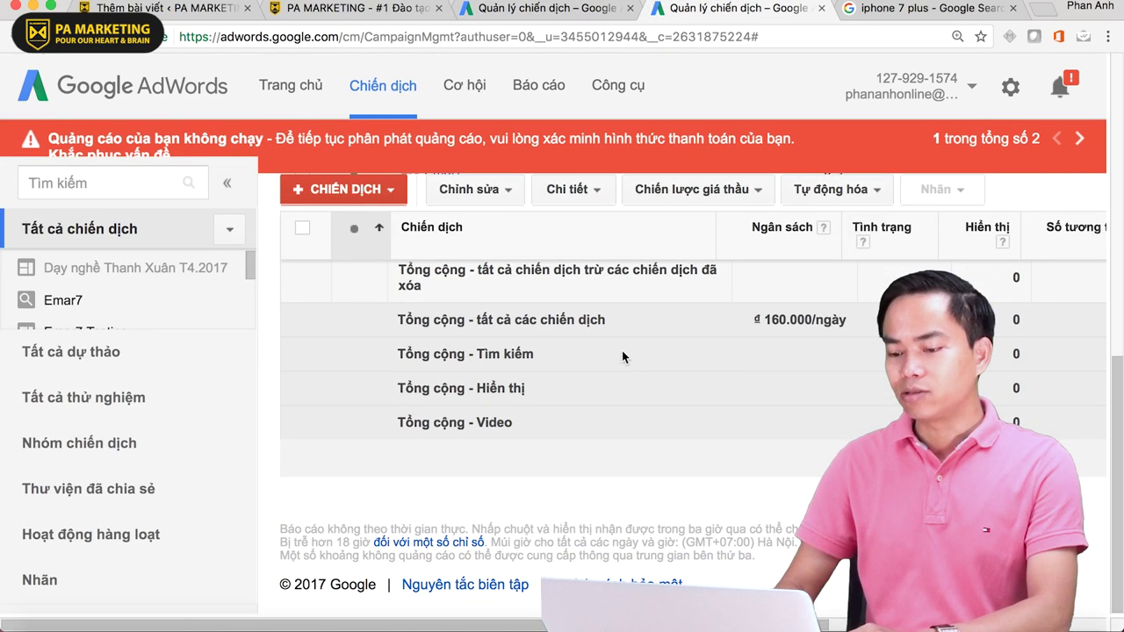
scroll(714, 383, up, 8)
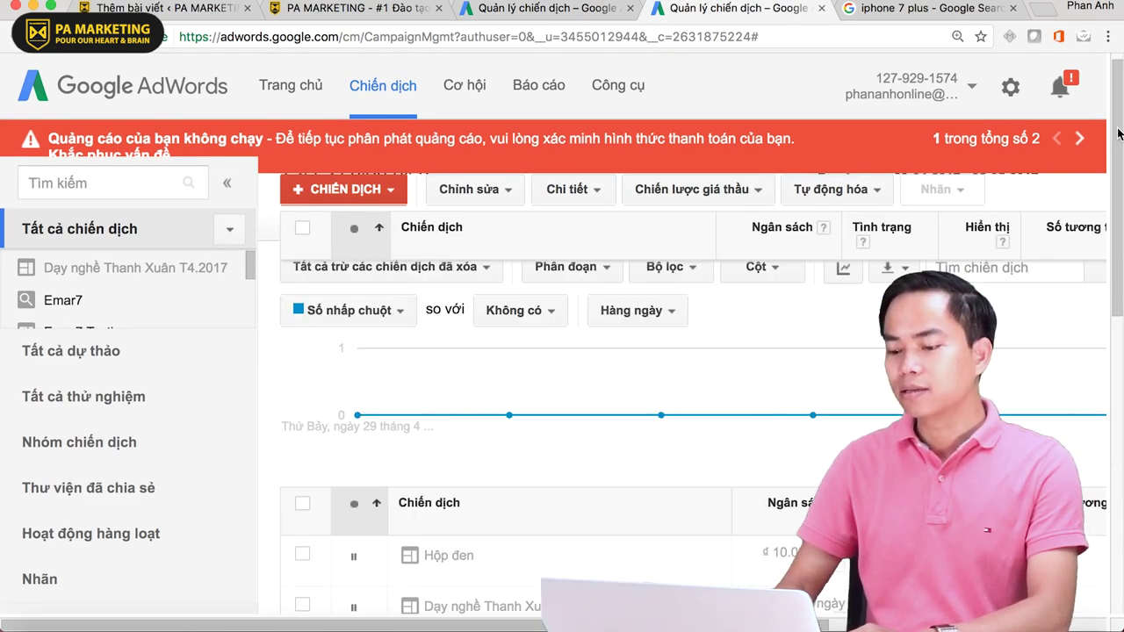
click(882, 11)
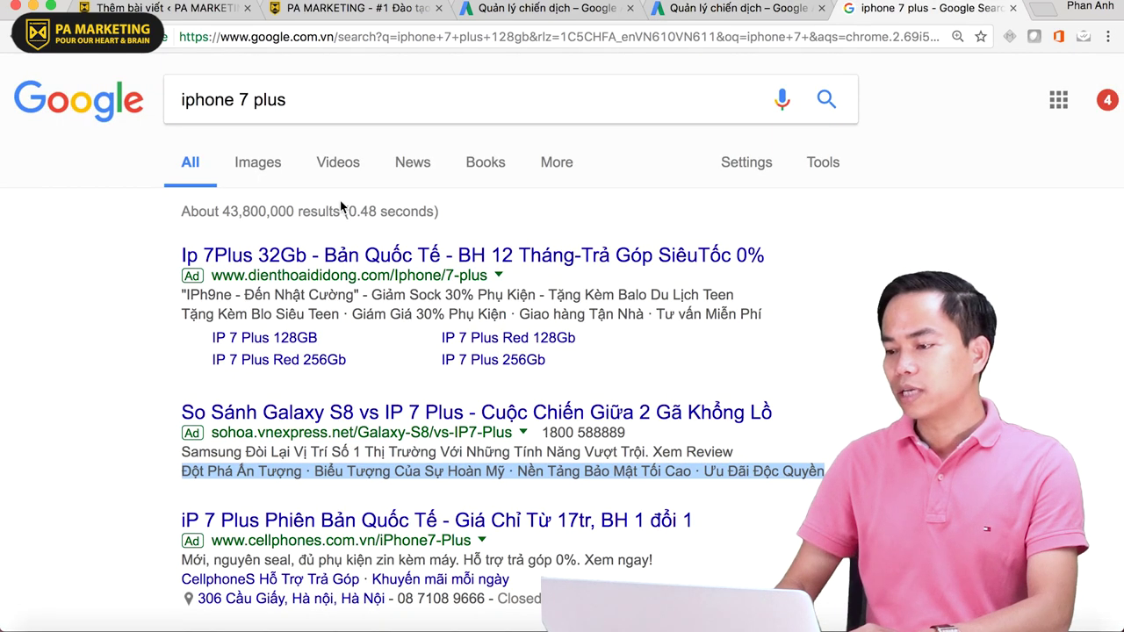
- Search Google for 'google business place' and open the free Google My Business listing result
click(302, 88)
key(super+a)
text(gô)
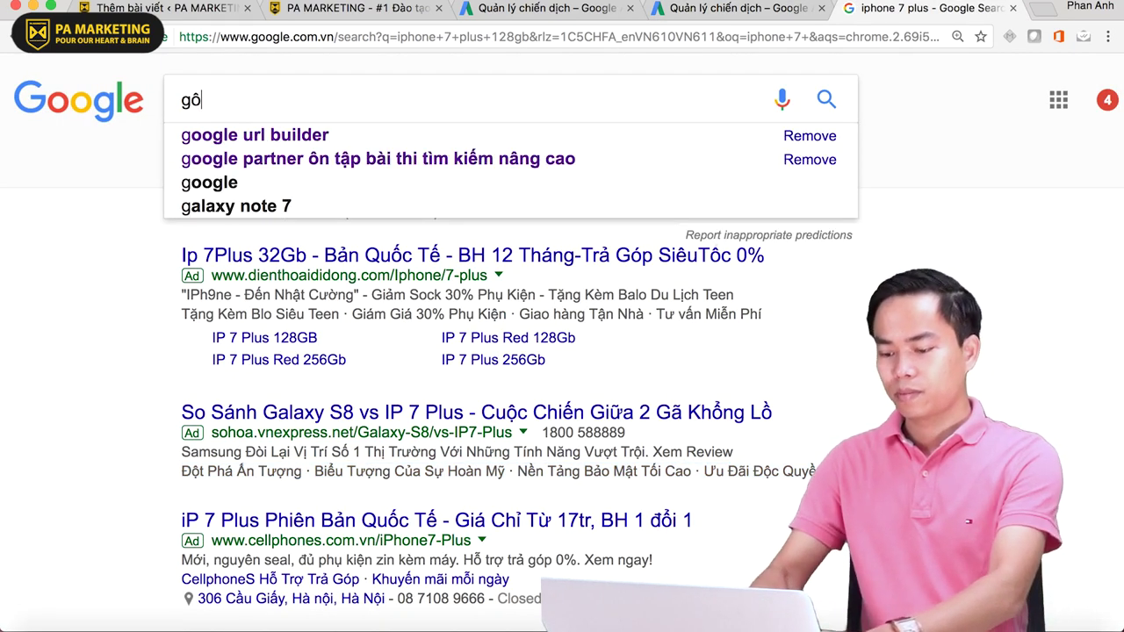
text(ogil)
key(BackSpace)
key(BackSpace)
text(o)
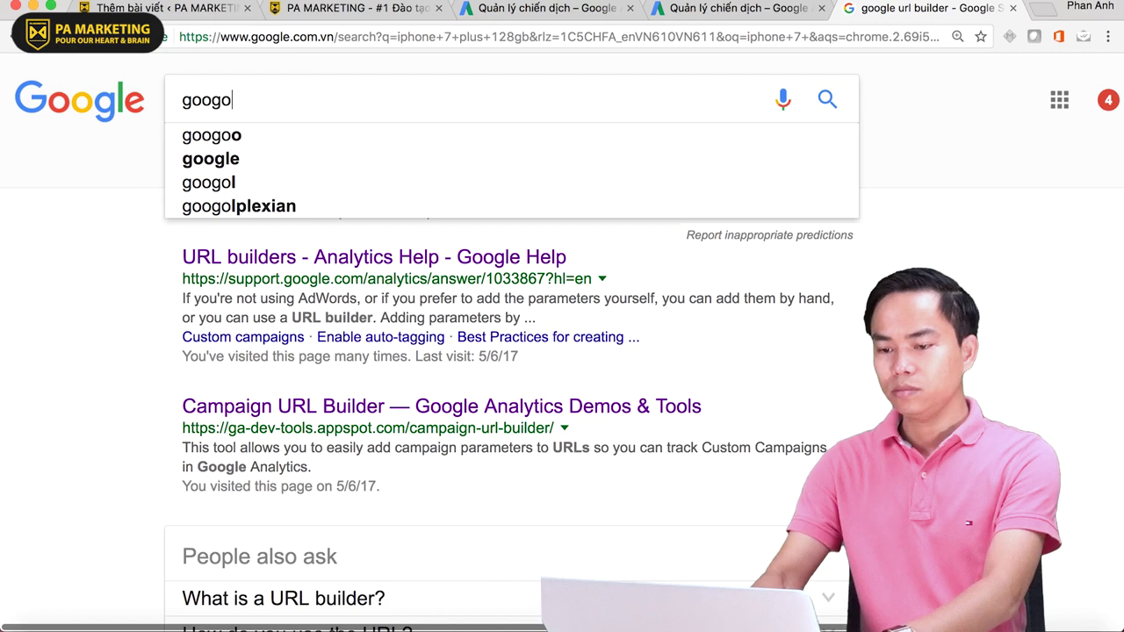
key(BackSpace)
text(le)
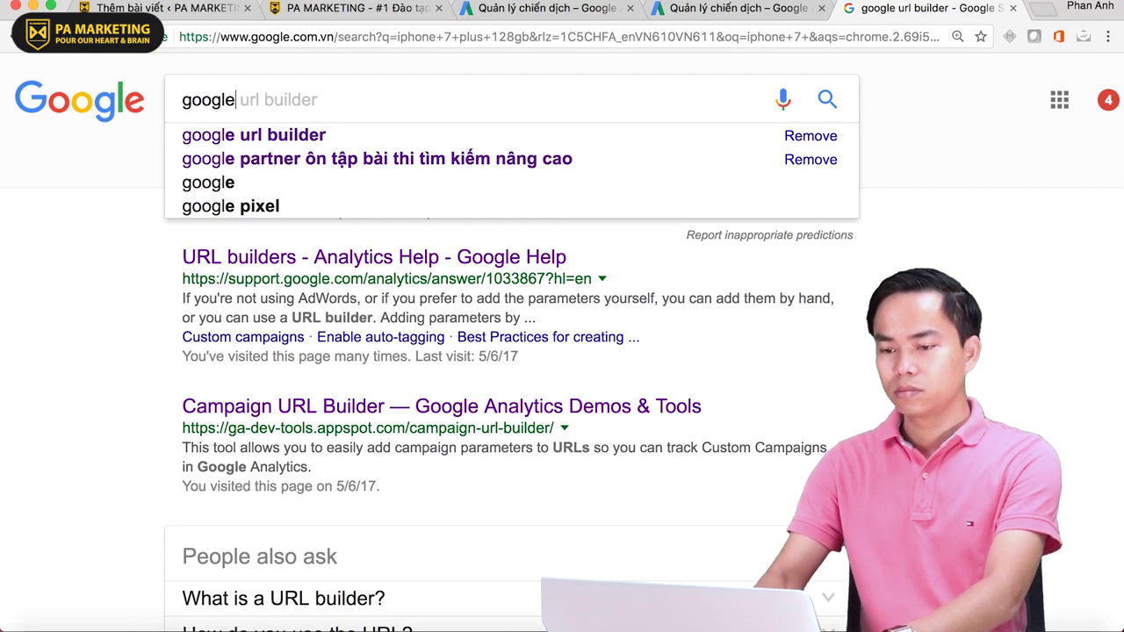
text( bus)
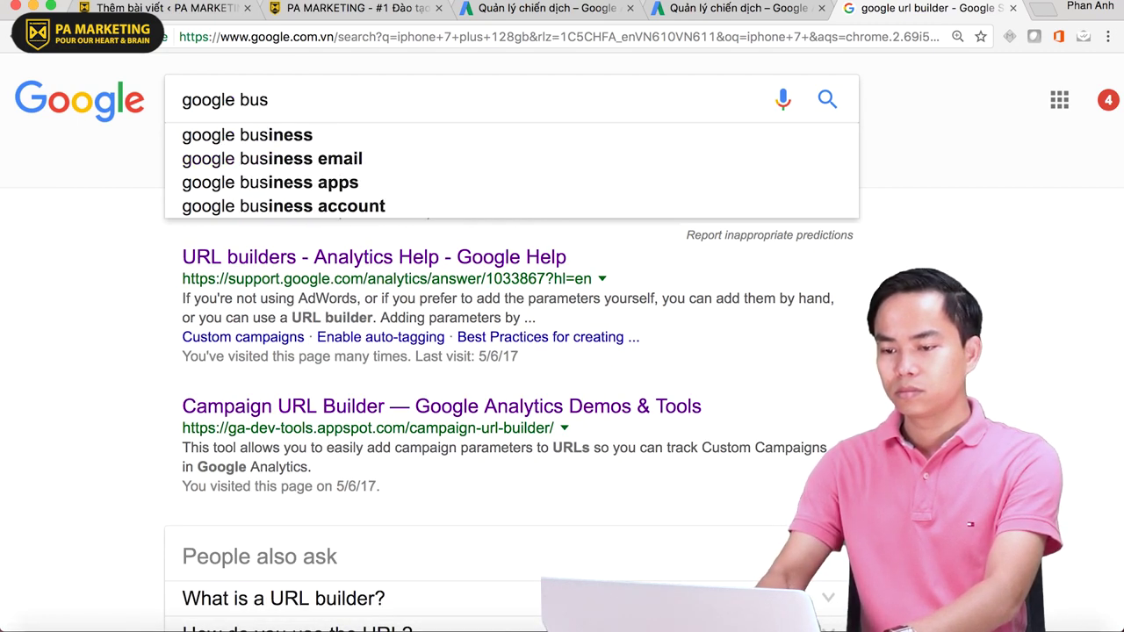
text(iness p)
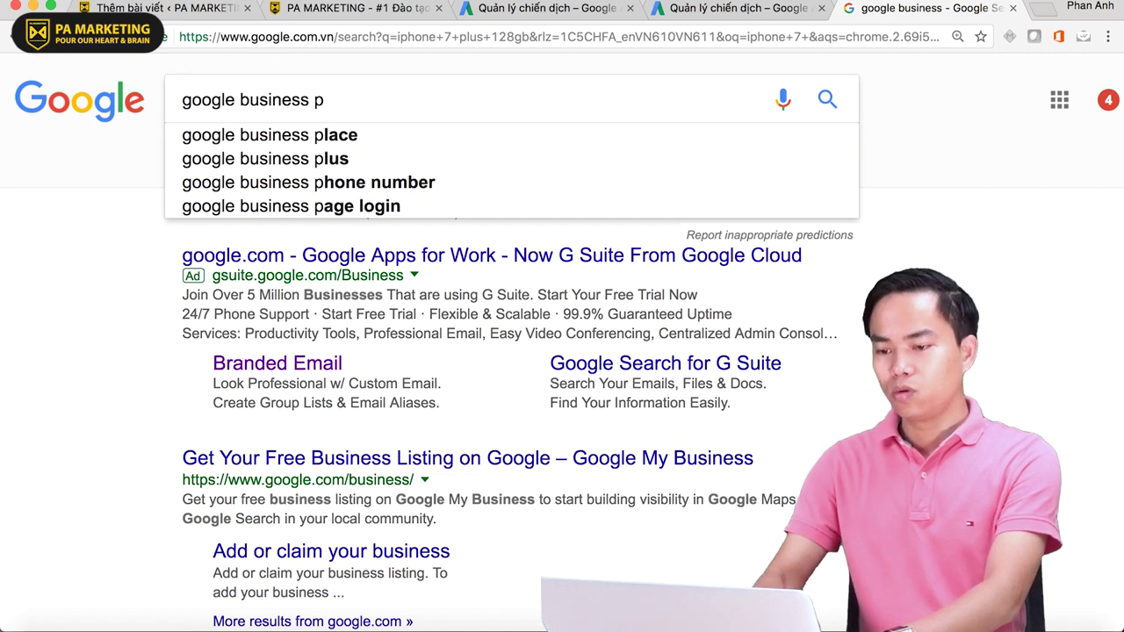
key(Down)
click(336, 138)
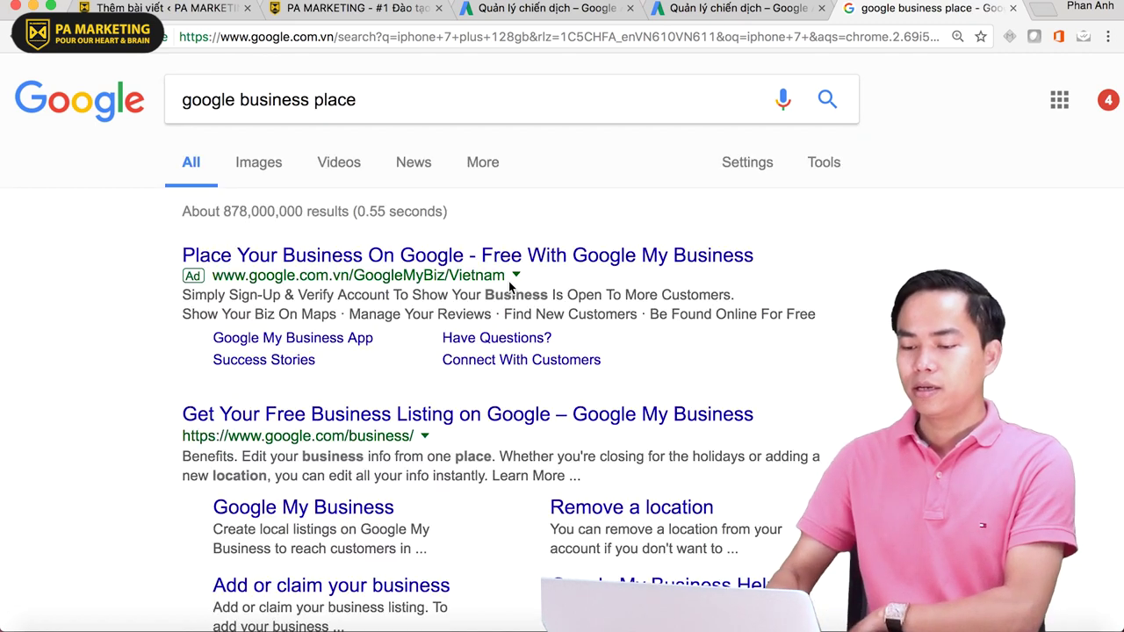
scroll(388, 298, down, 2)
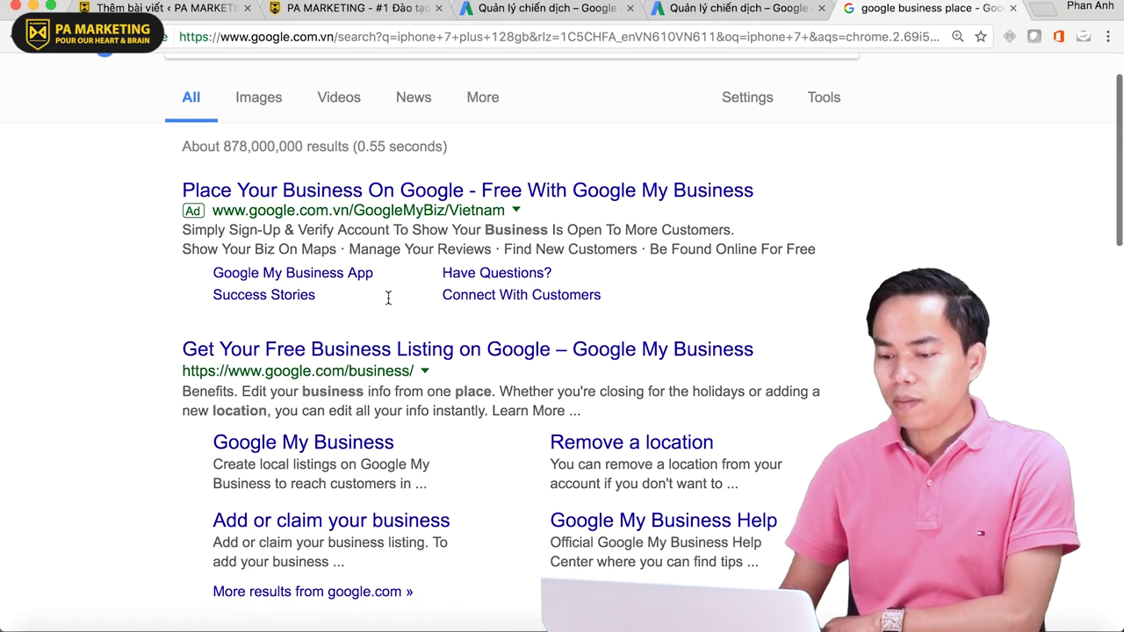
click(439, 350)
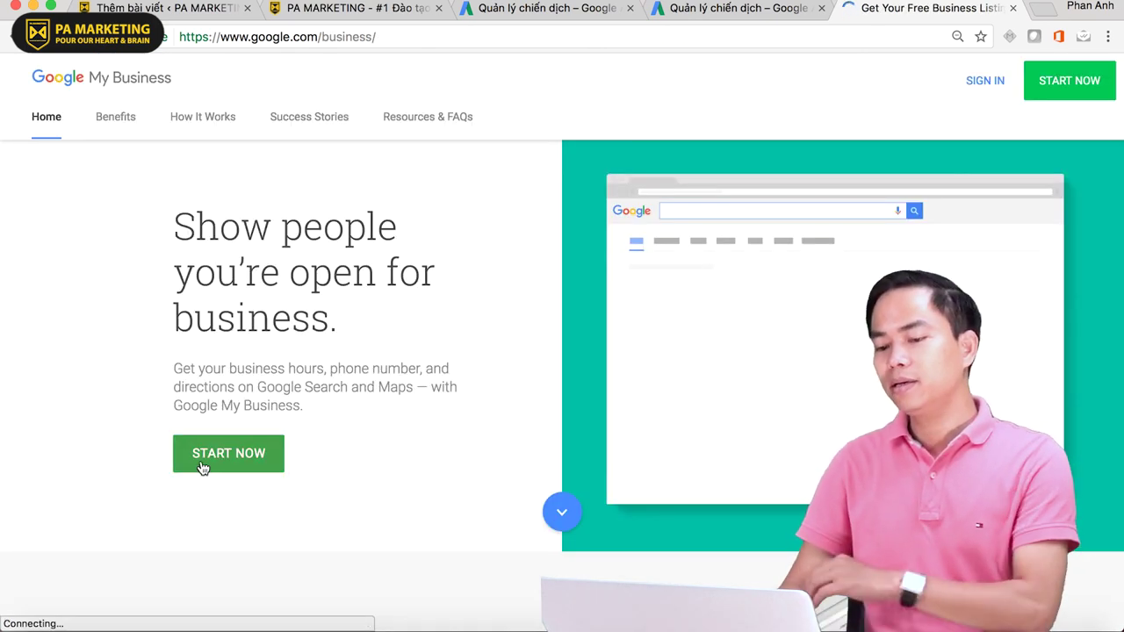
- Start a new Google My Business listing with START NOW
click(274, 461)
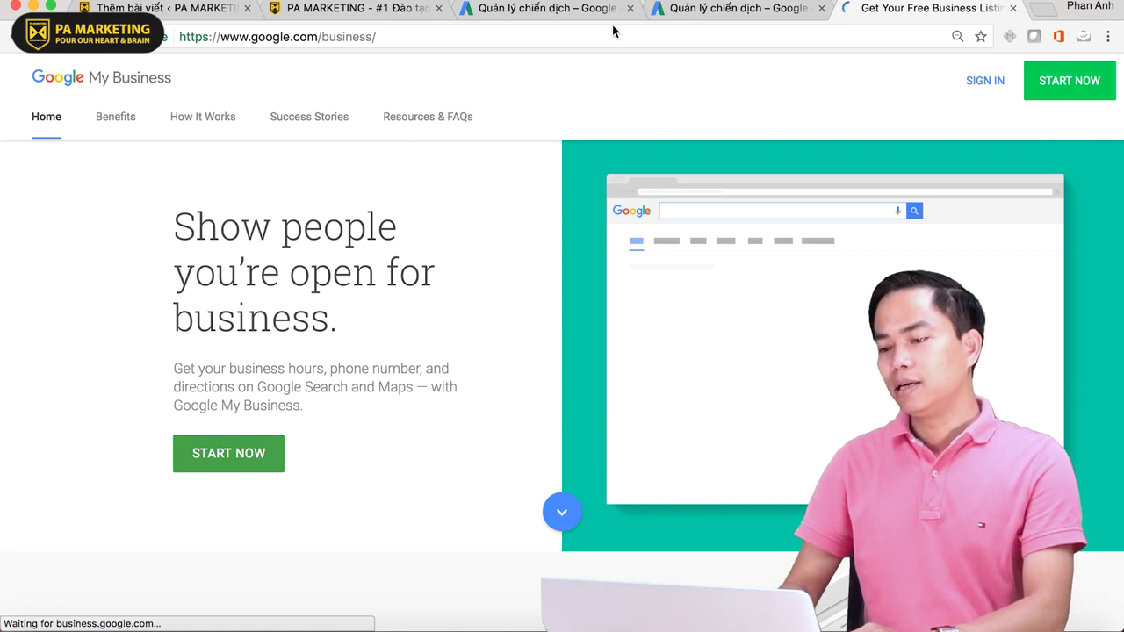
click(583, 12)
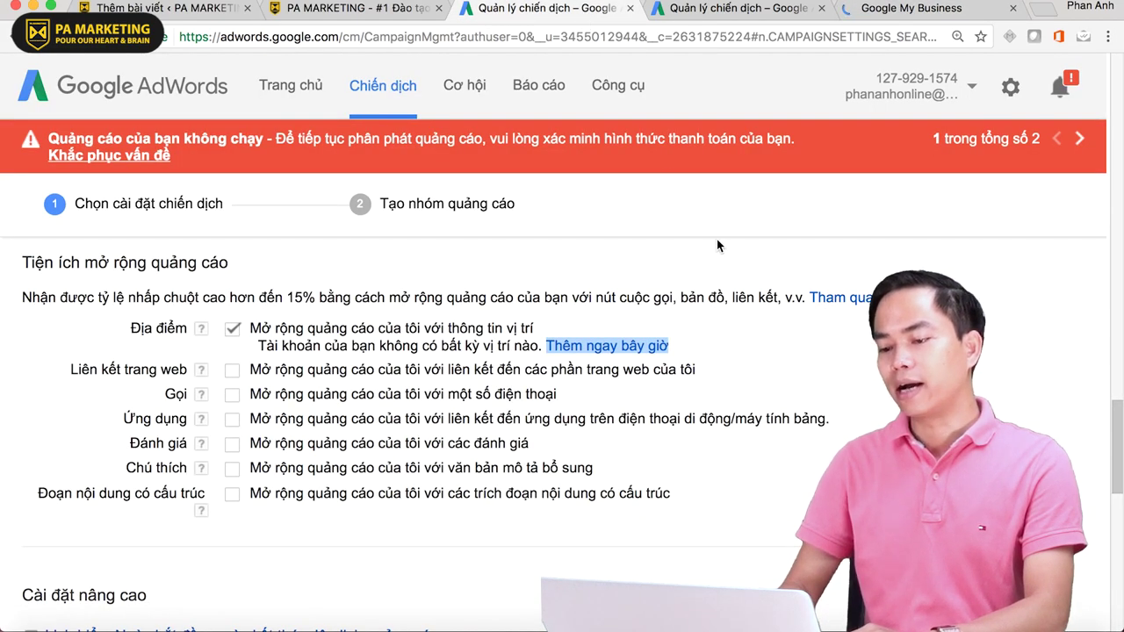
click(913, 8)
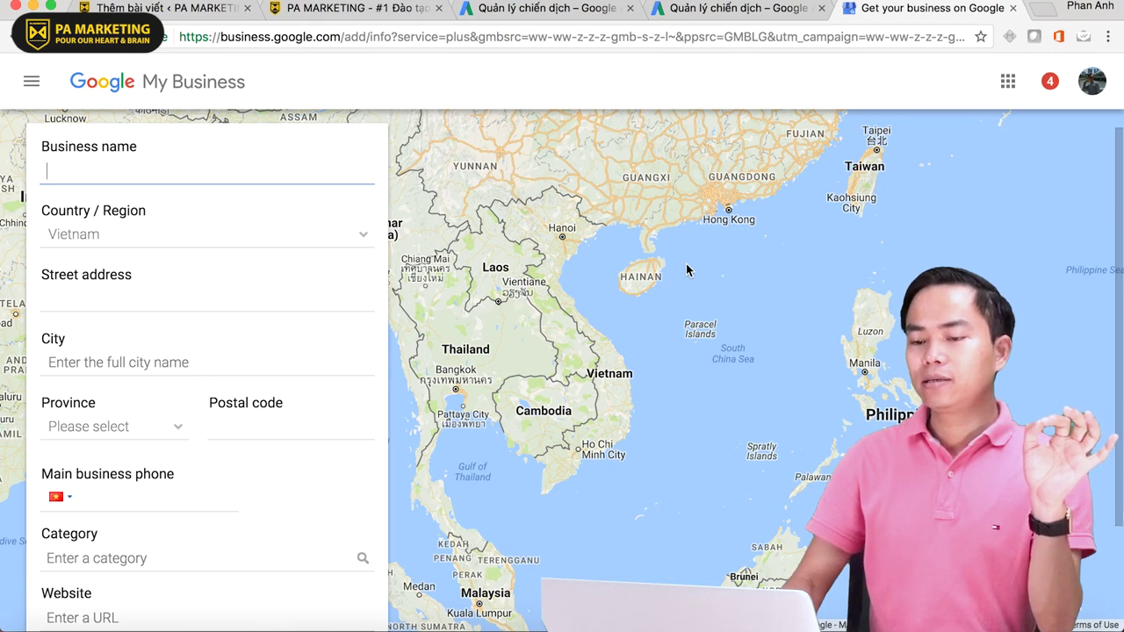
scroll(233, 334, down, 3)
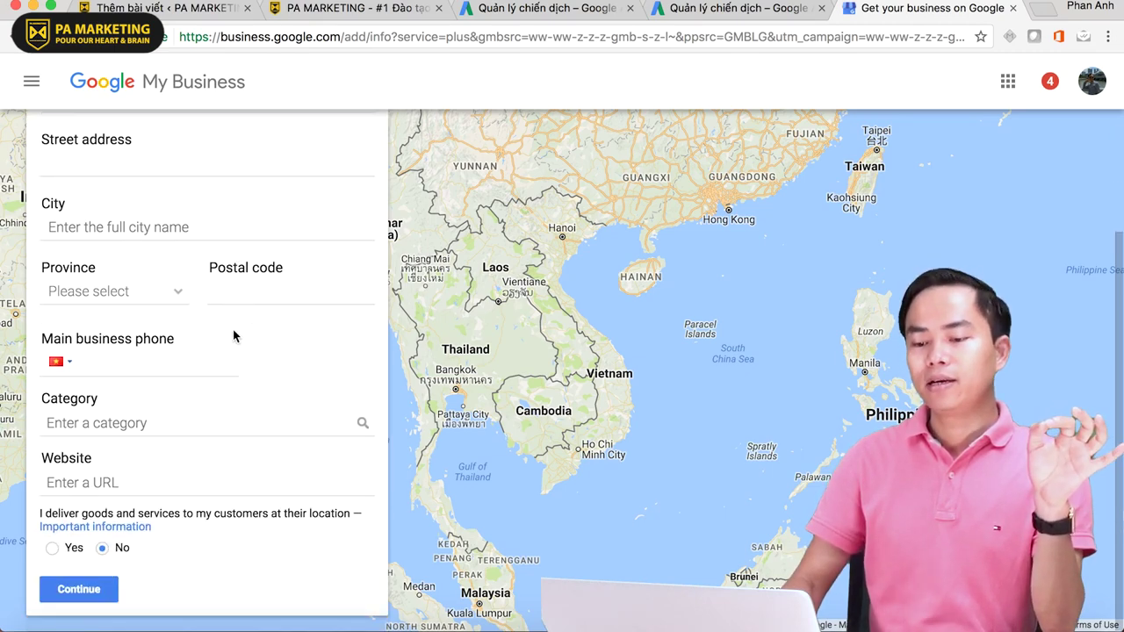
scroll(233, 334, up, 3)
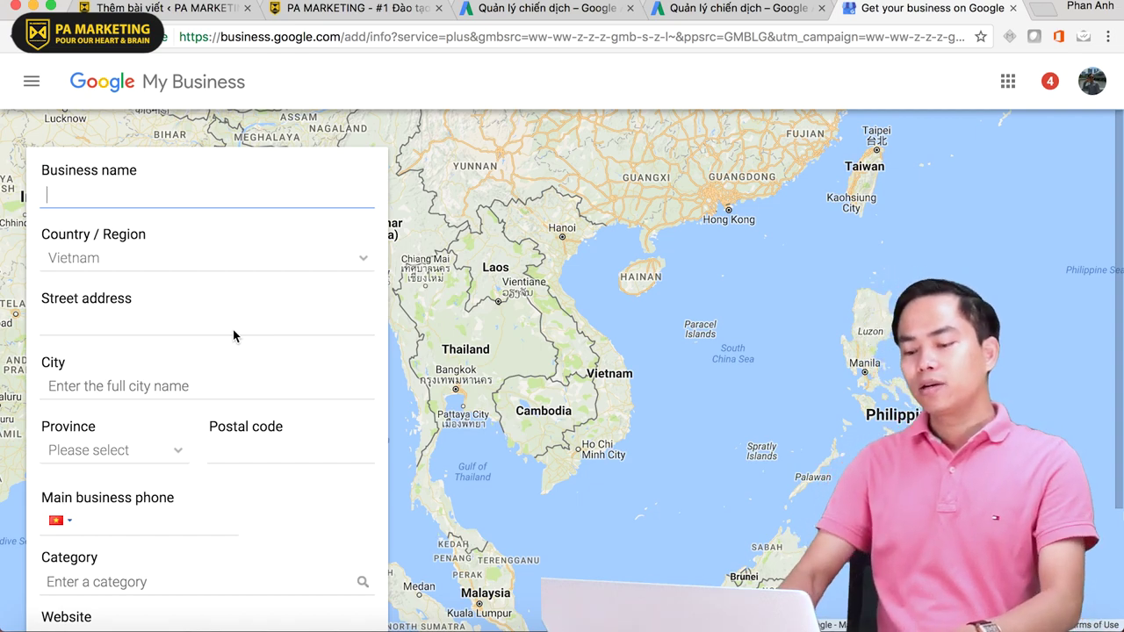
- Enter business name 'PA Marketing', the street address and city Cầu Giấy
text(PA Marketing)
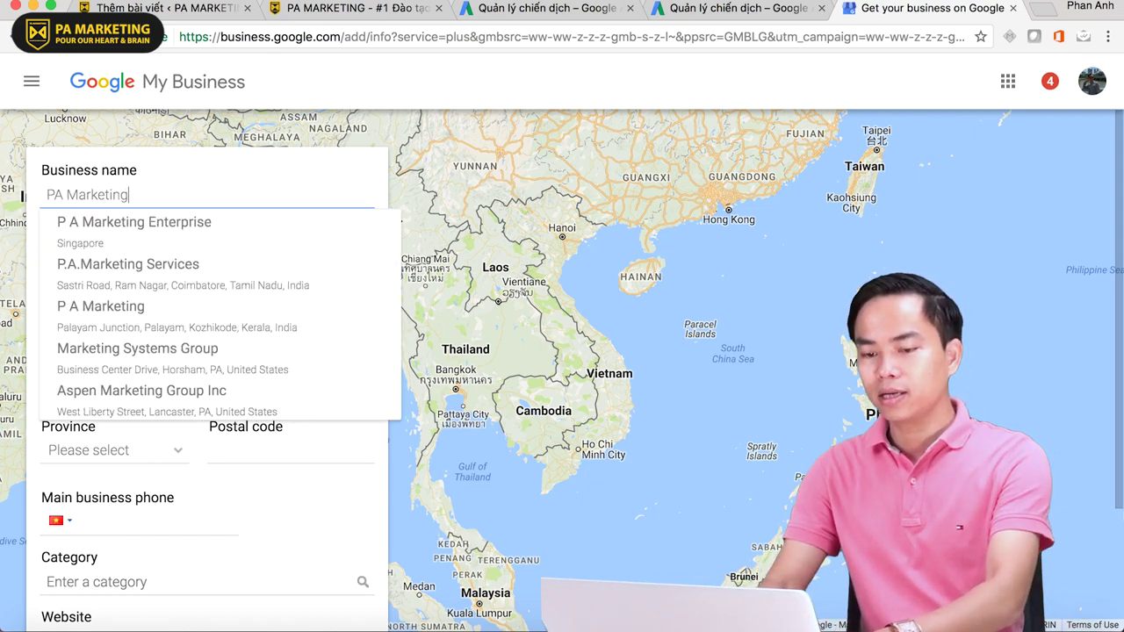
key(Tab)
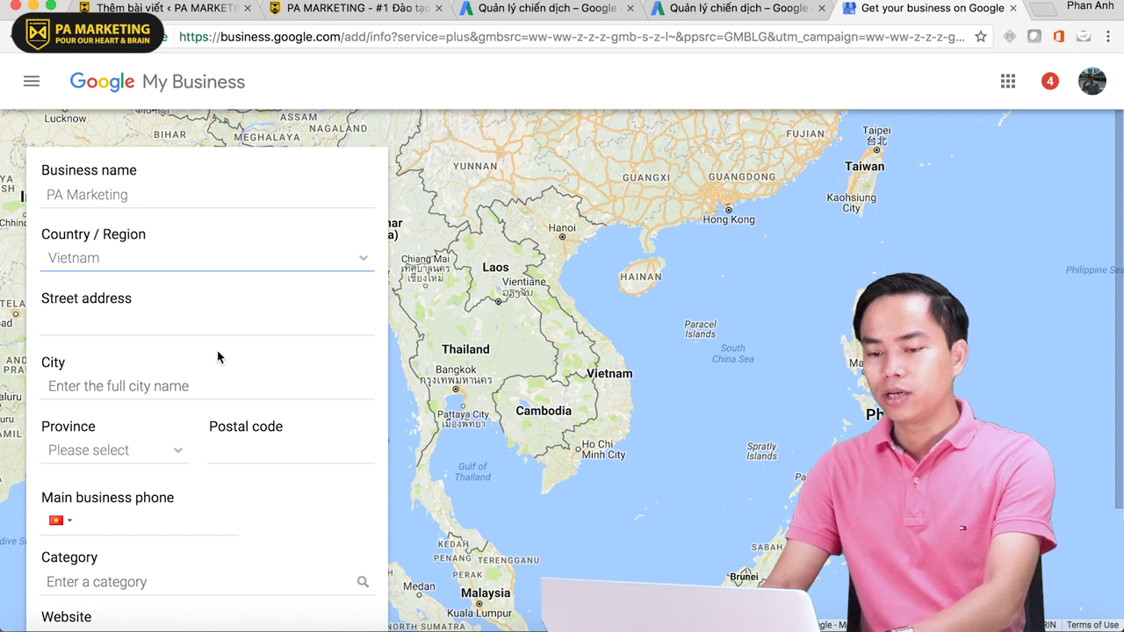
click(168, 330)
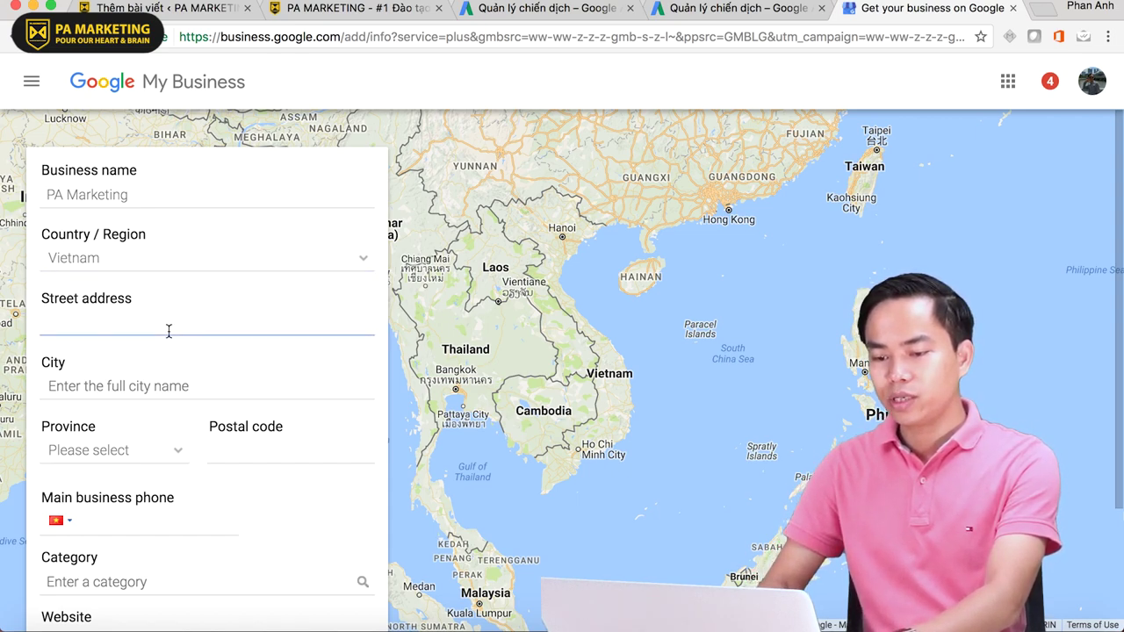
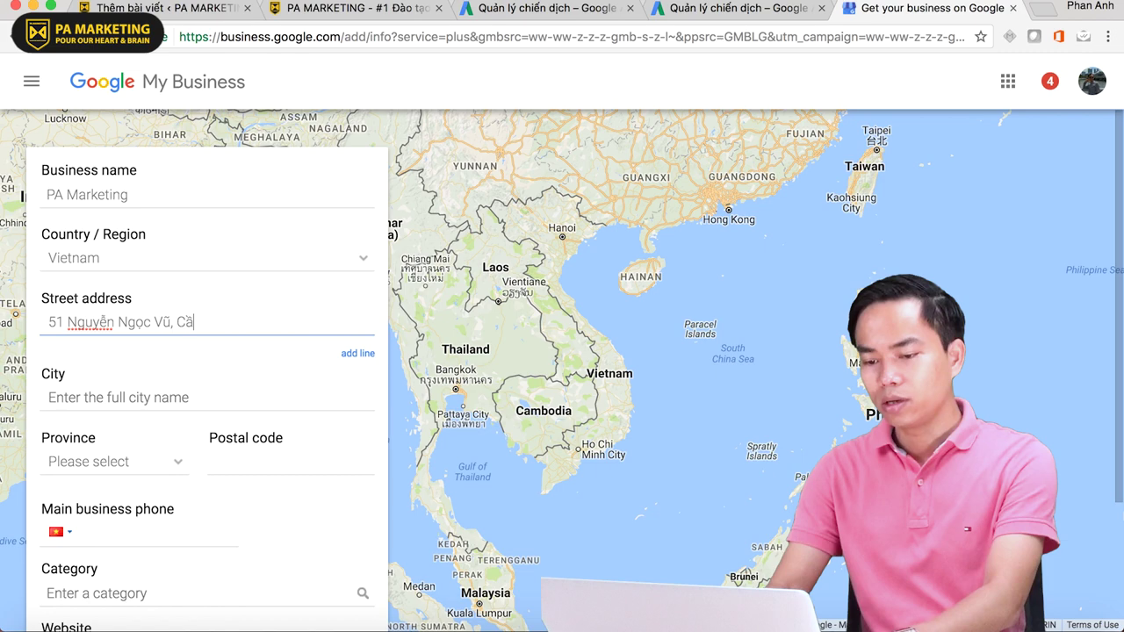
click(208, 374)
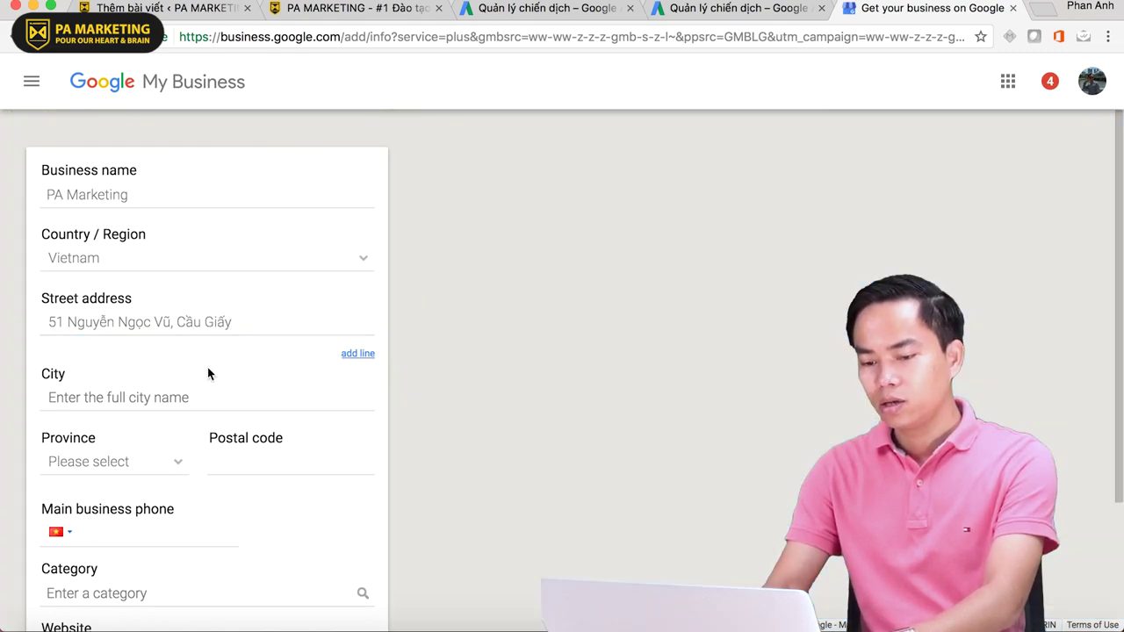
click(208, 398)
text(Ca)
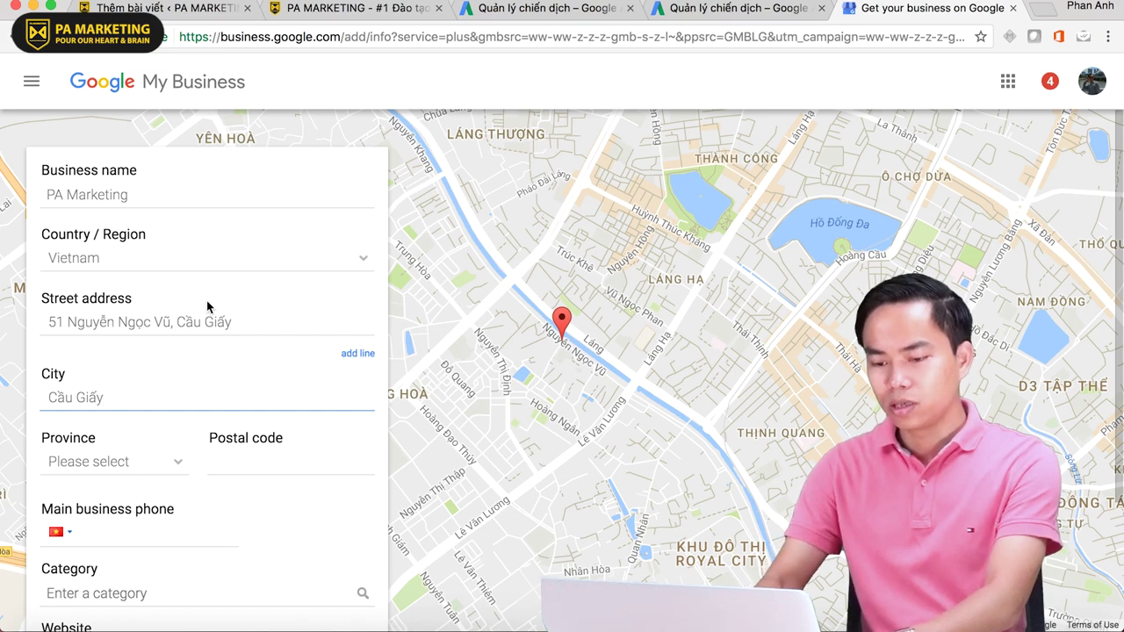
click(252, 325)
key(BackSpace)
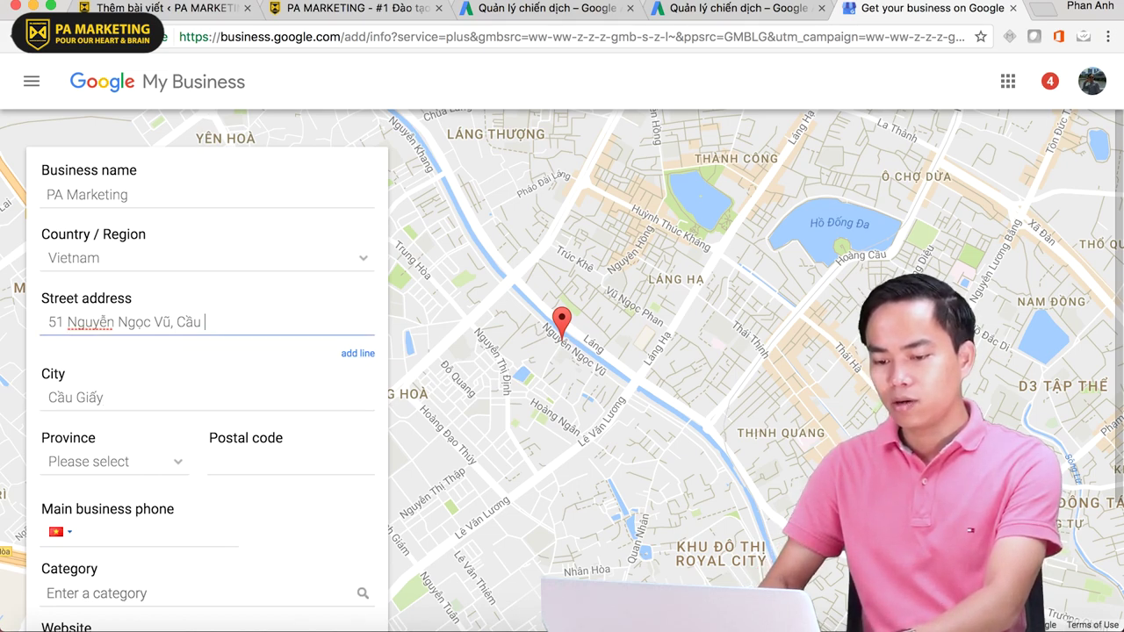
key(BackSpace)
key(BackSpace)
key(BackSpace)
key(BackSpace)
key(BackSpace)
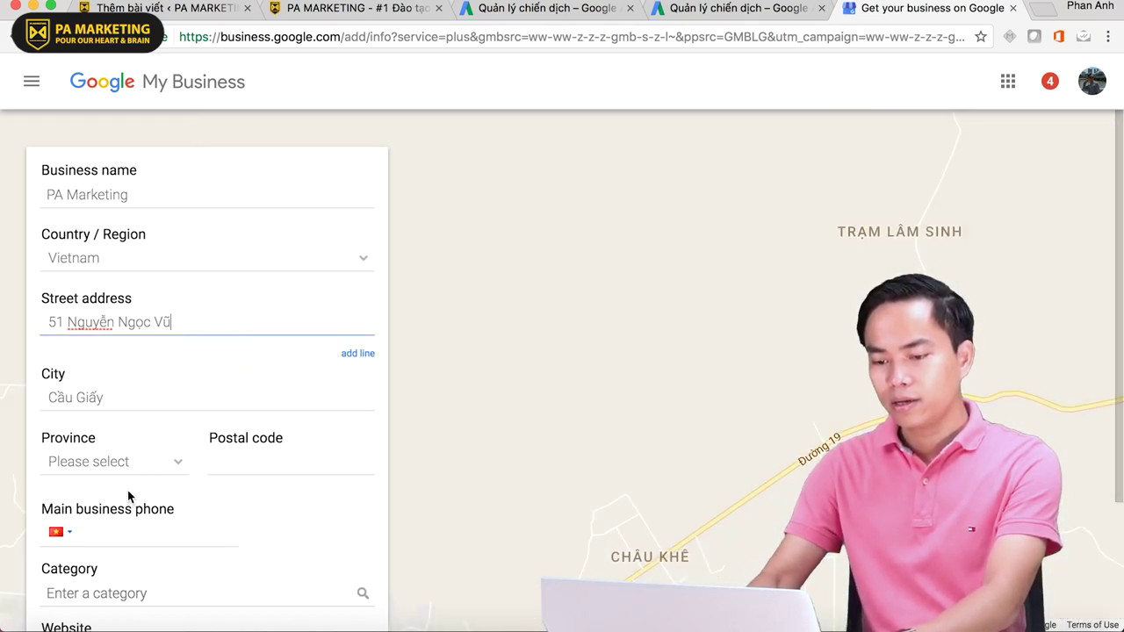
- Set the province to Hanoi City and the postal code to 100000
click(123, 457)
scroll(191, 483, down, 3)
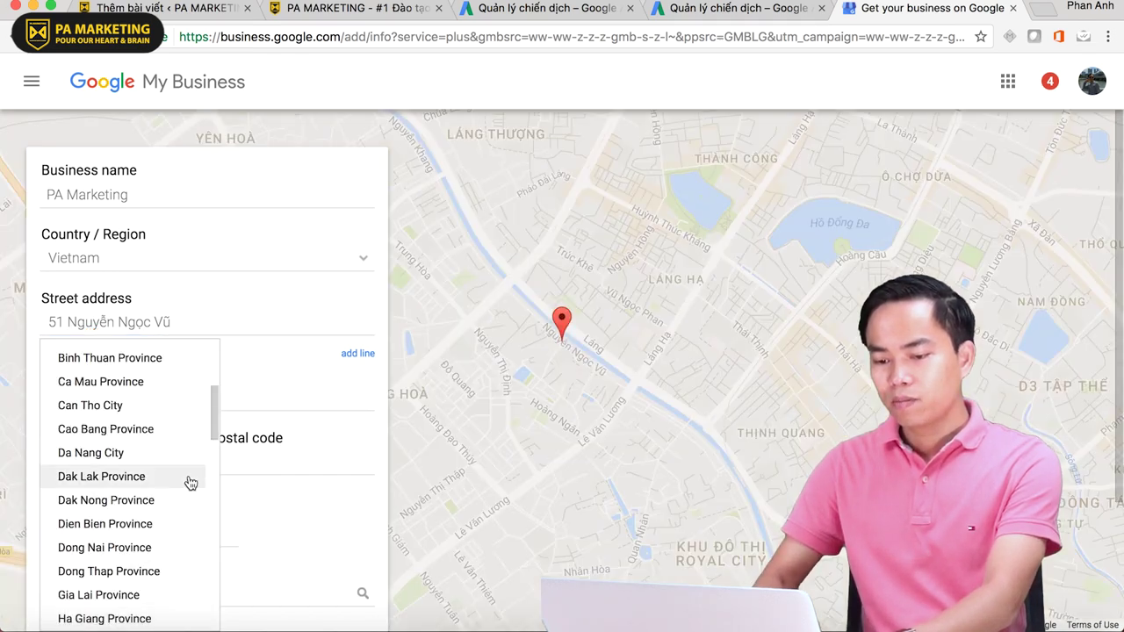
scroll(147, 575, down, 2)
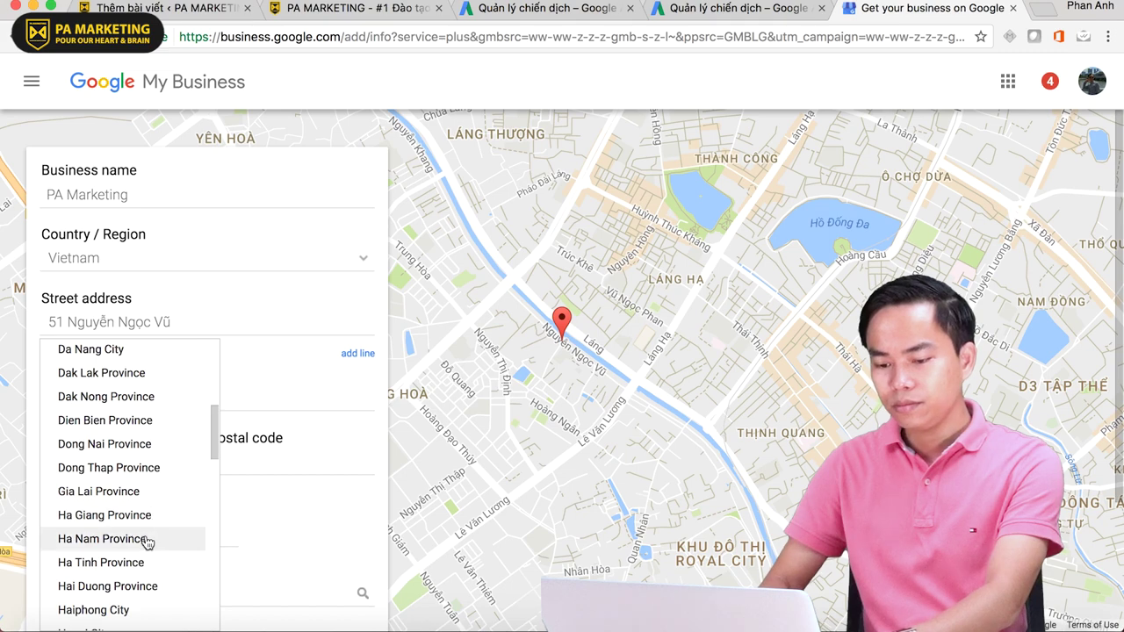
scroll(143, 555, down, 1)
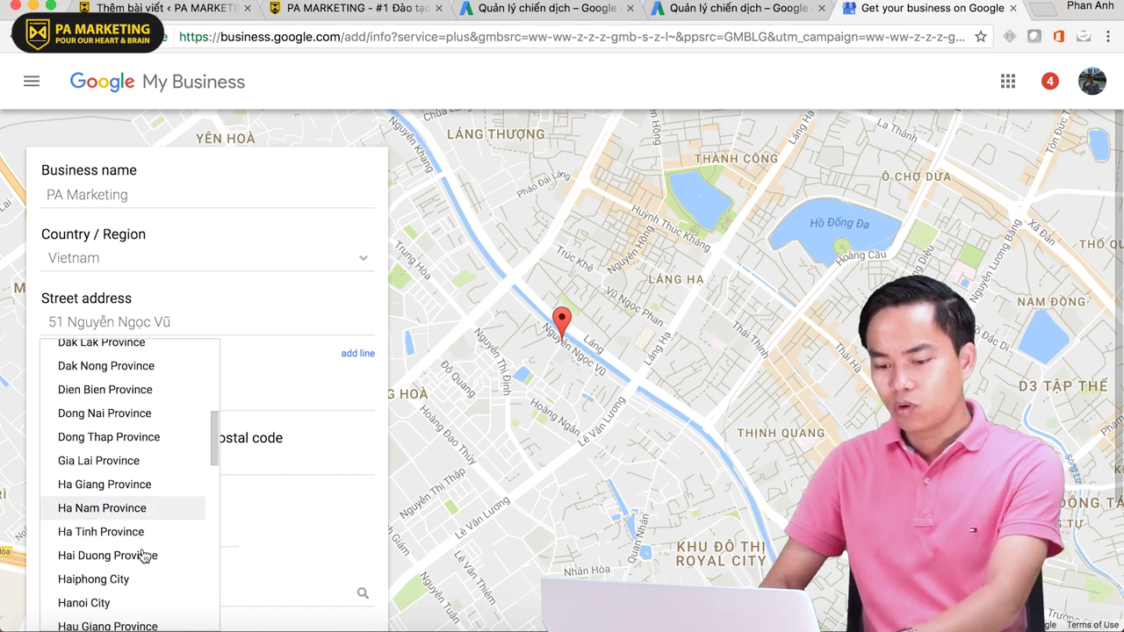
click(133, 605)
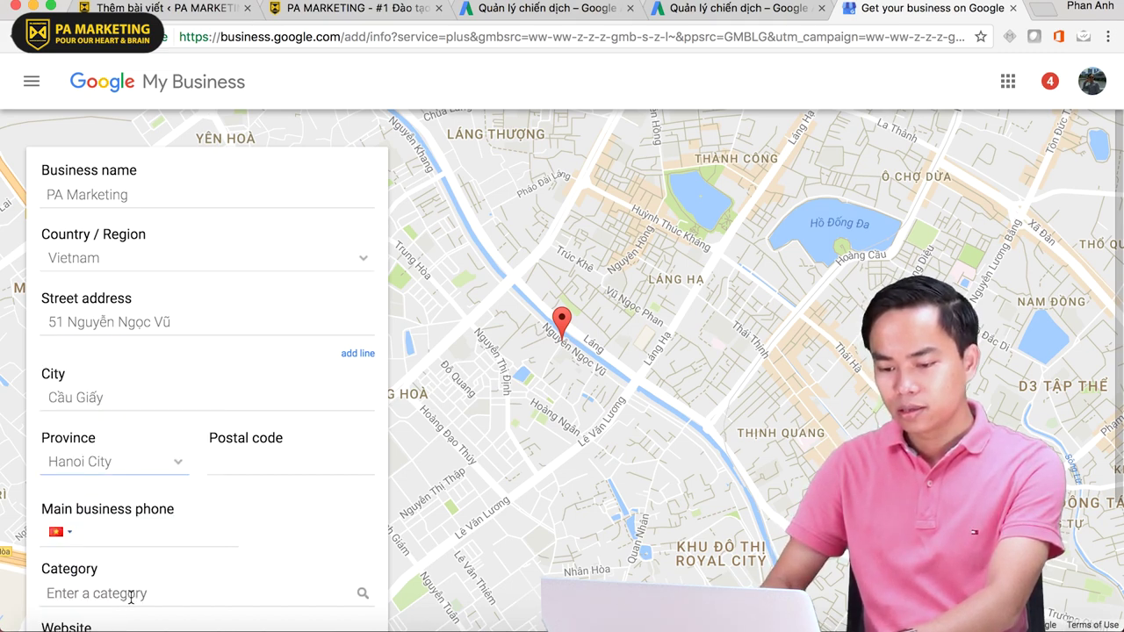
click(307, 462)
text(10000)
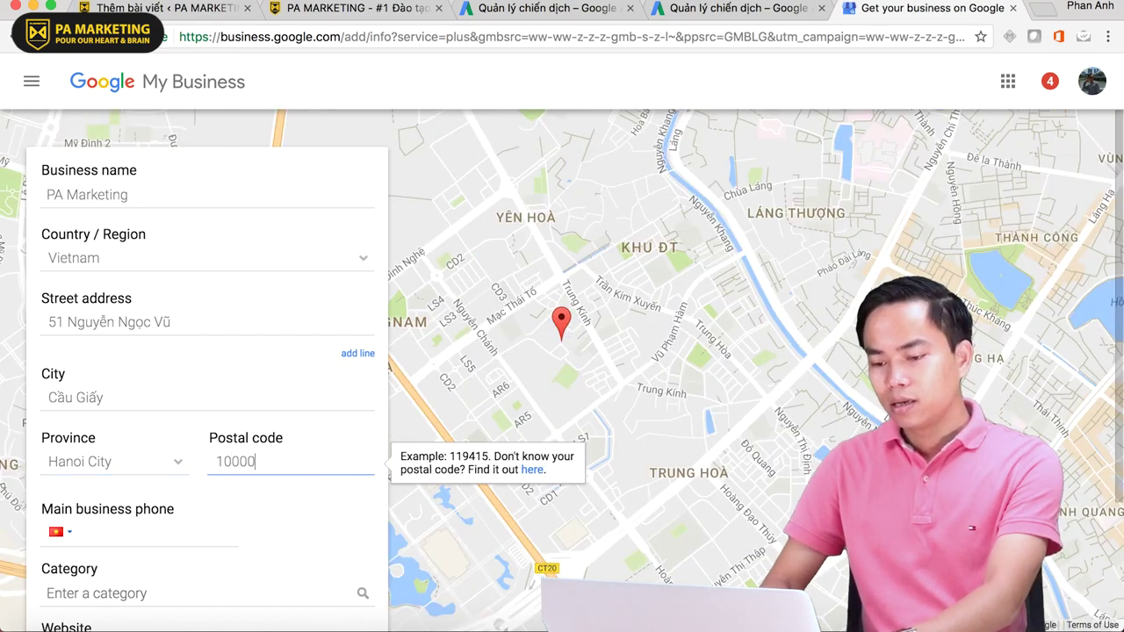
text(0)
scroll(208, 369, down, 3)
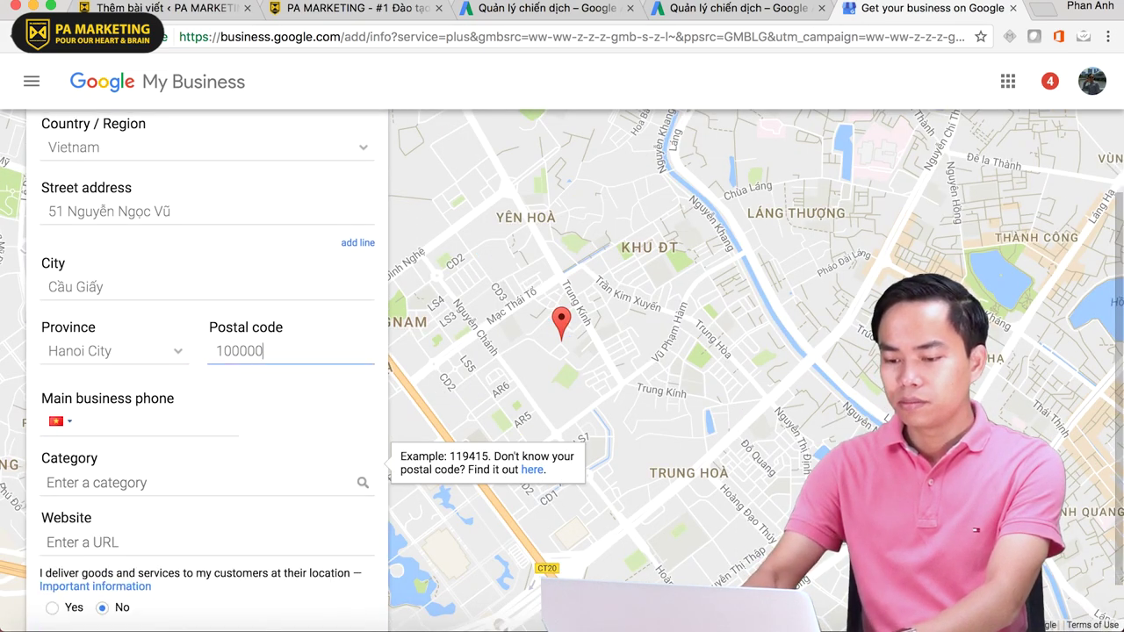
- Set the business category to Marketing Agency
click(131, 427)
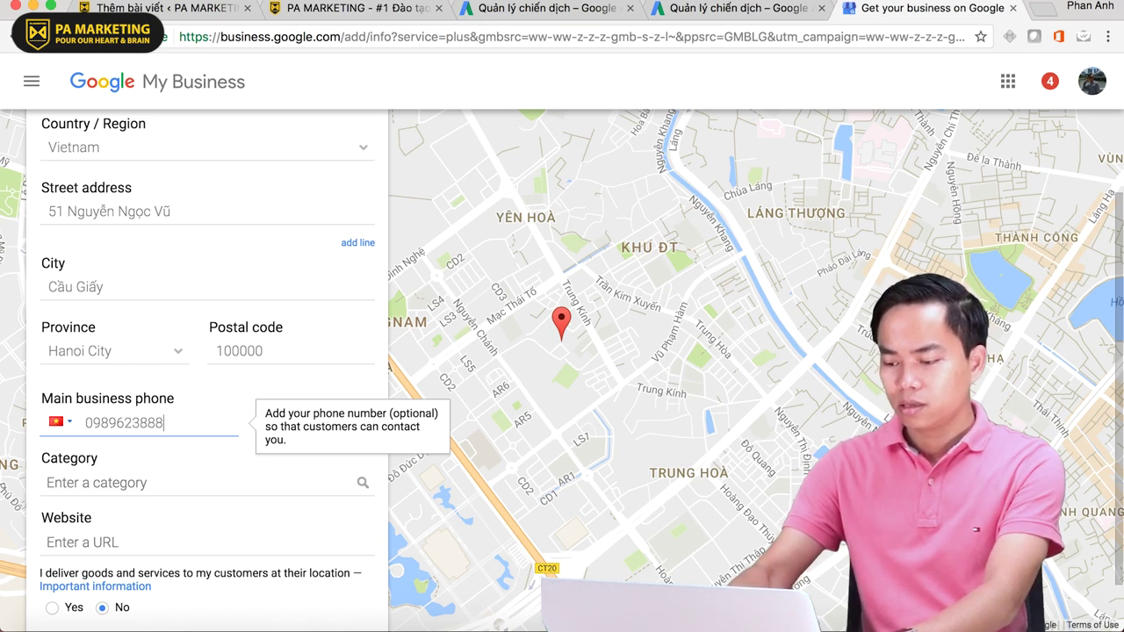
scroll(141, 422, down, 2)
click(107, 426)
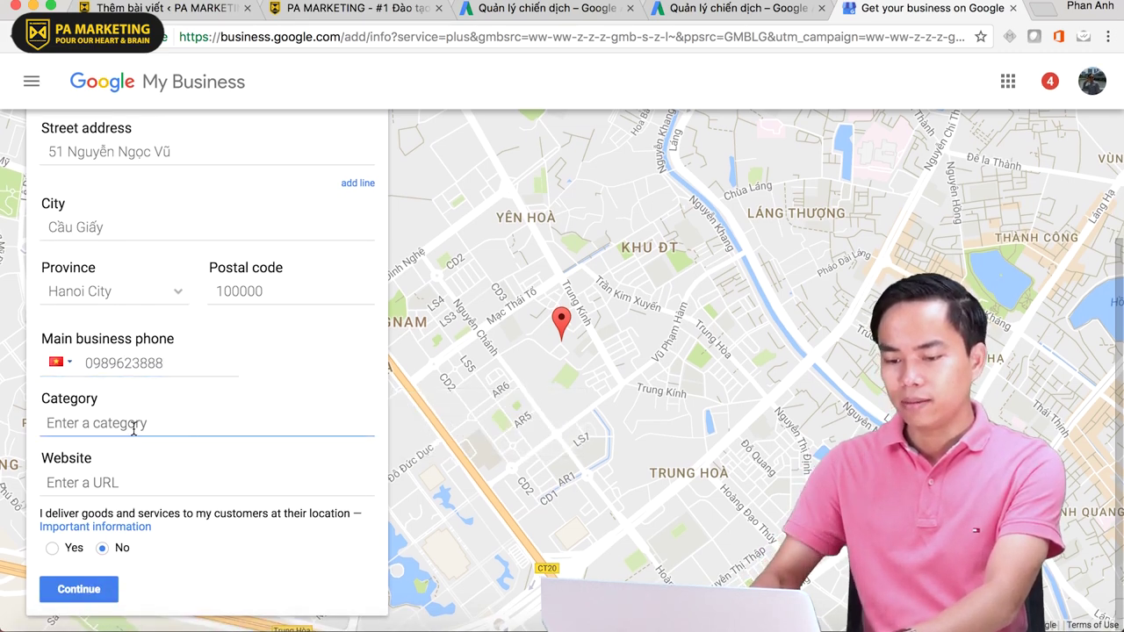
text(Marketing Agency)
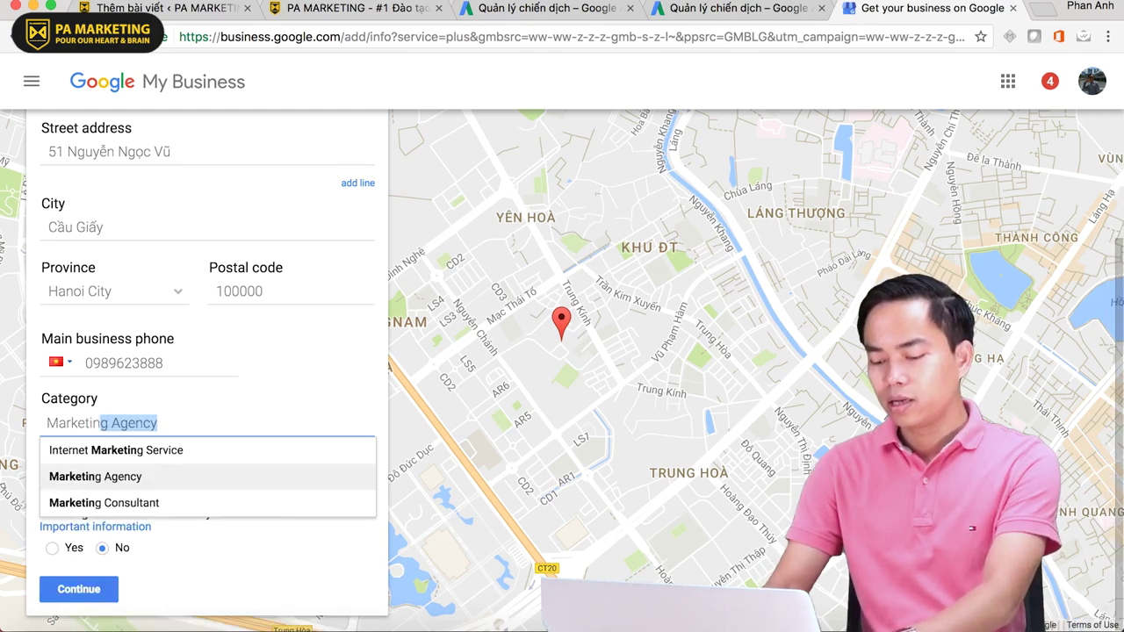
key(Return)
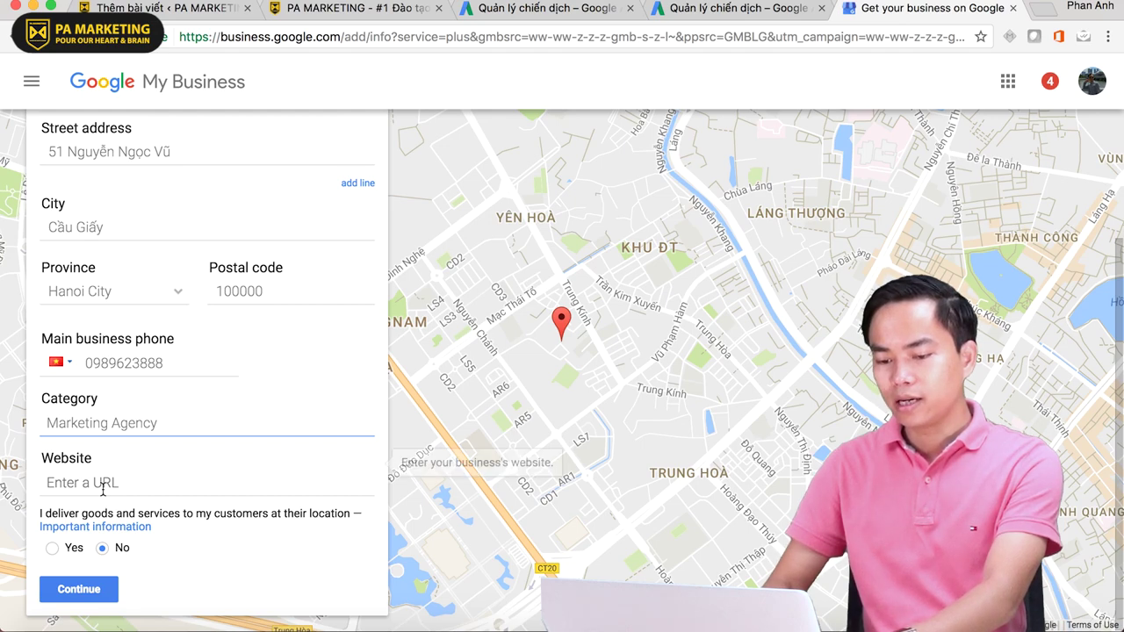
click(102, 489)
text(www)
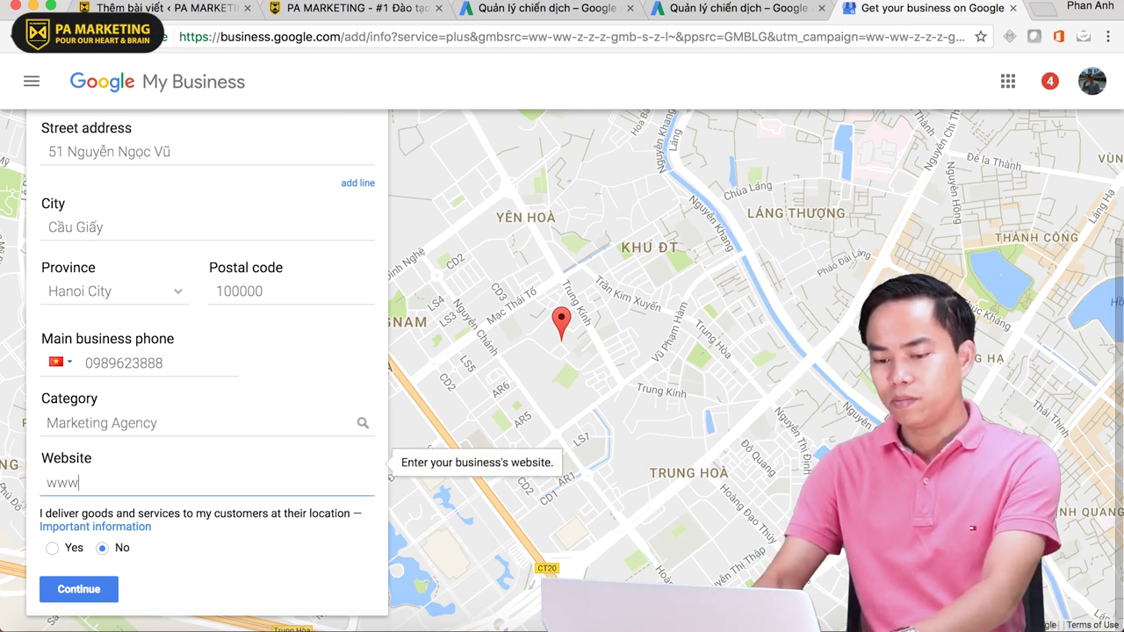
text(.pamarket)
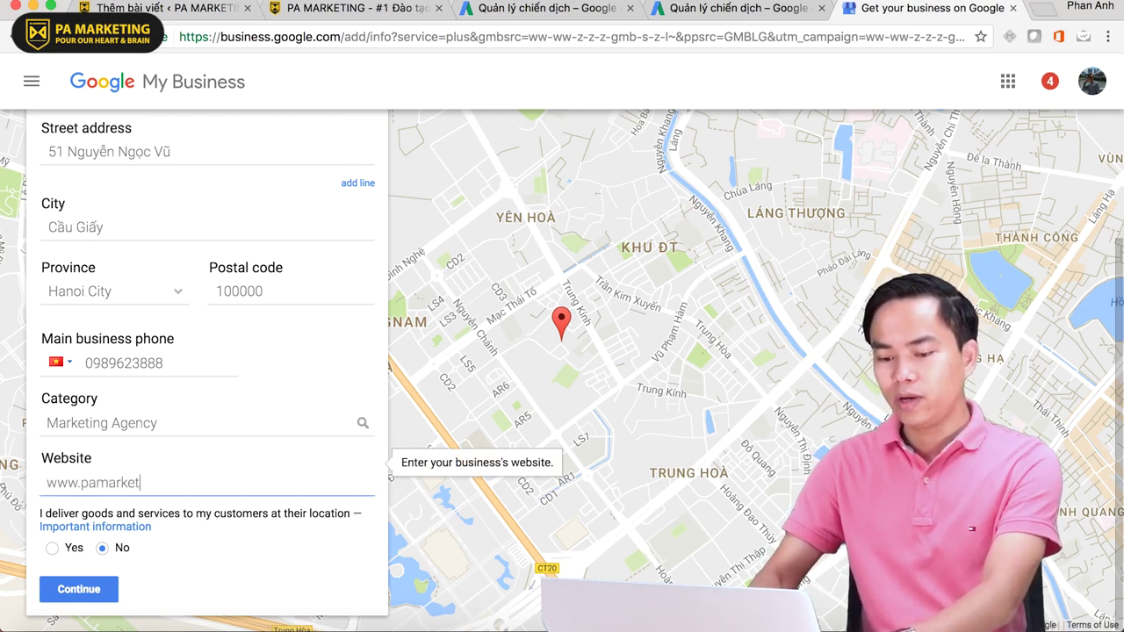
text(ing.vn)
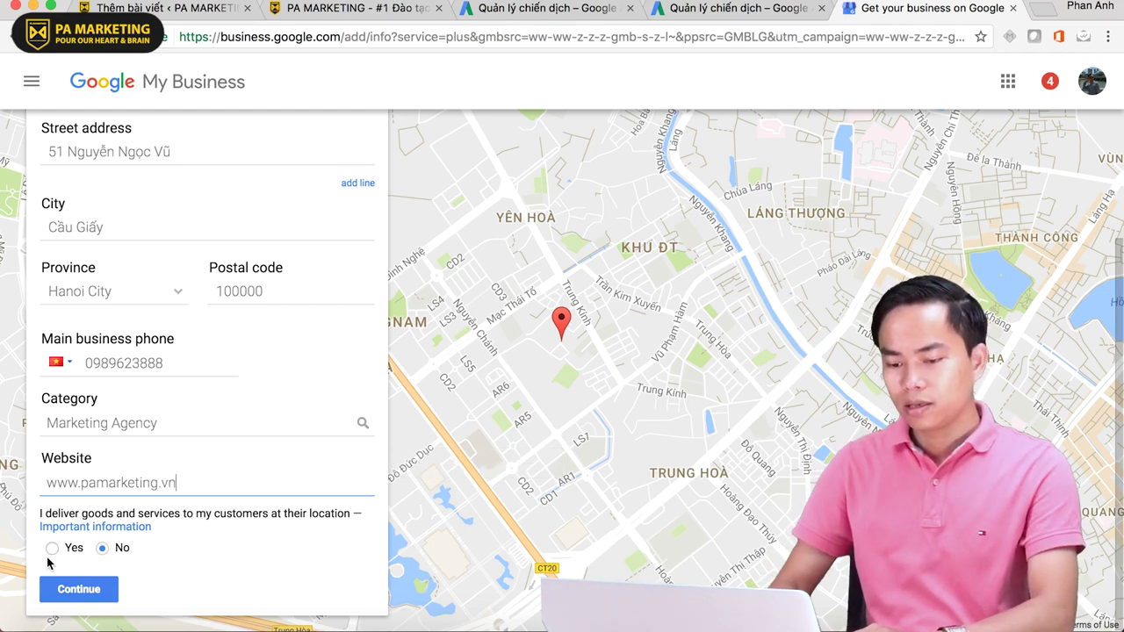
click(52, 548)
click(87, 589)
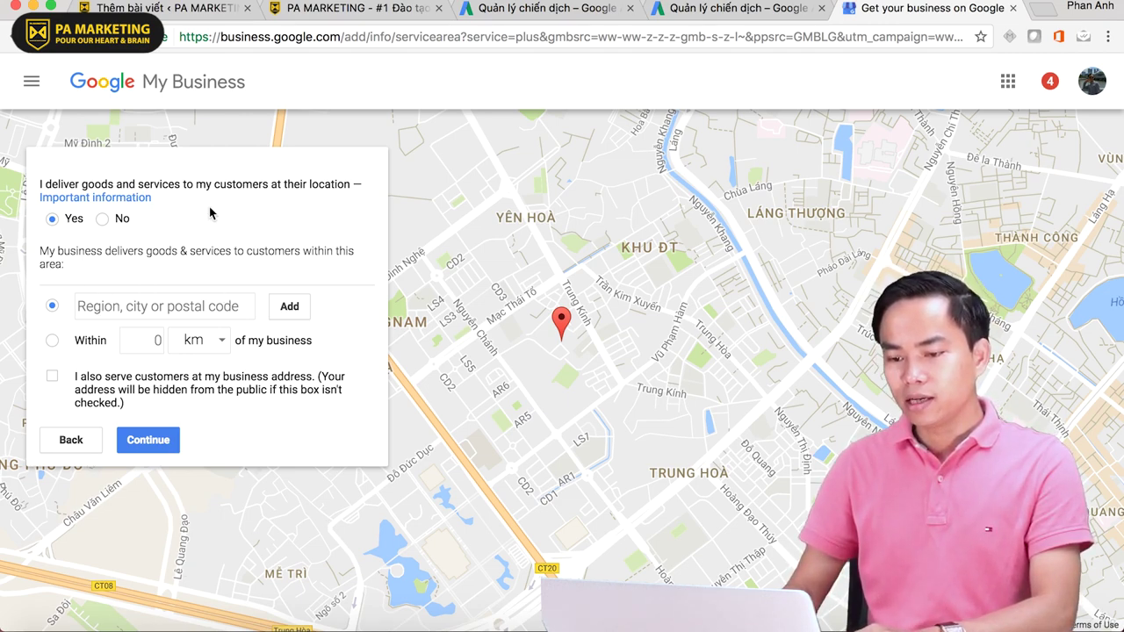
- Tick serving customers at the business address and try service areas 1000 and 100000
drag(121, 231, 193, 258)
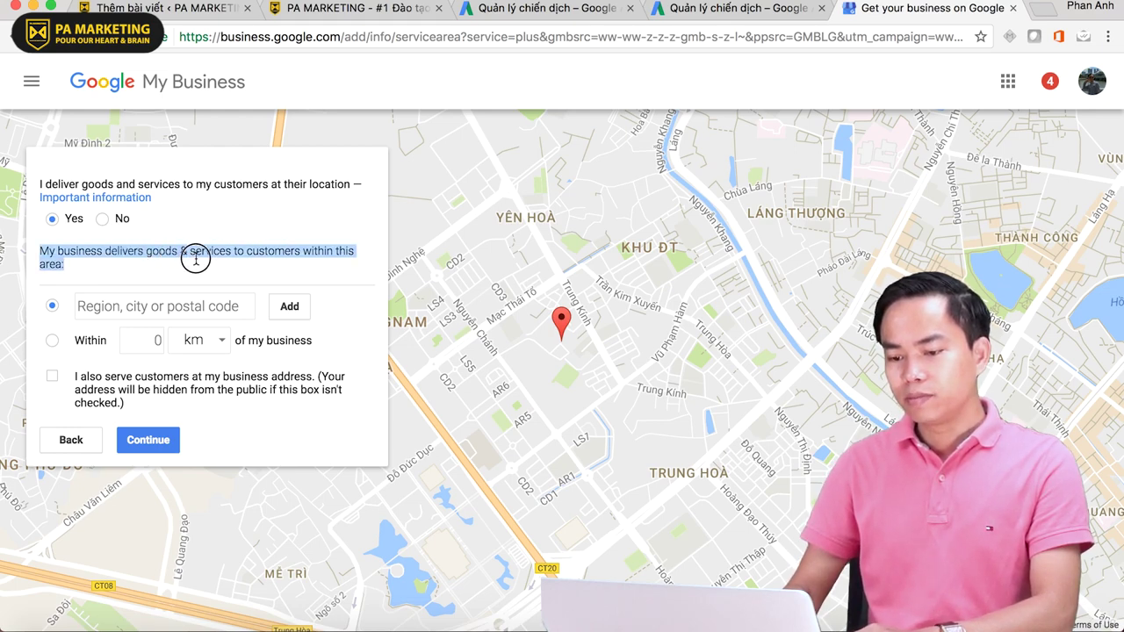
click(105, 305)
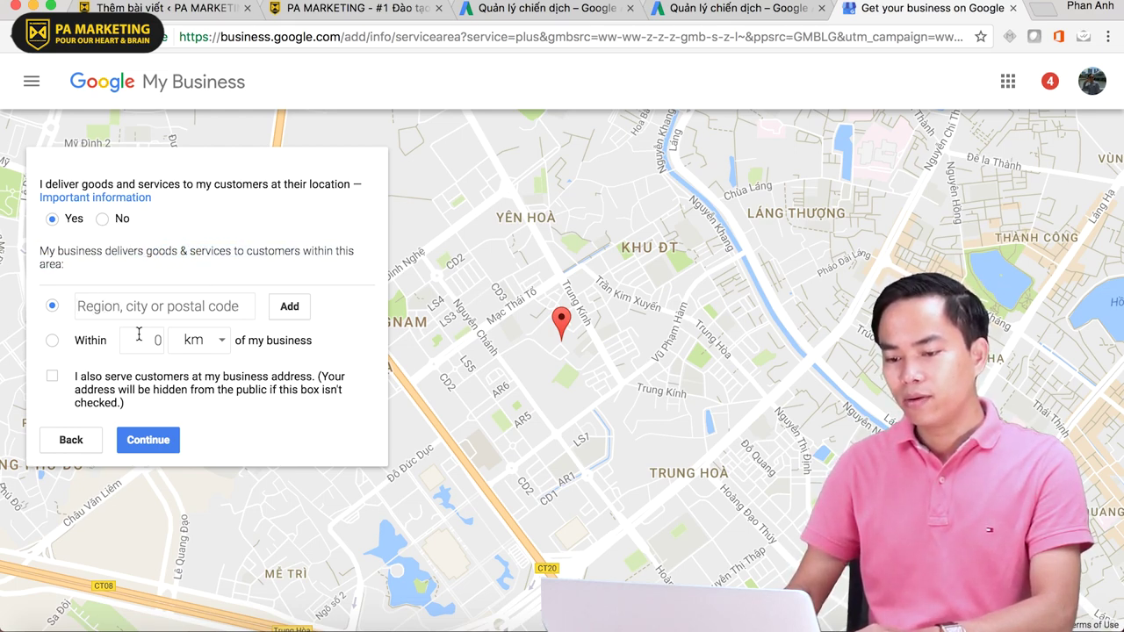
click(53, 377)
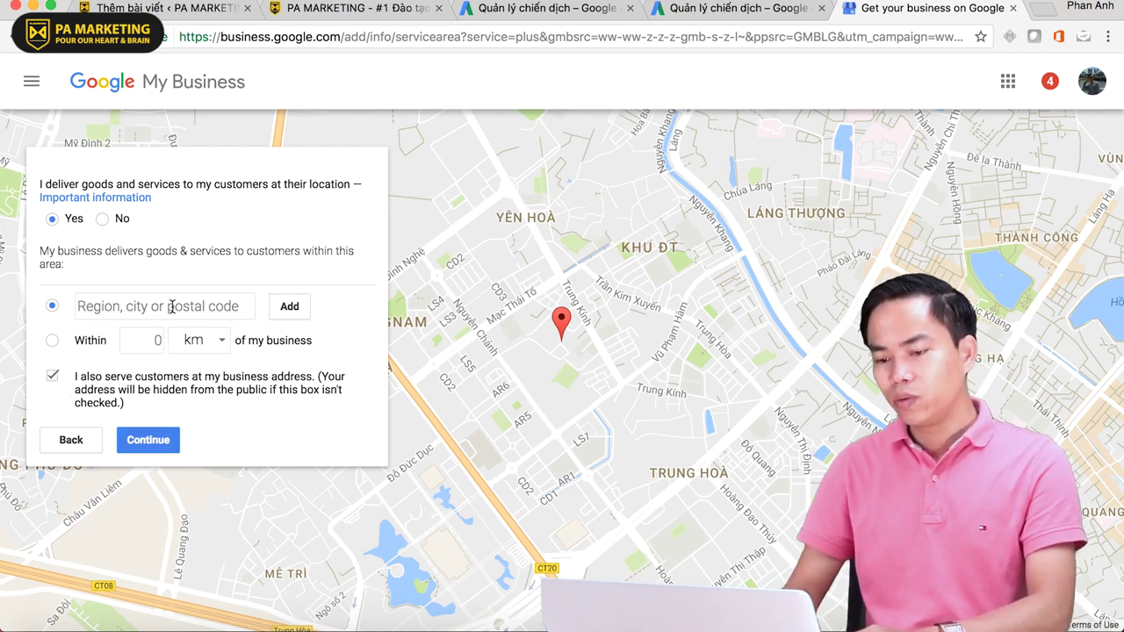
click(156, 340)
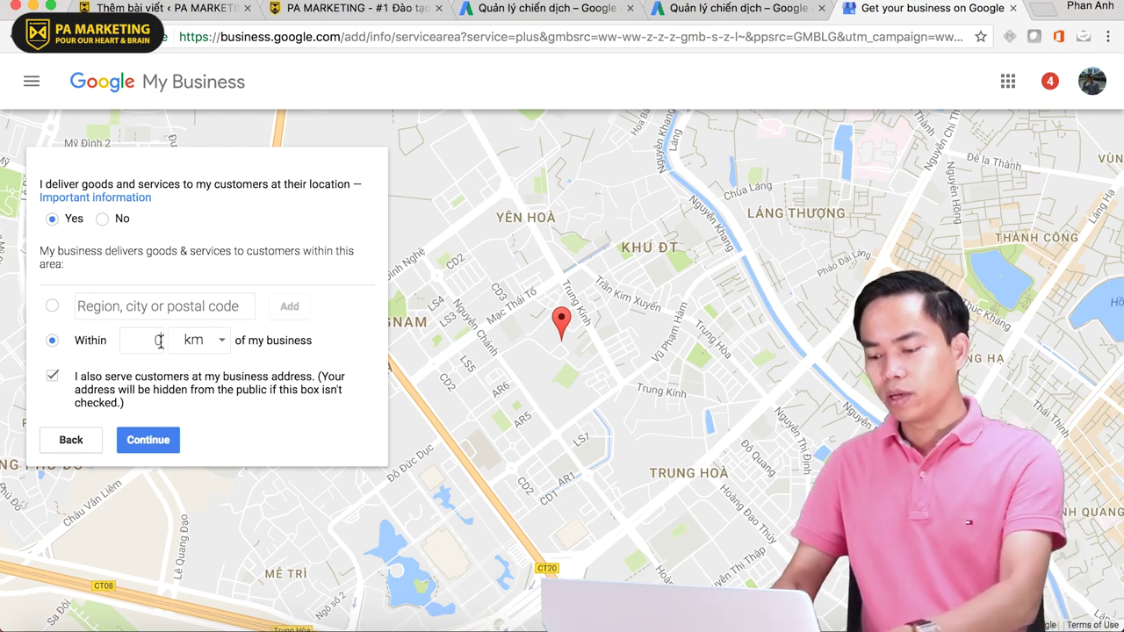
text(1000)
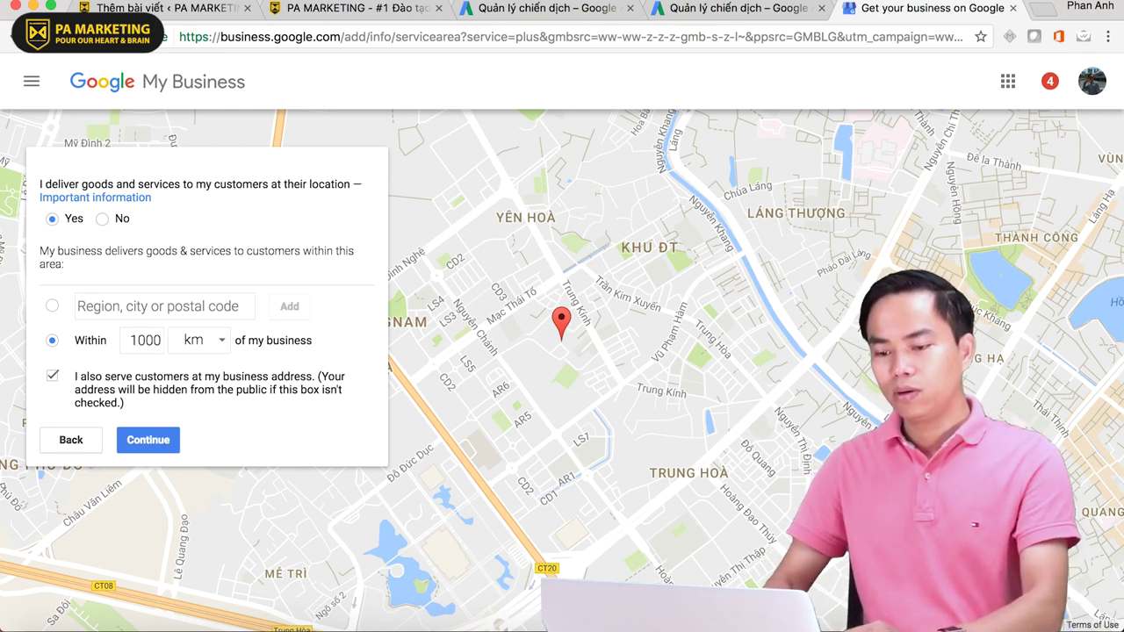
click(126, 309)
text(10000)
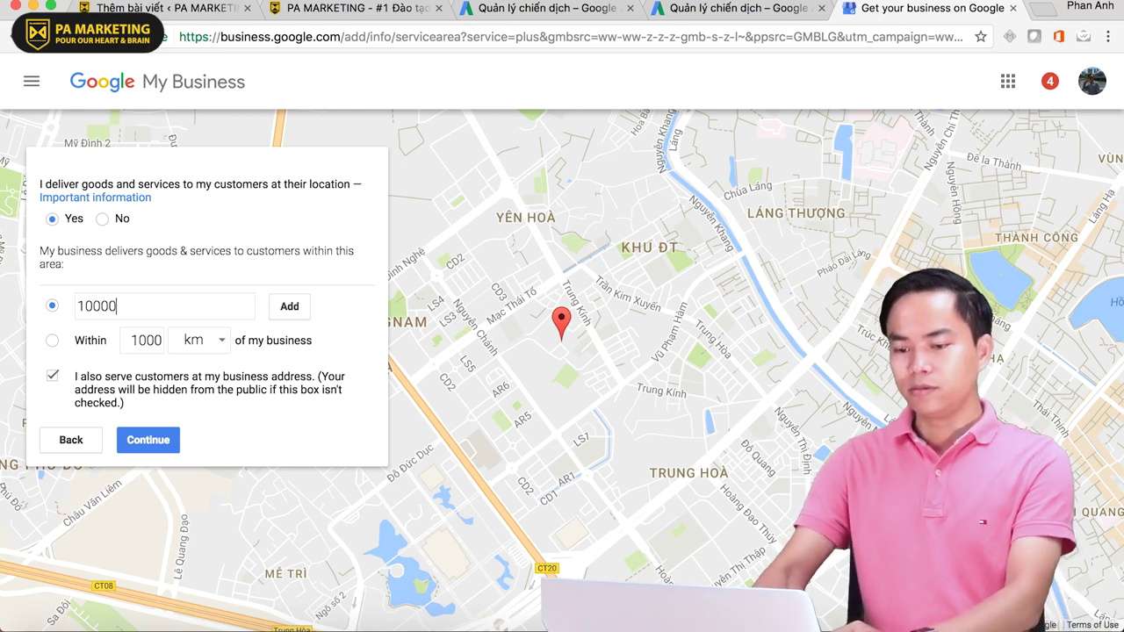
text(0)
- Replace the rejected 100000 postal code by adding Hanoi as the service region
click(149, 441)
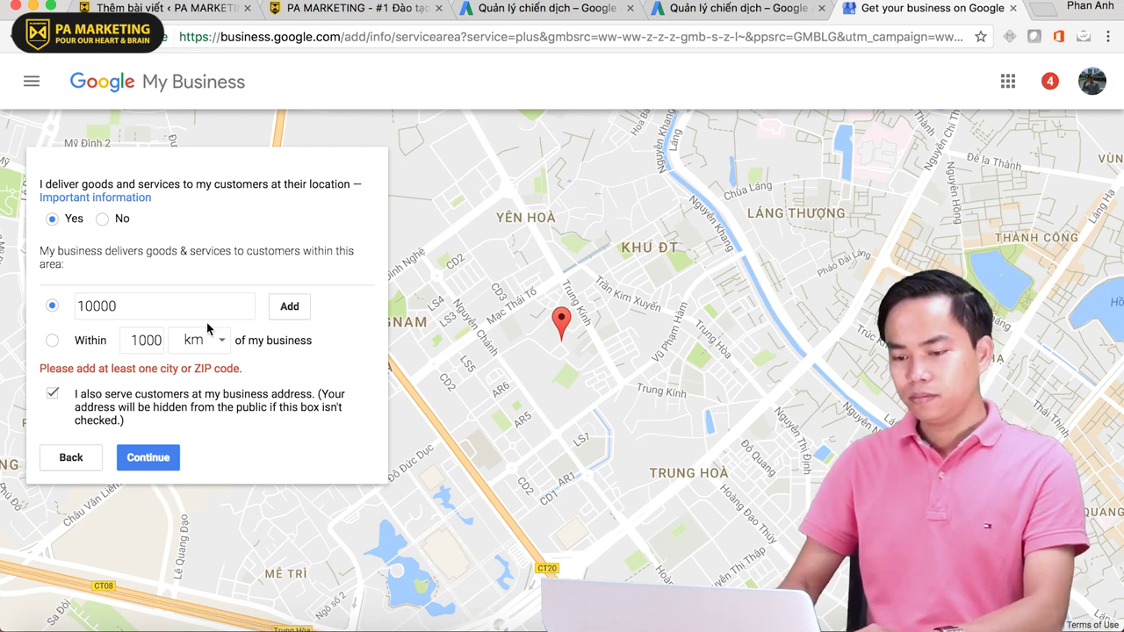
click(131, 465)
click(291, 312)
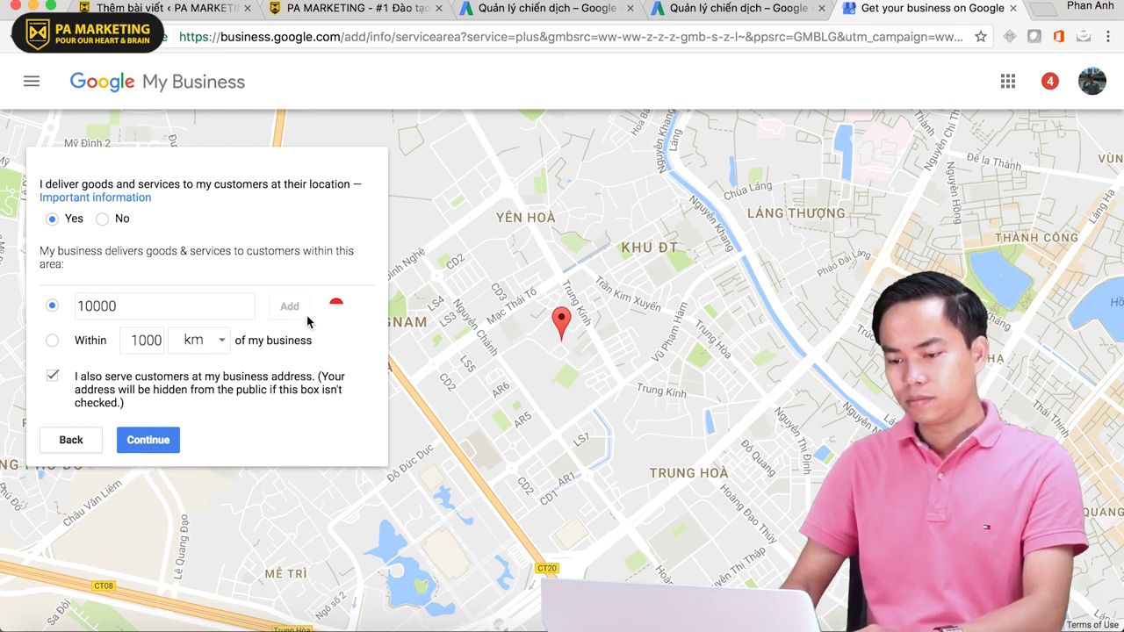
text(0)
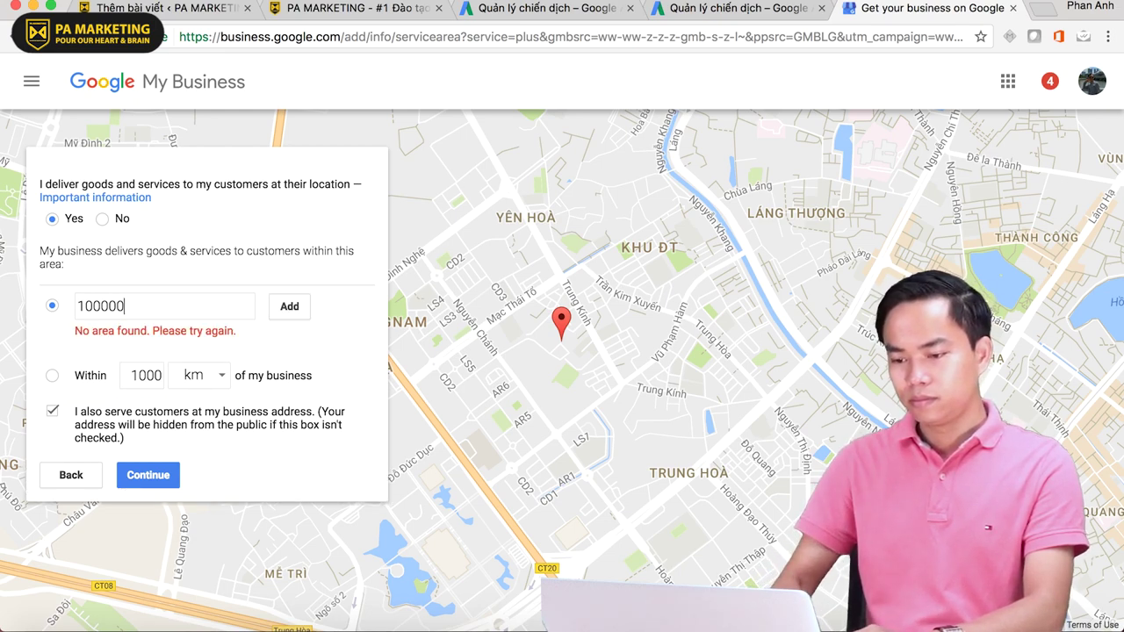
click(297, 309)
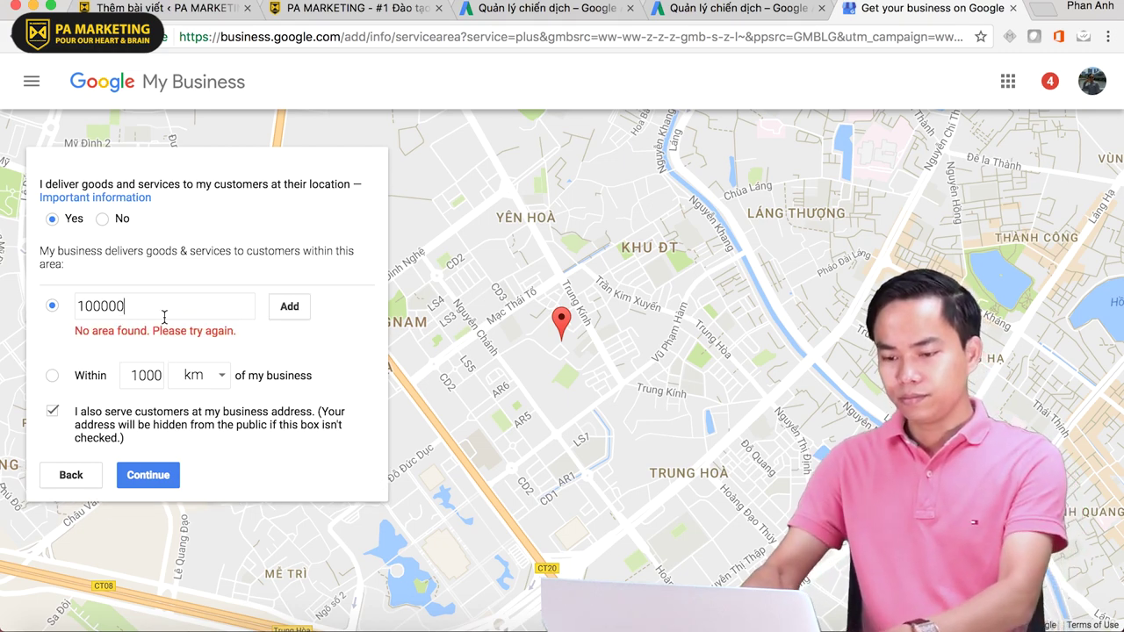
key(BackSpace)
key(BackSpace)
key(BackSpace)
key(BackSpace)
key(BackSpace)
key(BackSpace)
text(hanoi)
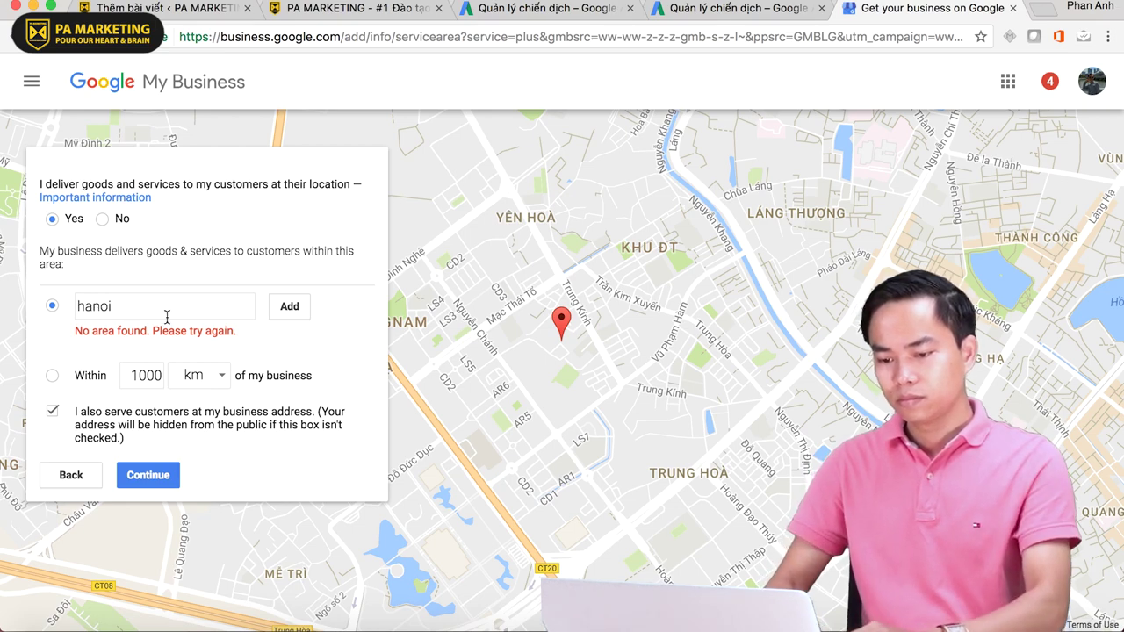
click(289, 306)
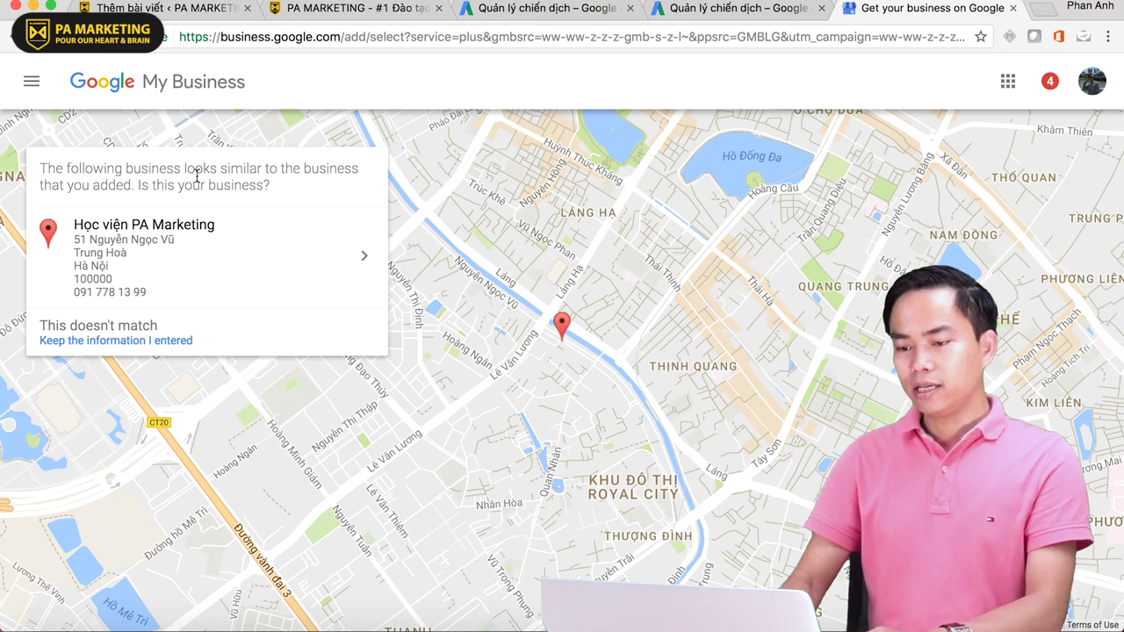
- Keep the entered PA Marketing details, accept management authorization and submit the setup
click(112, 344)
click(45, 274)
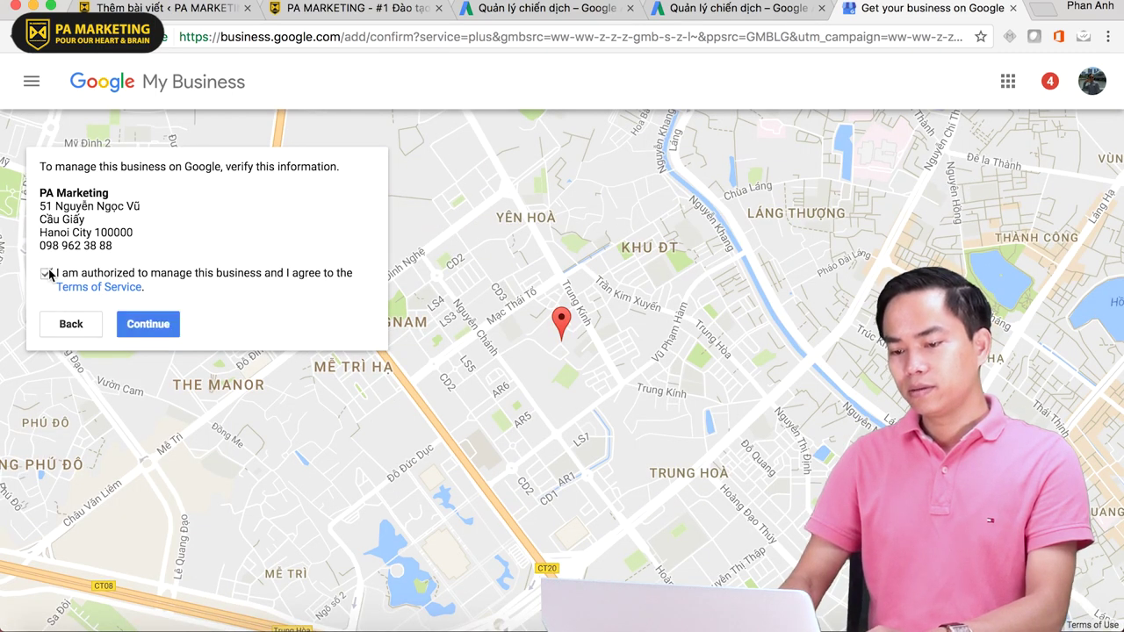
click(147, 324)
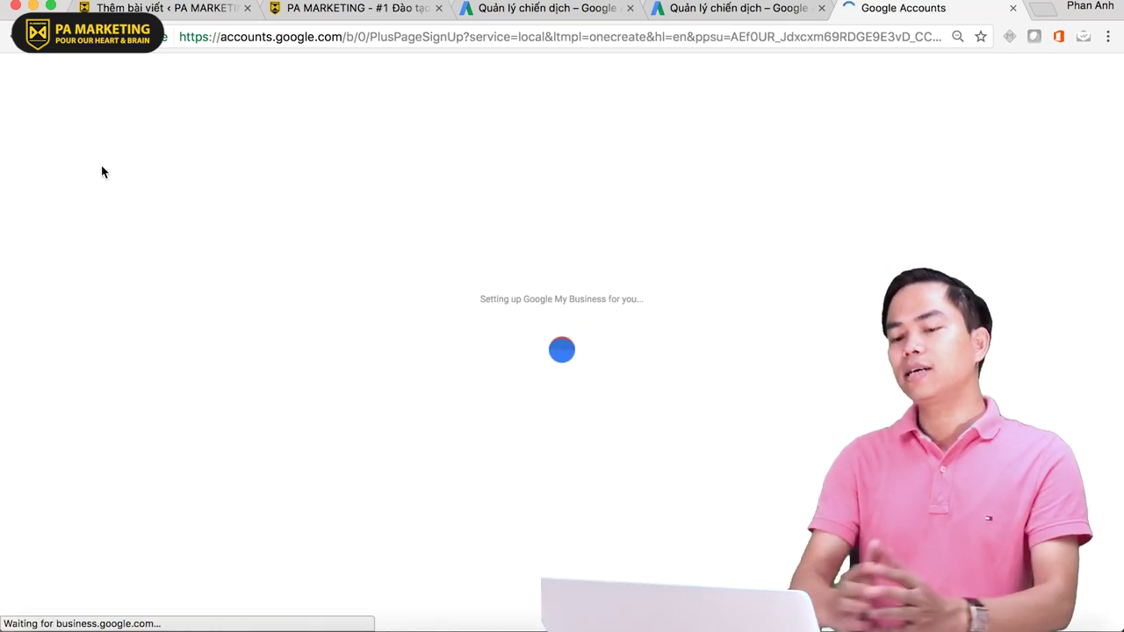
click(711, 15)
- Enable sitelink extensions (Liên kết trang web) and disable location extensions (Địa điểm)
click(544, 9)
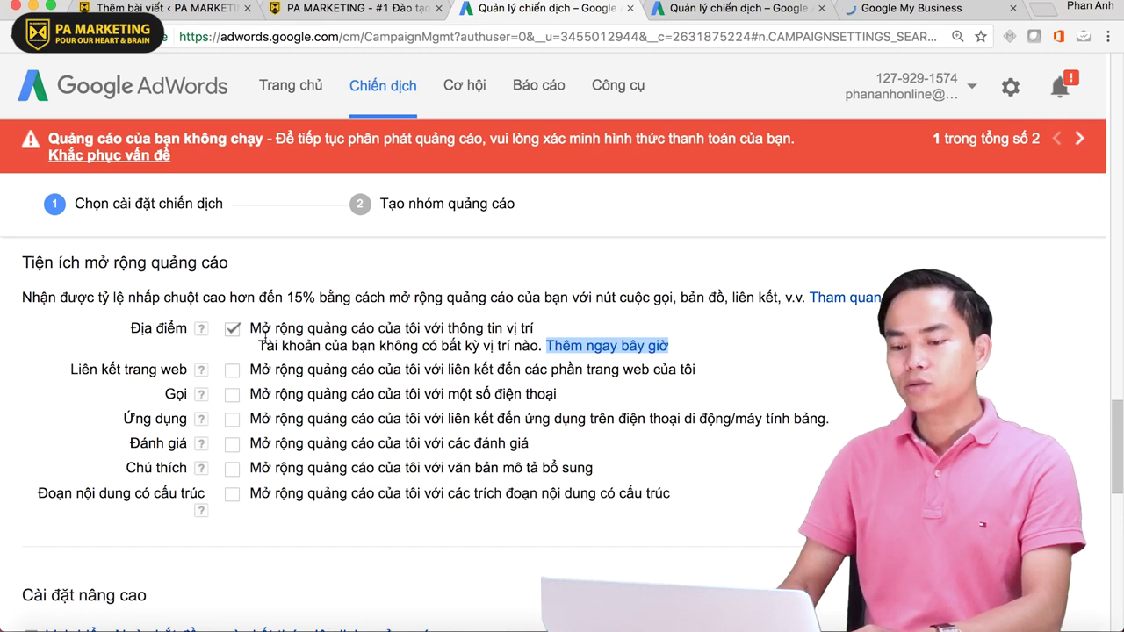
scroll(217, 374, down, 1)
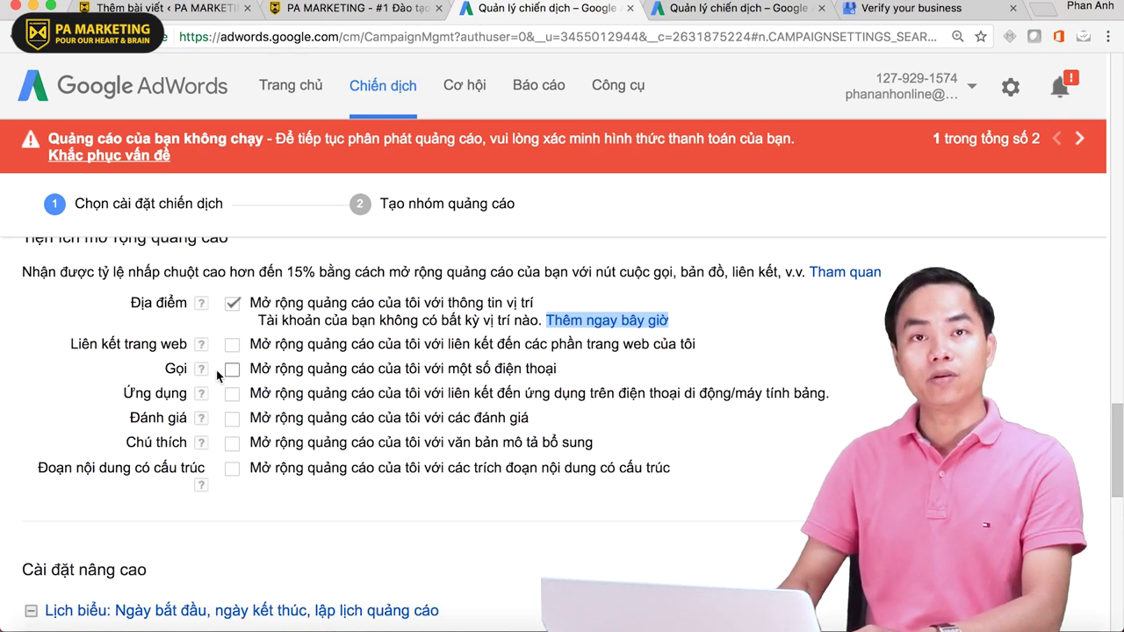
click(233, 345)
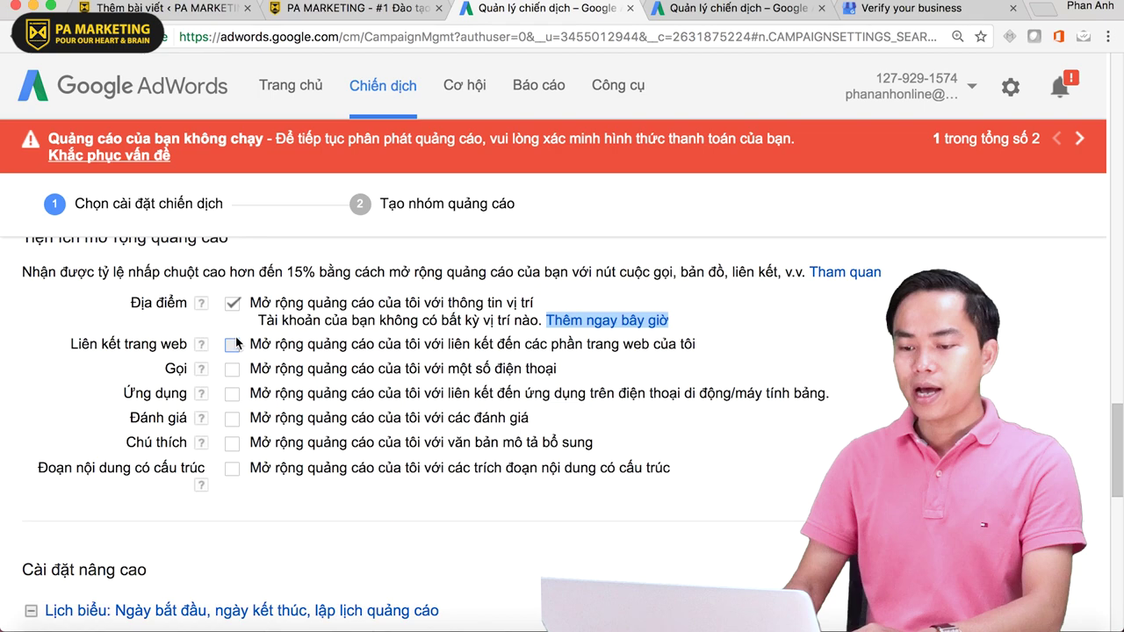
click(232, 304)
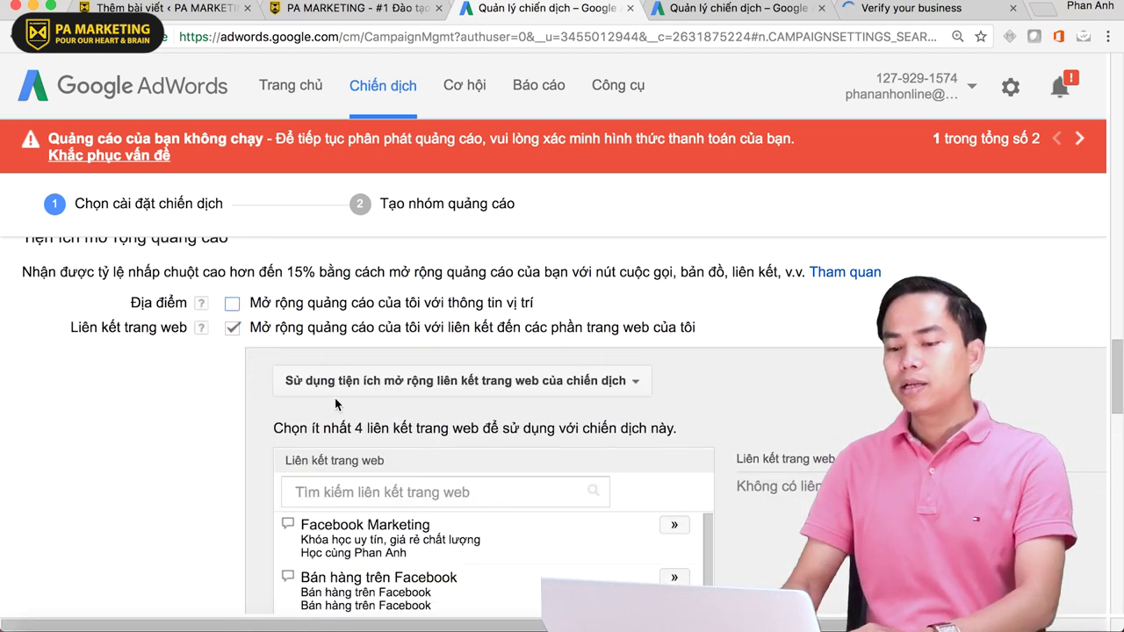
- Open an empty '+ Liên kết trang web mới' sitelink form
scroll(178, 398, down, 1)
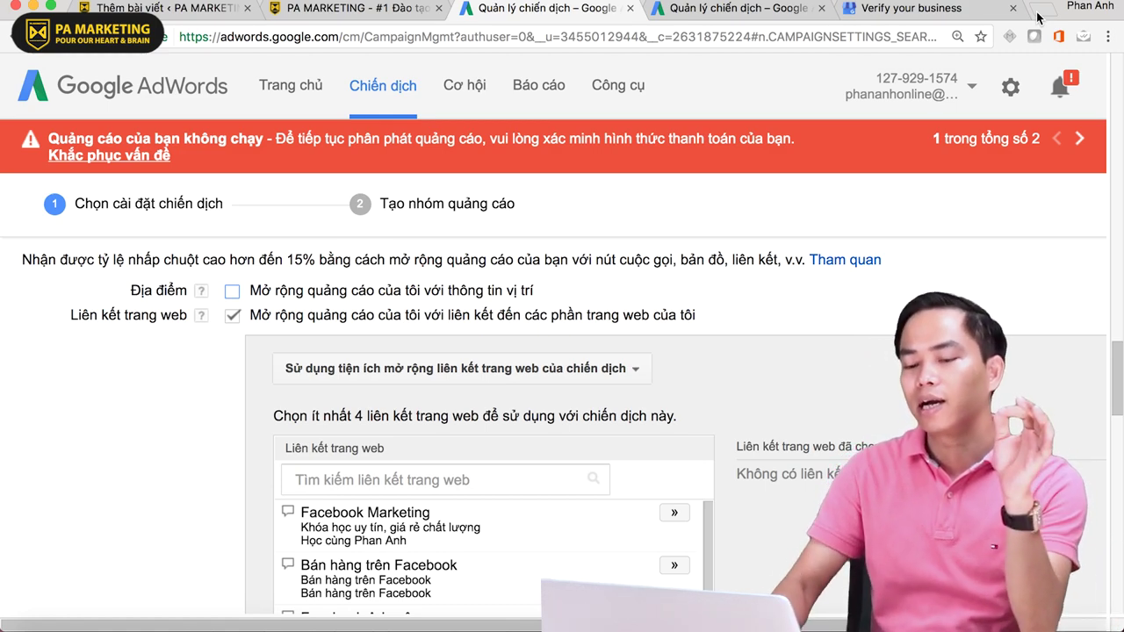
scroll(192, 402, down, 1)
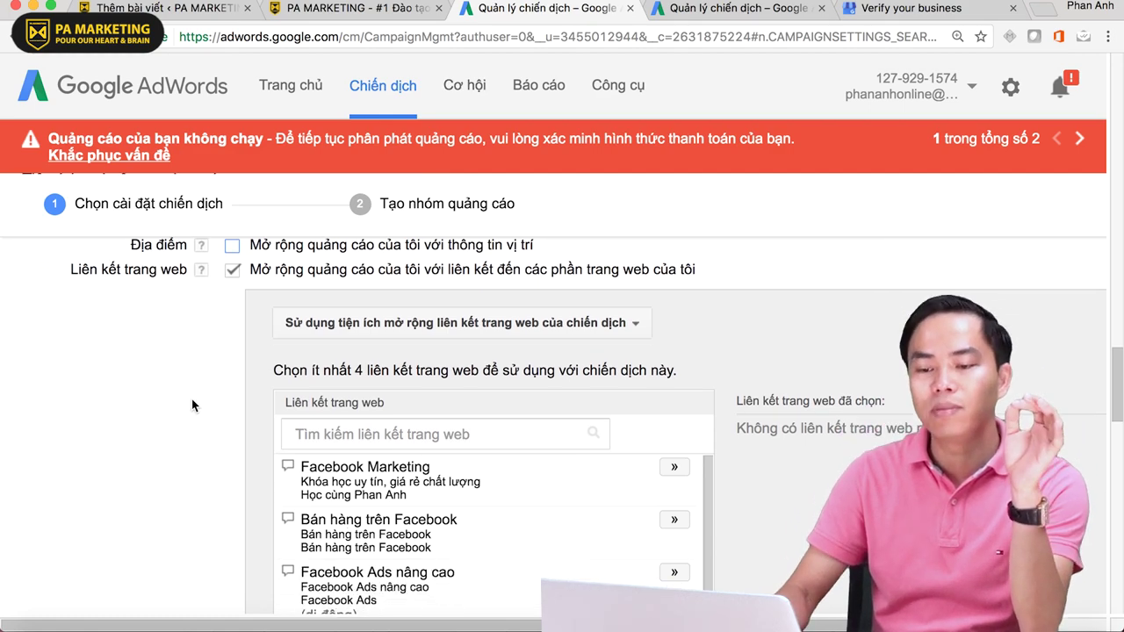
scroll(192, 404, down, 1)
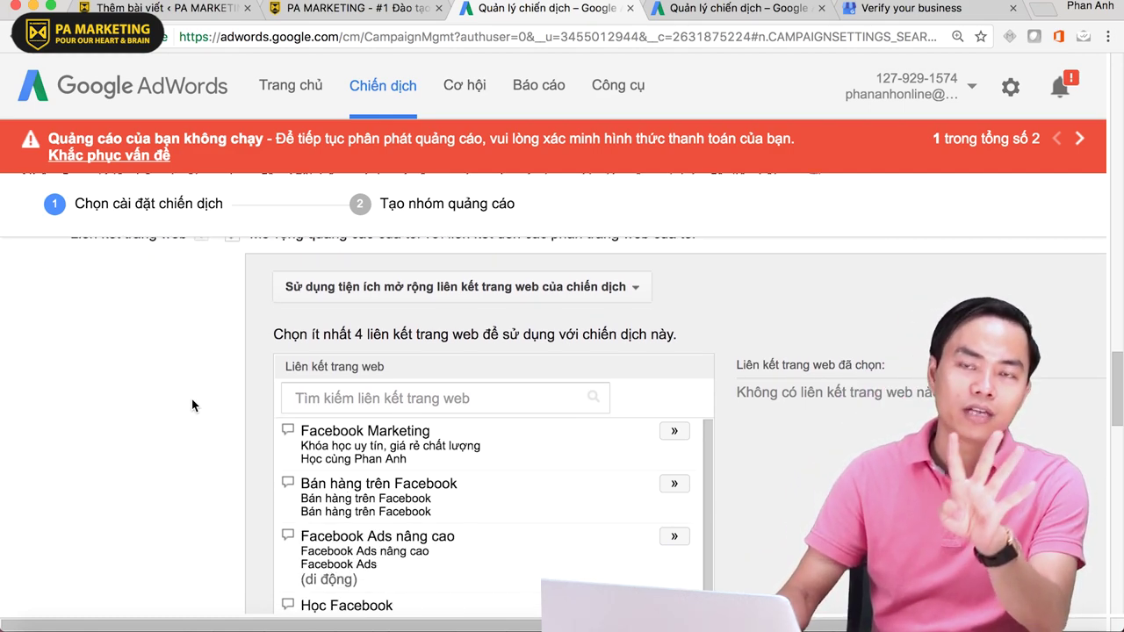
scroll(192, 405, down, 1)
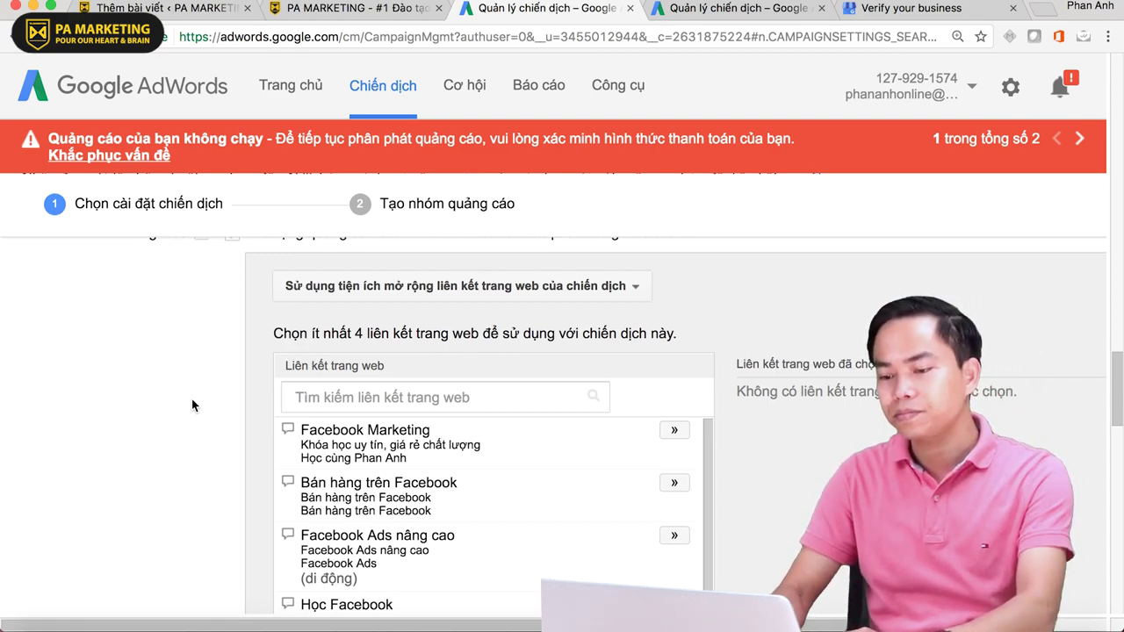
scroll(192, 398, down, 2)
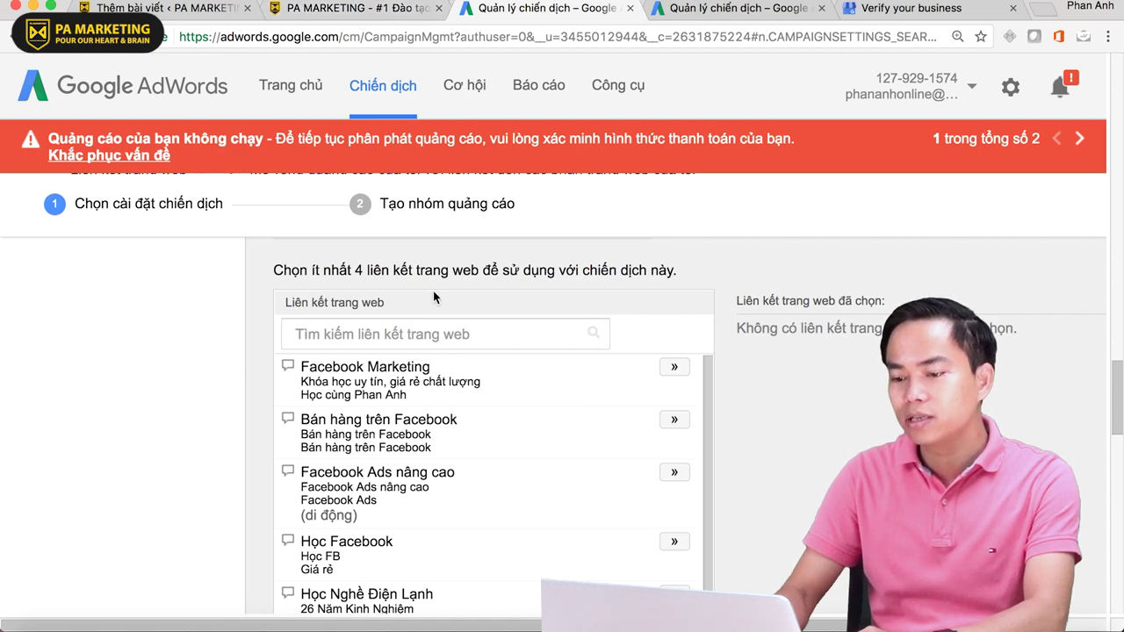
scroll(3, 354, down, 1)
scroll(3, 354, down, 10)
scroll(93, 360, up, 4)
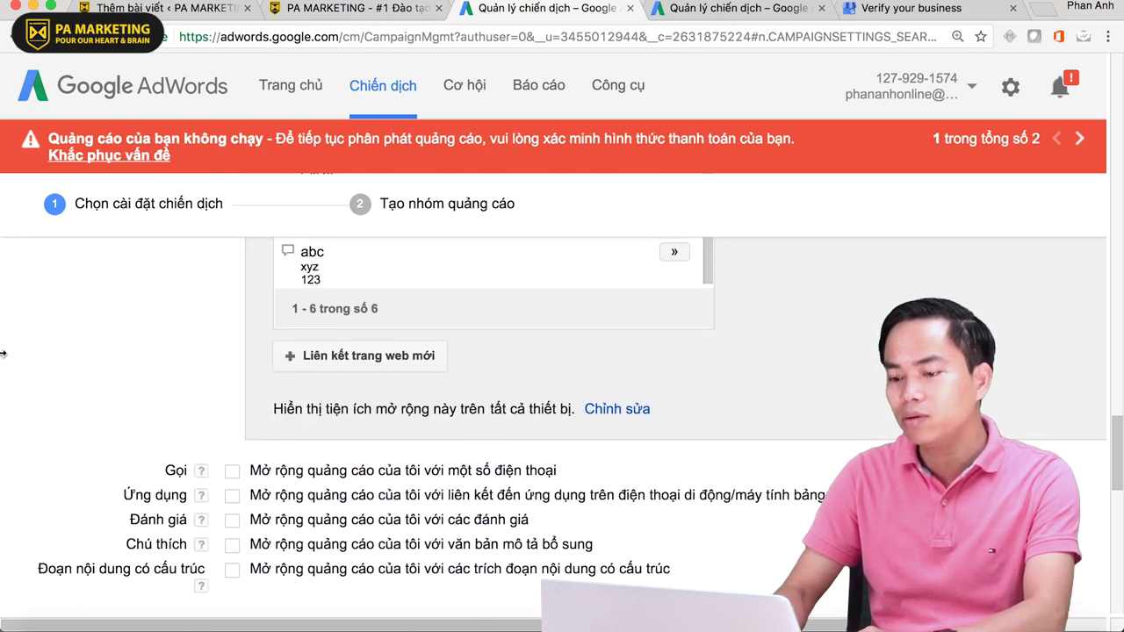
click(342, 360)
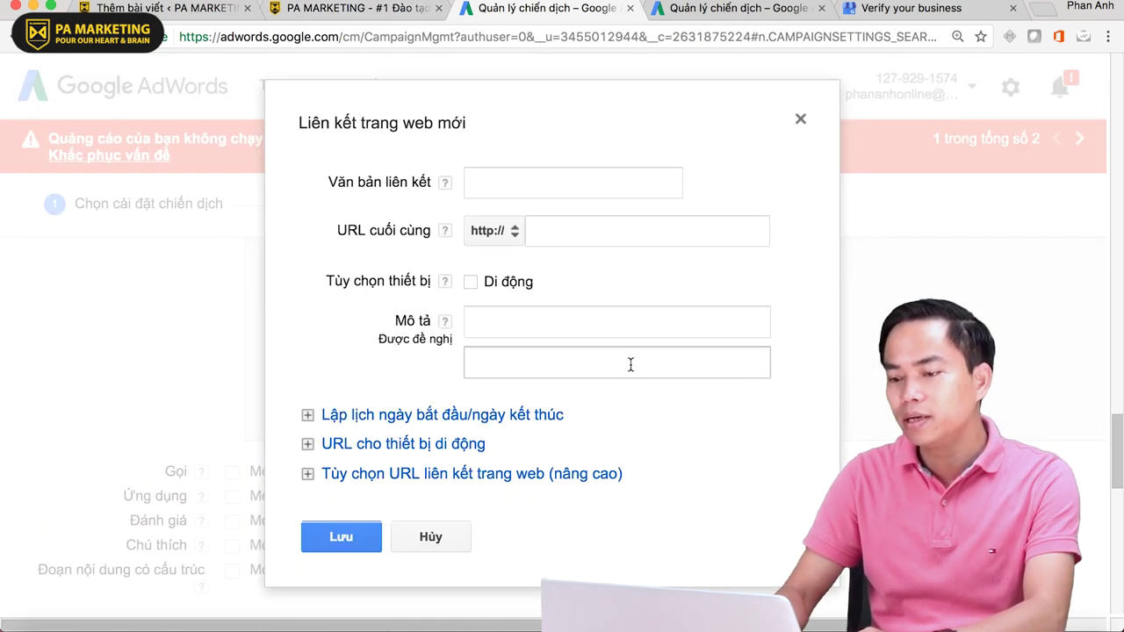
click(518, 178)
- Open the 'Facebook Marketing nâng cao' course page on PA Marketing and copy its URL
click(319, 20)
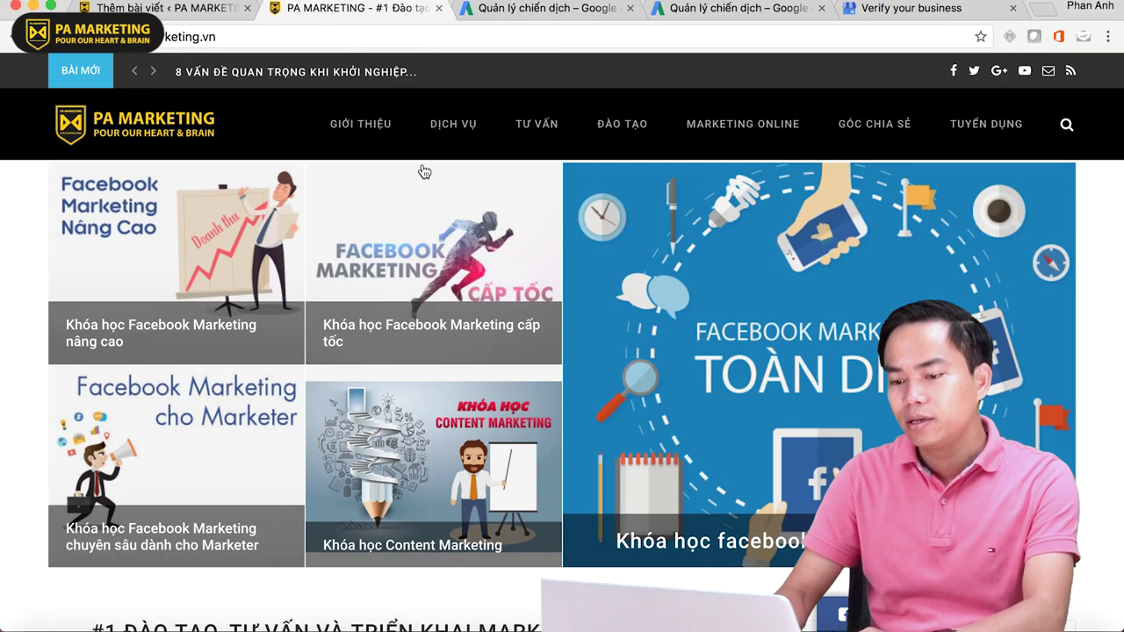
click(210, 331)
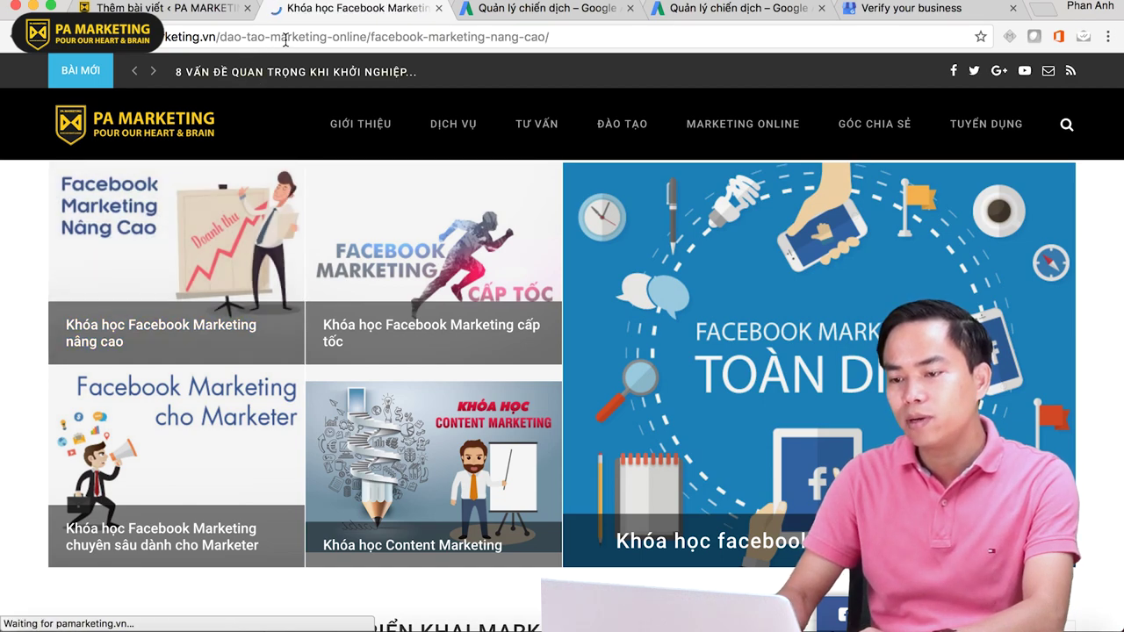
click(317, 36)
key(super+c)
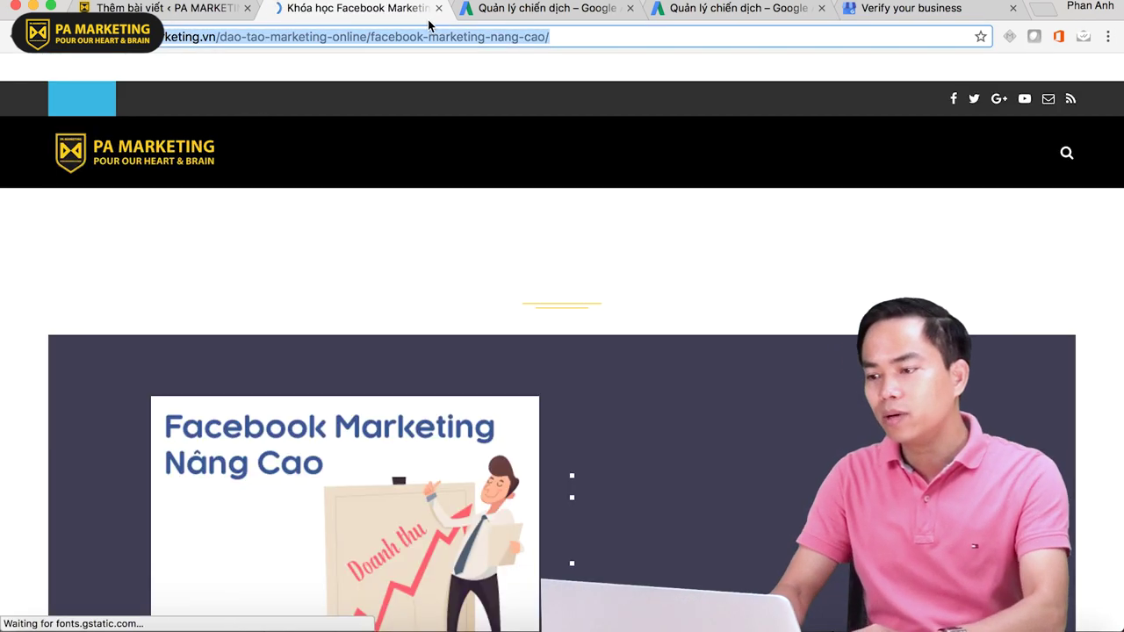
click(531, 9)
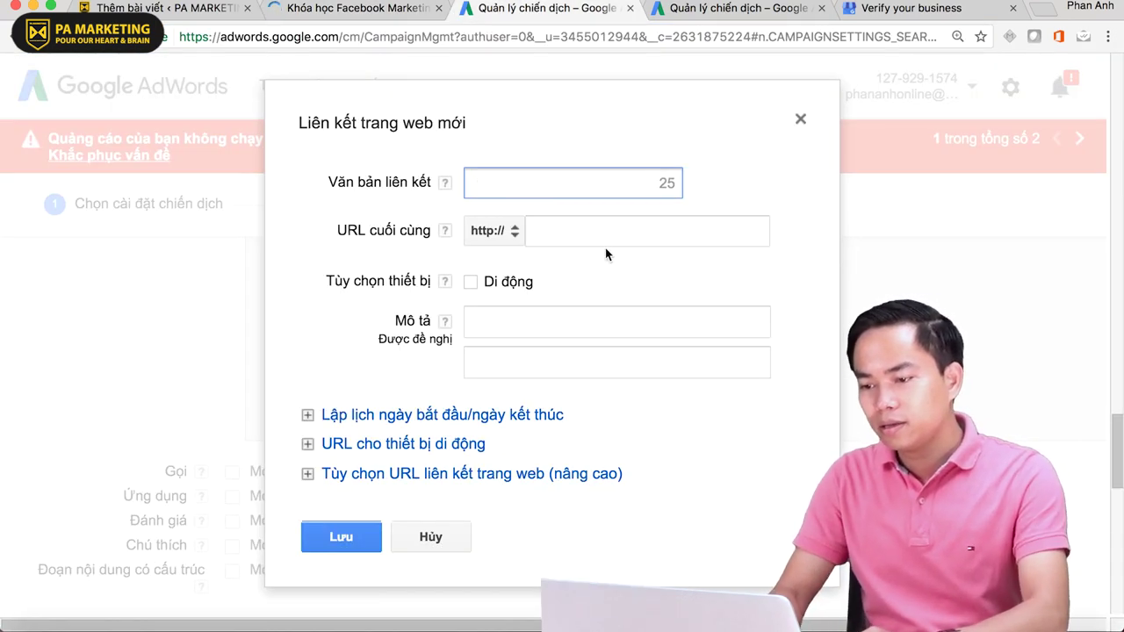
- Paste the course page URL as Final URL and enter the Facebook Marketing link text
click(604, 232)
key(super+v)
click(525, 183)
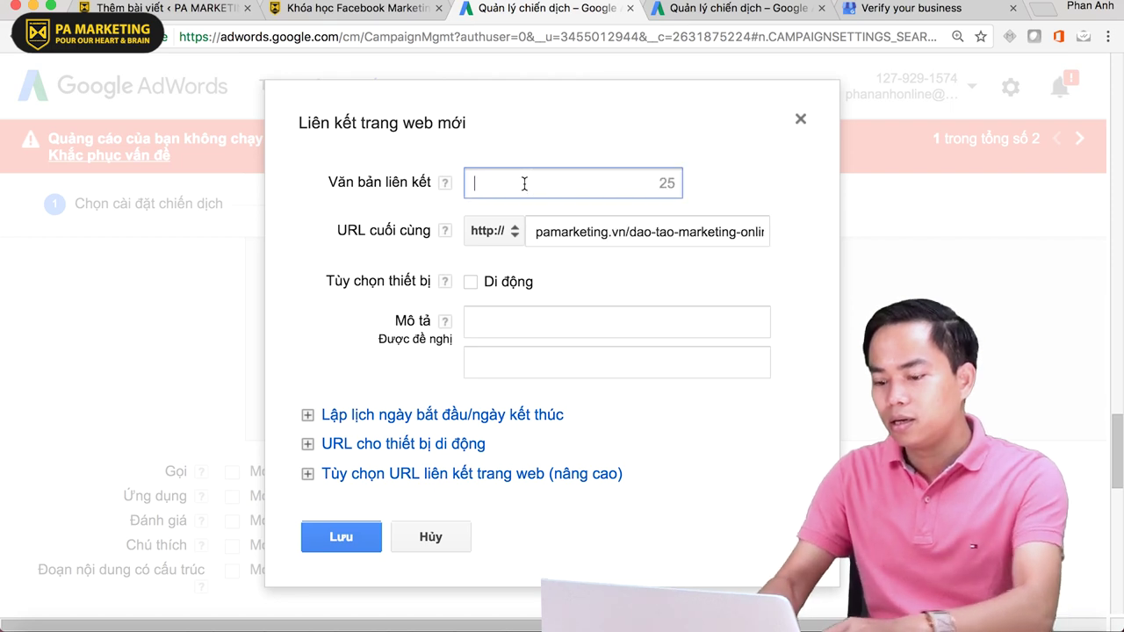
text(Facebook)
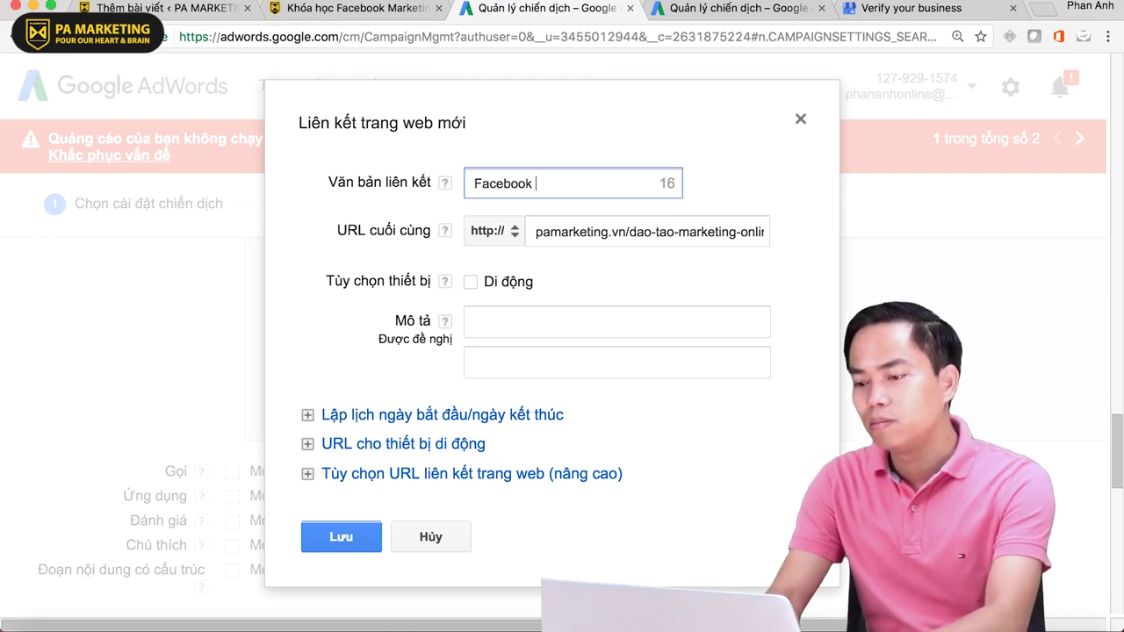
text( Marketign)
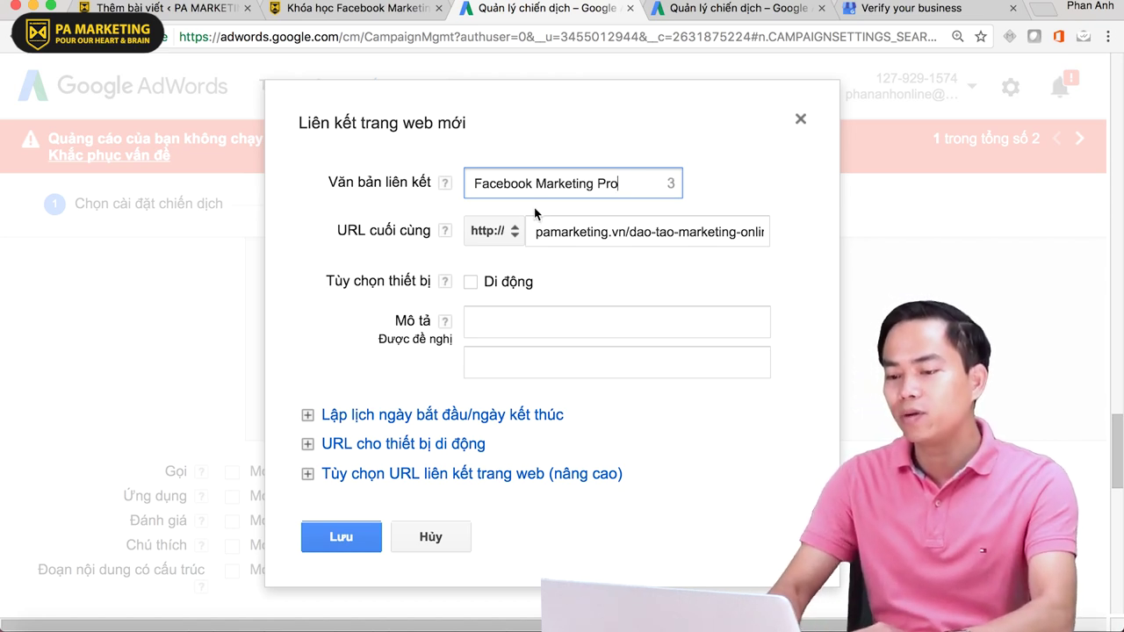
- Add two descriptions about learning Facebook sales and ads, then save the sitelink
click(569, 323)
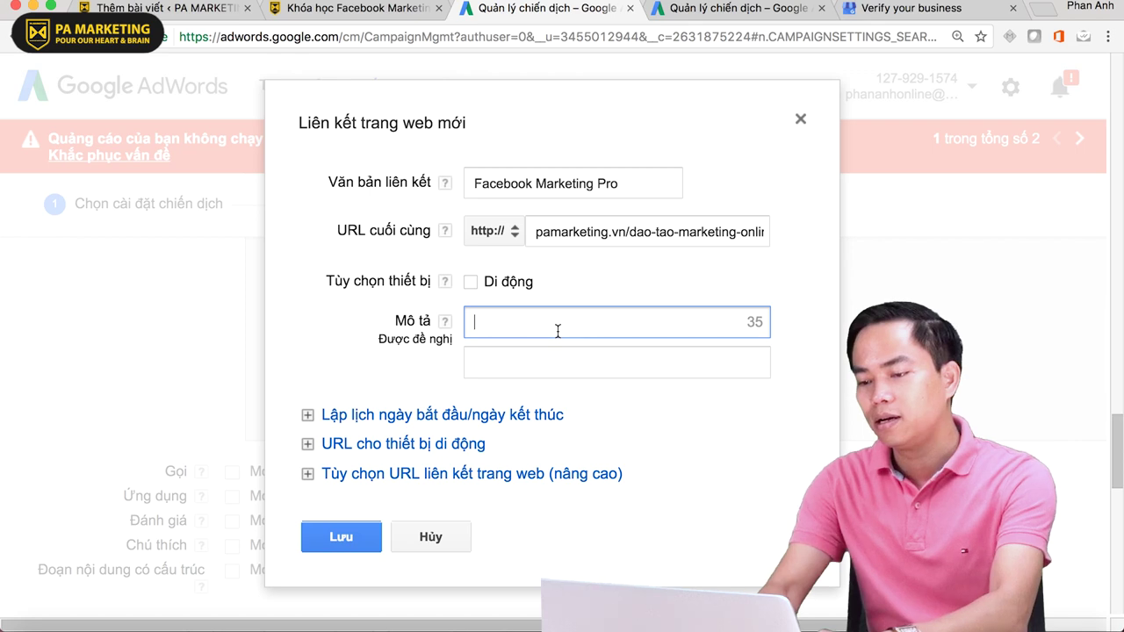
text(Học bán ha)
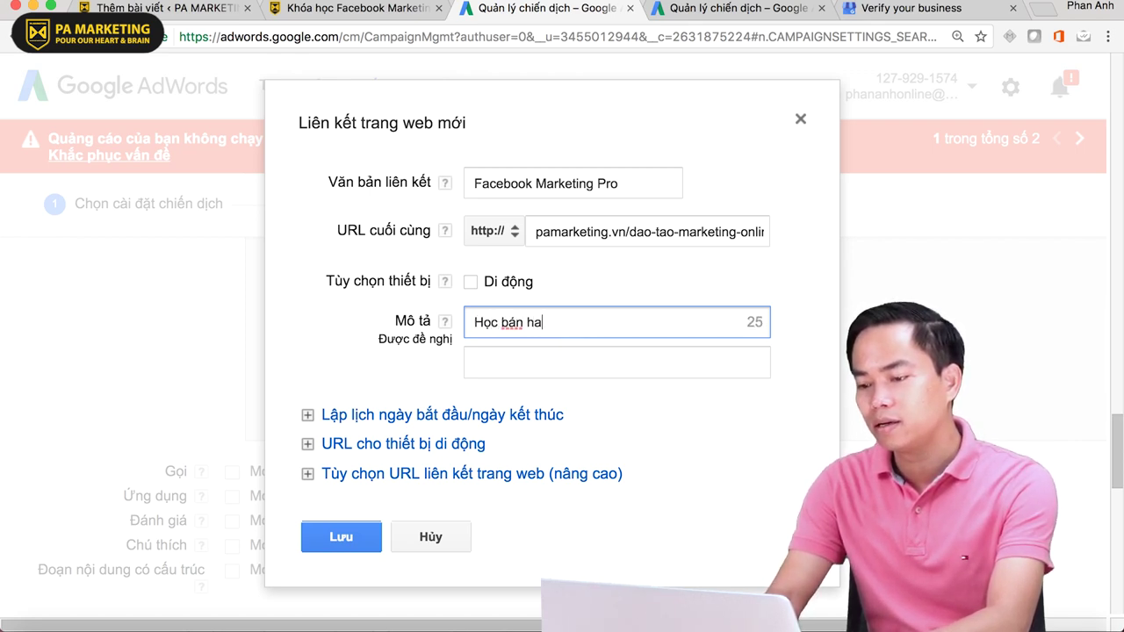
key(BackSpace)
text(àng và quảng )
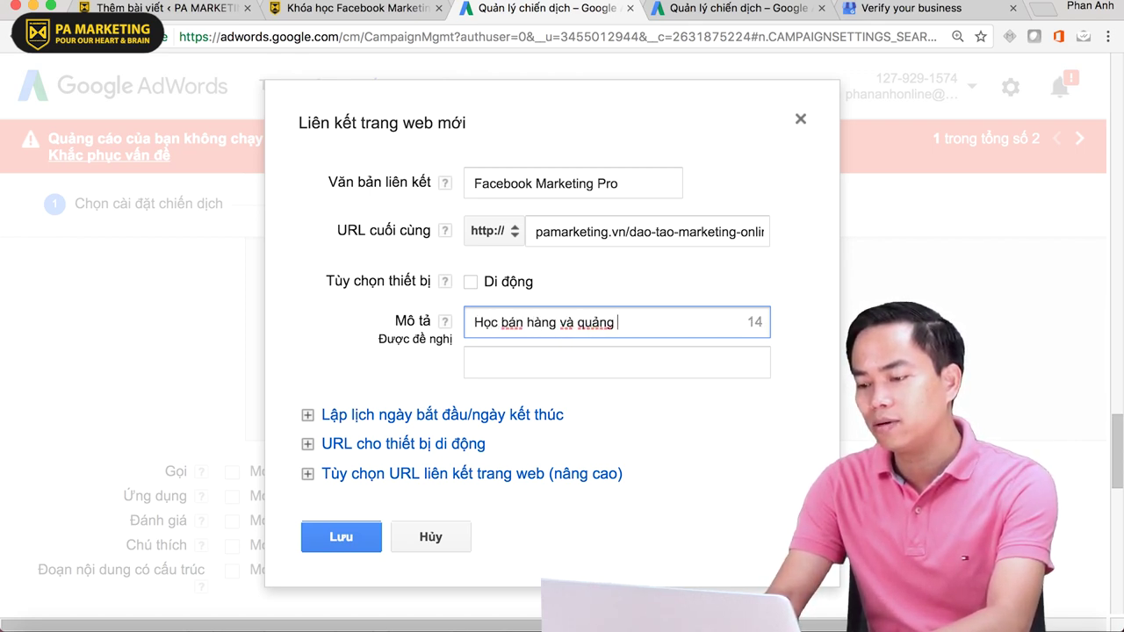
text(cáo trên Faceboo)
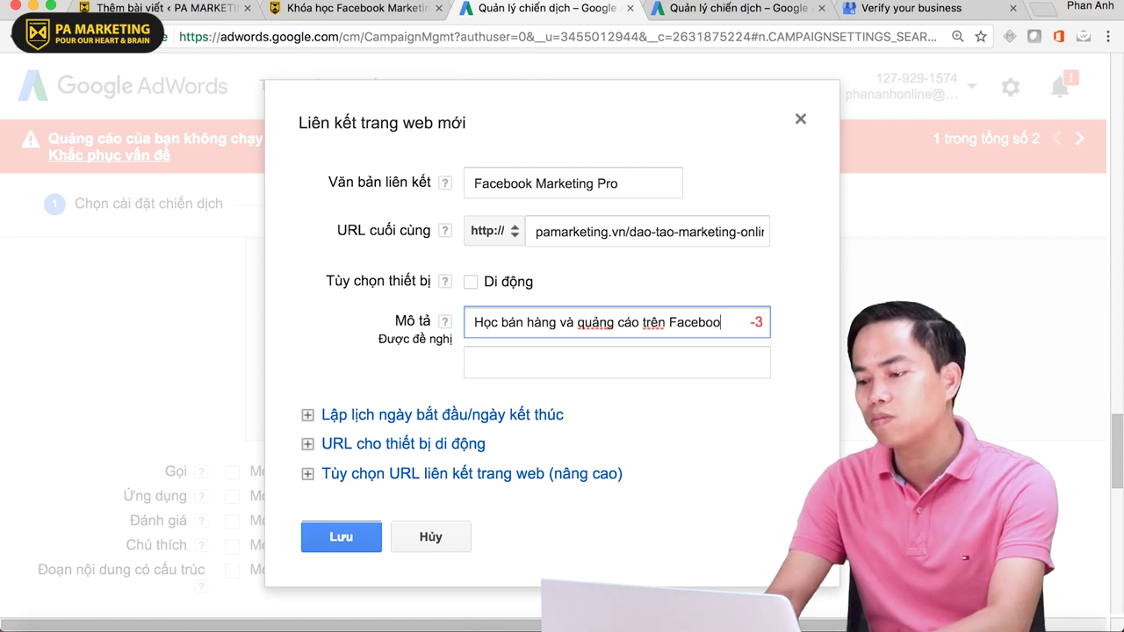
key(BackSpace)
key(BackSpace)
key(BackSpace)
key(BackSpace)
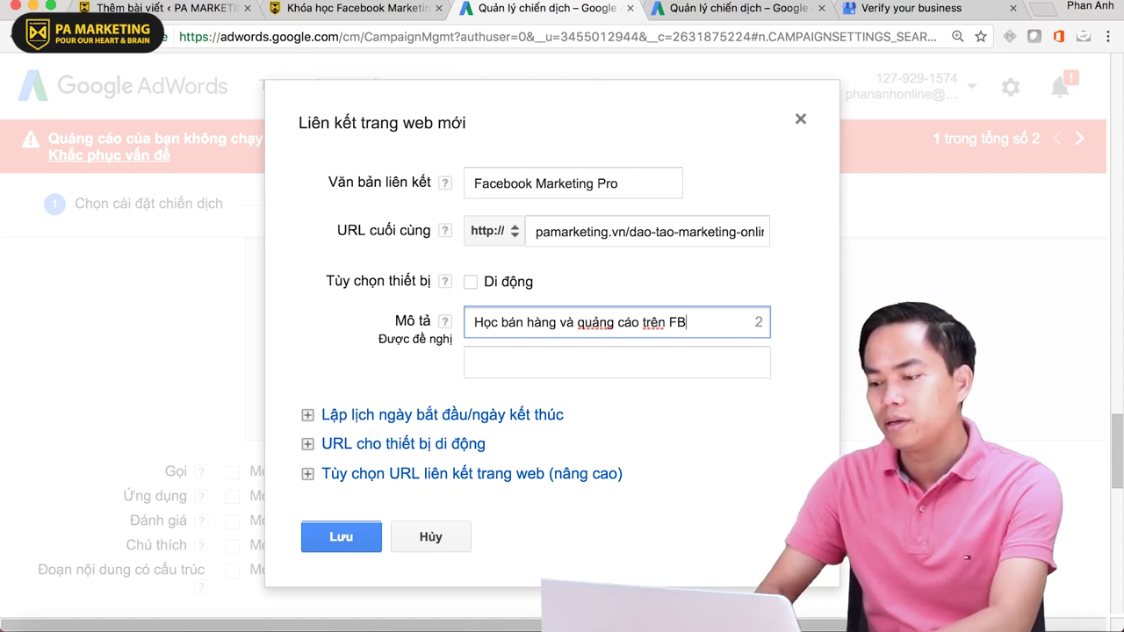
click(569, 369)
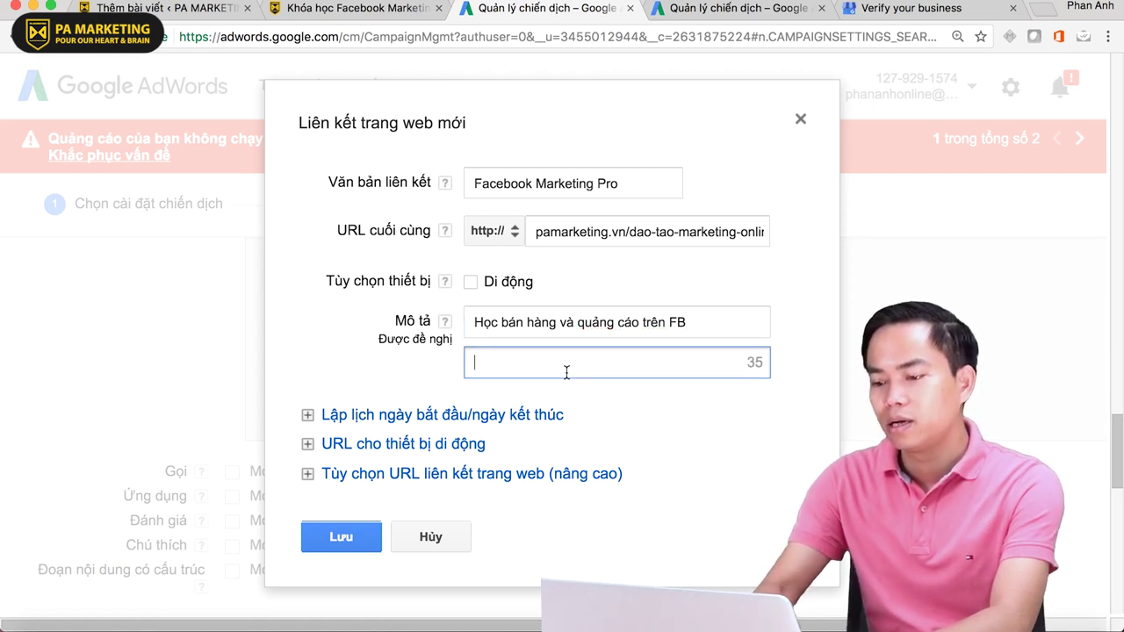
text(HỌc)
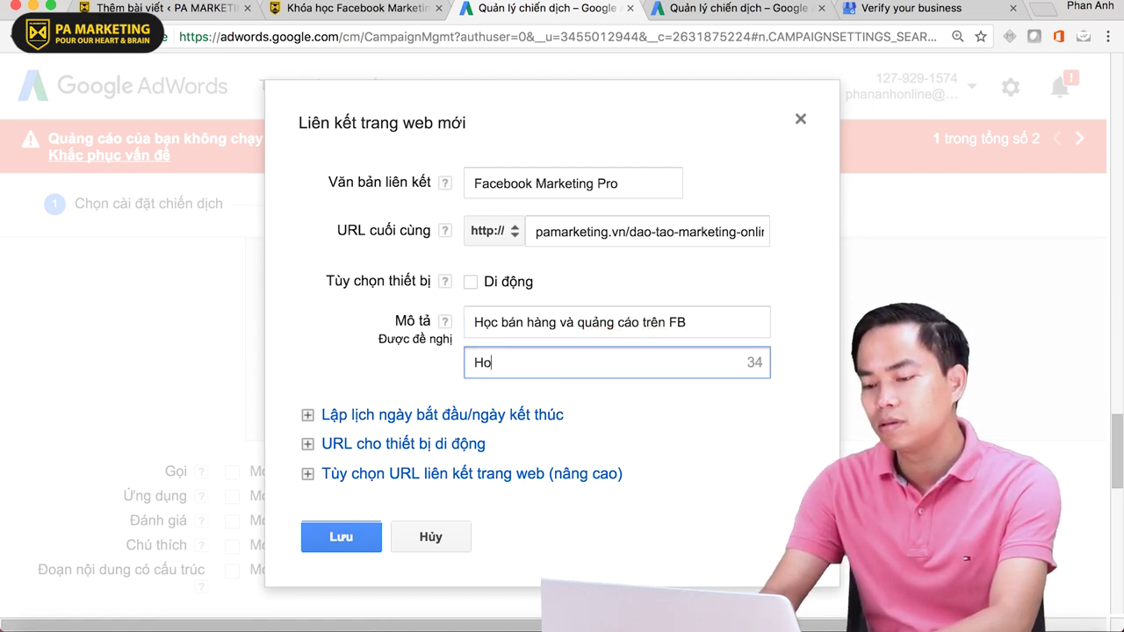
text( xong c)
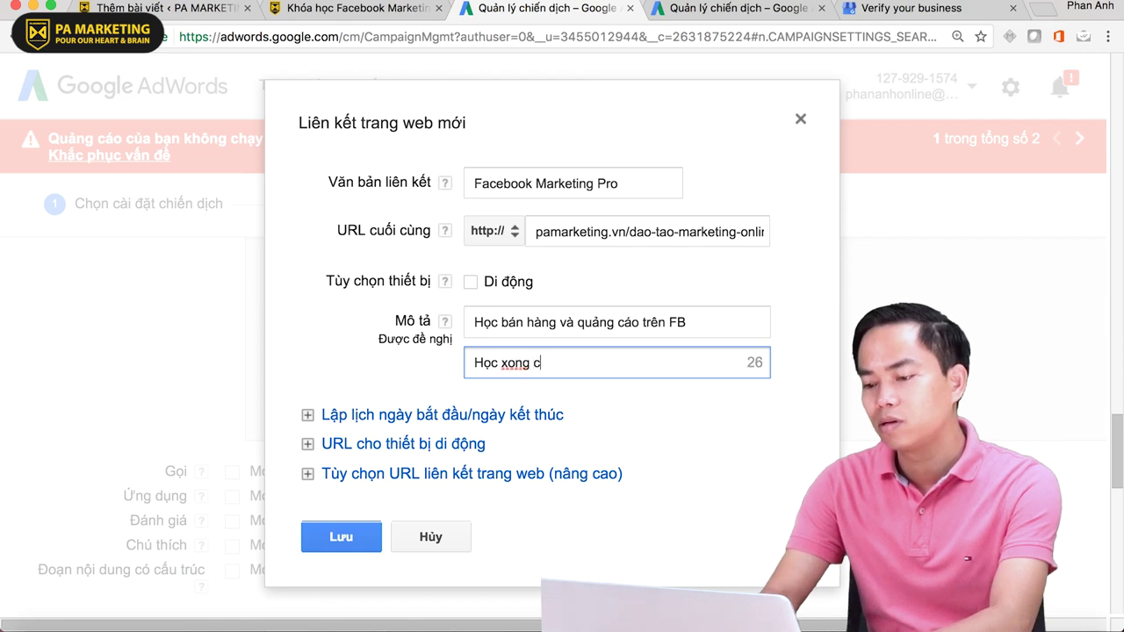
text(ó vieệc la)
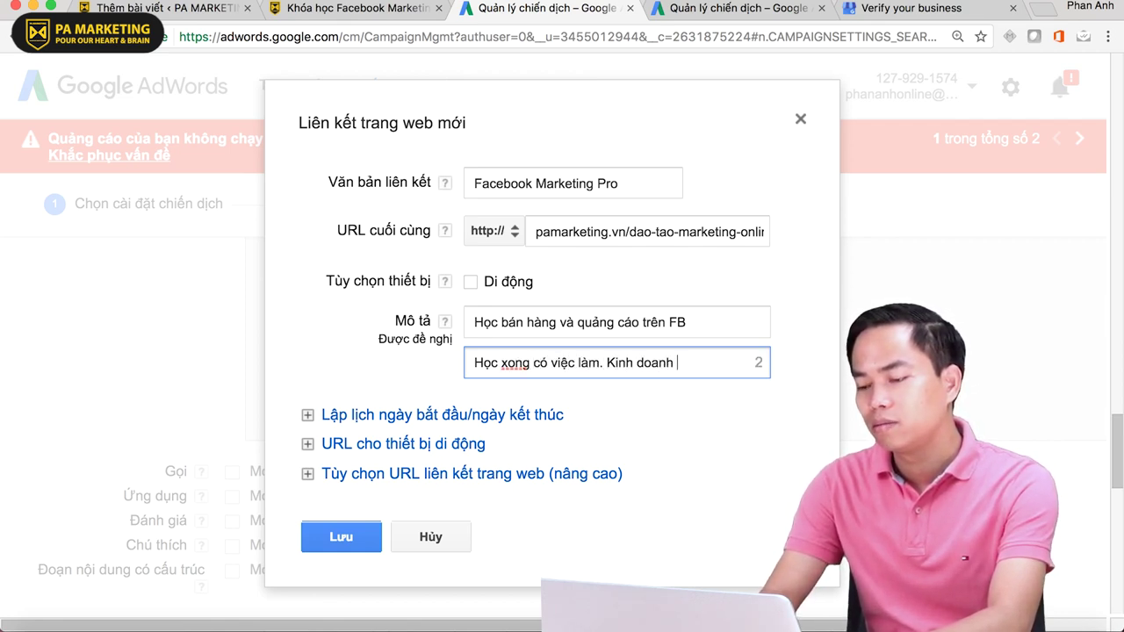
text(bung)
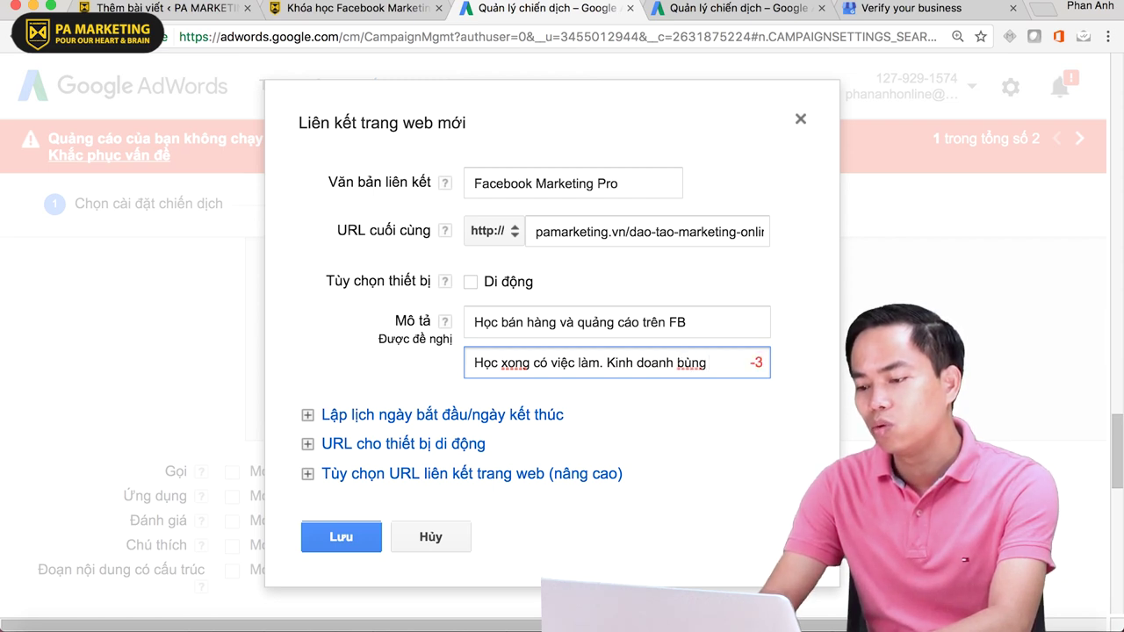
text(nổ)
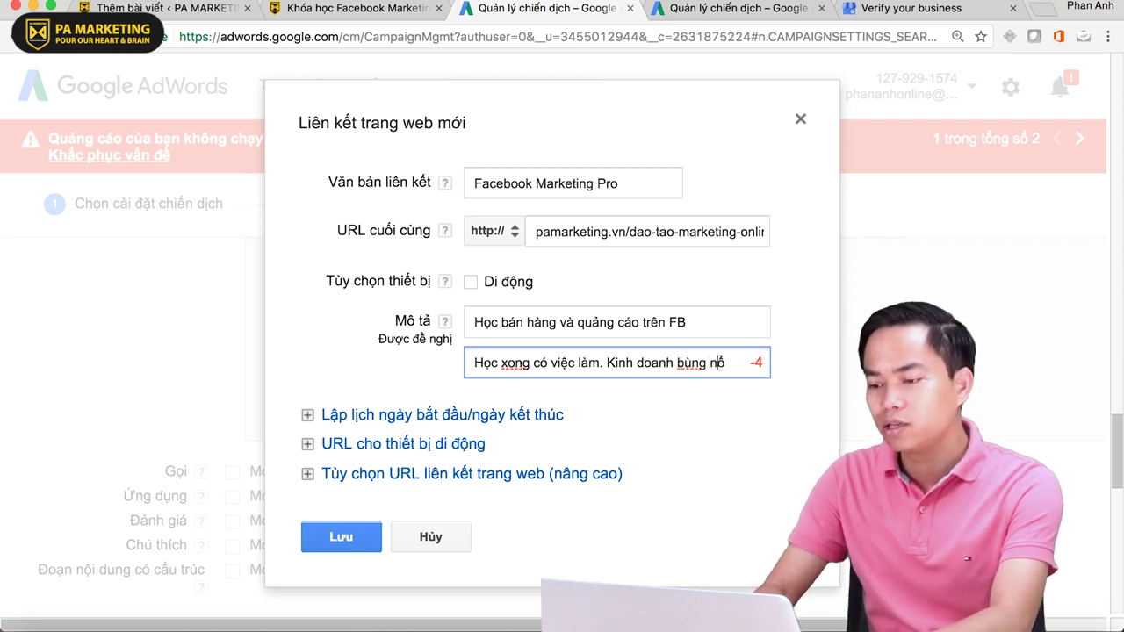
key(BackSpace)
key(BackSpace)
key(BackSpace)
key(BackSpace)
key(BackSpace)
key(BackSpace)
key(BackSpace)
key(BackSpace)
key(BackSpace)
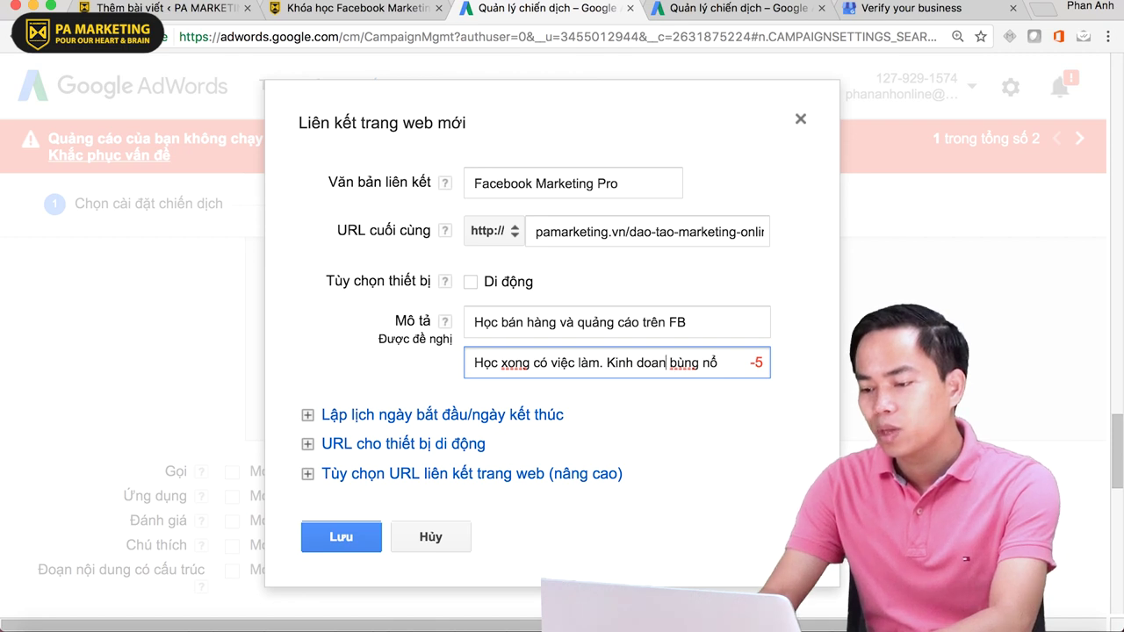
text(D)
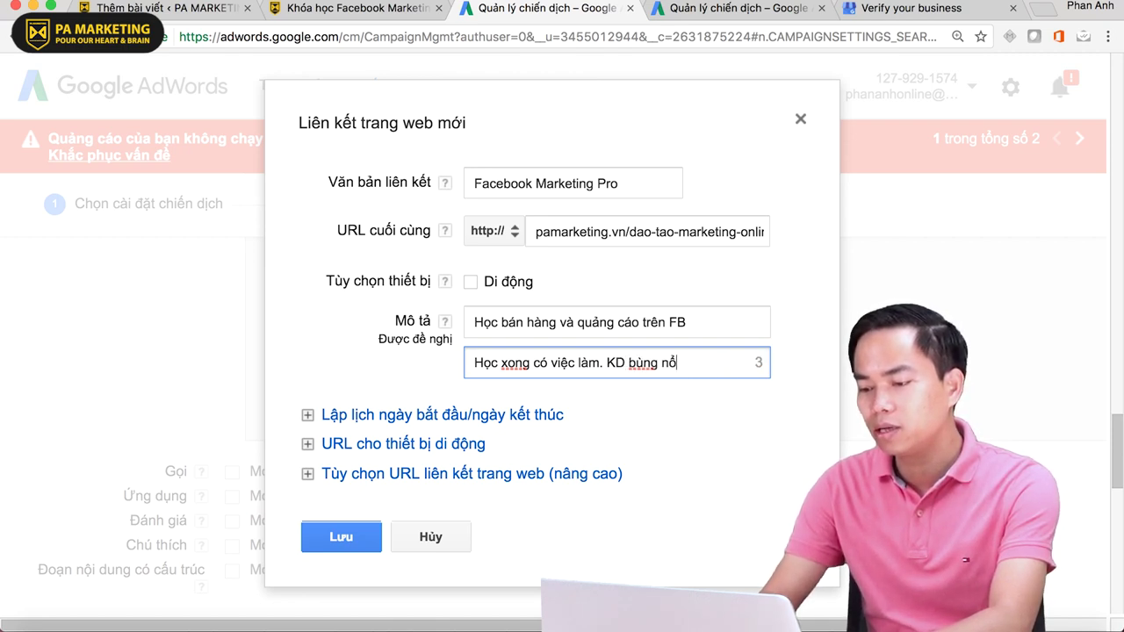
text(.)
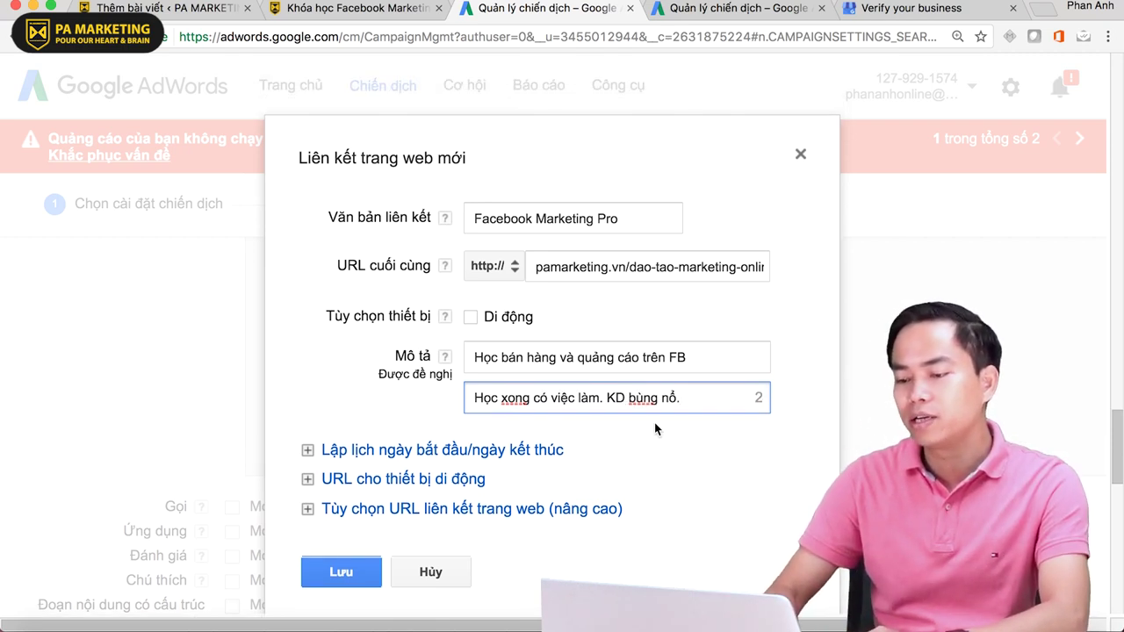
scroll(455, 360, down, 2)
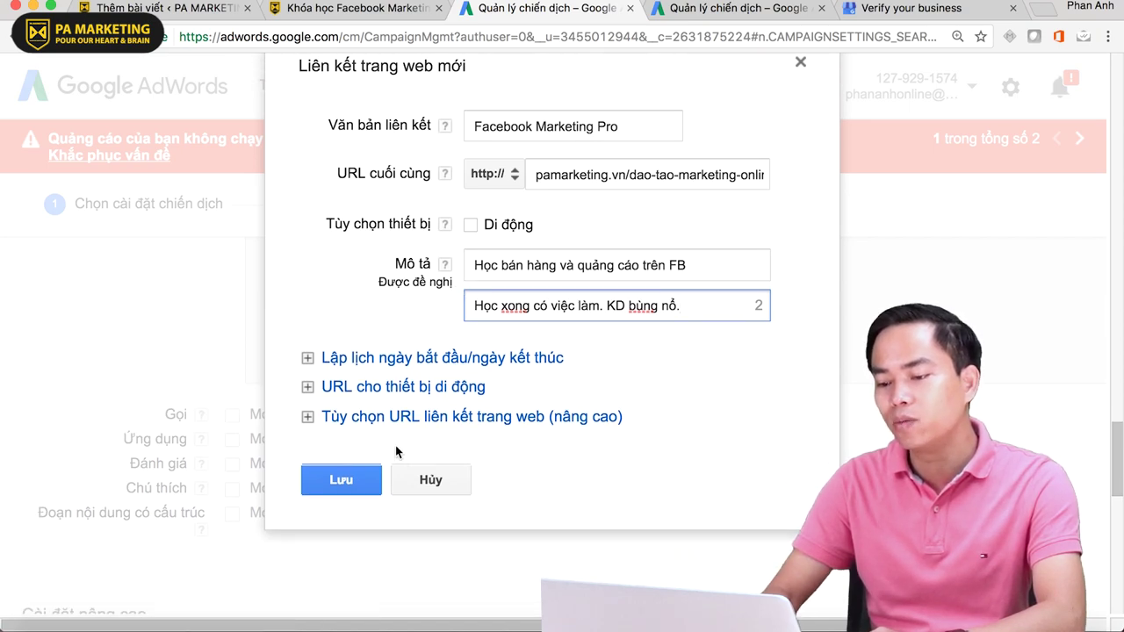
click(329, 479)
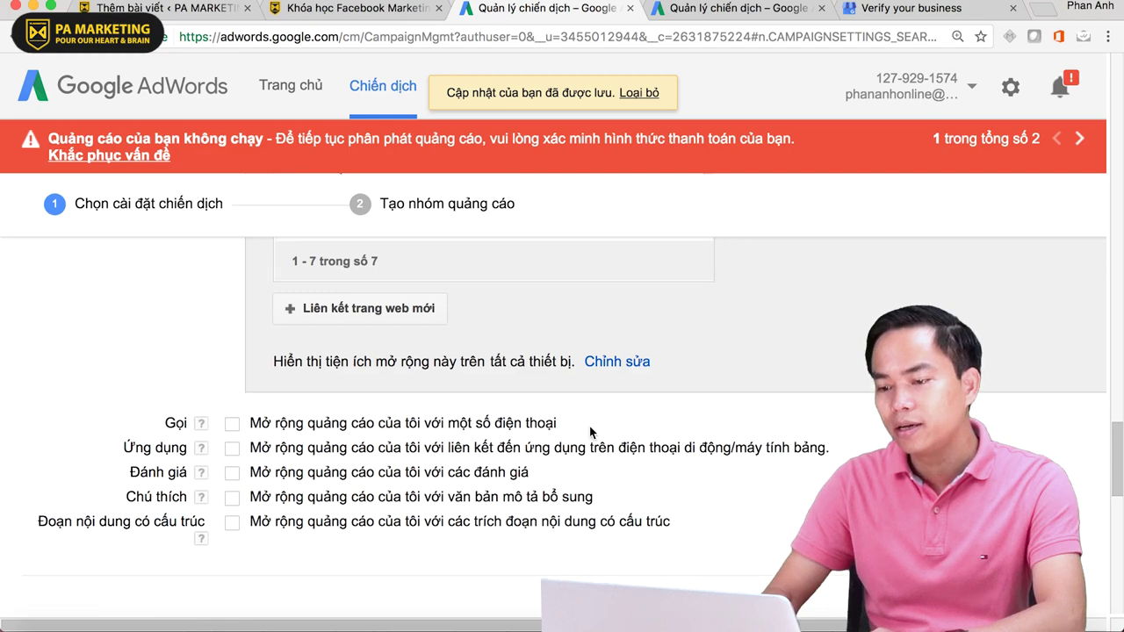
- Add the Facebook Marketing, Bán hàng trên Facebook and Facebook Ads nâng cao sitelinks
scroll(589, 426, up, 10)
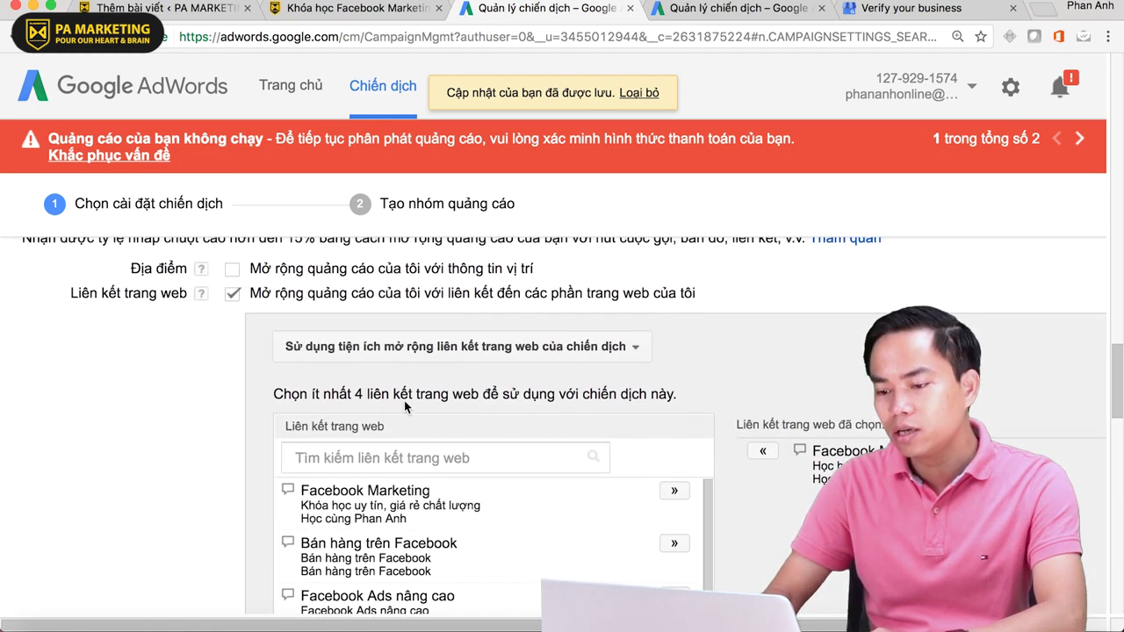
scroll(152, 412, down, 3)
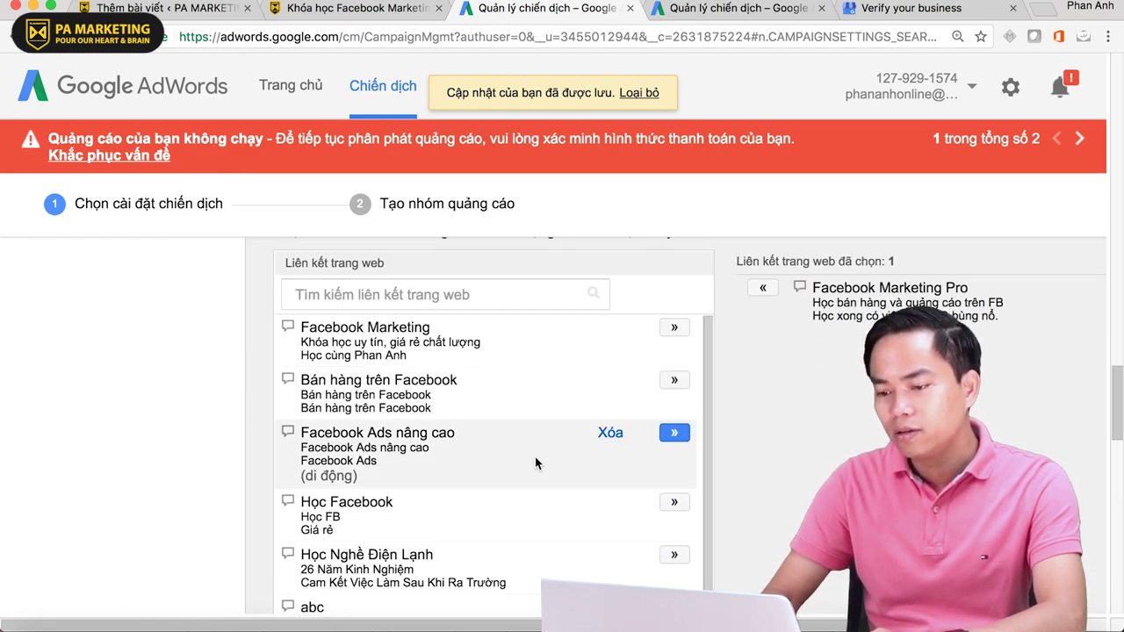
scroll(535, 461, down, 5)
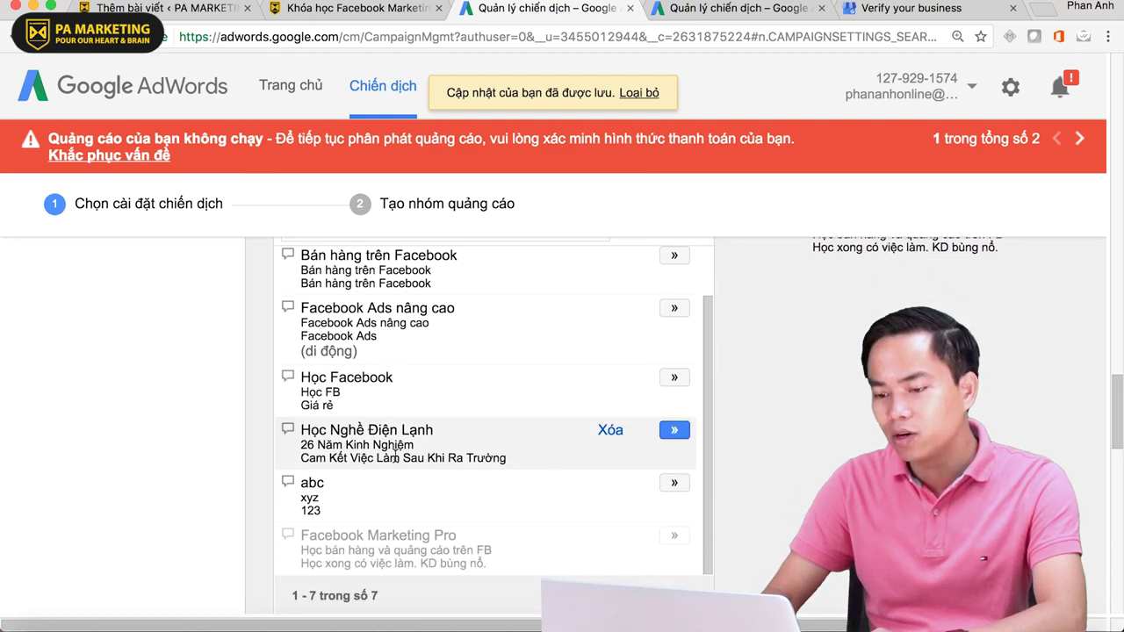
scroll(395, 452, down, 3)
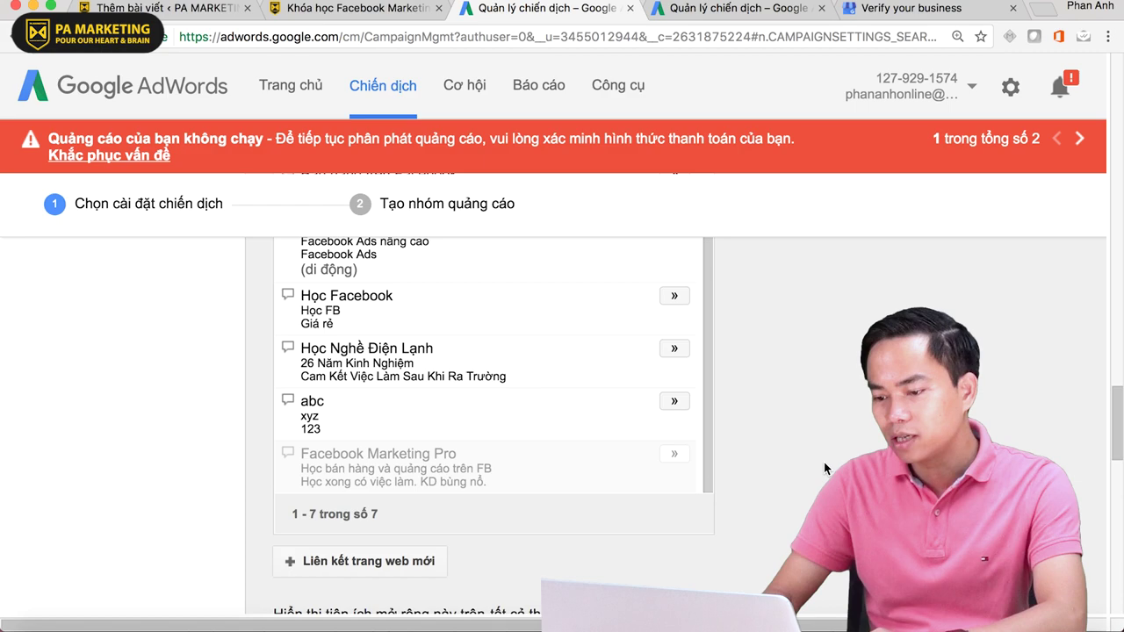
scroll(617, 490, up, 5)
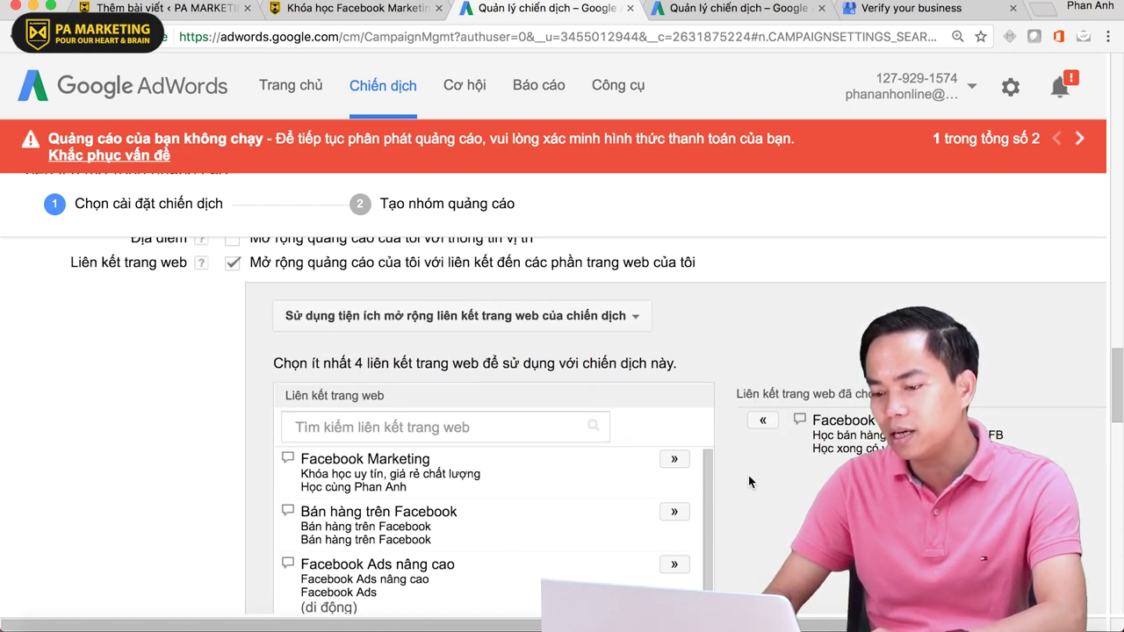
click(665, 462)
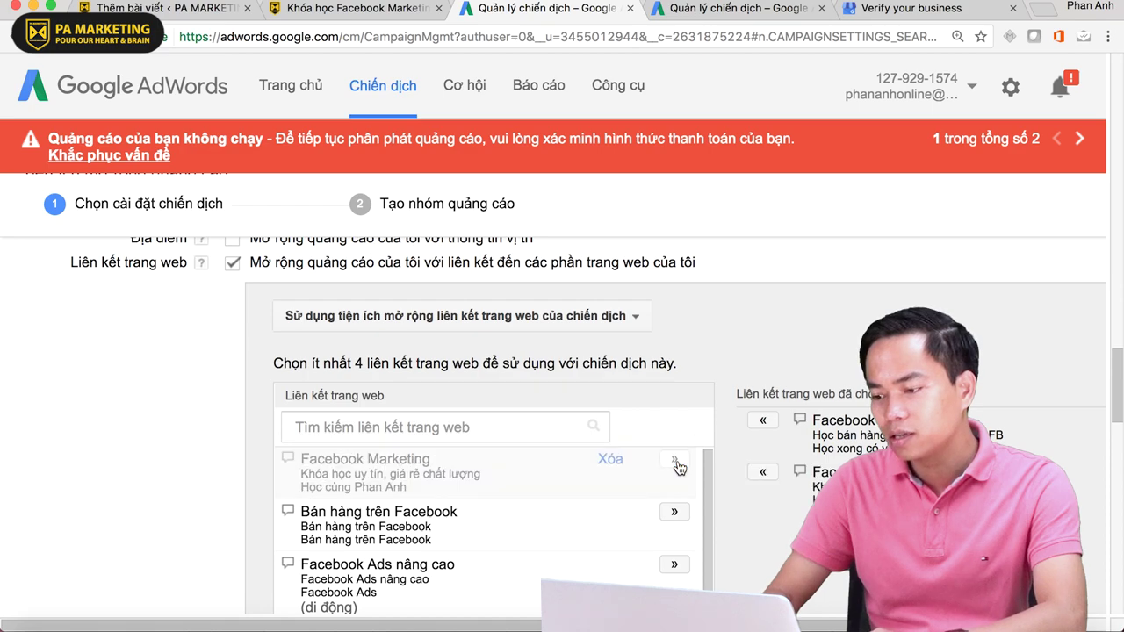
click(676, 511)
scroll(678, 511, down, 1)
click(674, 539)
- Open an empty new-sitelink form in the campaign settings
scroll(878, 439, down, 3)
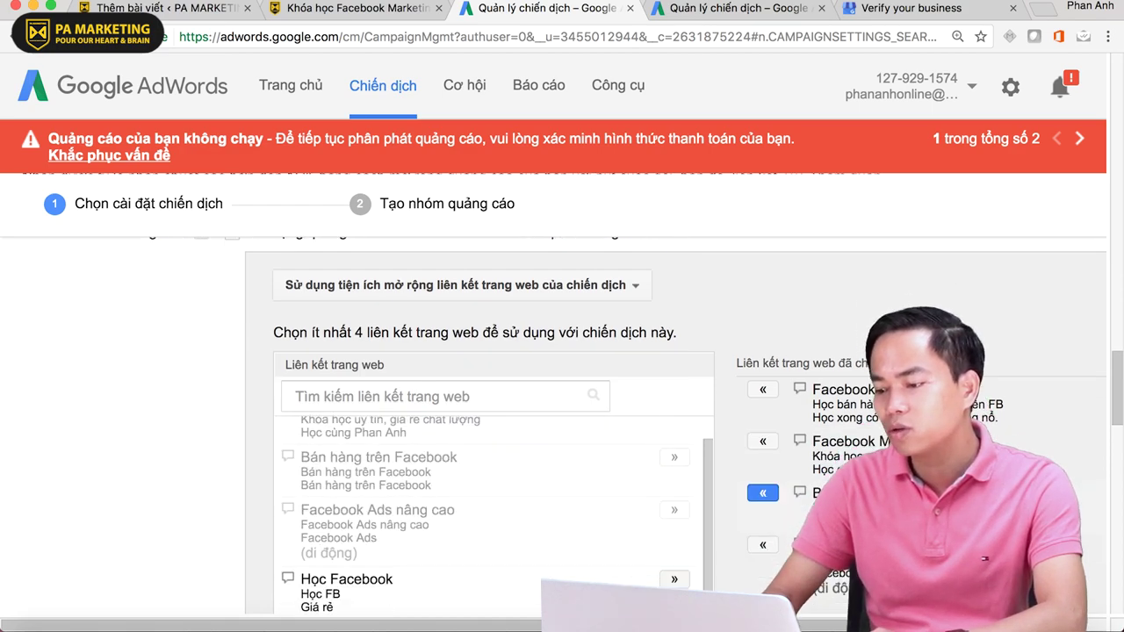
scroll(720, 493, down, 4)
scroll(720, 493, up, 1)
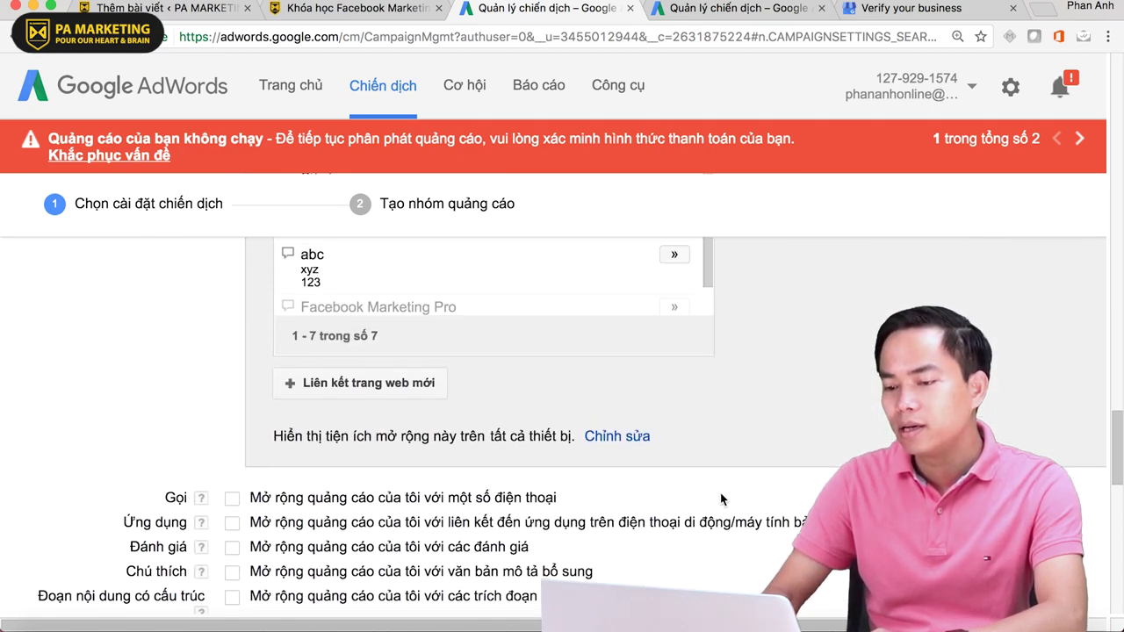
click(329, 386)
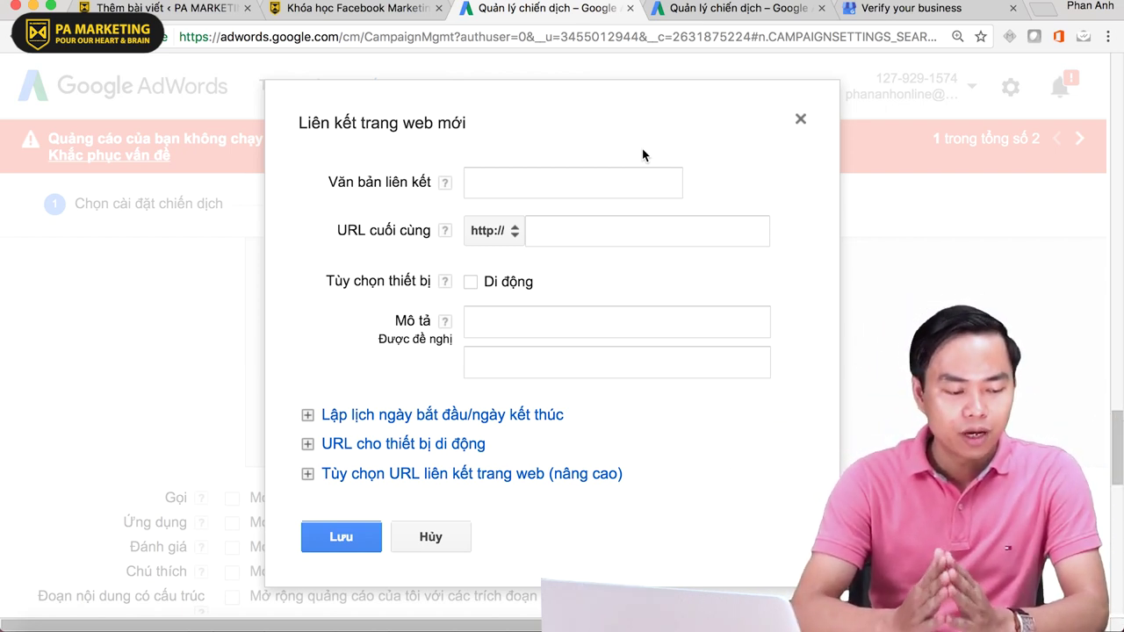
click(1041, 8)
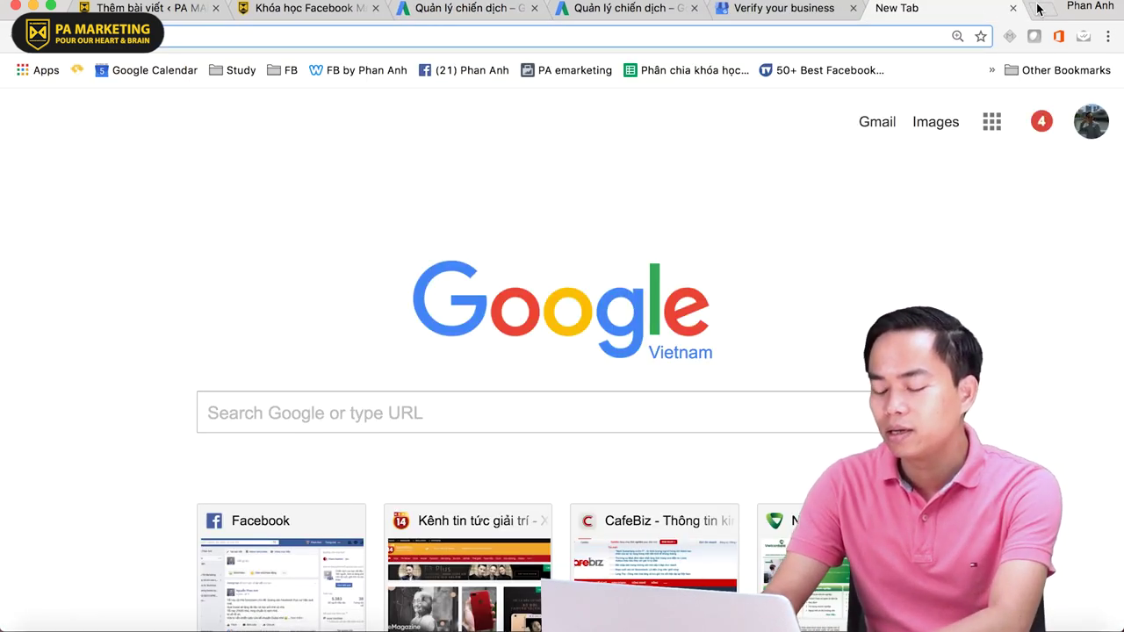
- Search Google for 'voucher nghỉ dưỡng phú quốc' and review the ads' sitelinks
text(ngh)
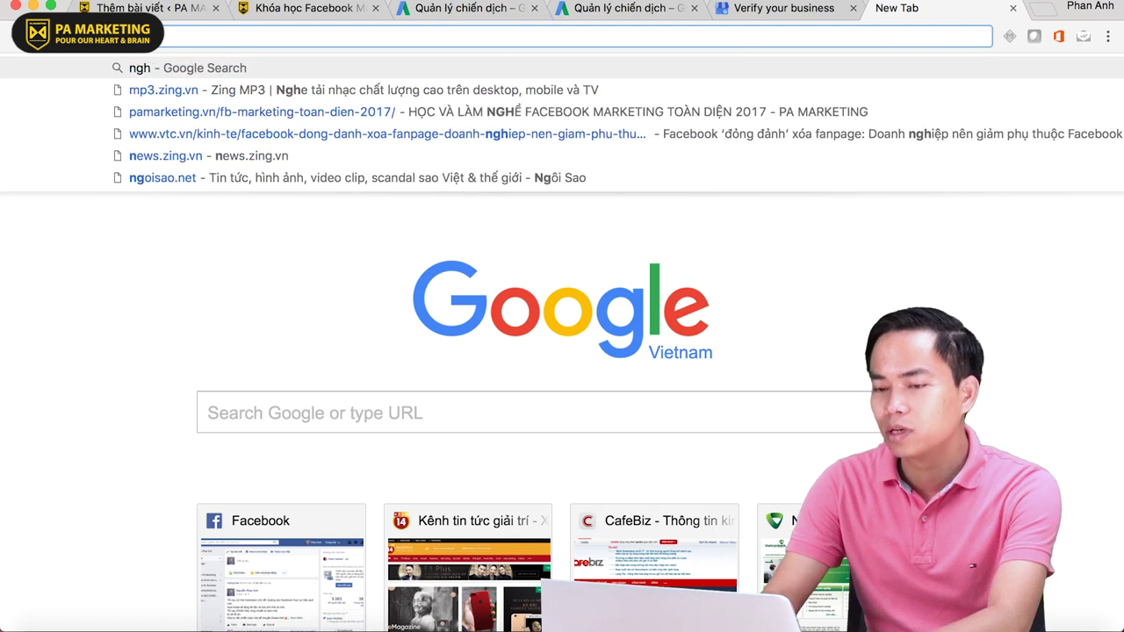
text(ỉ dưỡng phus)
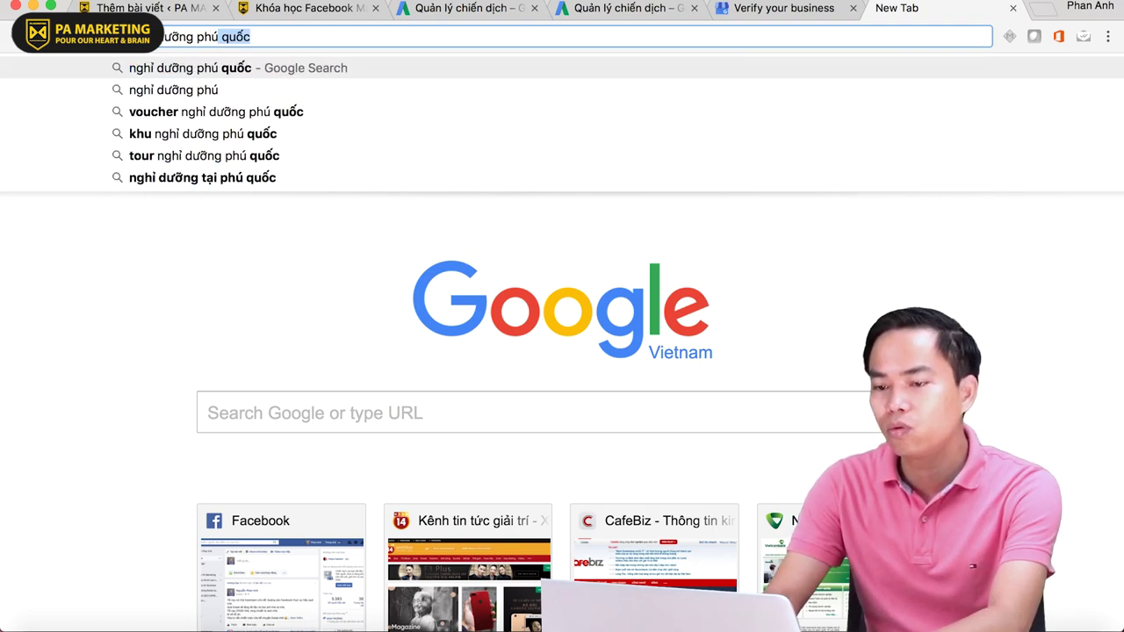
key(Down)
key(Down)
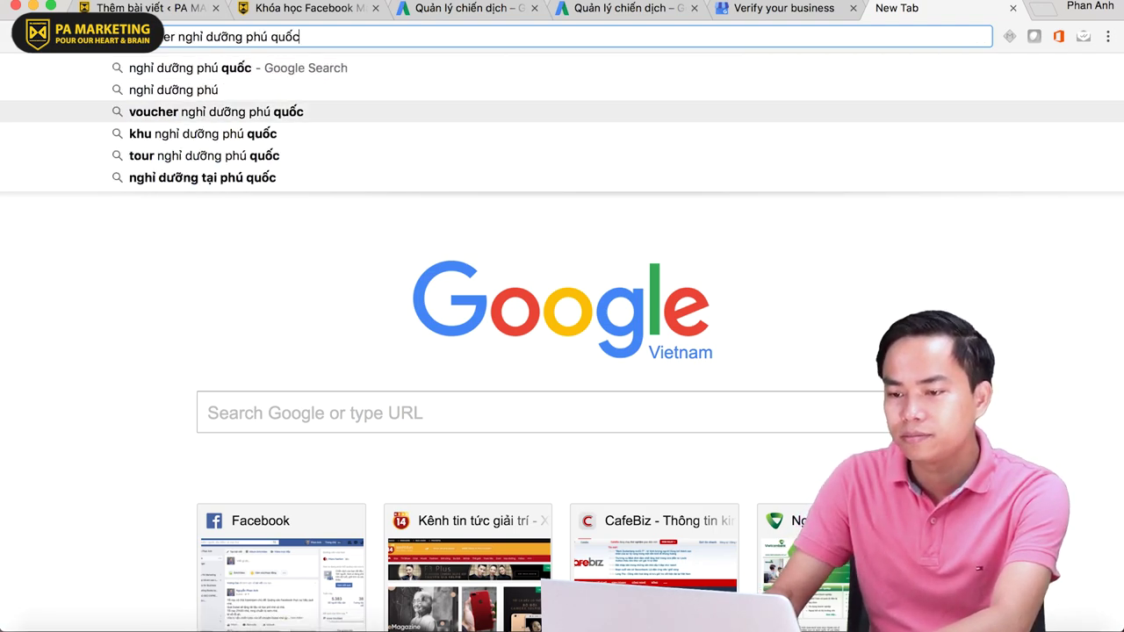
key(Return)
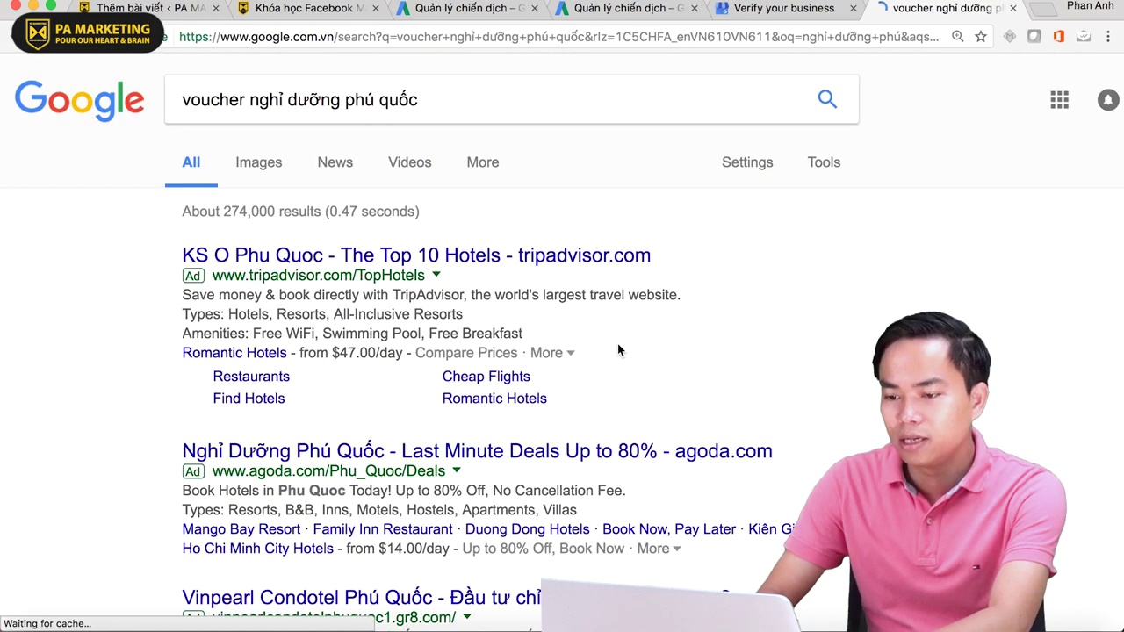
scroll(617, 349, down, 1)
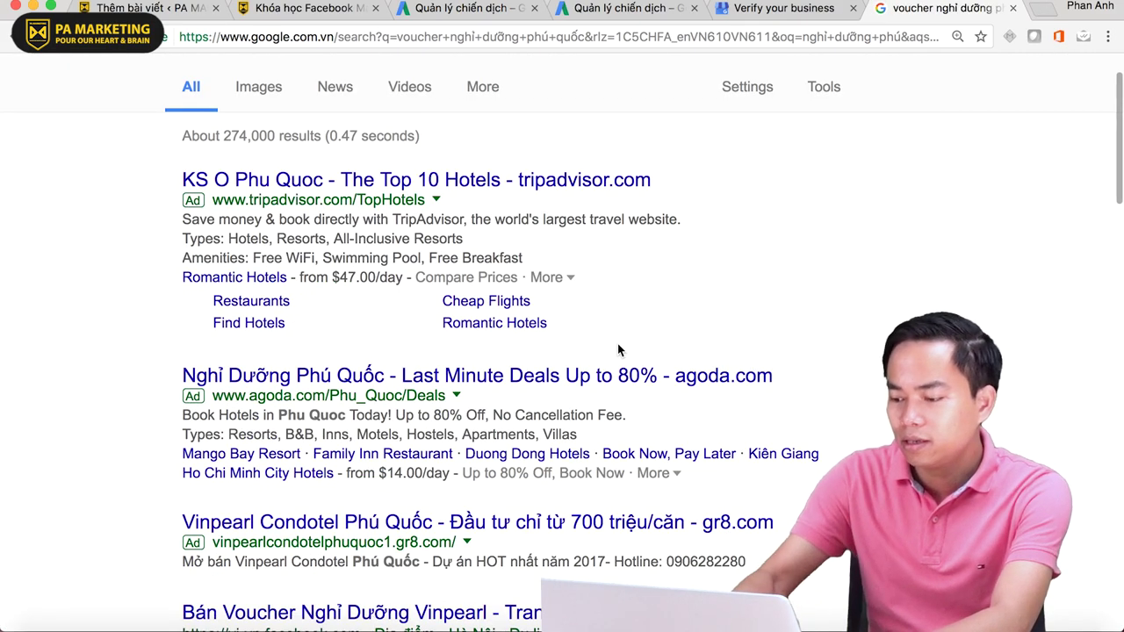
key(super+minus)
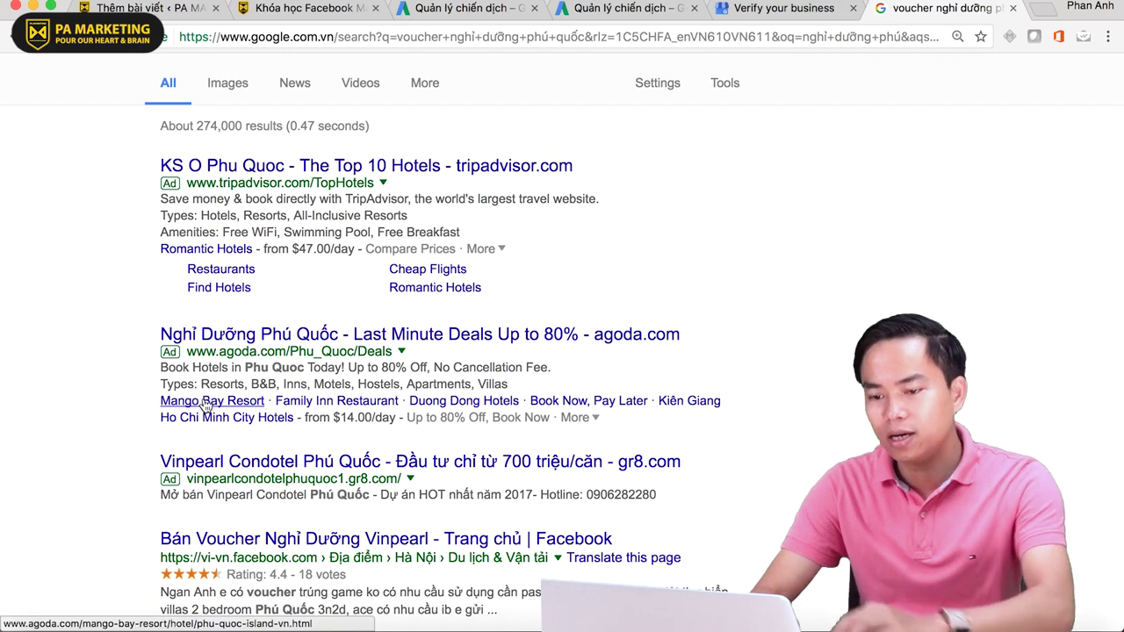
click(336, 404)
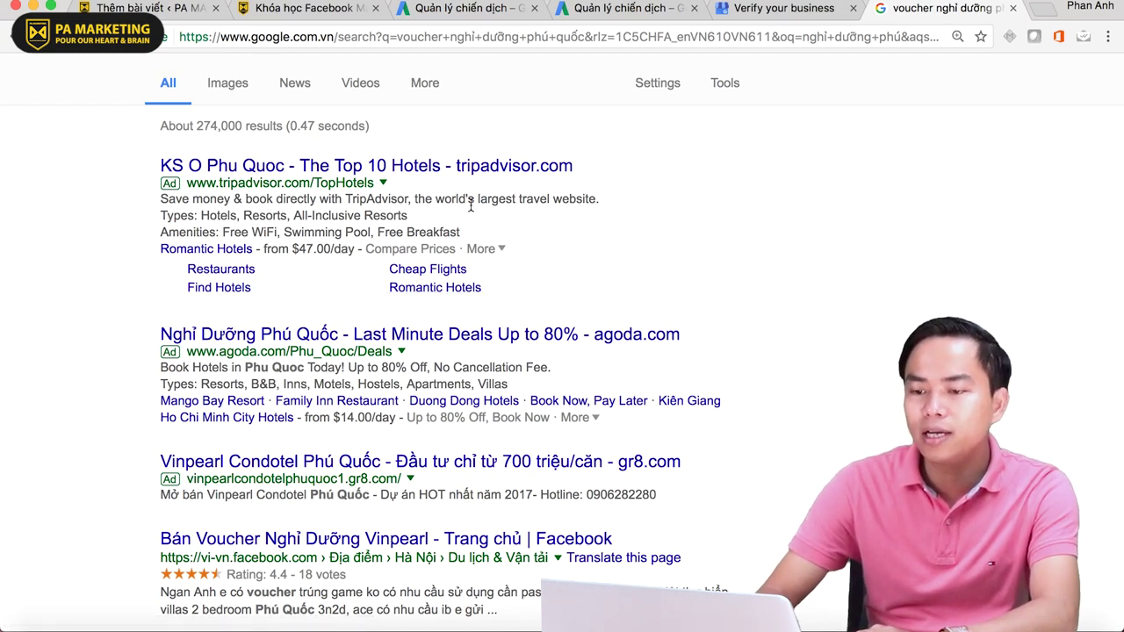
scroll(470, 205, up, 2)
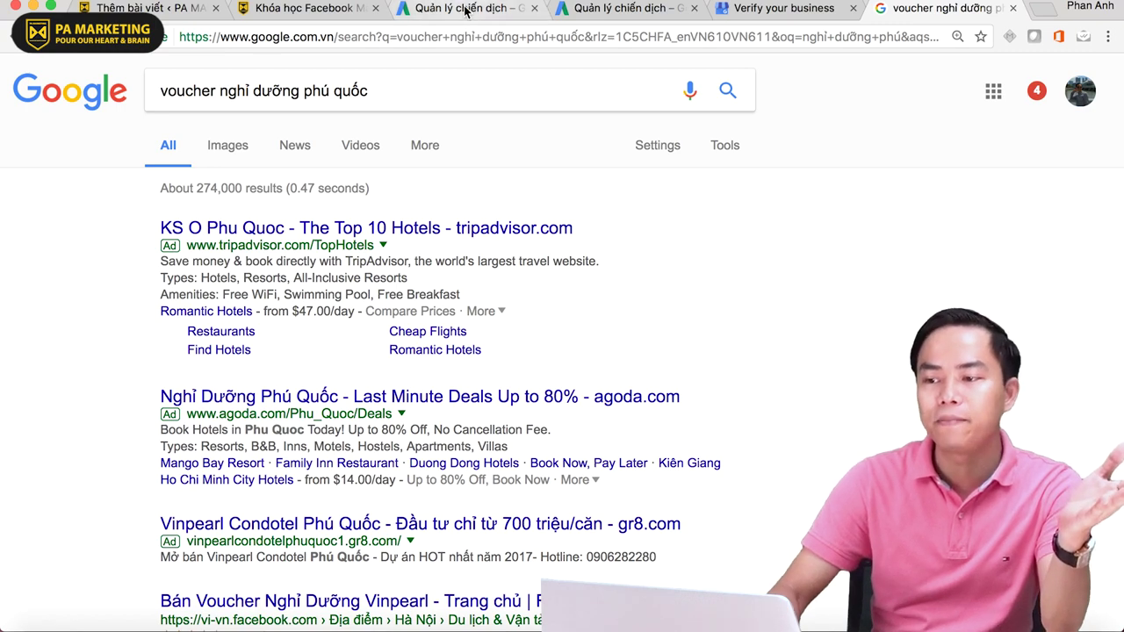
click(468, 11)
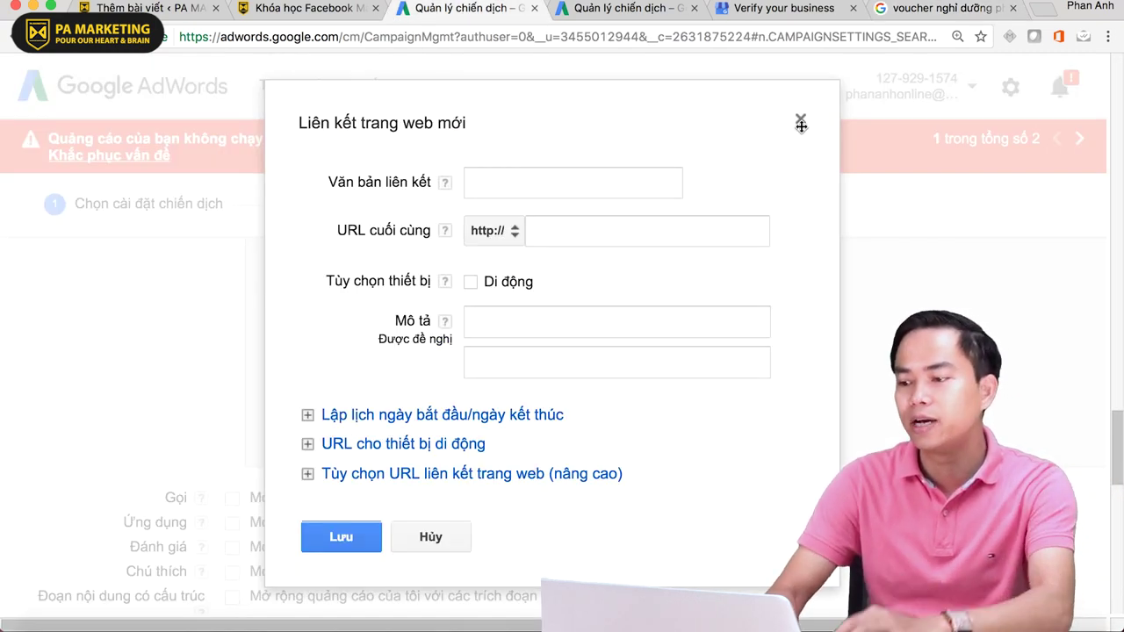
- Discard the unsaved sitelink form and turn on the call extension (Gọi)
click(798, 117)
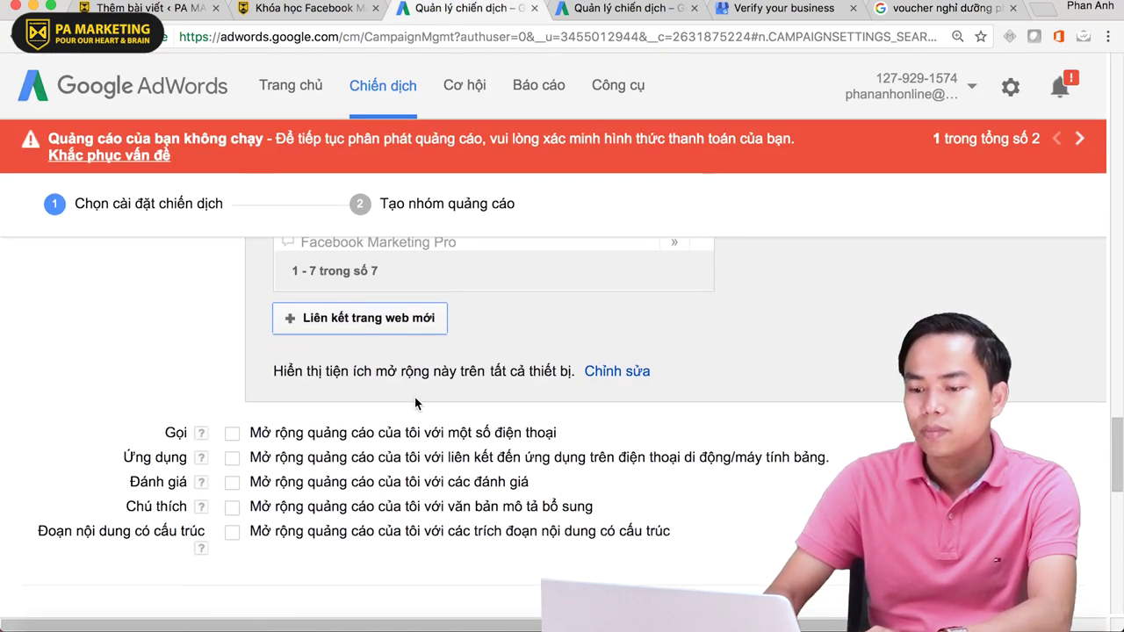
scroll(414, 397, down, 1)
click(232, 389)
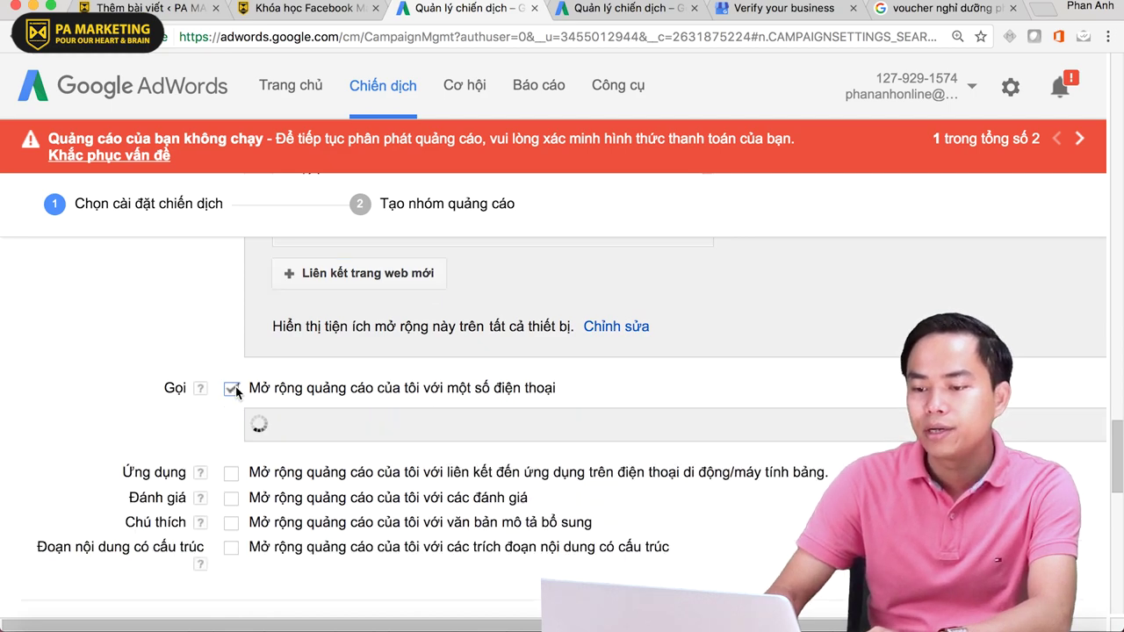
scroll(417, 387, down, 1)
scroll(417, 386, down, 2)
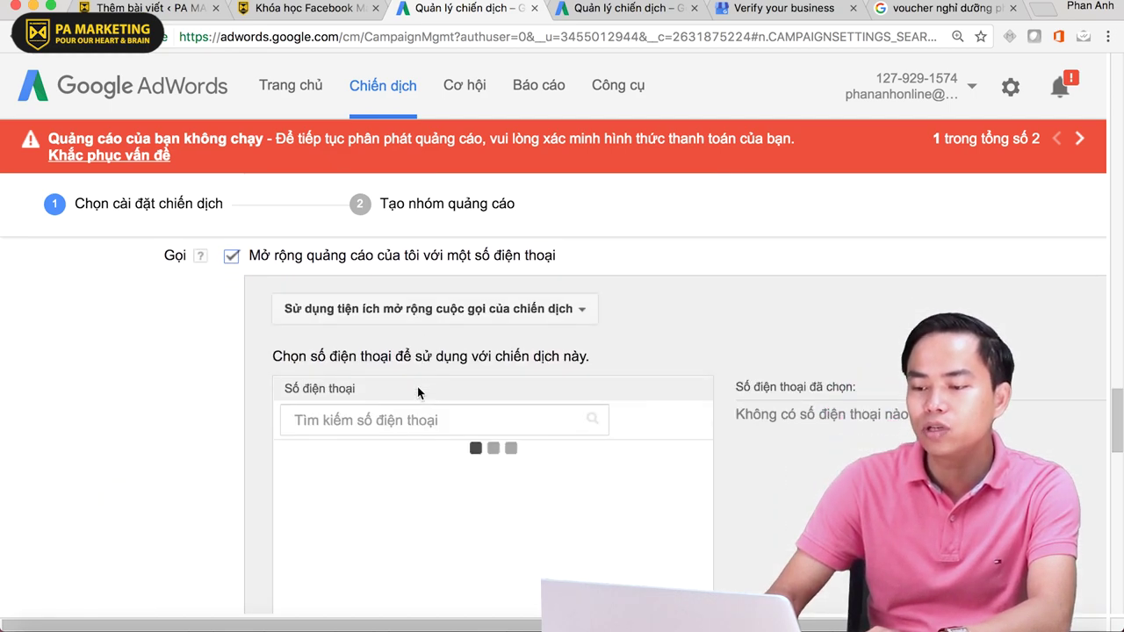
scroll(368, 390, down, 5)
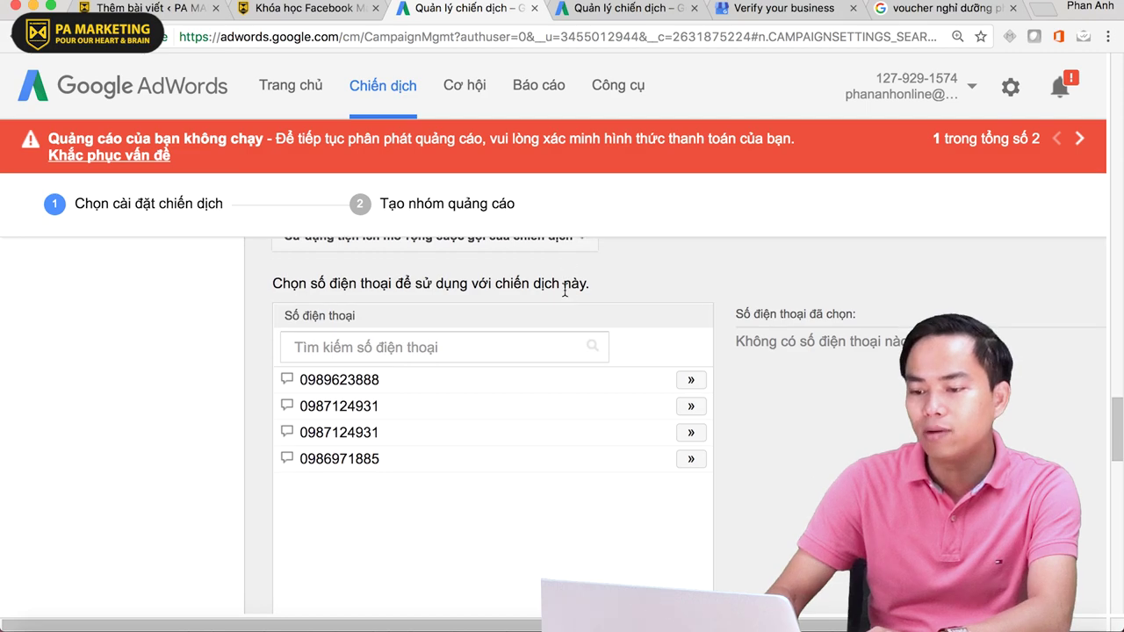
scroll(368, 387, down, 2)
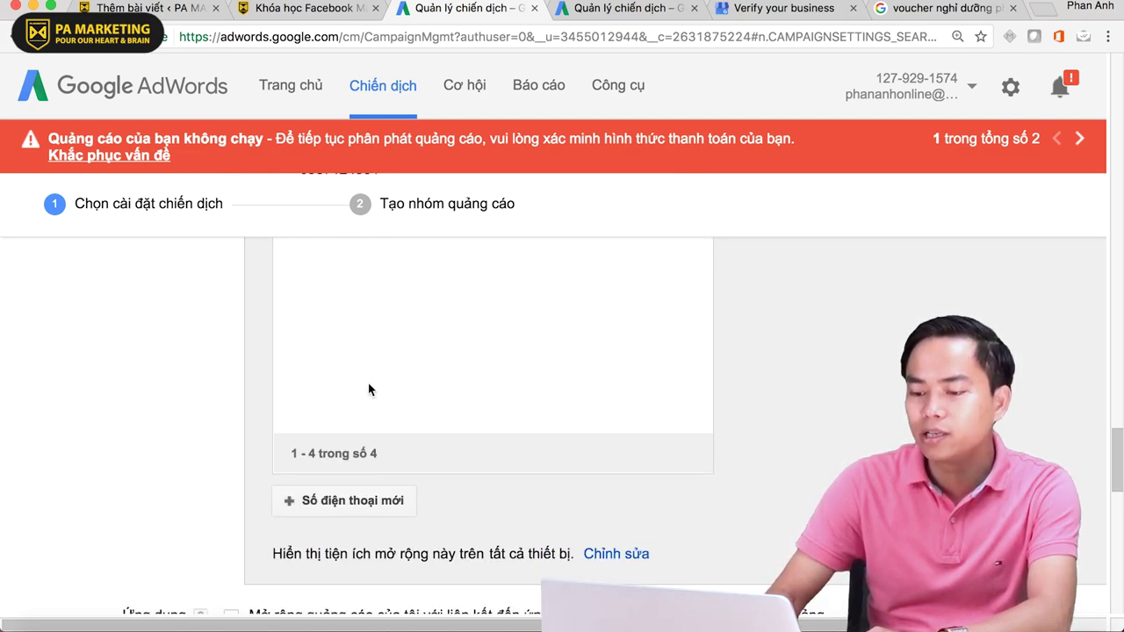
- Start a new phone number with country Việt Nam and show its advanced options
click(375, 501)
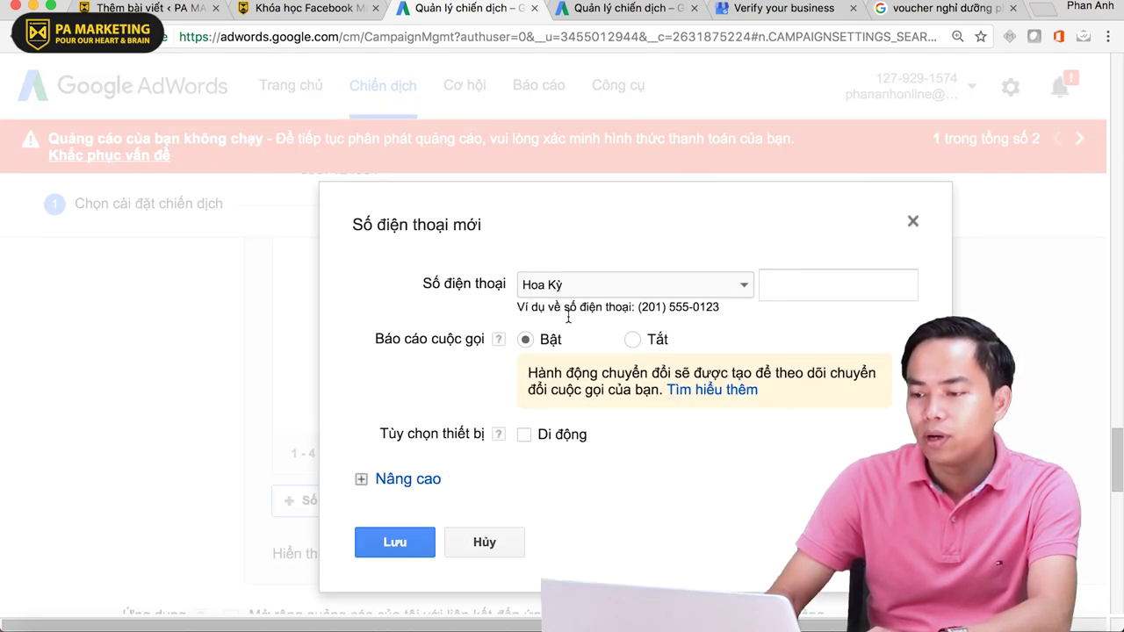
click(729, 290)
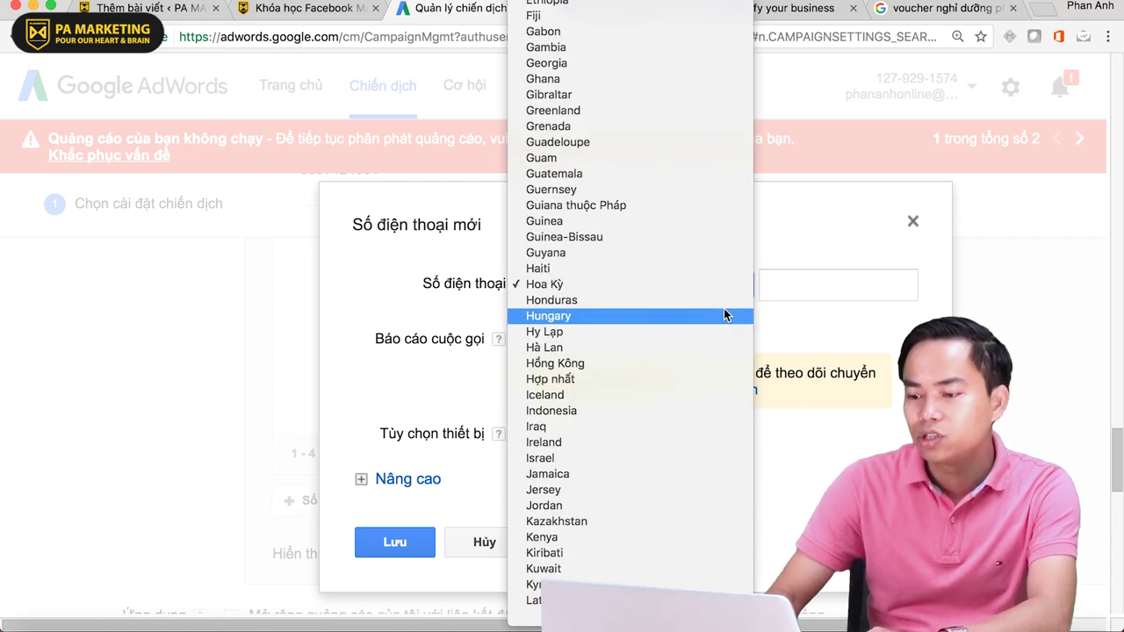
text(tho)
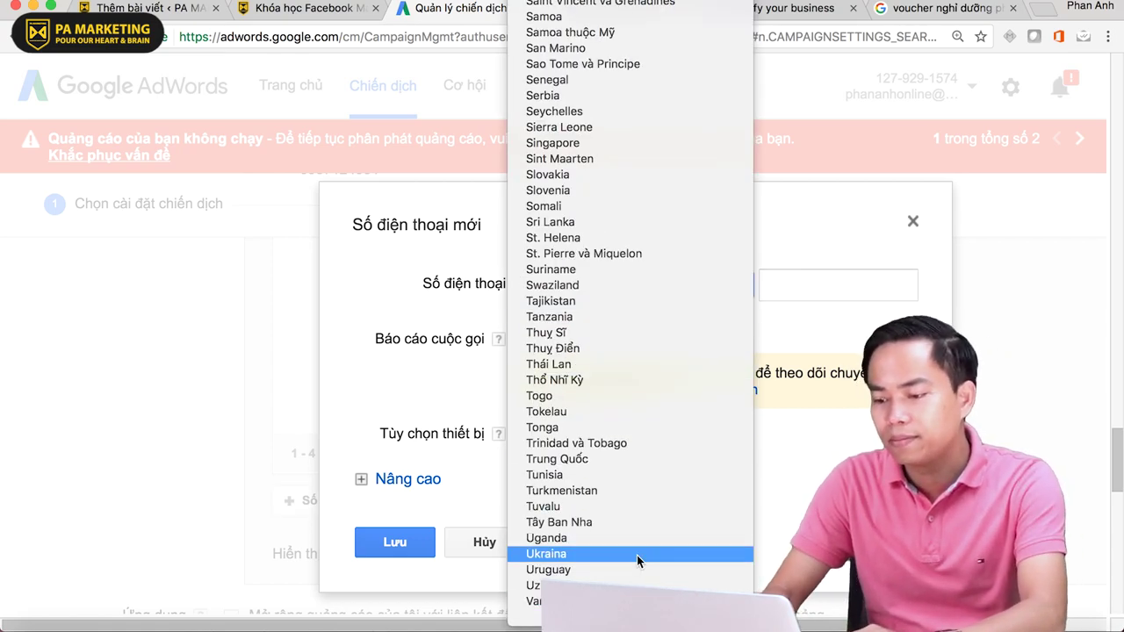
scroll(636, 555, down, 3)
click(602, 443)
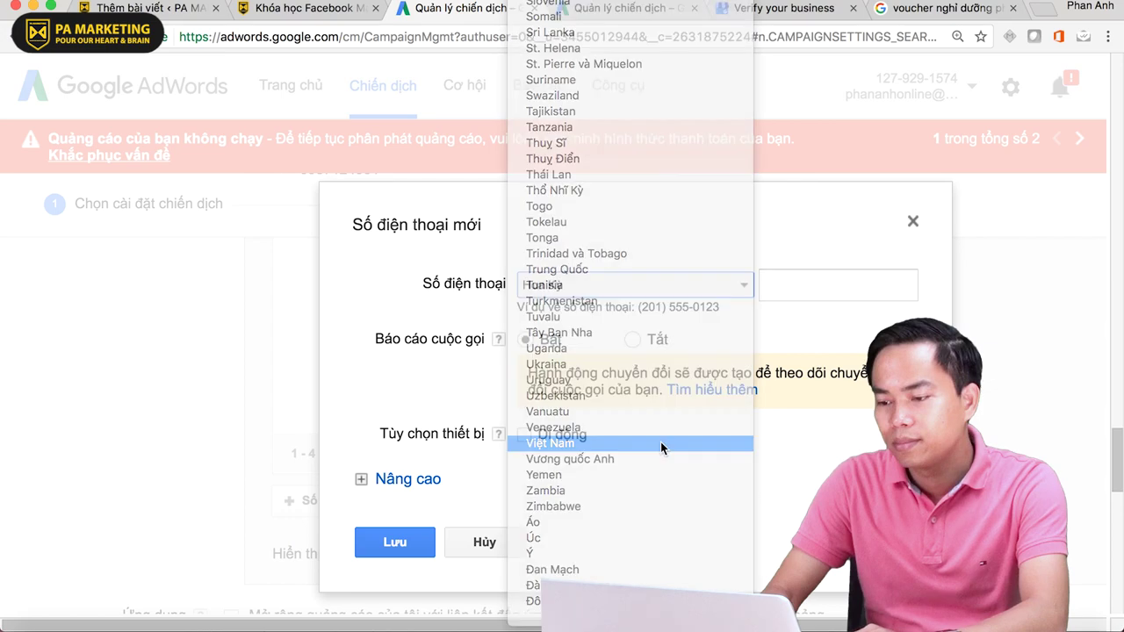
click(813, 285)
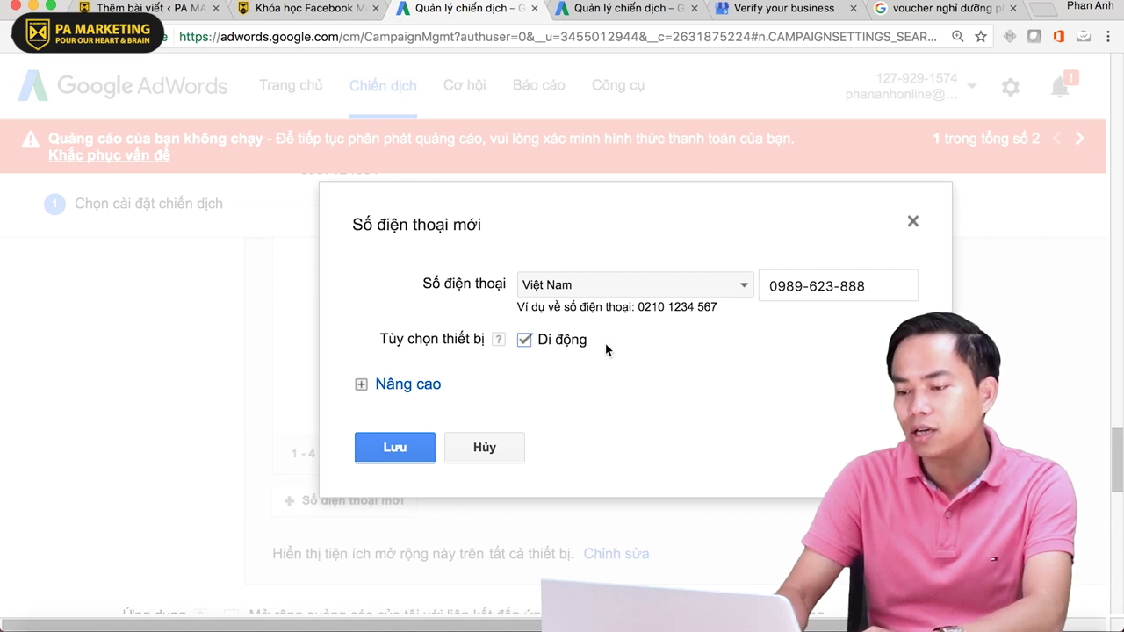
click(392, 390)
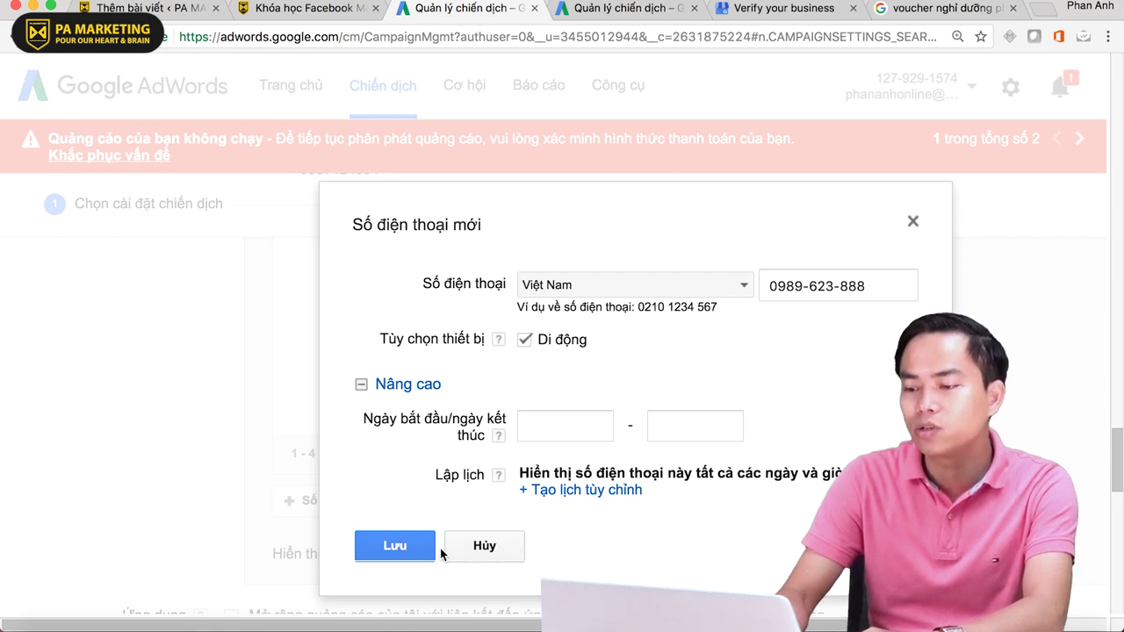
- Cancel the new phone number, enable the app extension (Ứng dụng) and open its app search
click(508, 546)
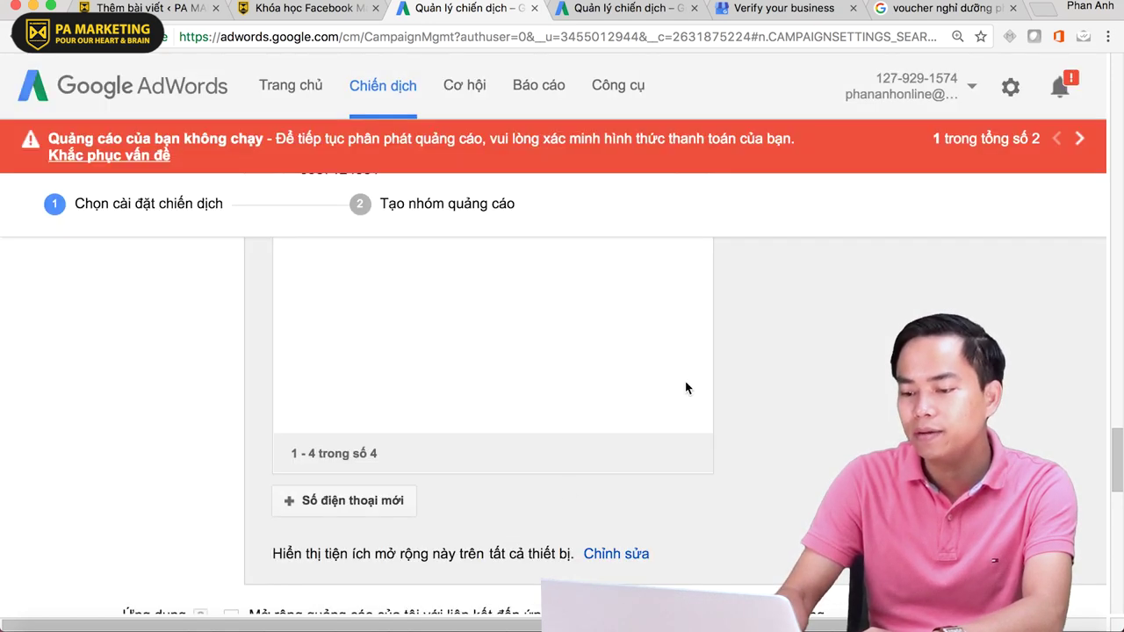
scroll(685, 387, down, 5)
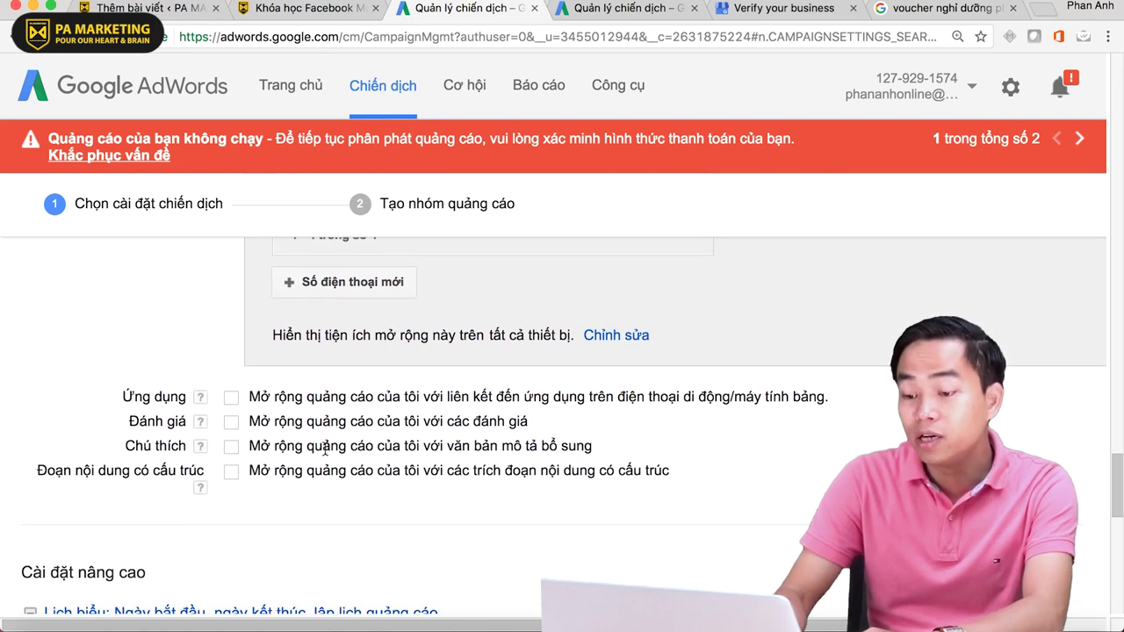
click(231, 398)
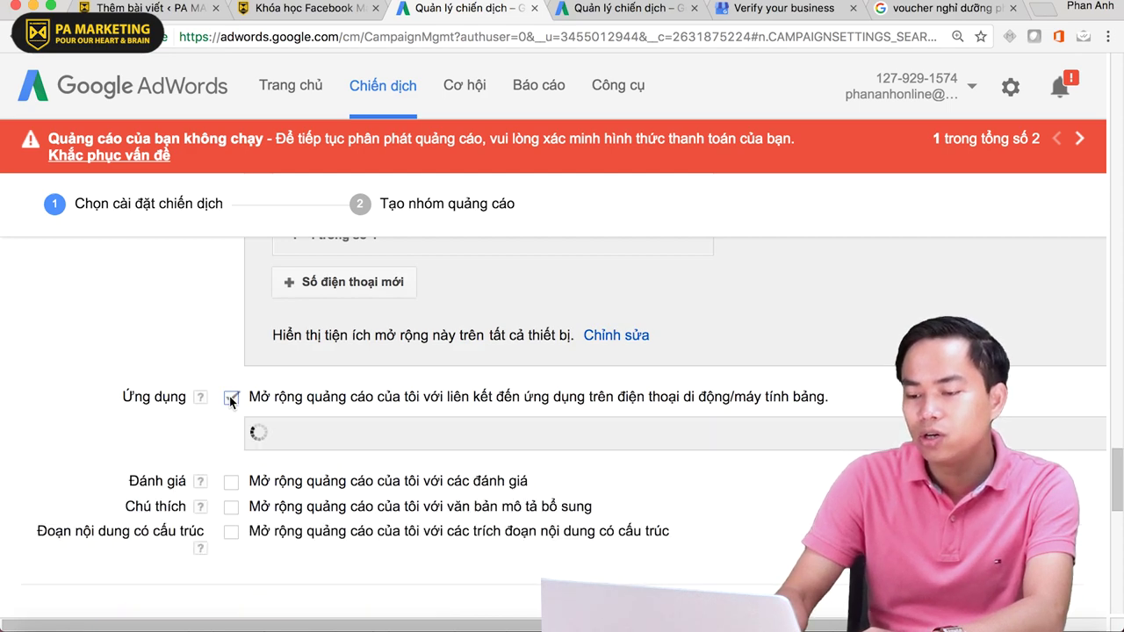
scroll(663, 377, down, 3)
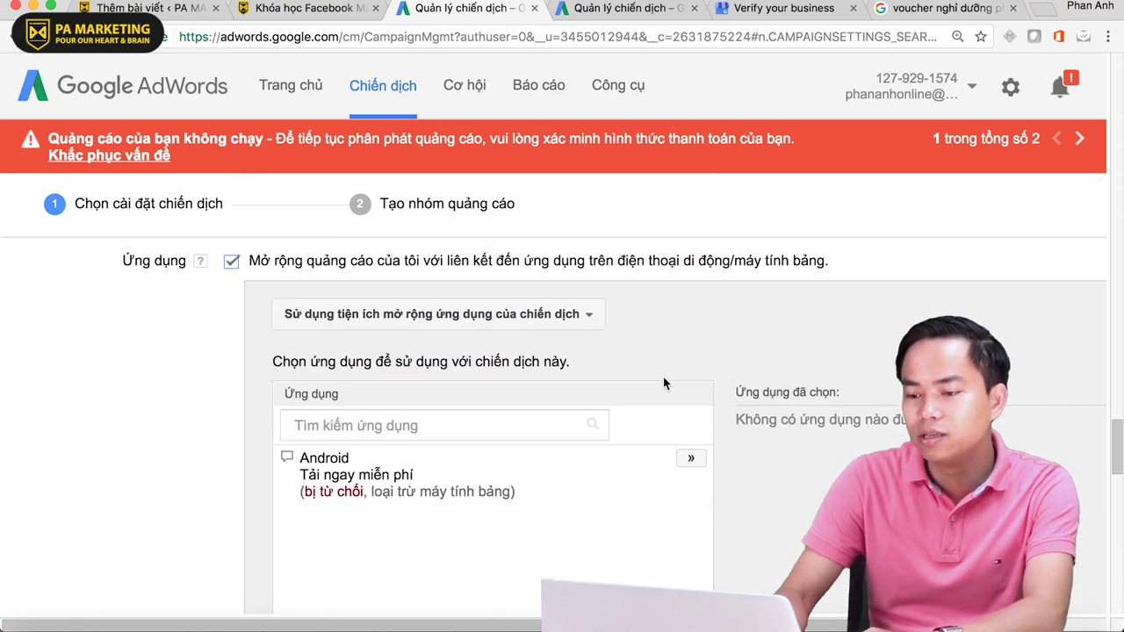
scroll(260, 499, down, 2)
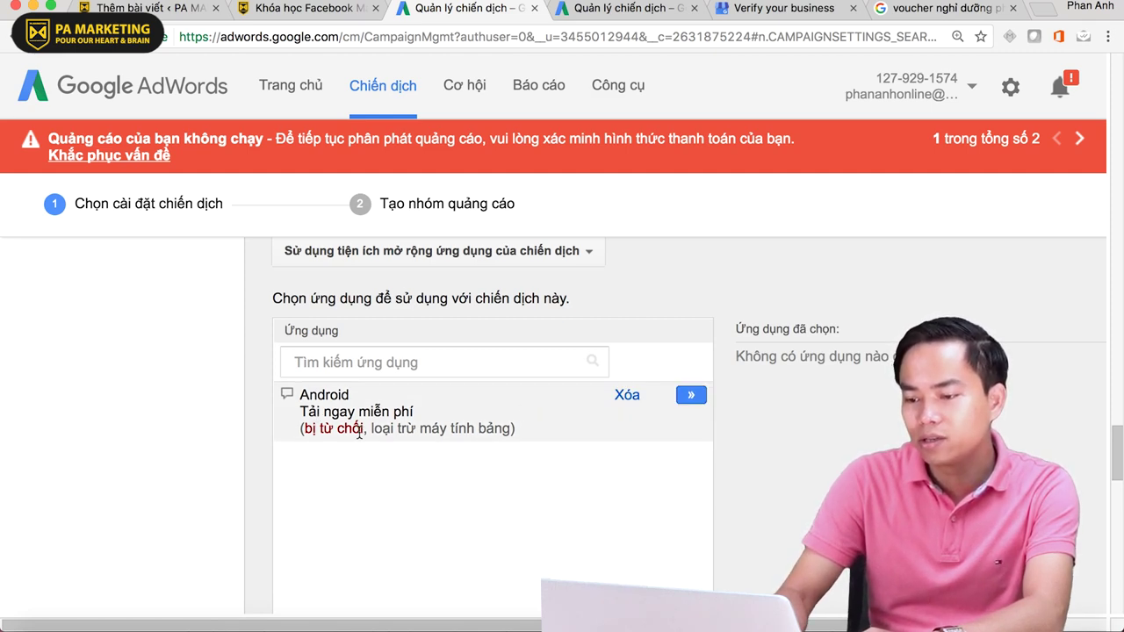
scroll(360, 433, up, 1)
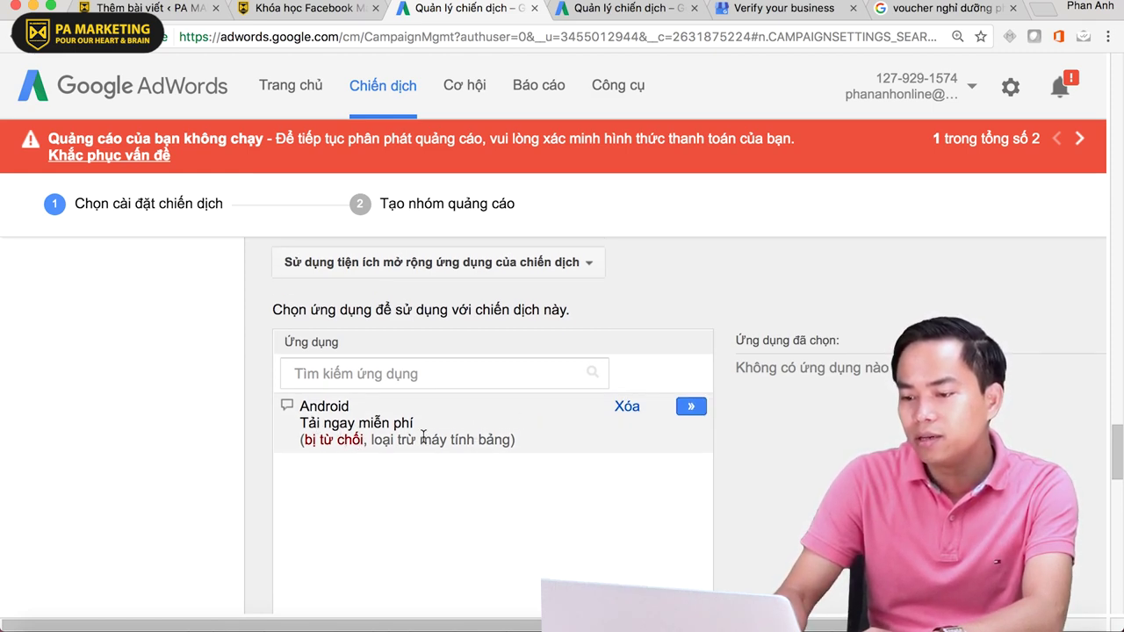
scroll(641, 404, down, 1)
click(528, 362)
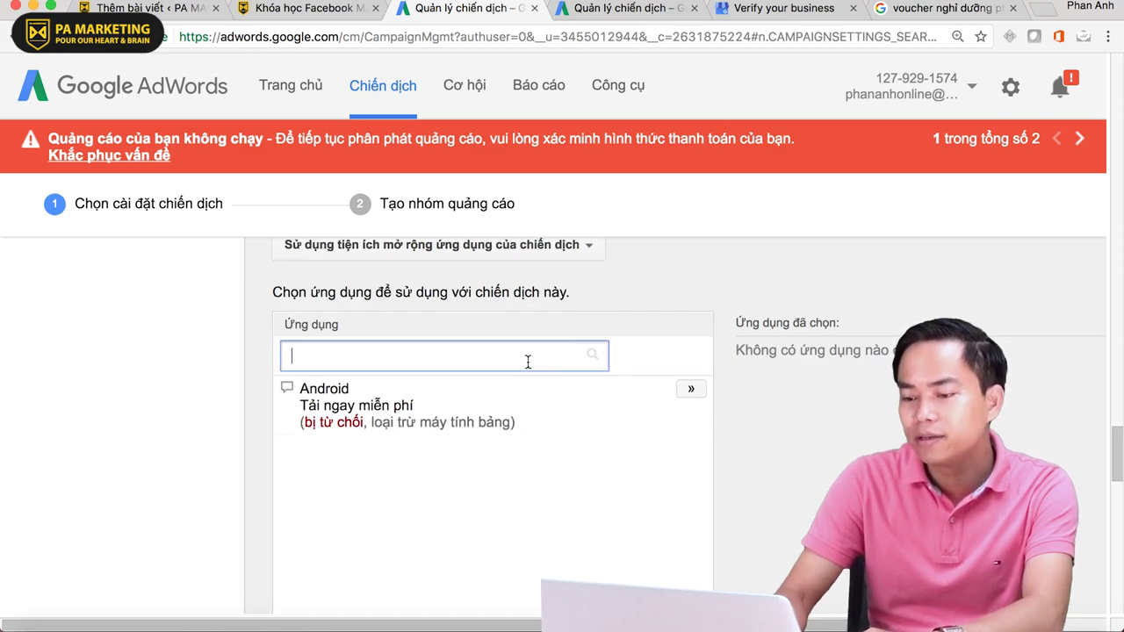
scroll(526, 355, down, 3)
- Open a new app extension form, trying iOS before setting the operating system to Android
scroll(524, 354, up, 2)
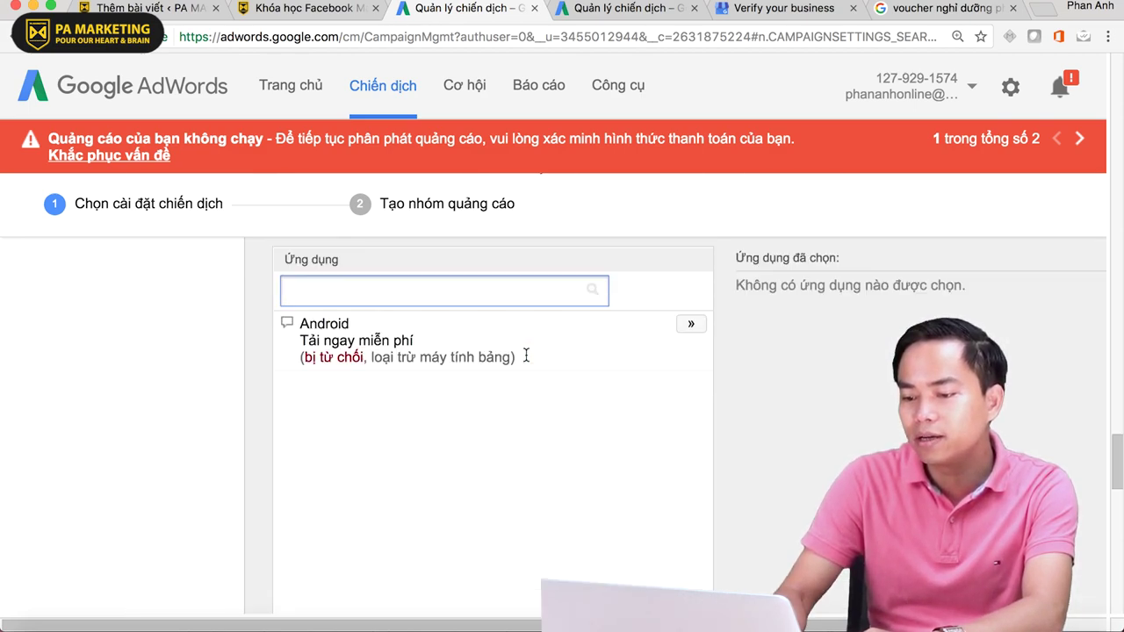
scroll(524, 354, down, 4)
scroll(367, 444, up, 1)
click(368, 447)
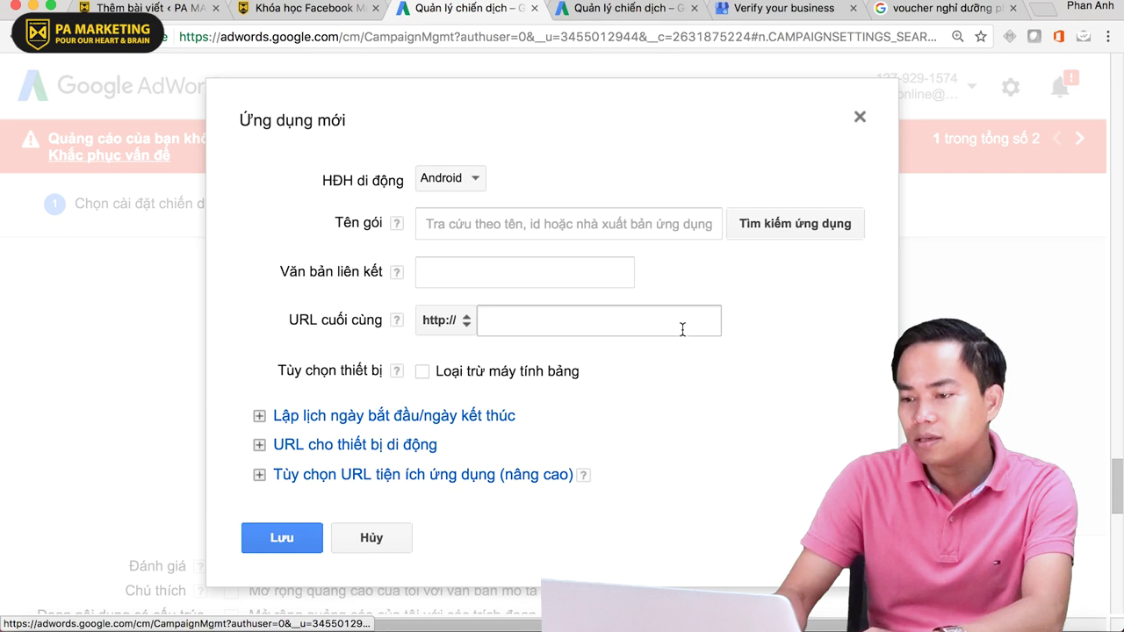
click(439, 192)
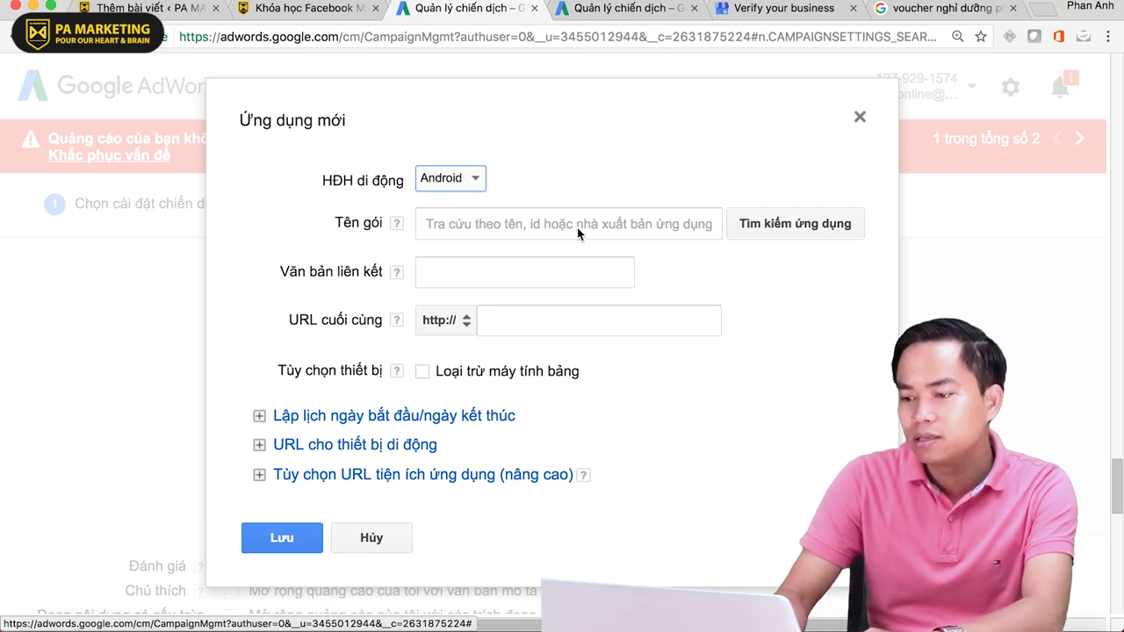
click(578, 227)
click(840, 226)
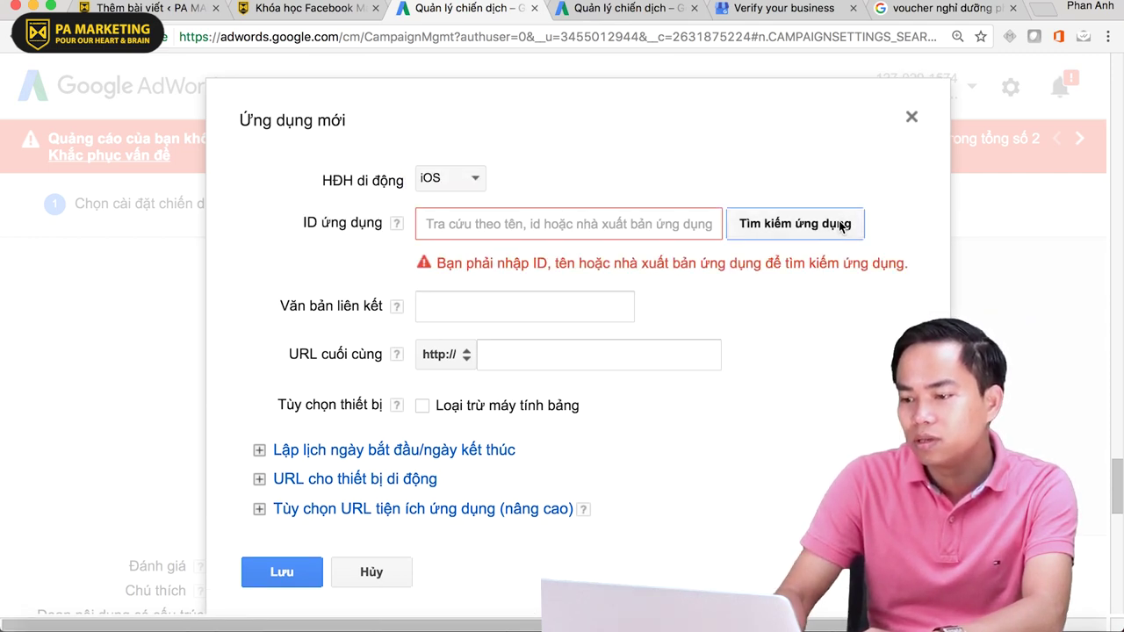
click(547, 224)
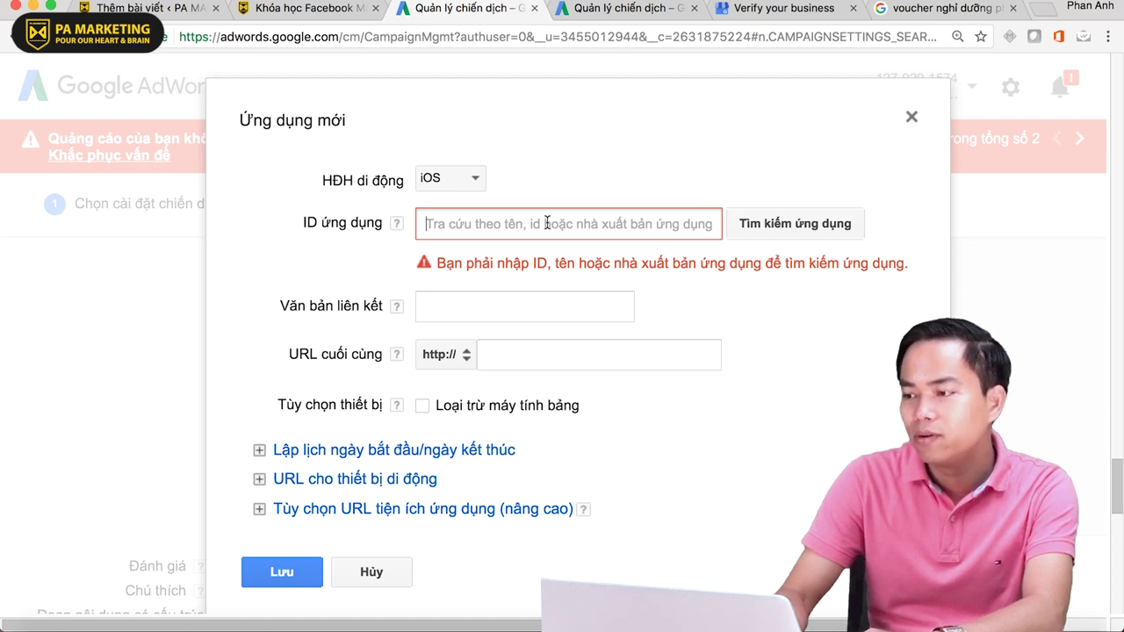
click(475, 177)
click(461, 155)
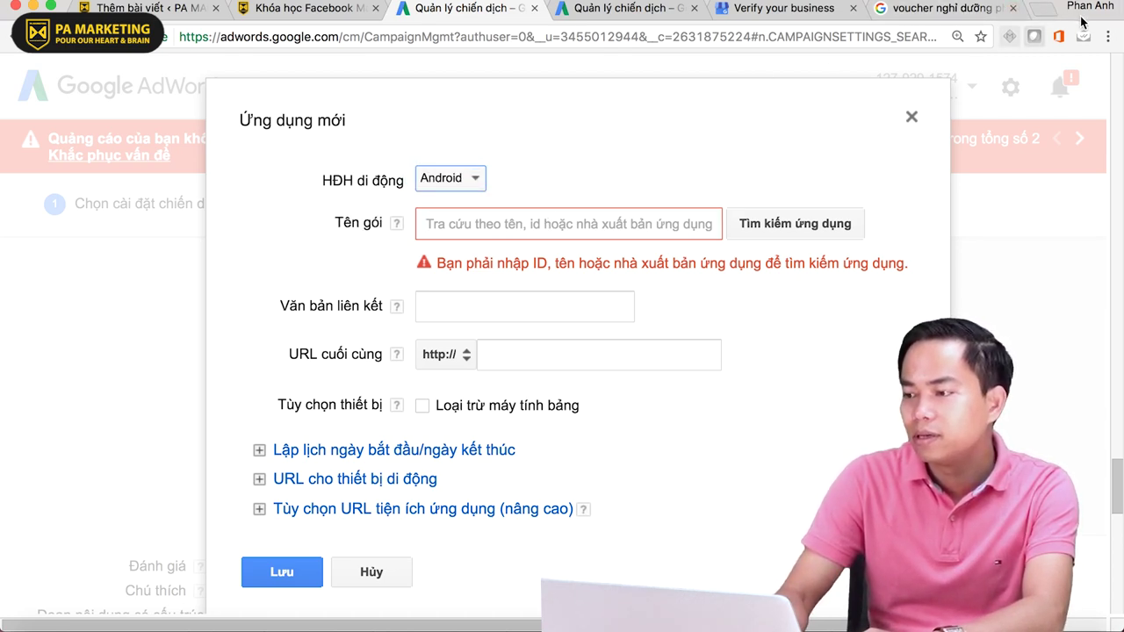
click(1039, 10)
- Go to play.google.com in the new browser tab and look over the store page
text(g)
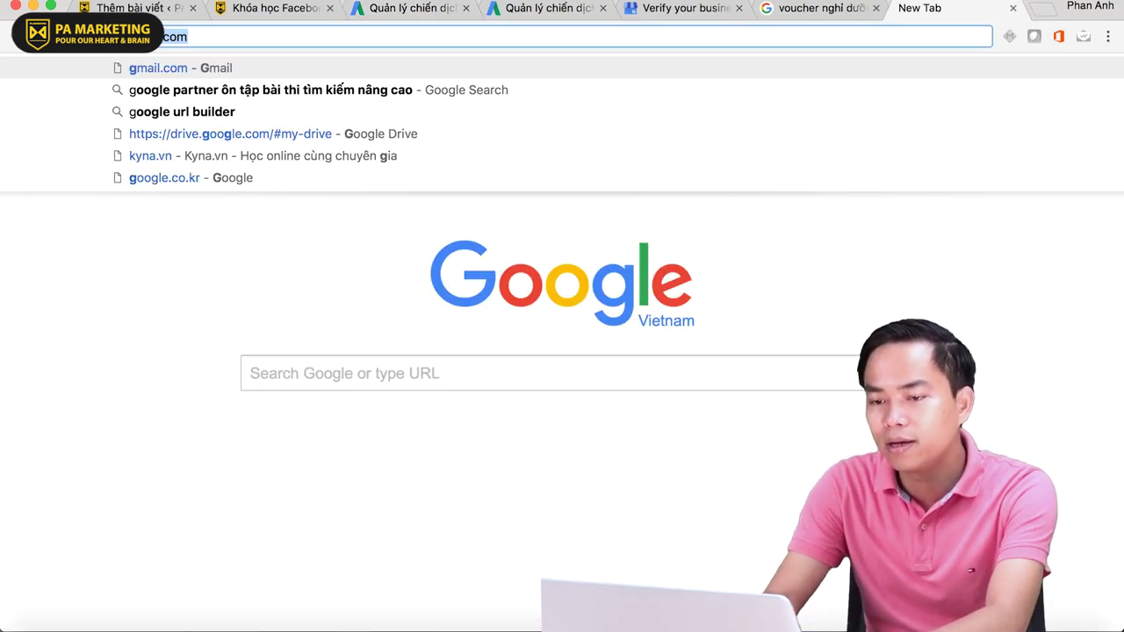
key(BackSpace)
key(BackSpace)
text(play)
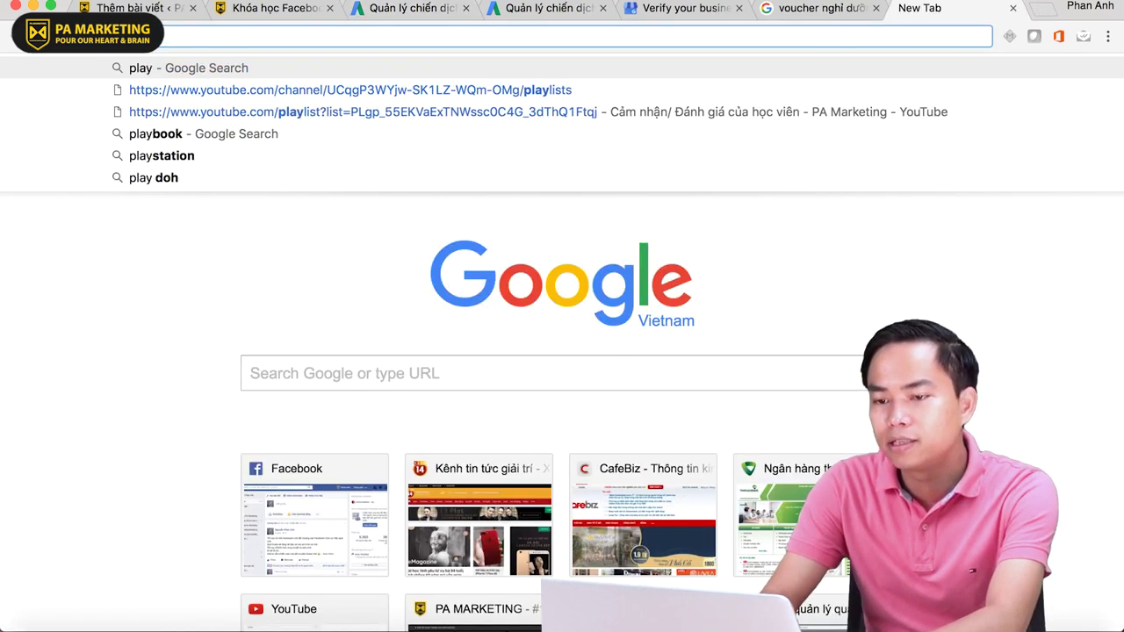
text(.google.)
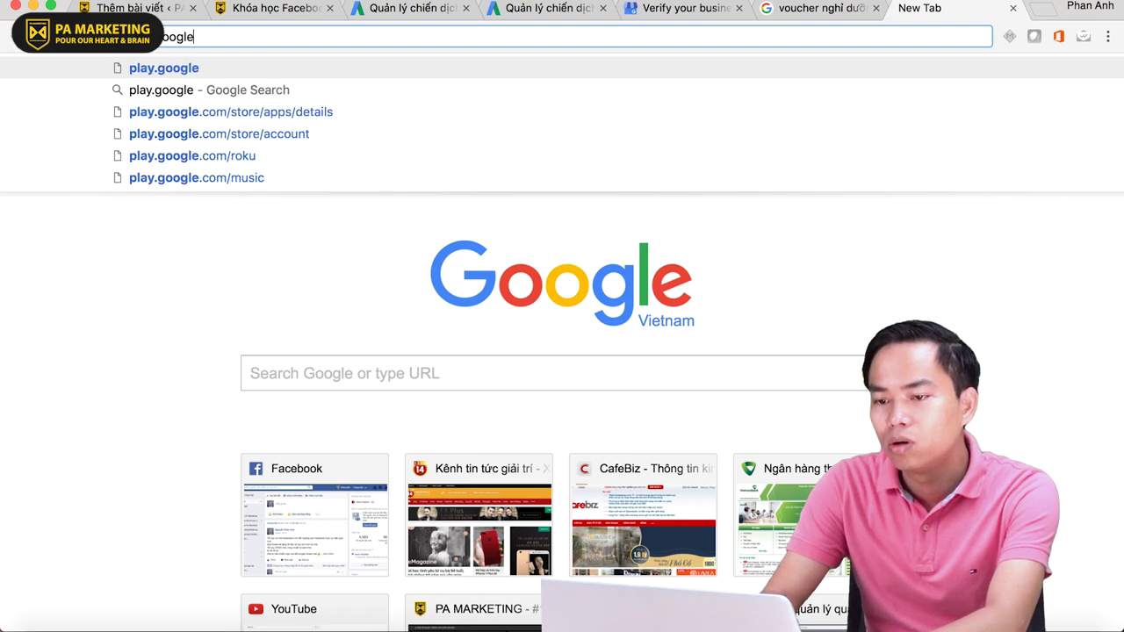
text(com)
key(Return)
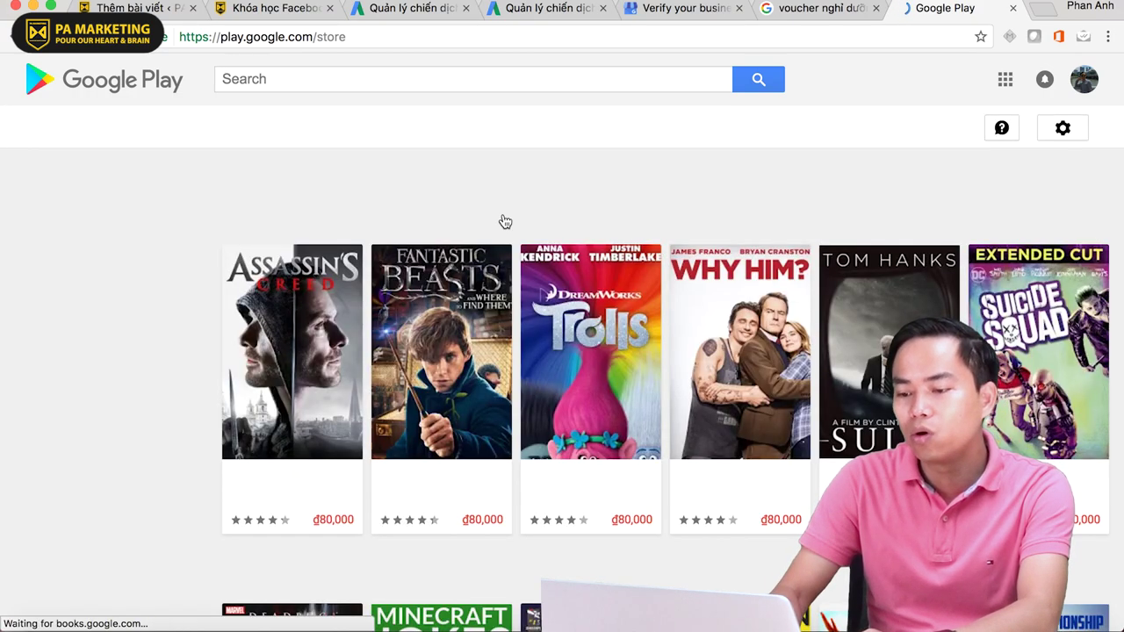
scroll(504, 221, down, 5)
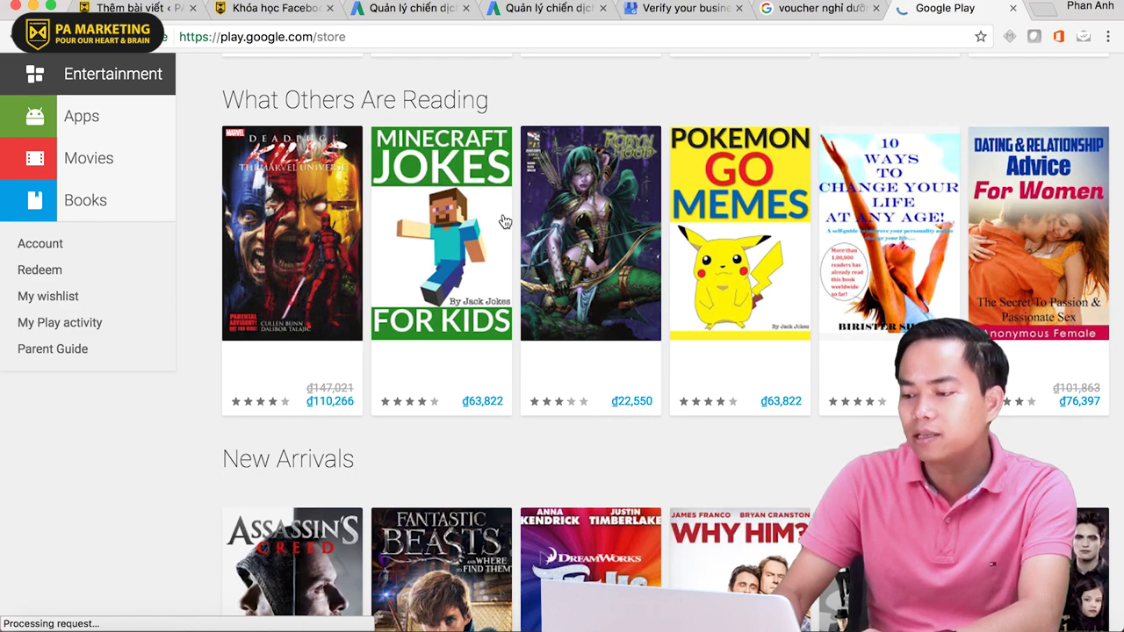
scroll(486, 476, down, 6)
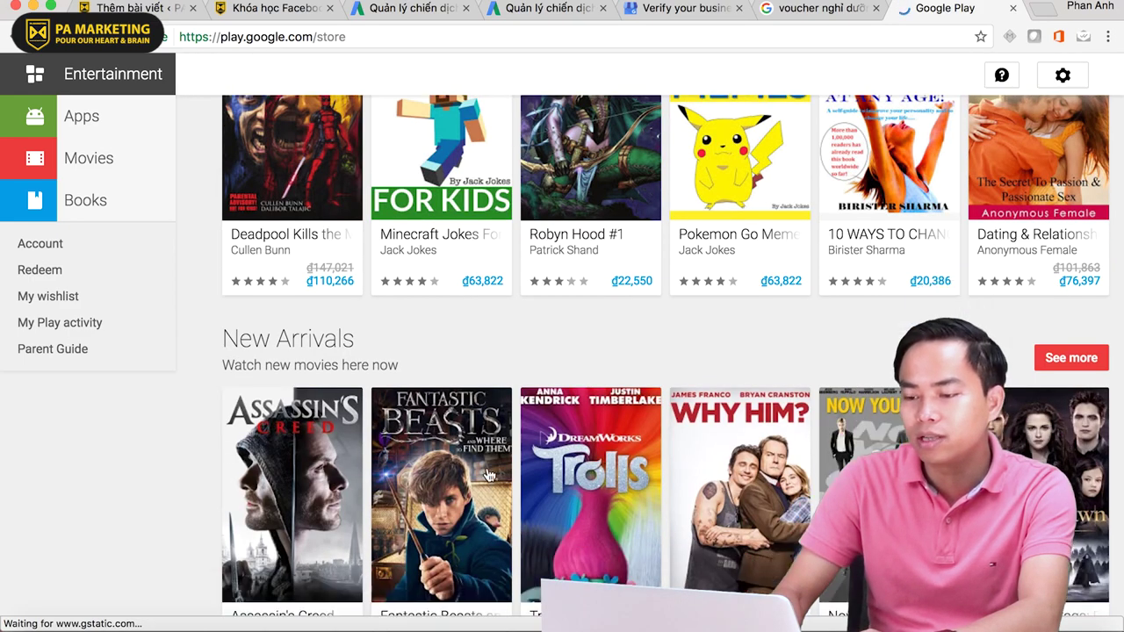
scroll(290, 294, down, 14)
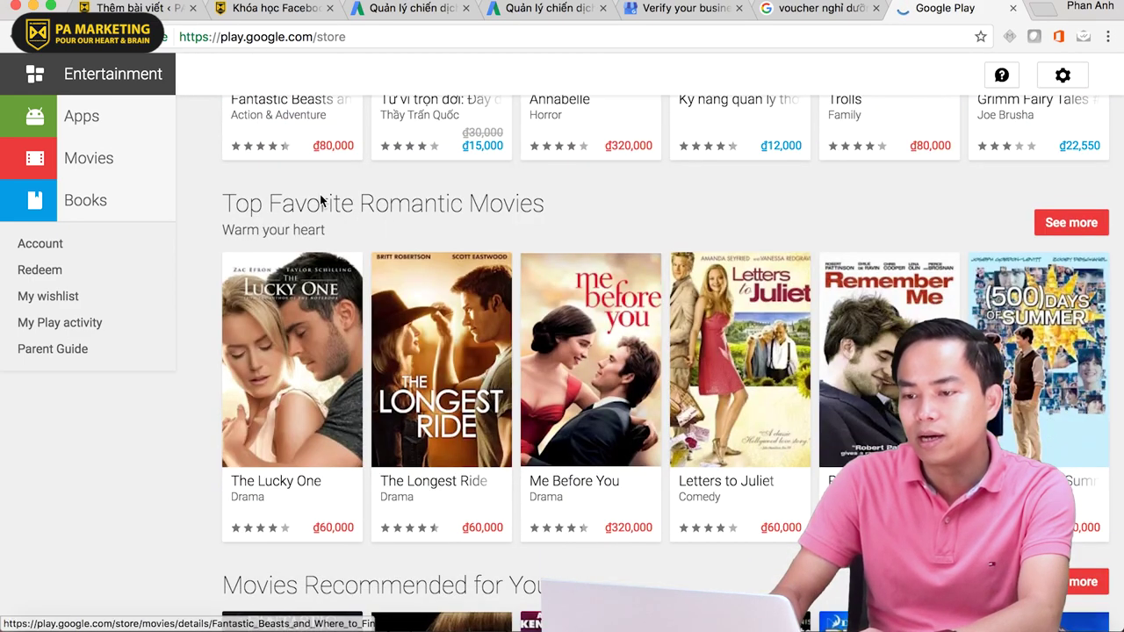
scroll(320, 194, up, 20)
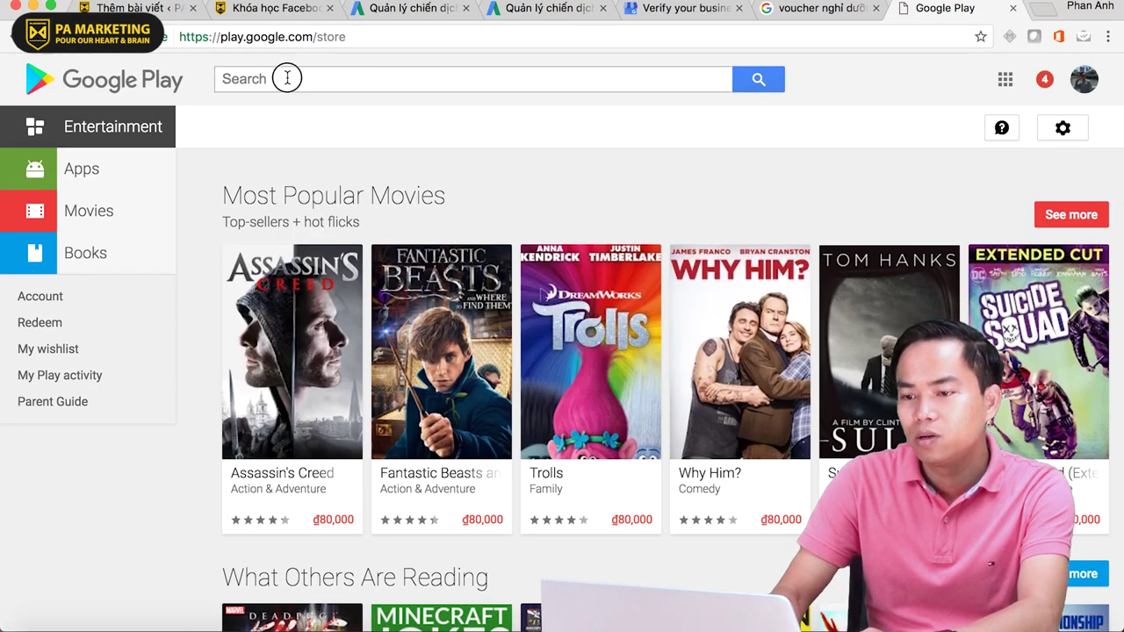
- Search Google Play for 'grab', open Order GrabCar Guide and copy its web address
click(286, 81)
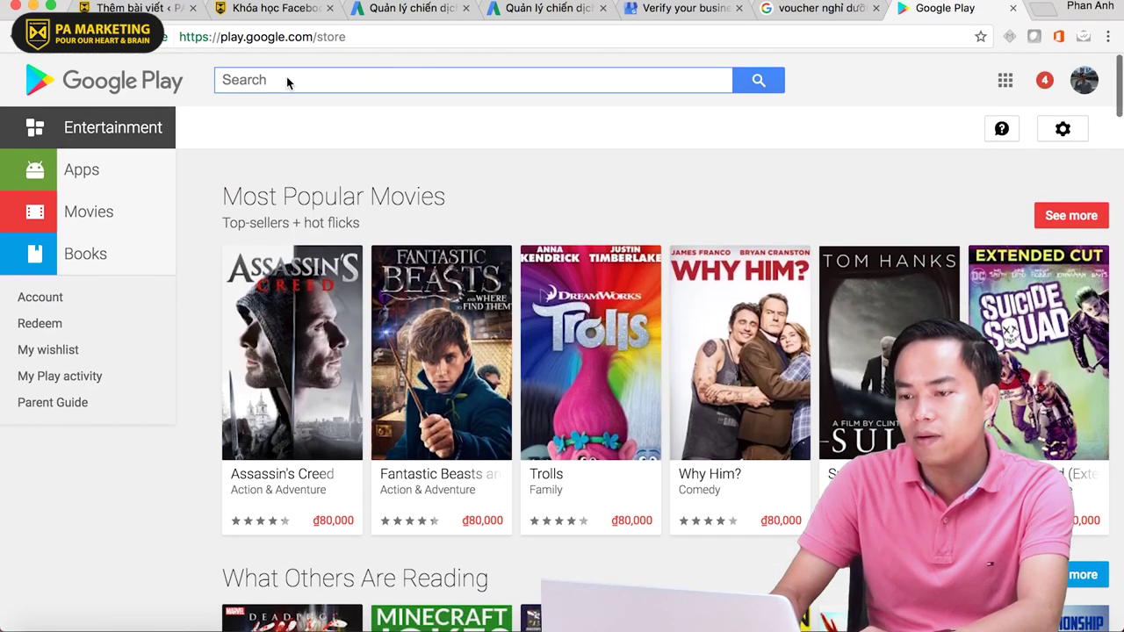
text(grab)
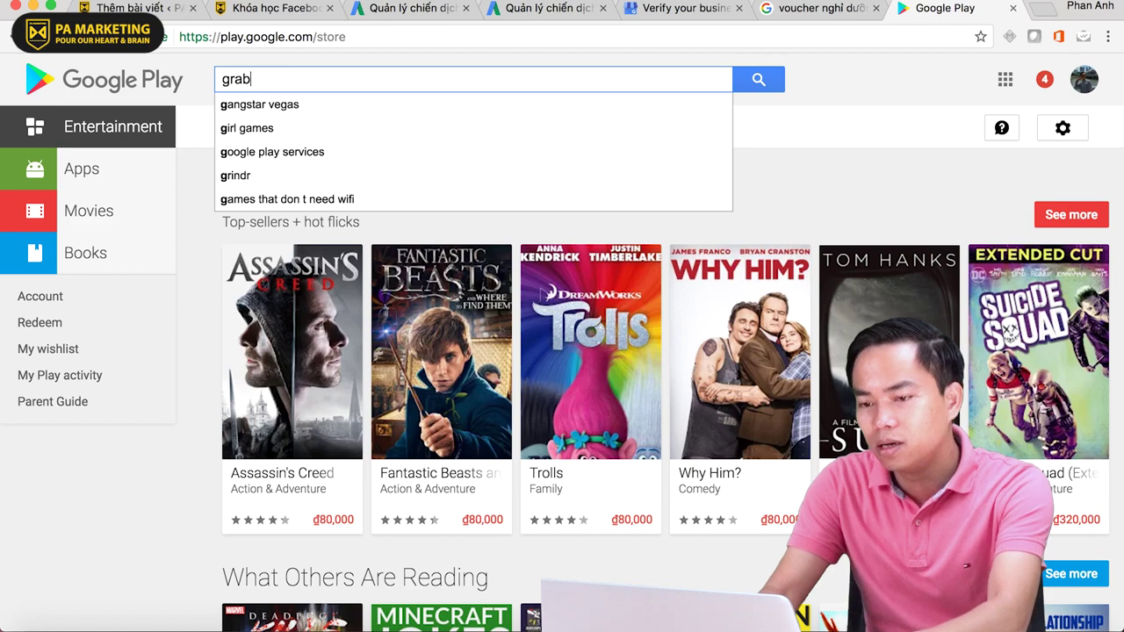
key(Return)
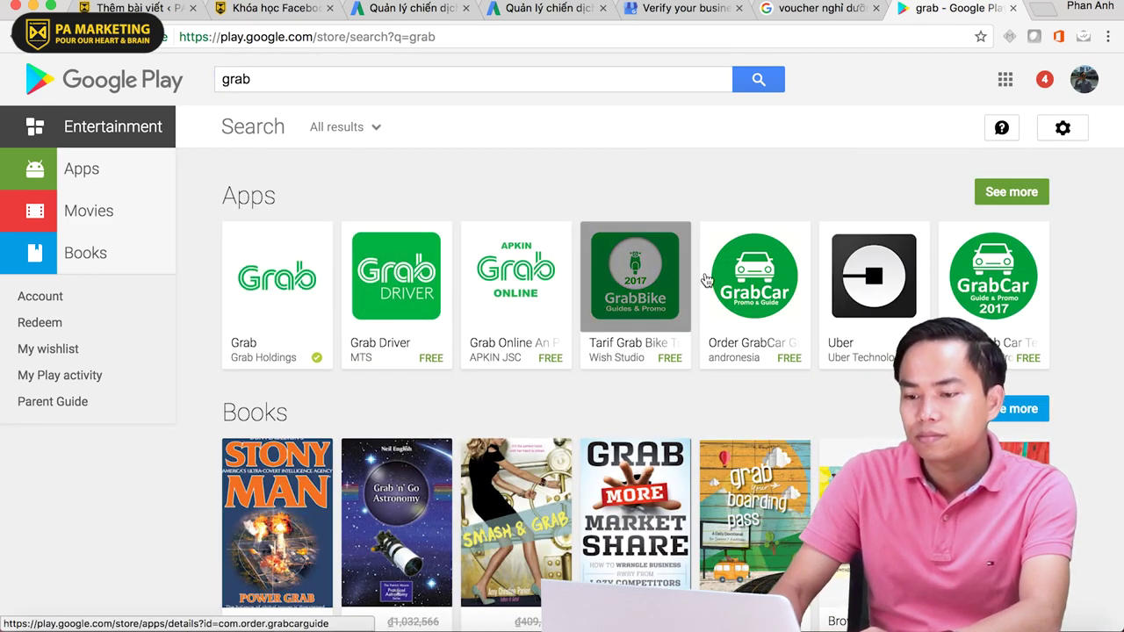
click(706, 279)
click(617, 37)
key(super+c)
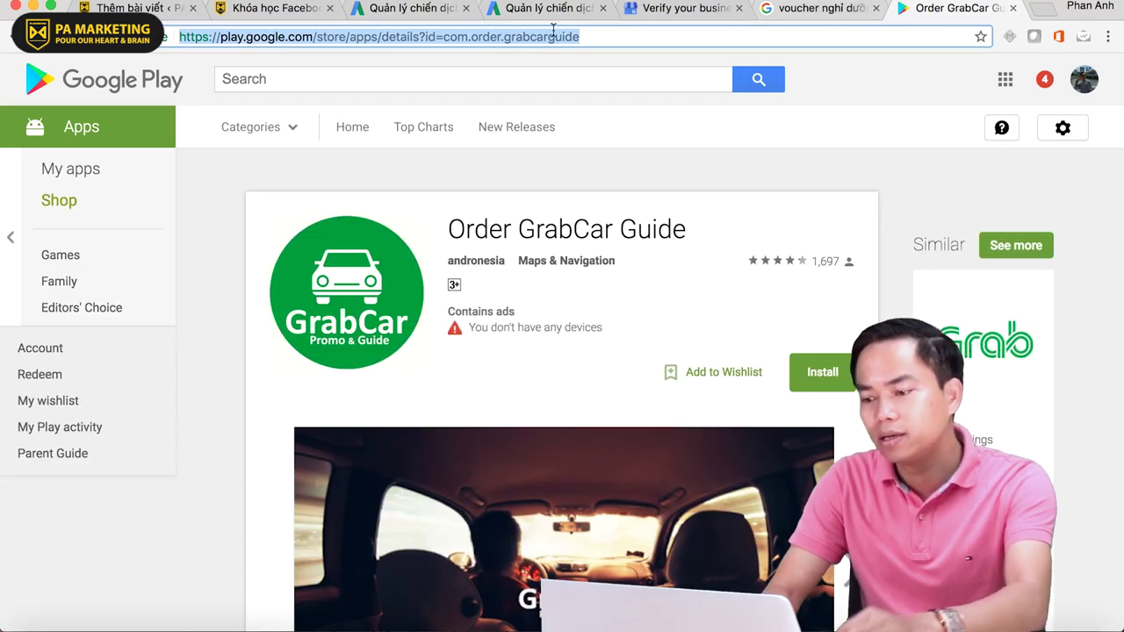
click(537, 11)
- Look up the pasted GrabCar Play Store address in 'Tên gói', then clear the field after app-not-found
click(408, 9)
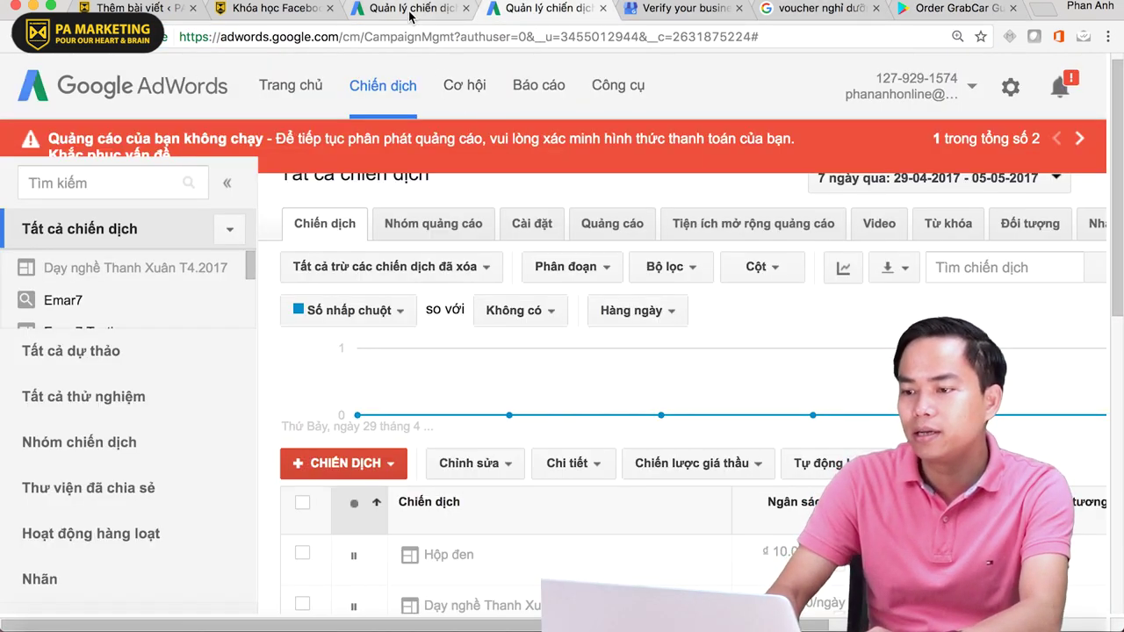
click(466, 232)
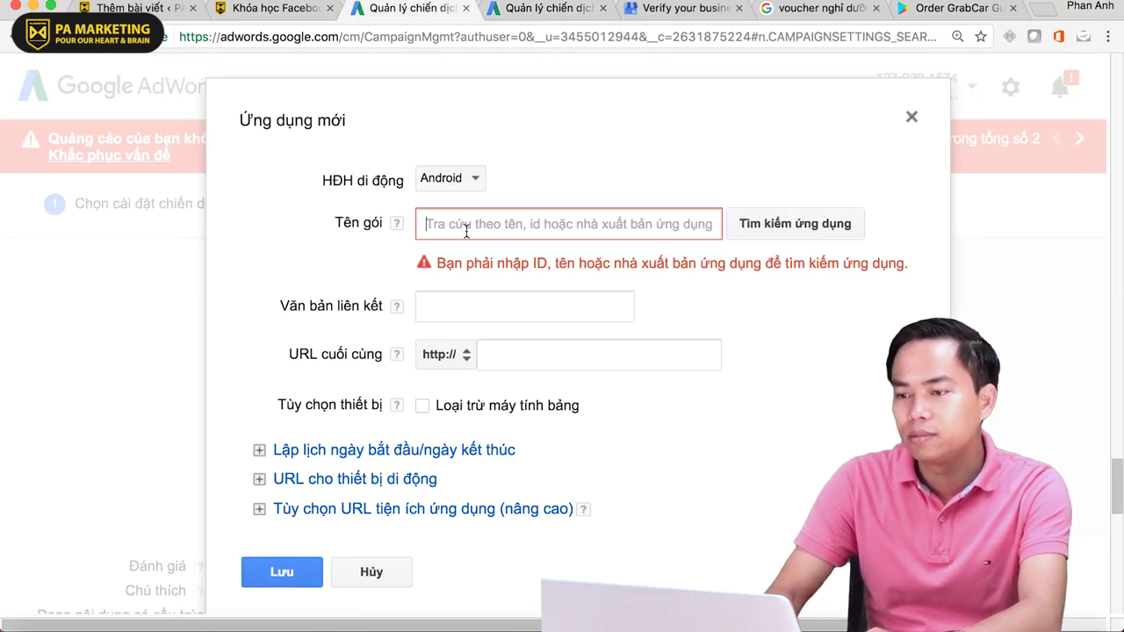
key(super+v)
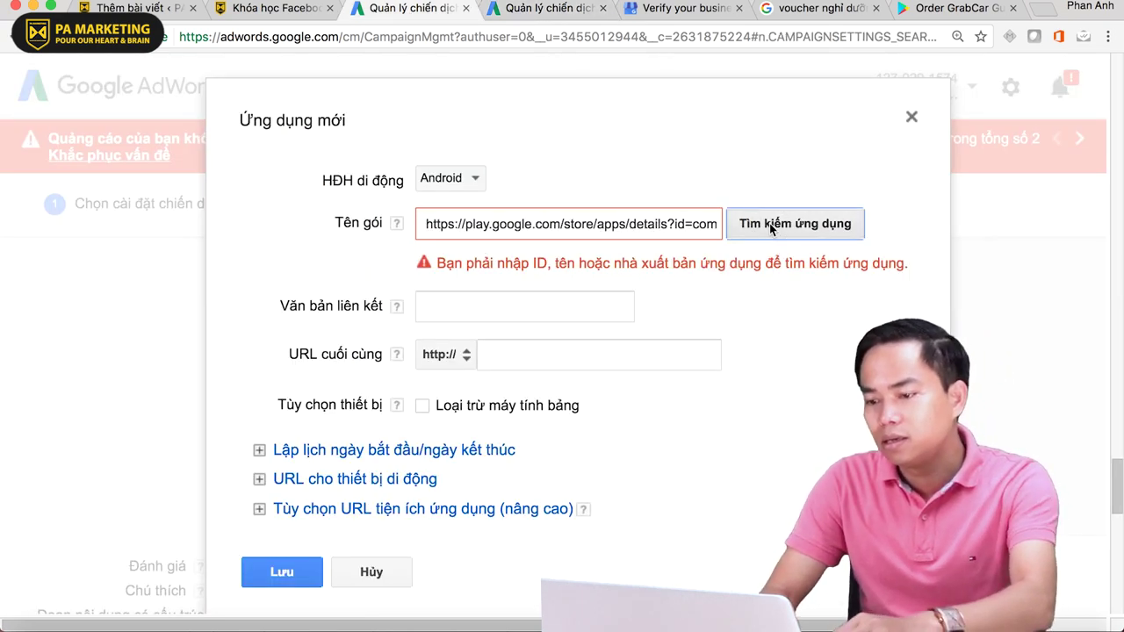
click(770, 227)
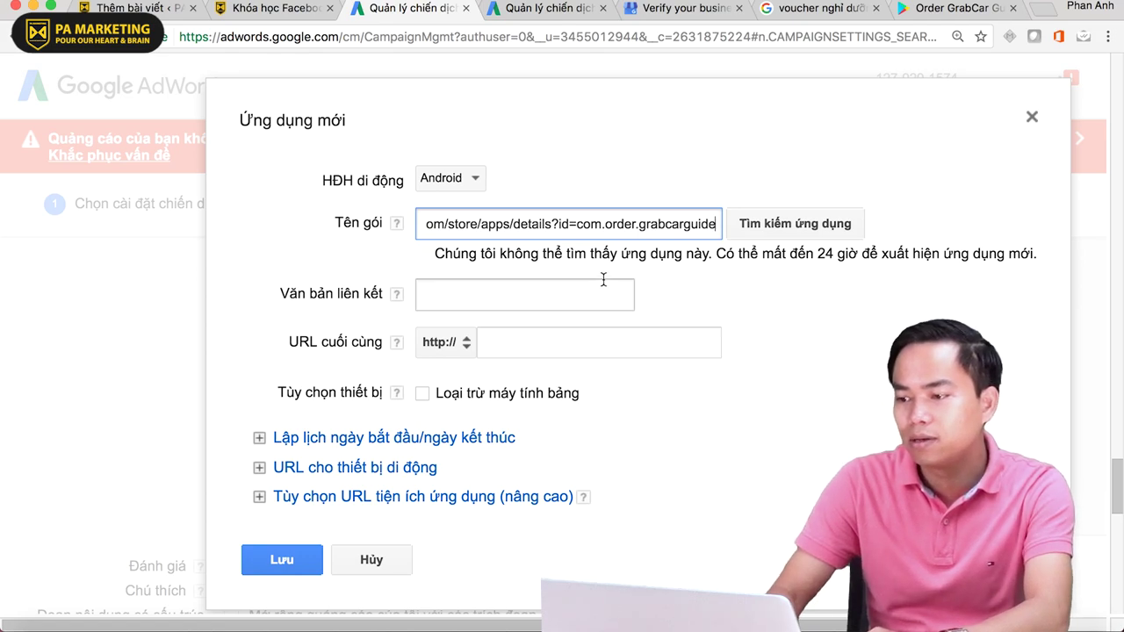
key(super+a)
key(BackSpace)
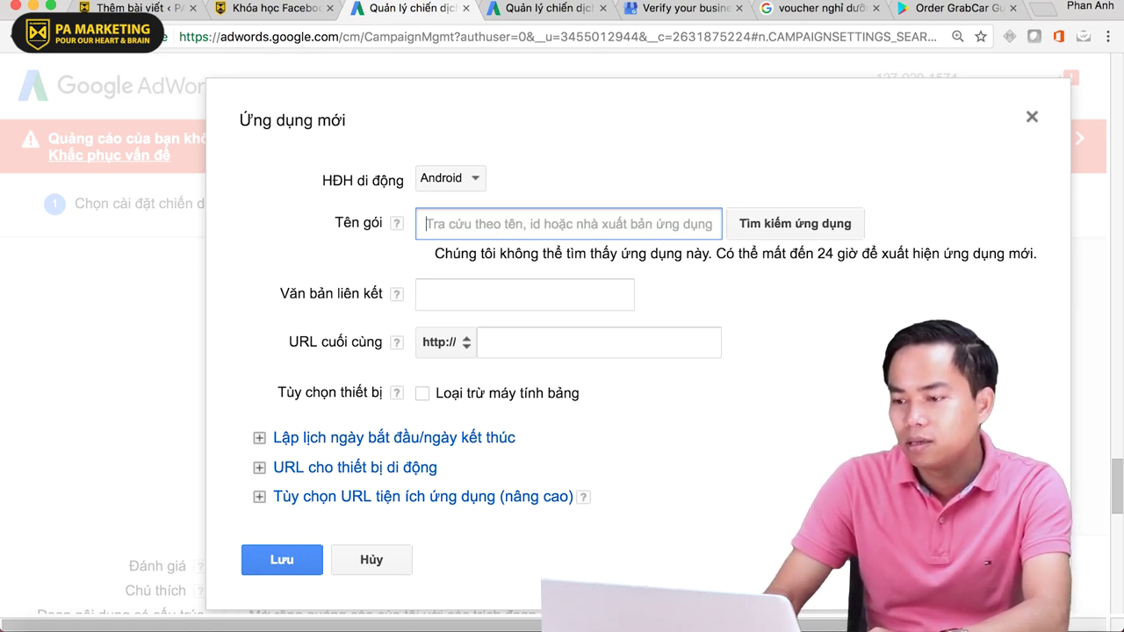
click(924, 10)
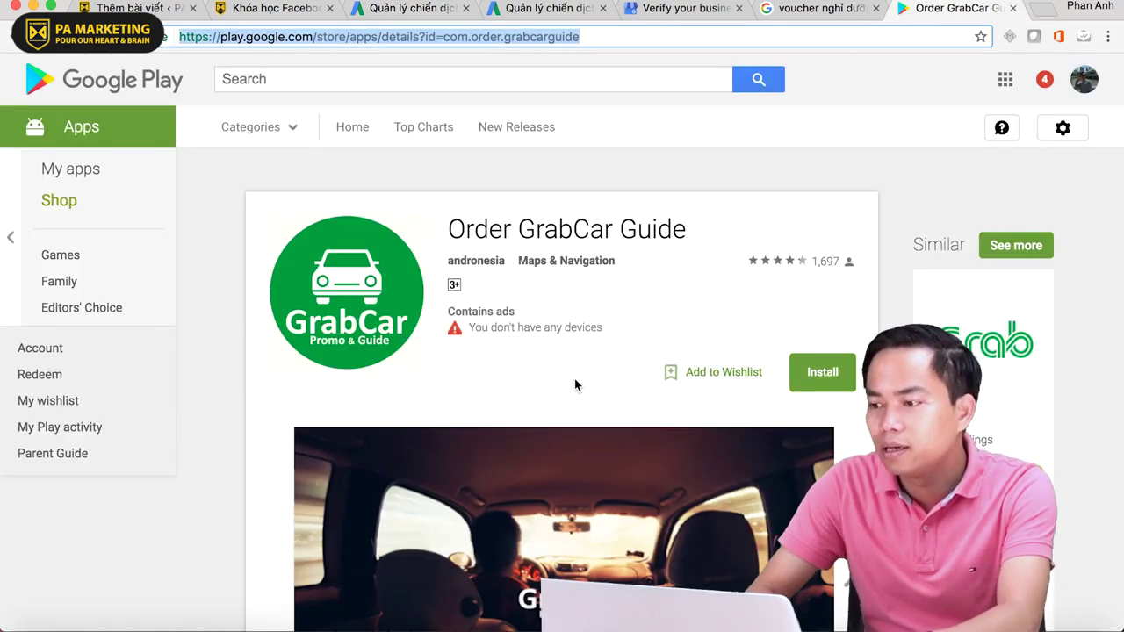
- Scroll through the Order GrabCar Guide page down to its reviews
scroll(581, 370, down, 2)
scroll(582, 364, down, 2)
scroll(581, 363, up, 2)
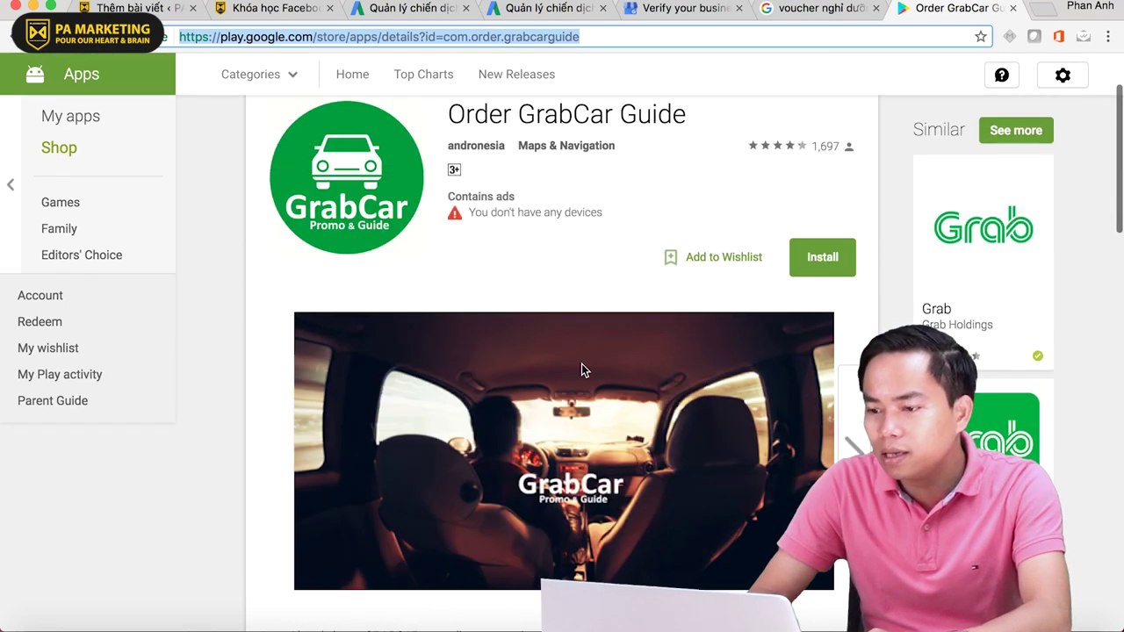
scroll(581, 364, down, 1)
scroll(582, 369, down, 6)
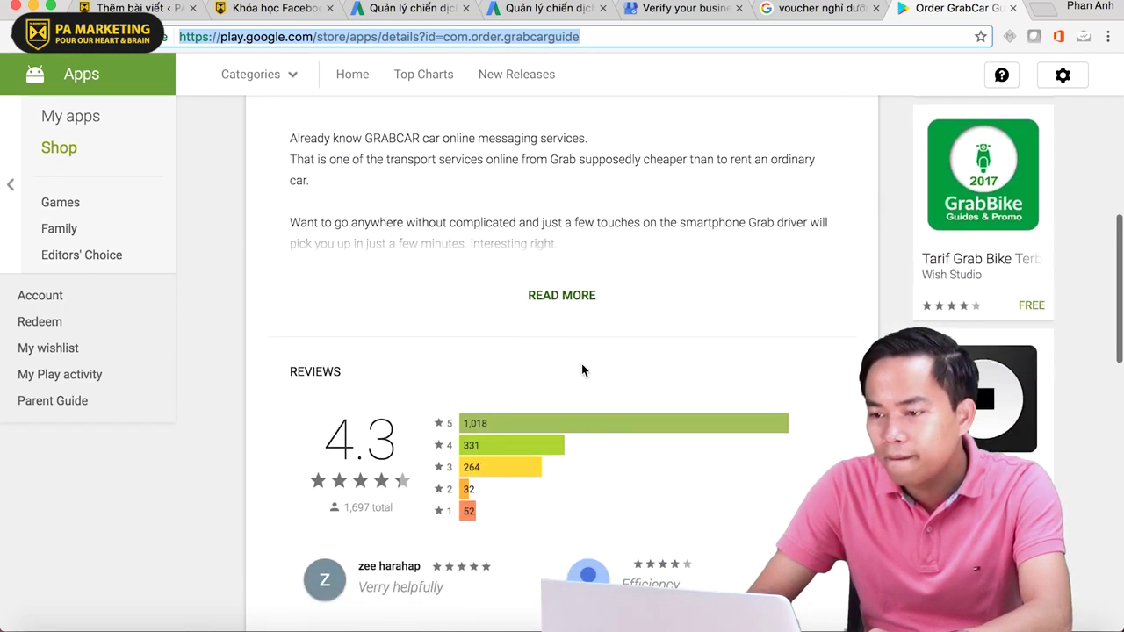
scroll(581, 363, up, 7)
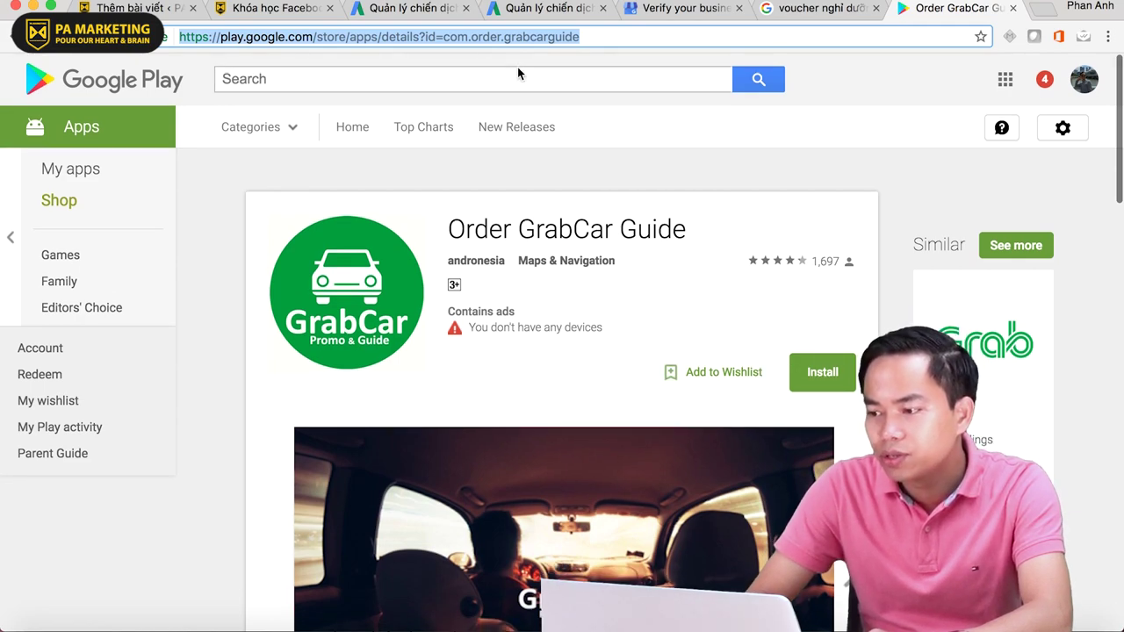
scroll(652, 127, down, 1)
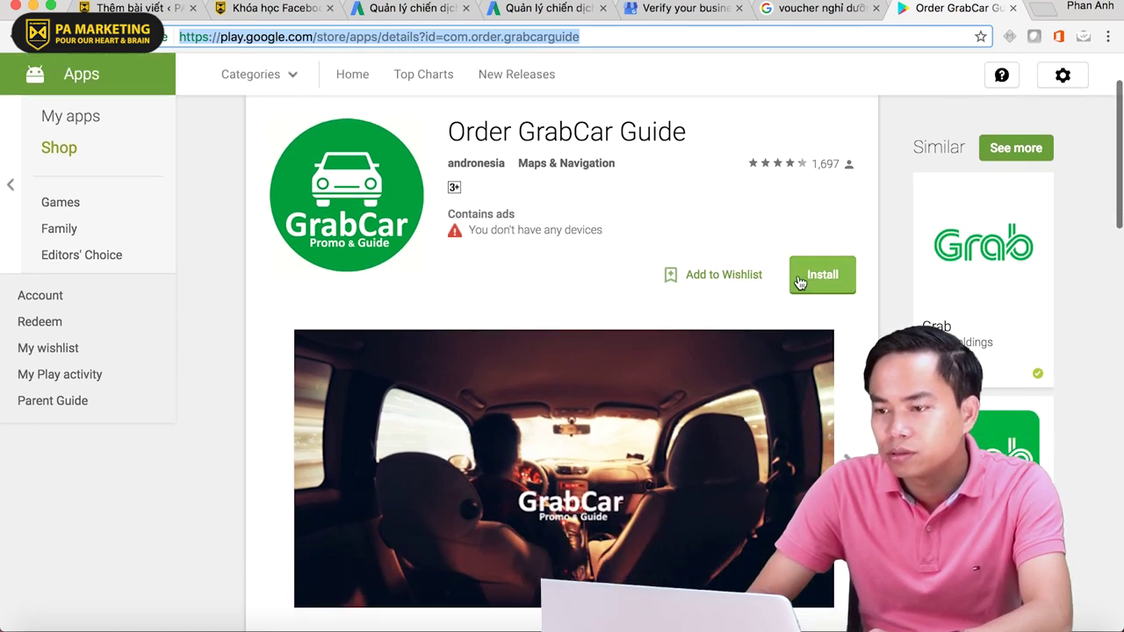
- Try installing the app, abandon the sign-in page, and return to the AdWords tab
click(798, 281)
scroll(543, 280, down, 2)
scroll(543, 282, down, 2)
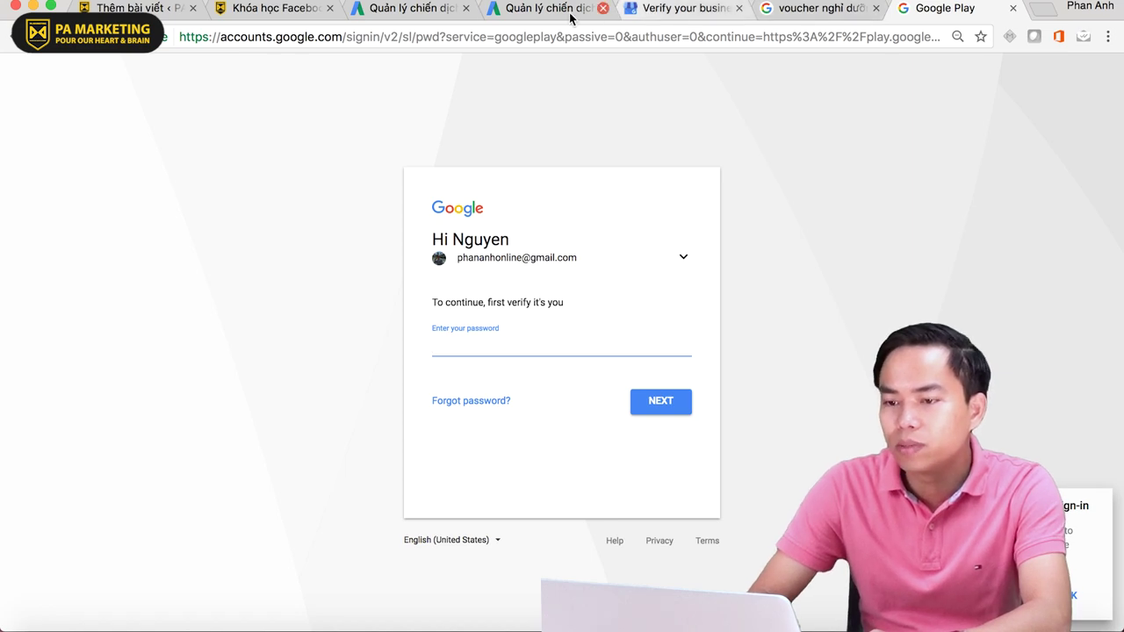
click(14, 41)
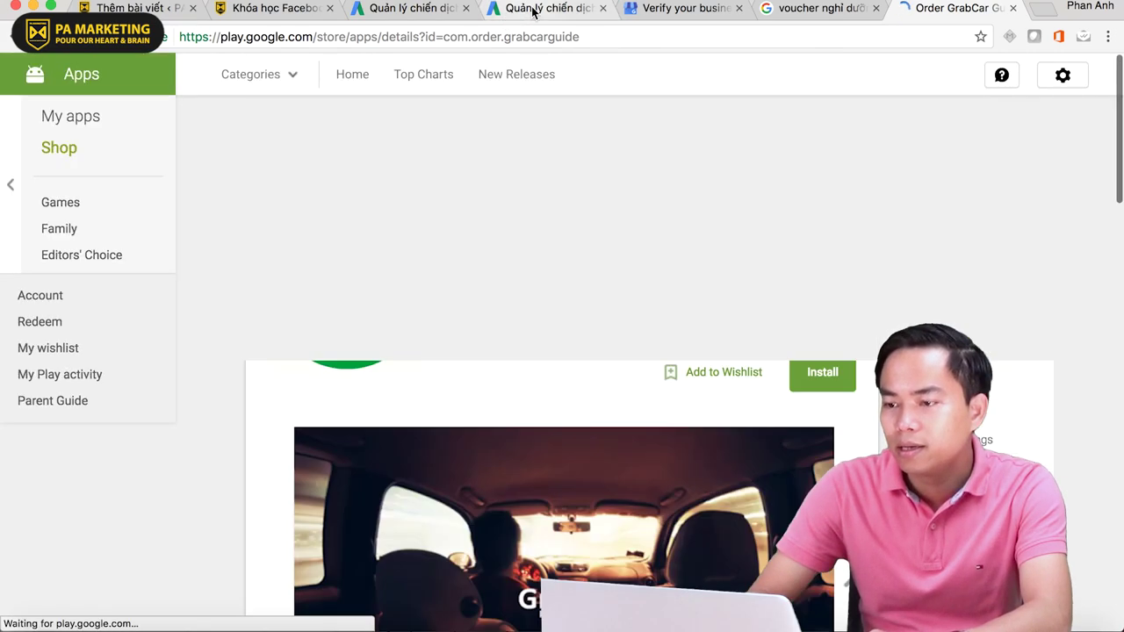
click(533, 11)
- Search app packages for 'grab' in 'Tên gói', then refine the search to 'grabtaxi'
click(426, 11)
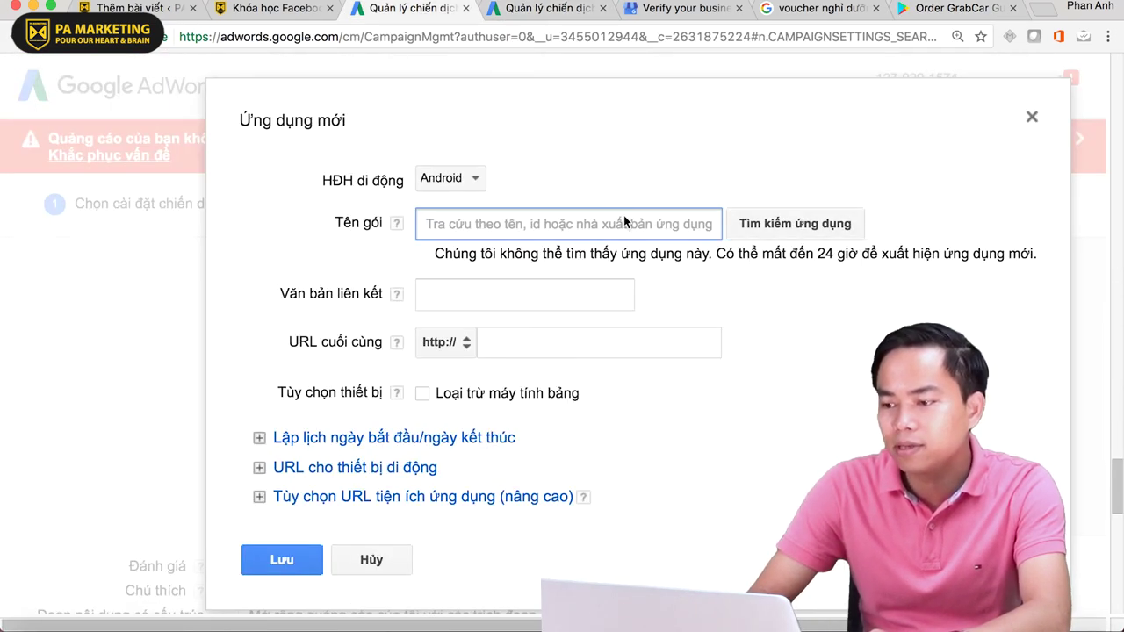
click(818, 246)
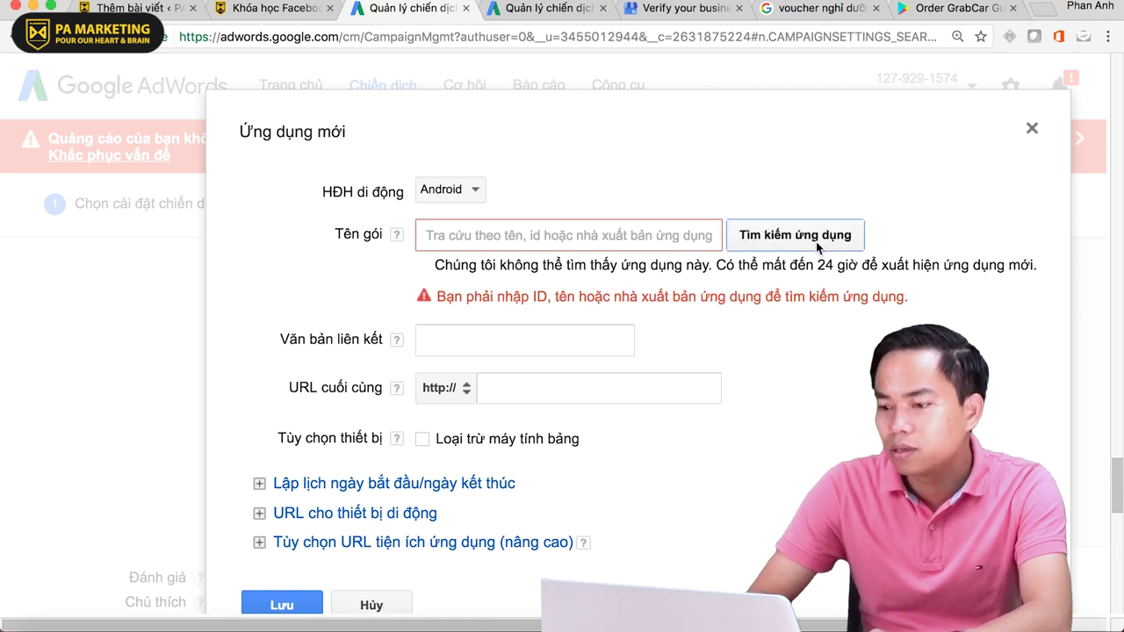
click(541, 248)
text(grab)
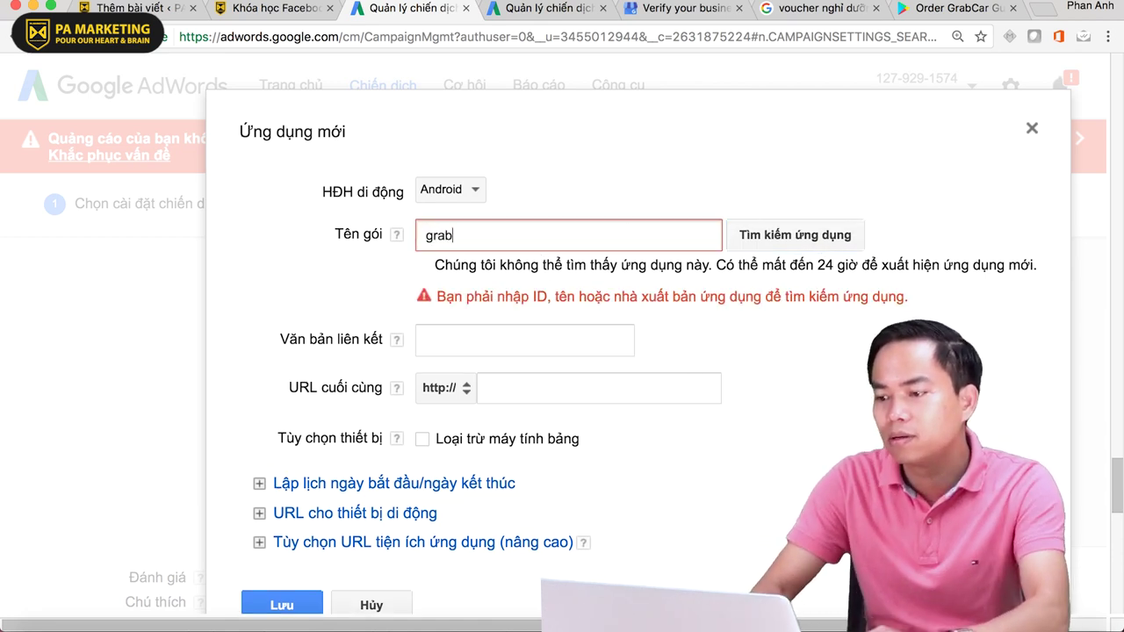
click(799, 237)
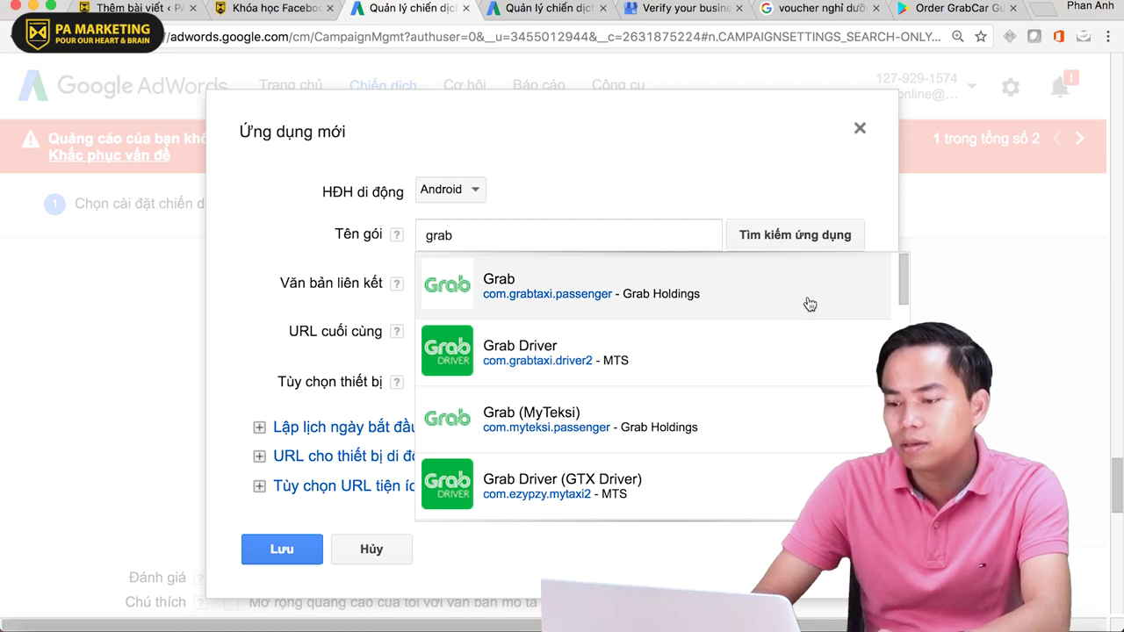
scroll(810, 304, down, 4)
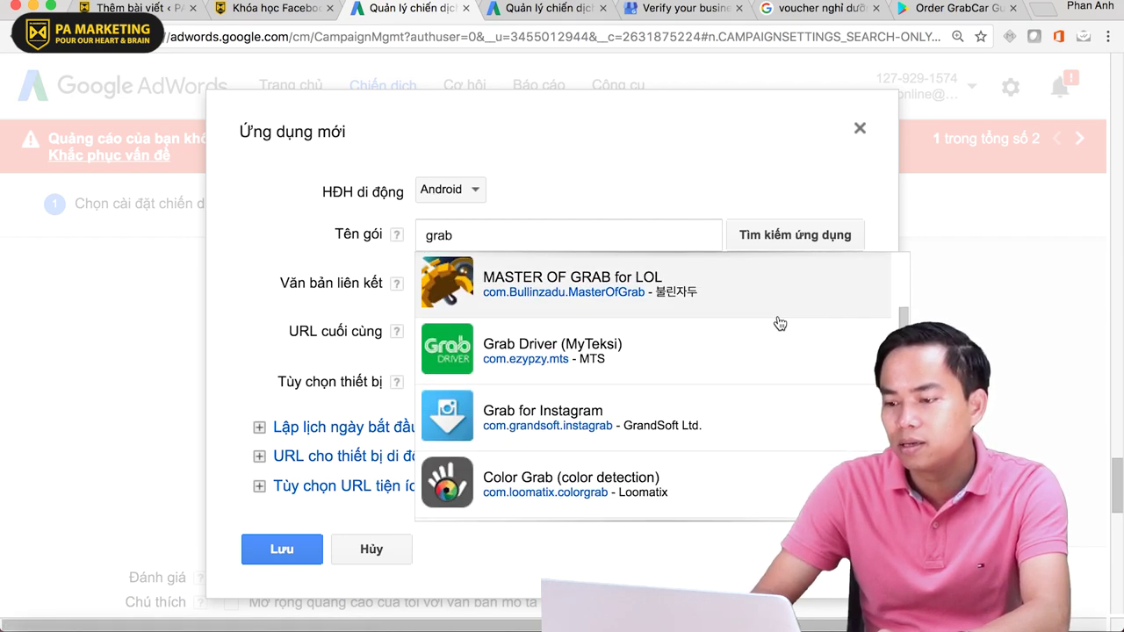
scroll(703, 359, down, 5)
scroll(705, 361, up, 1)
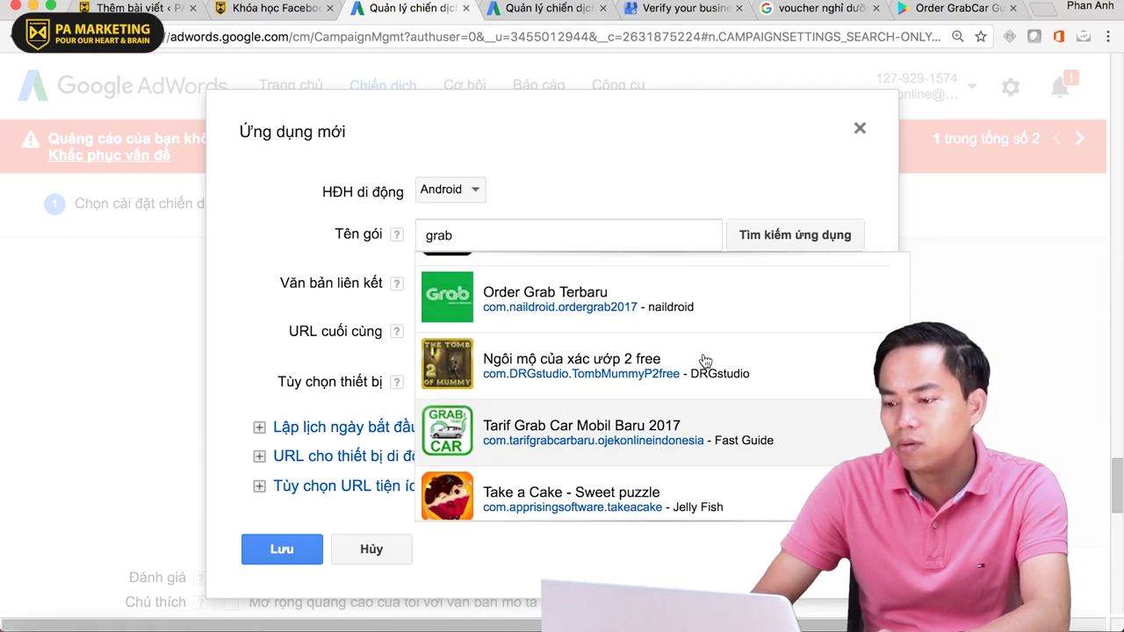
text(tã)
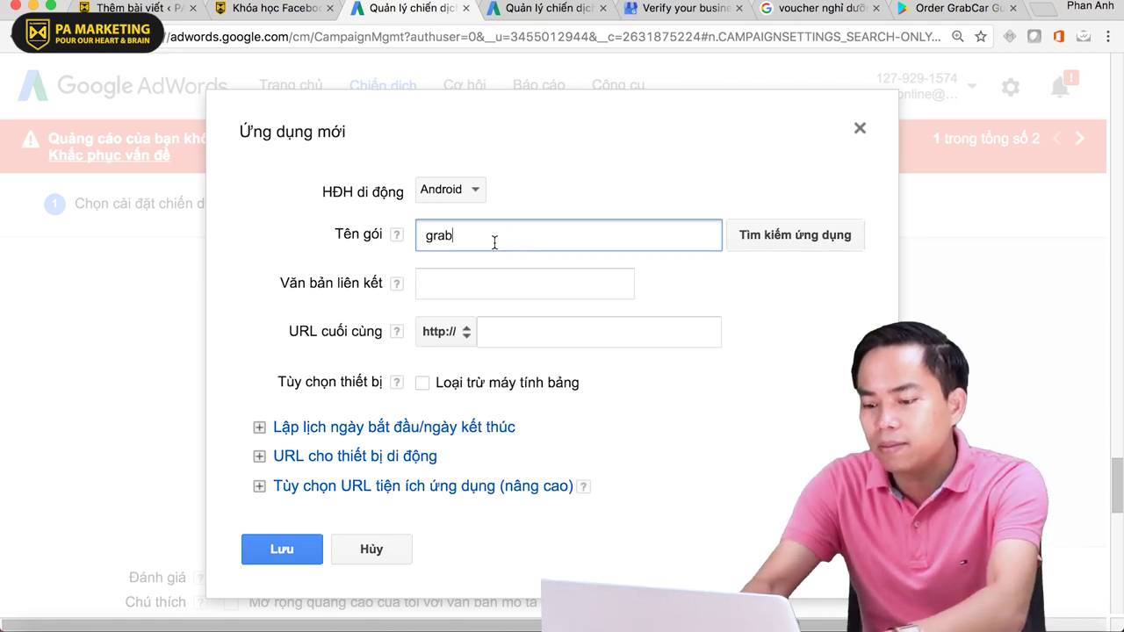
text(xi)
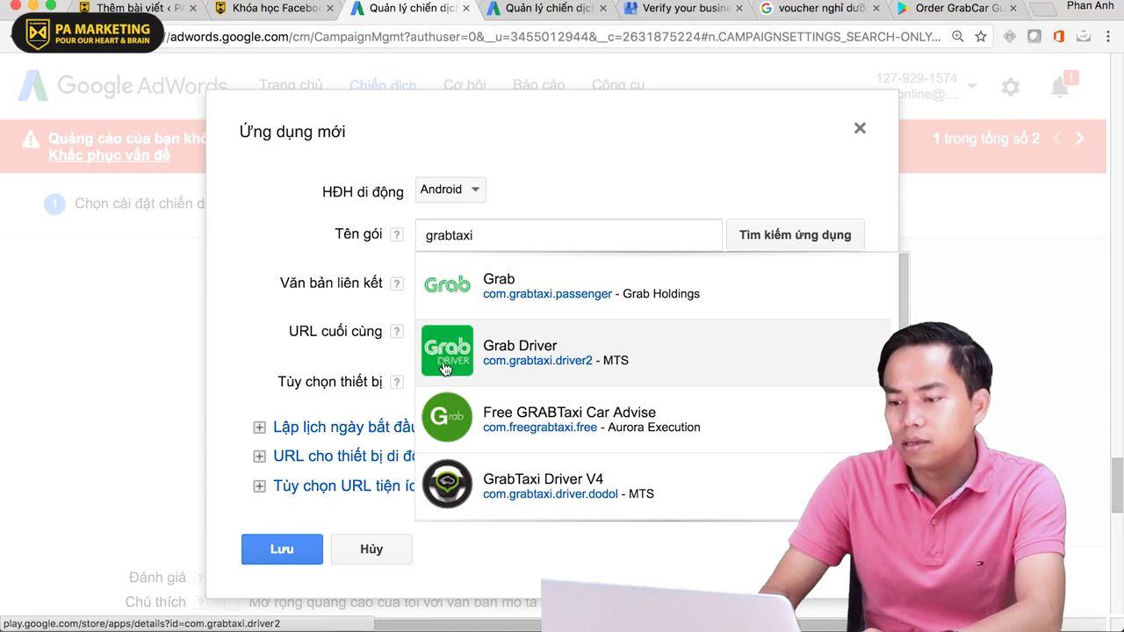
- Pick Grab Driver (com.grabtaxi.driver2), inspect its final URL and date options, then close the form unsaved
click(452, 362)
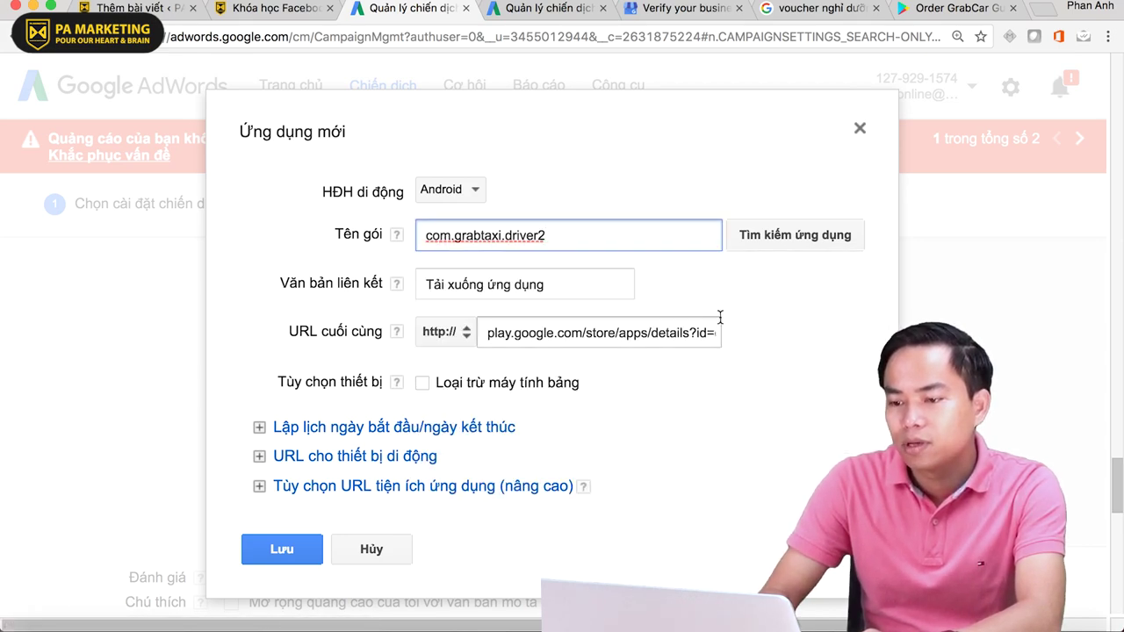
click(488, 334)
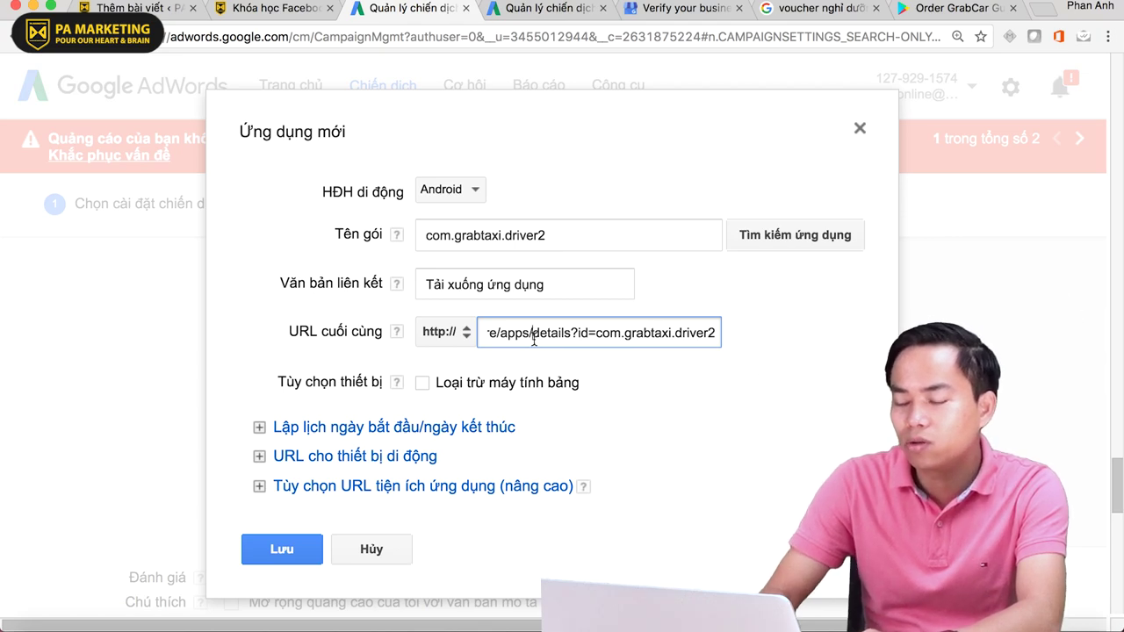
scroll(452, 342, down, 1)
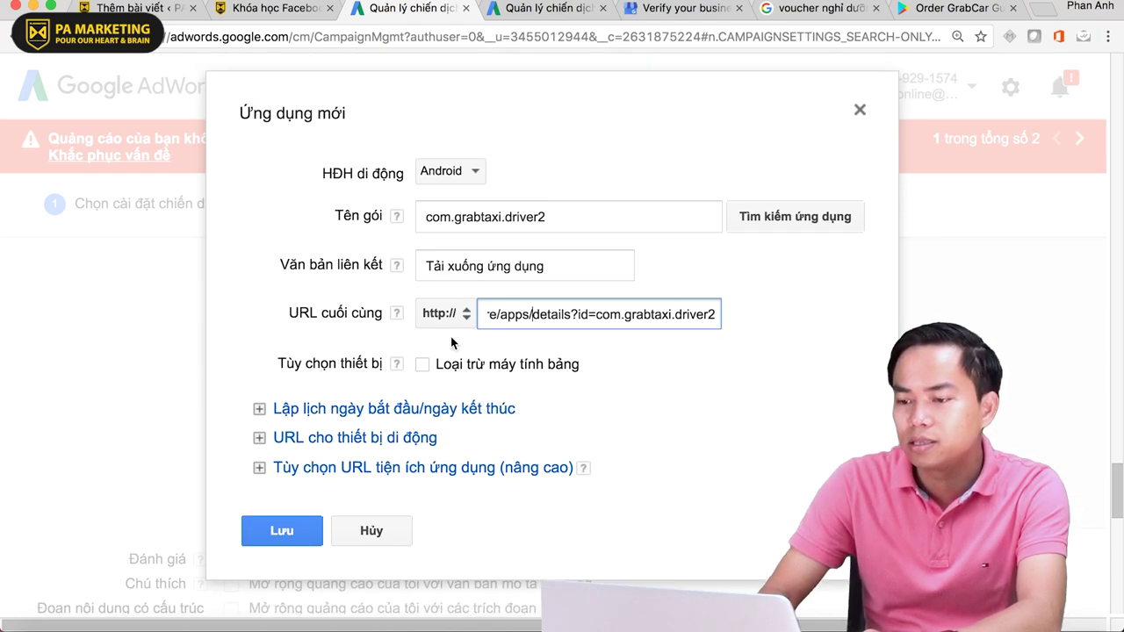
scroll(452, 343, up, 3)
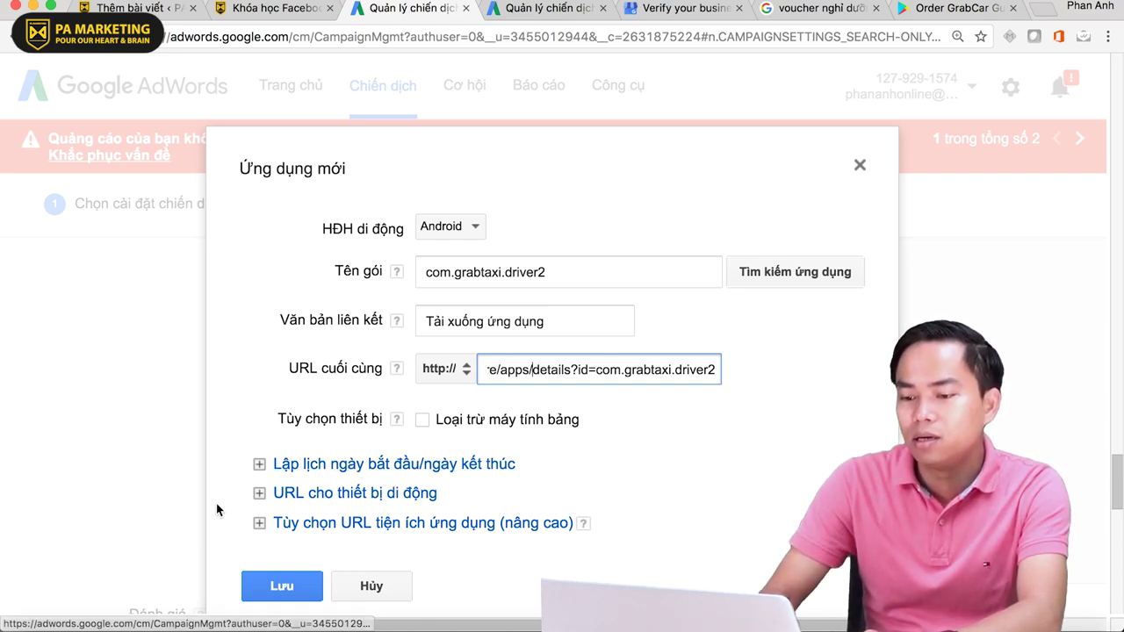
click(259, 472)
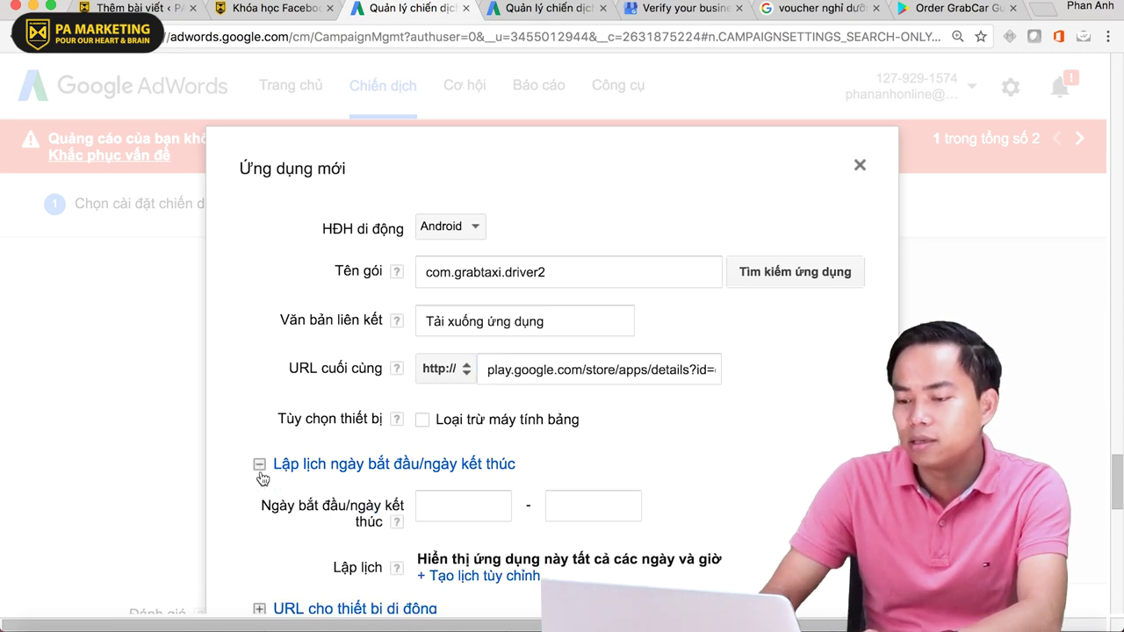
scroll(554, 474, down, 3)
scroll(868, 282, up, 8)
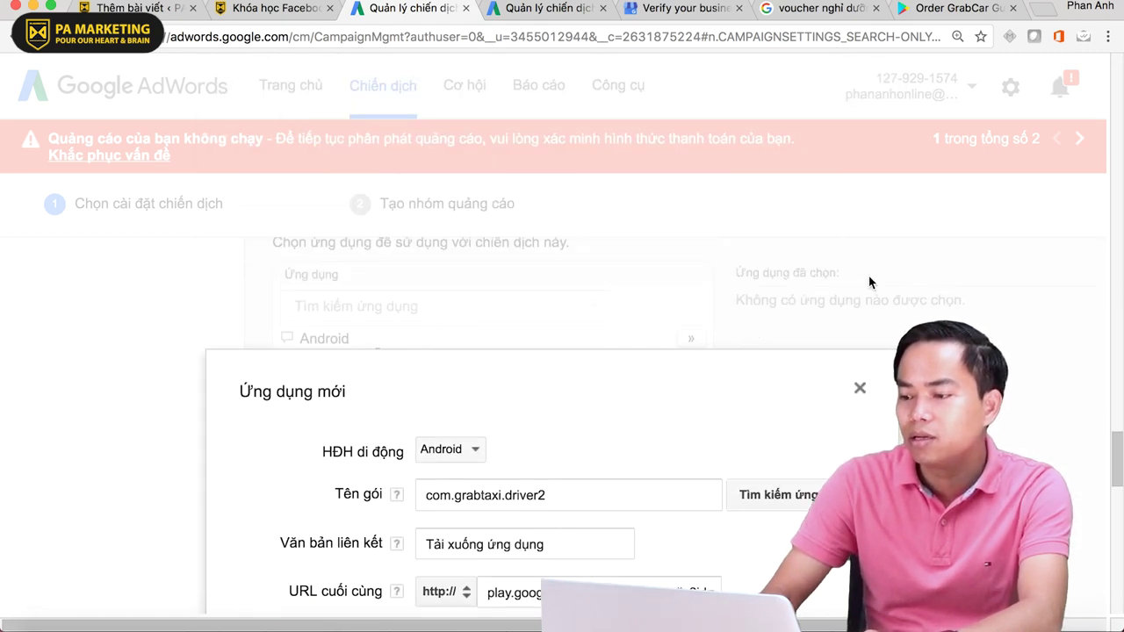
scroll(843, 395, down, 2)
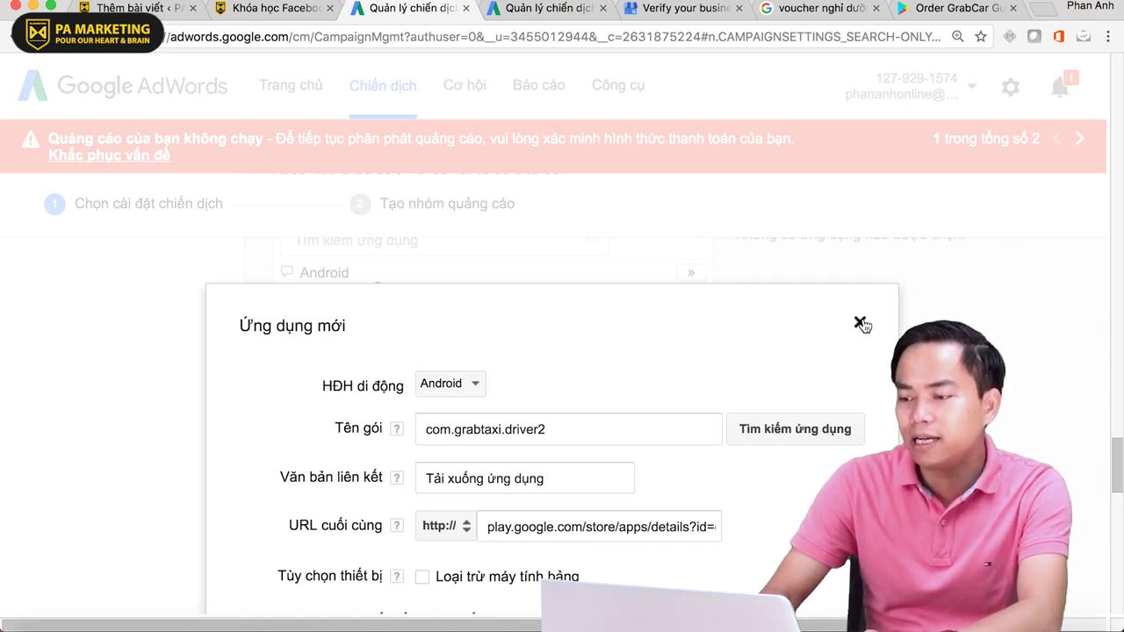
click(860, 324)
scroll(553, 379, up, 4)
scroll(554, 382, down, 1)
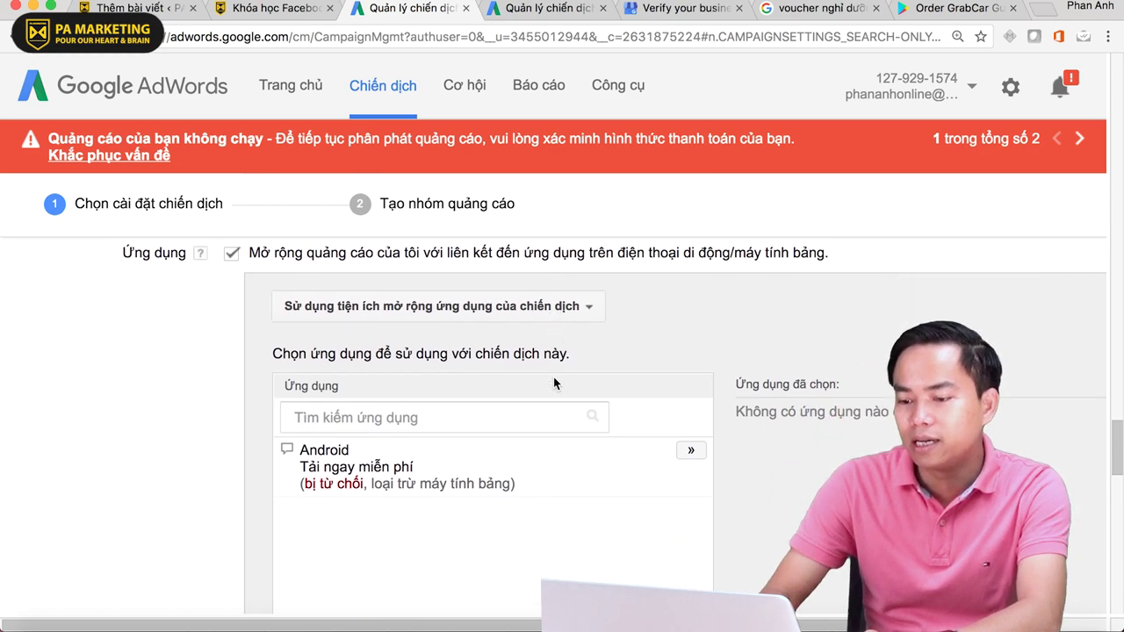
- Create and save a new app extension for Uber (com.ubercab) found by searching 'uber'
scroll(553, 381, down, 2)
scroll(400, 443, down, 3)
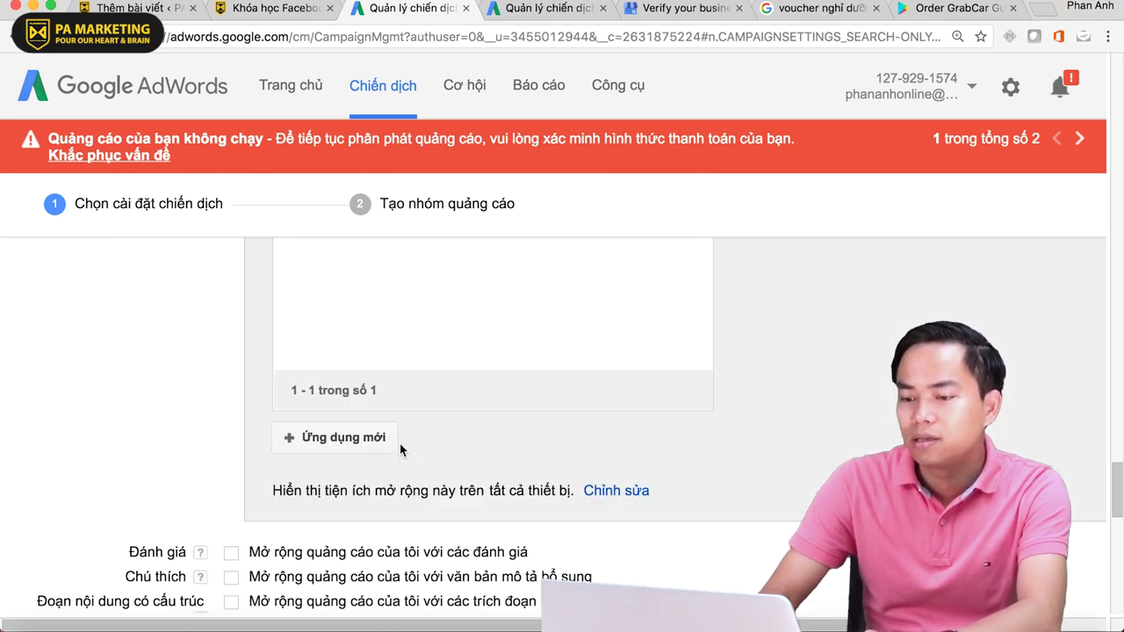
scroll(400, 450, up, 2)
scroll(400, 447, down, 1)
click(328, 489)
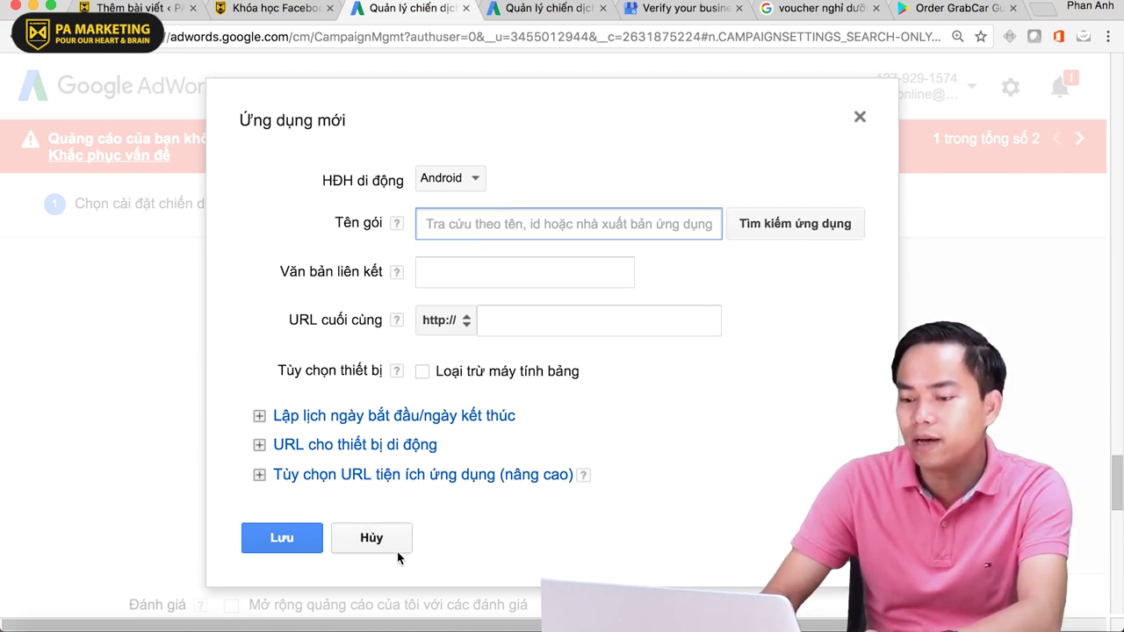
click(538, 228)
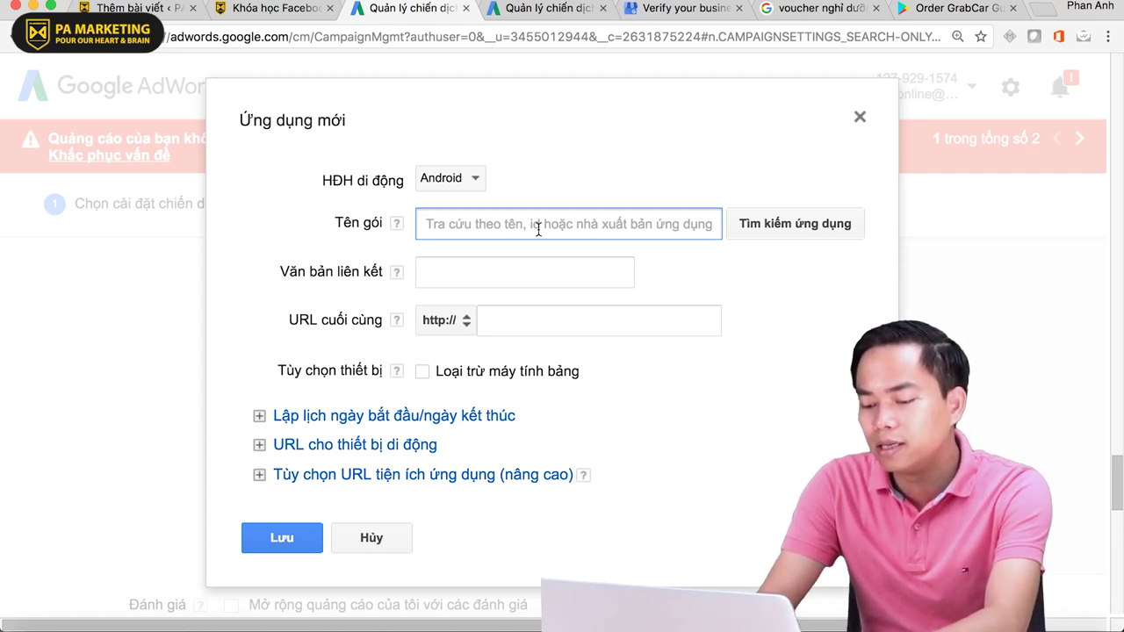
text(uber)
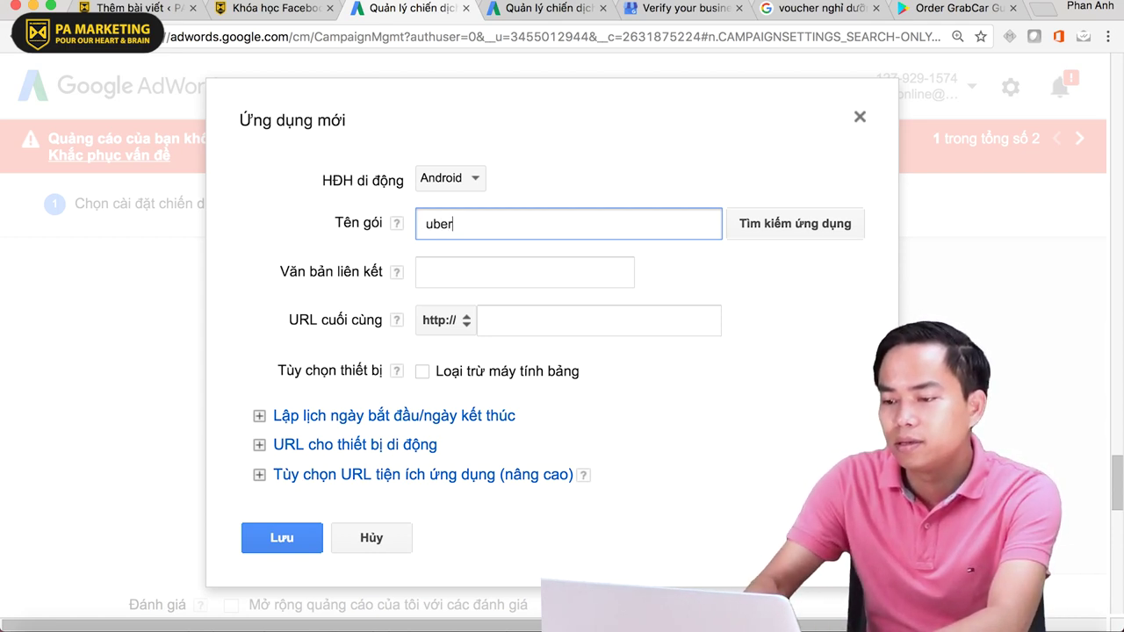
click(788, 230)
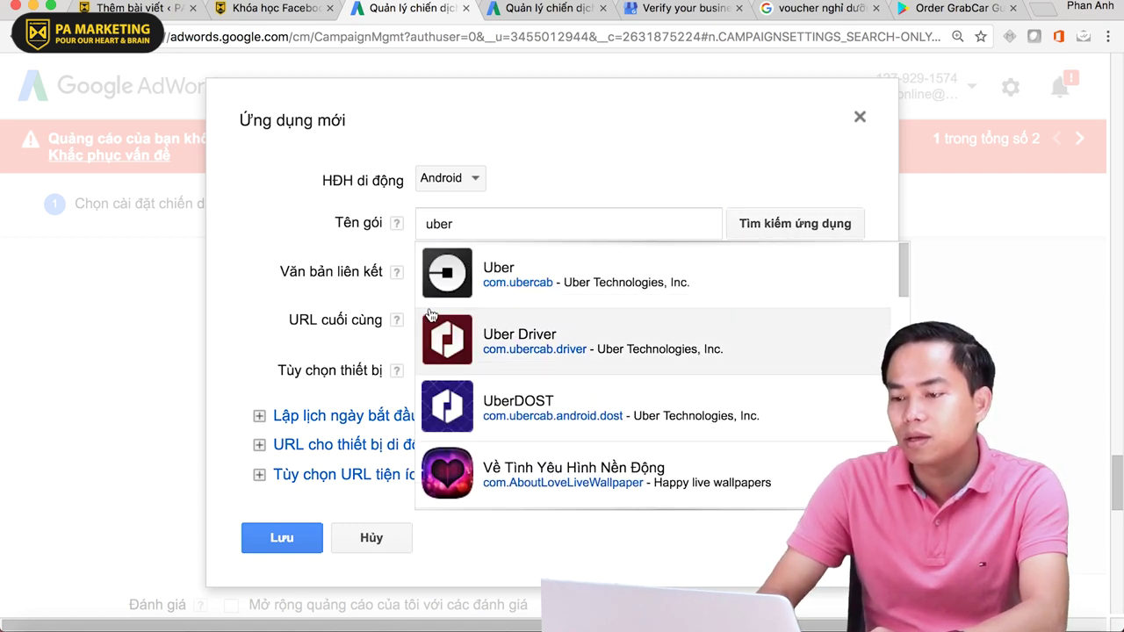
click(709, 255)
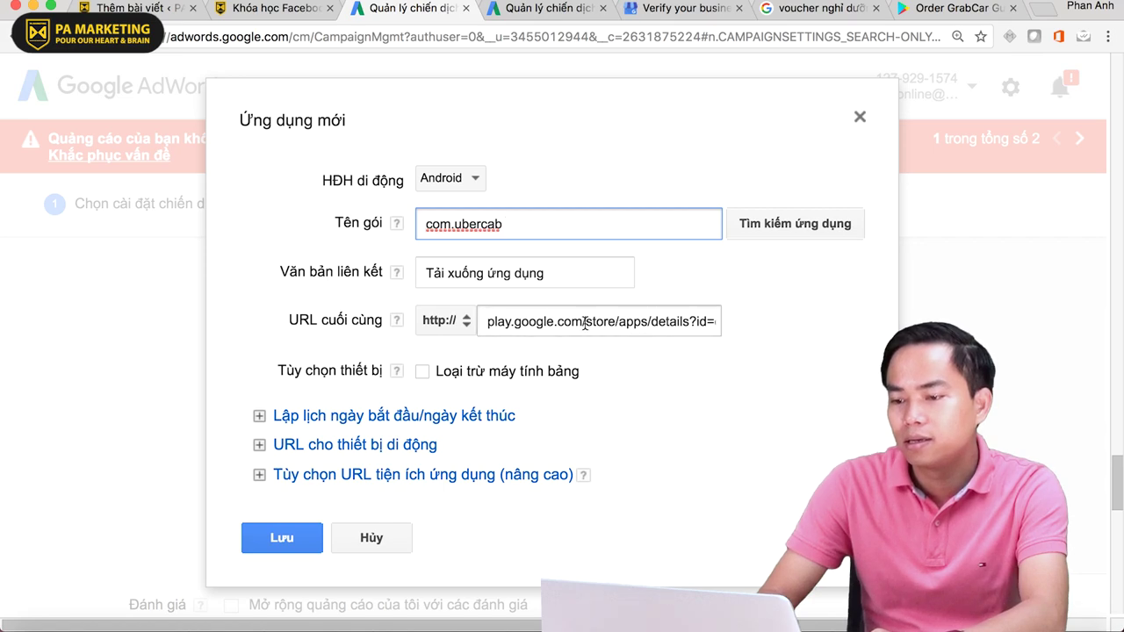
click(286, 538)
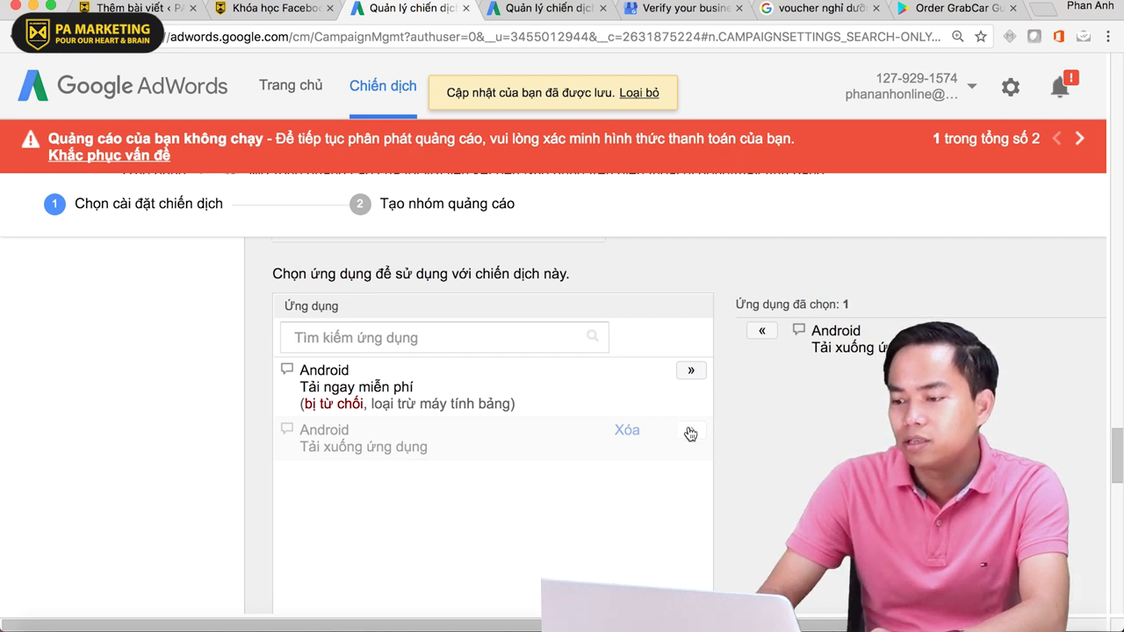
- Remove the previously selected app and add the new Uber download app to the campaign
scroll(889, 340, down, 1)
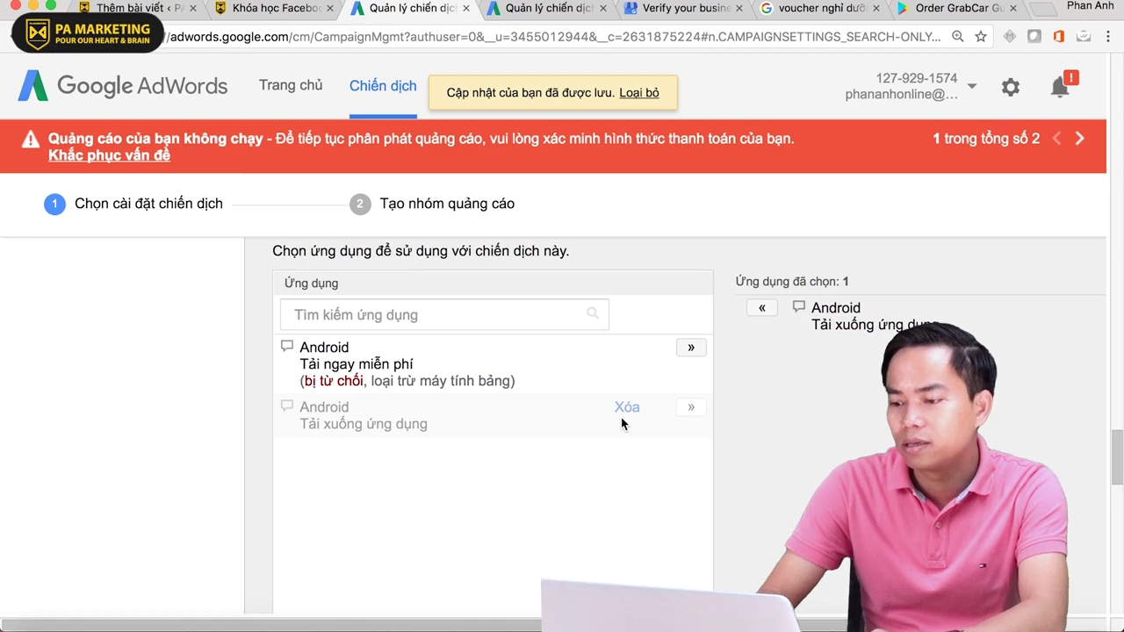
scroll(511, 456, down, 5)
scroll(511, 456, down, 2)
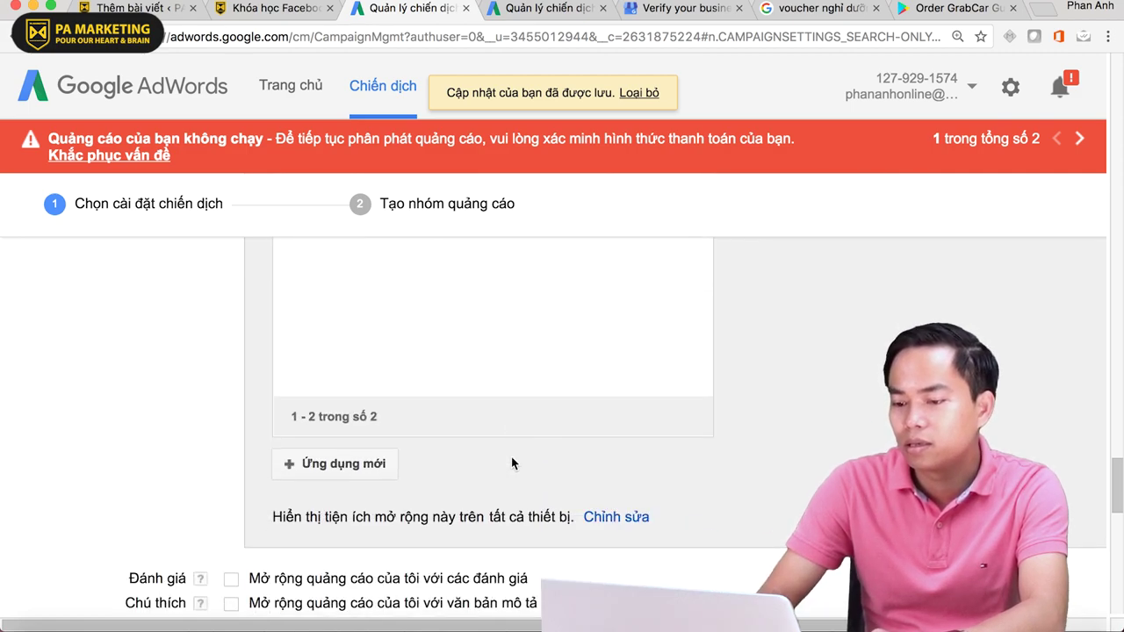
scroll(511, 456, up, 6)
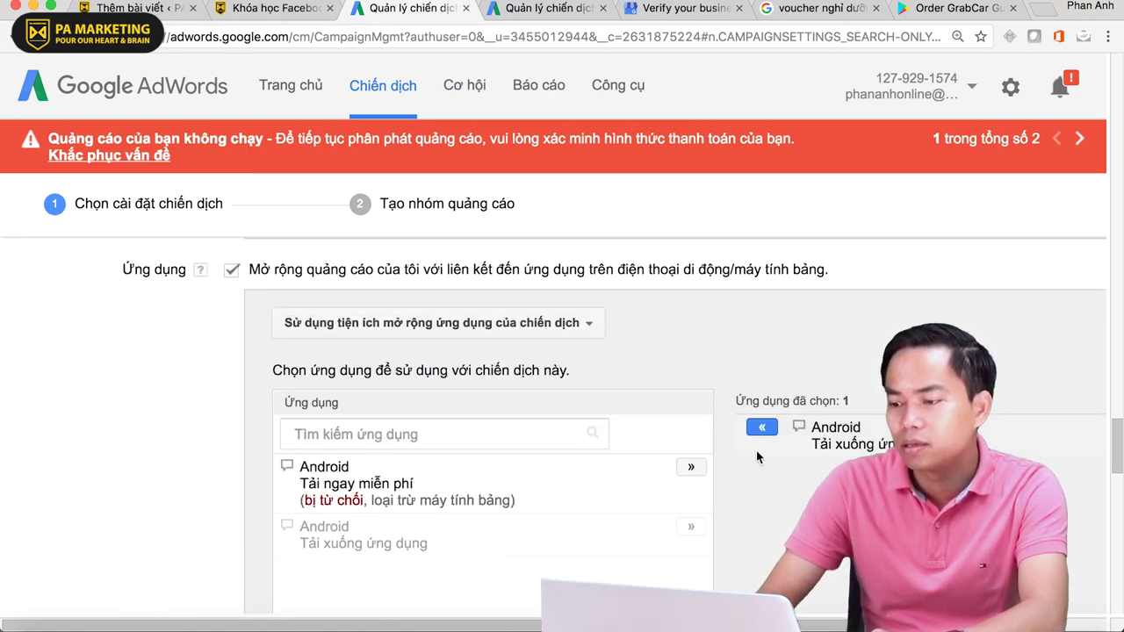
click(760, 427)
scroll(742, 447, down, 1)
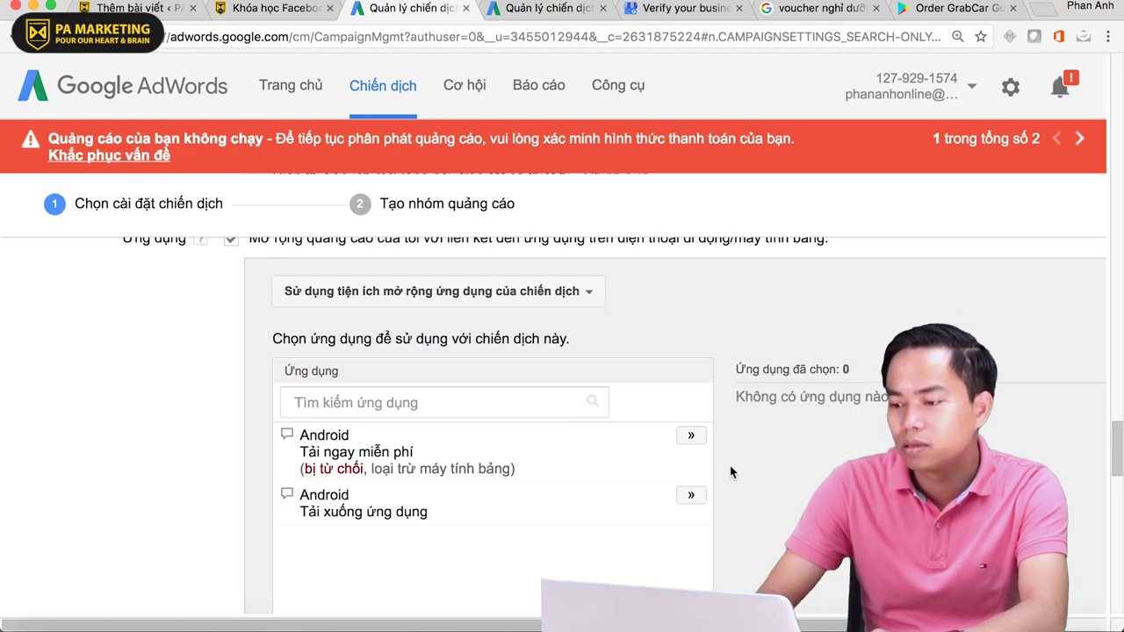
click(690, 495)
scroll(788, 479, down, 4)
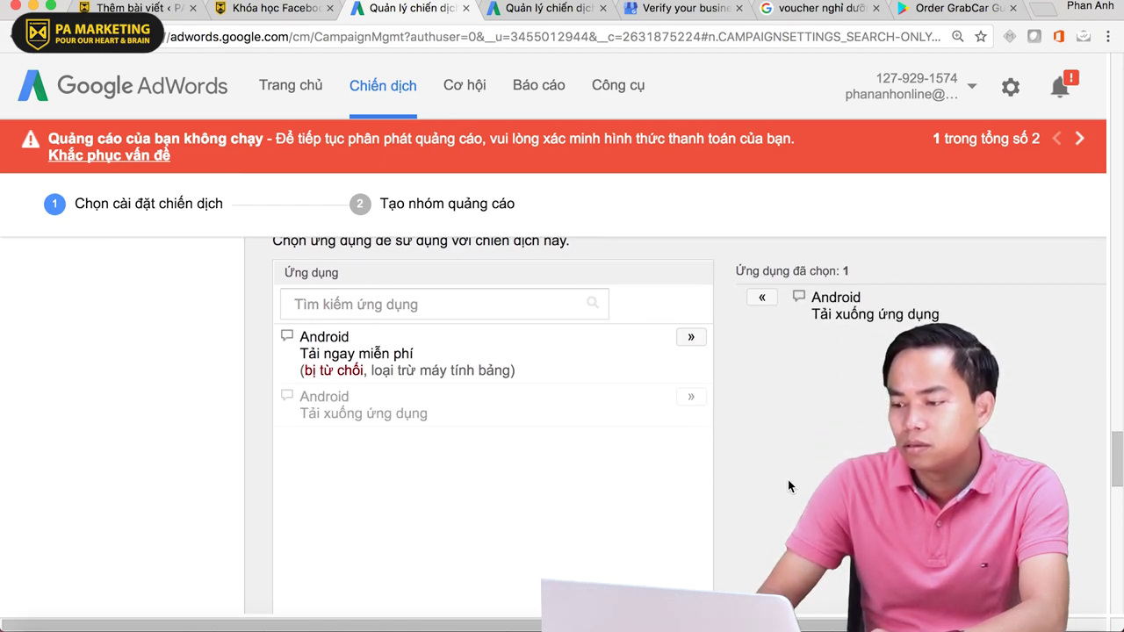
scroll(788, 480, up, 6)
scroll(788, 480, down, 10)
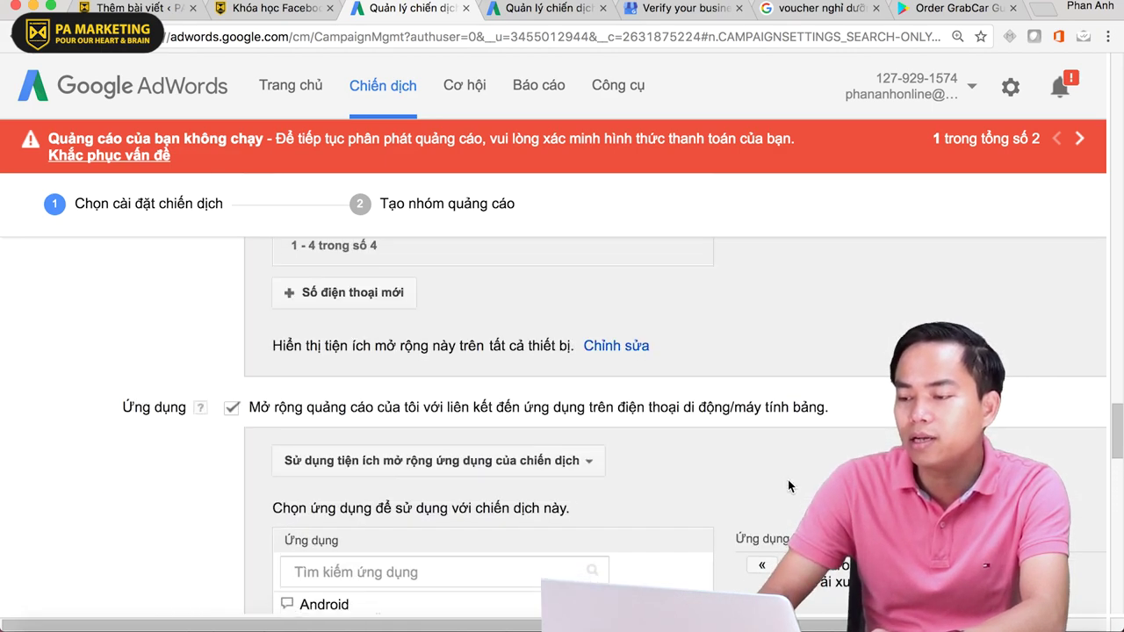
- Turn on review extensions (Đánh giá) for the campaign
scroll(788, 480, up, 3)
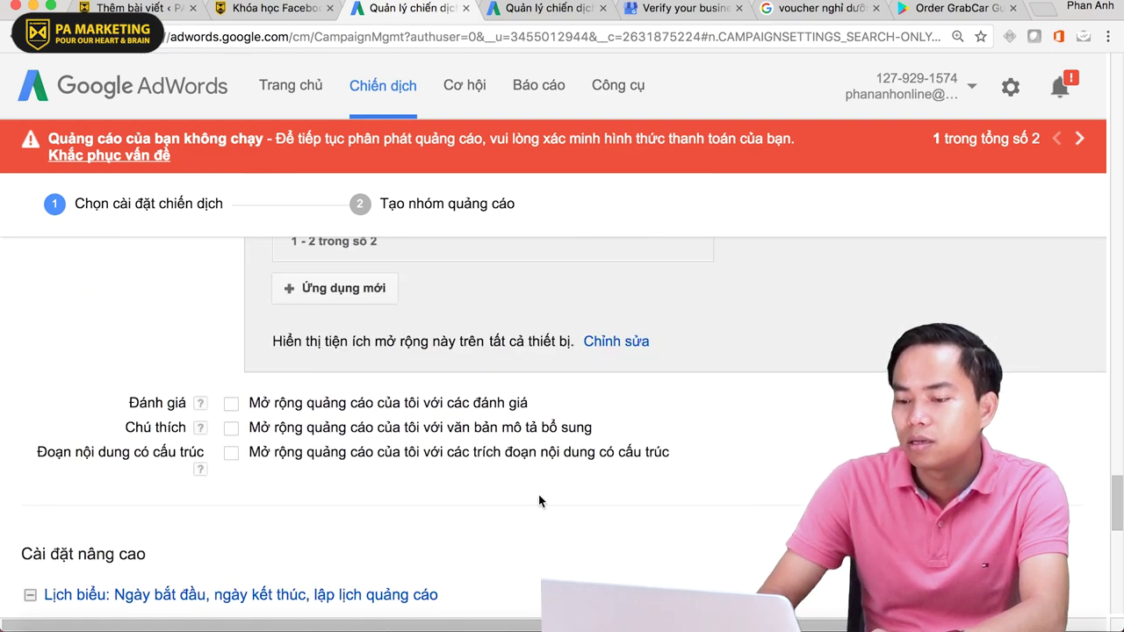
click(231, 404)
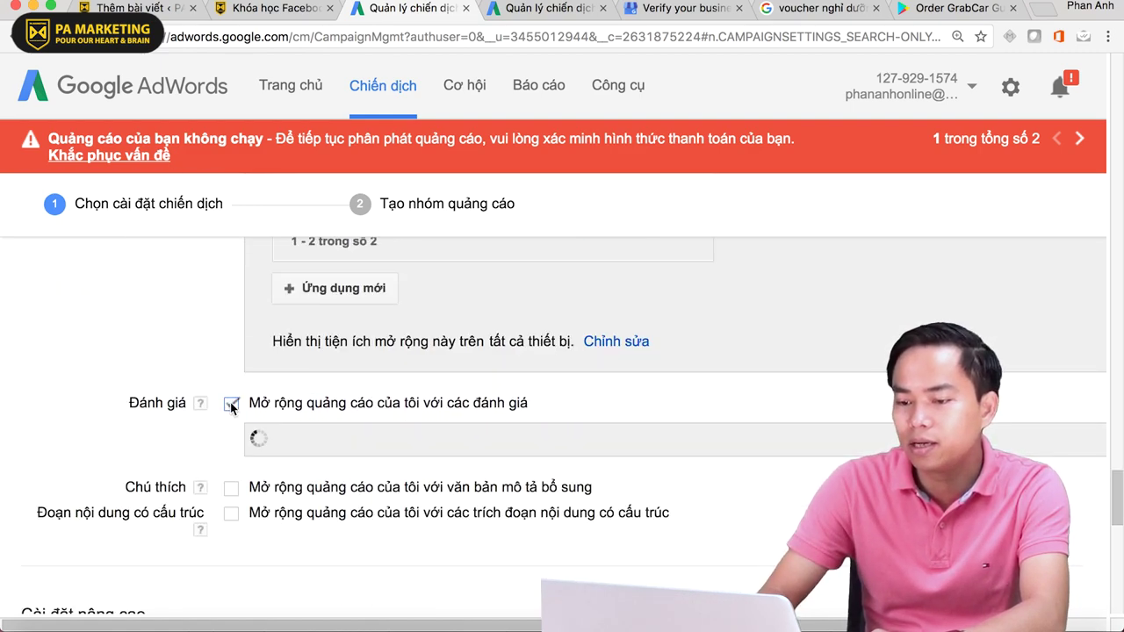
scroll(659, 427, down, 2)
scroll(658, 425, down, 5)
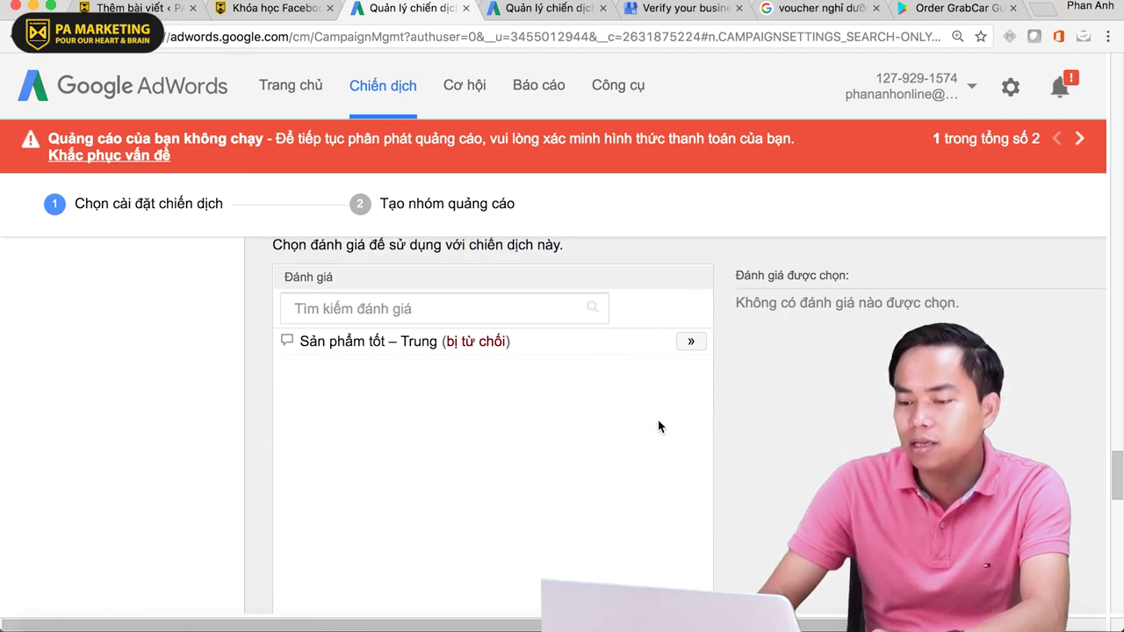
scroll(657, 427, down, 3)
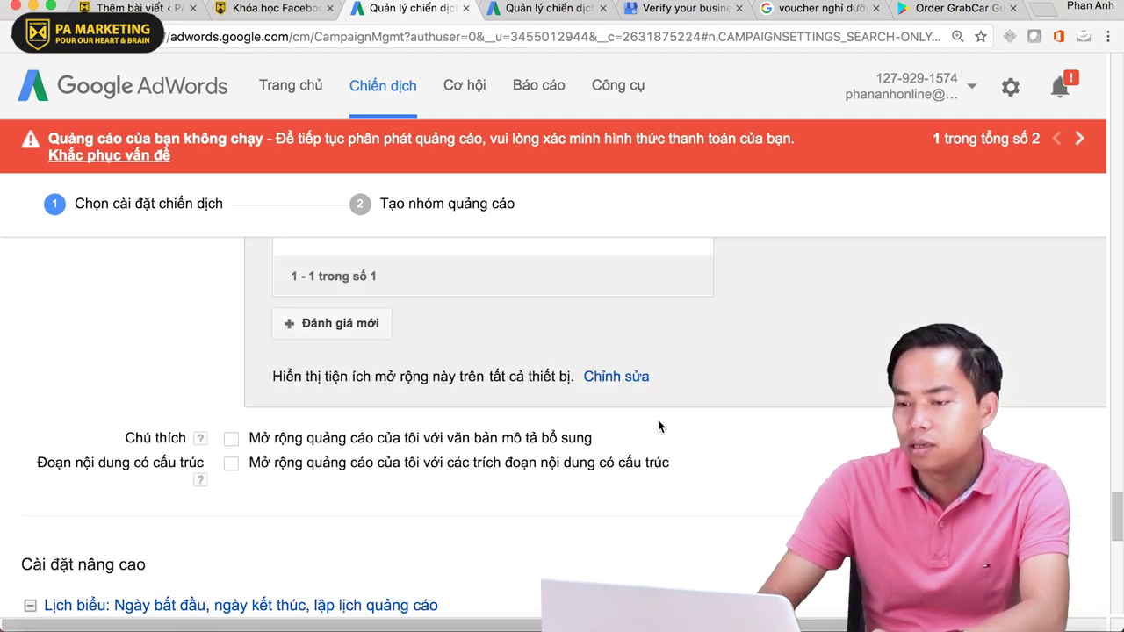
scroll(658, 426, up, 2)
- Start an exact-quote review reading 'Tội đaã sử dụng và rat hài long' with the reviewer's attribution
click(333, 459)
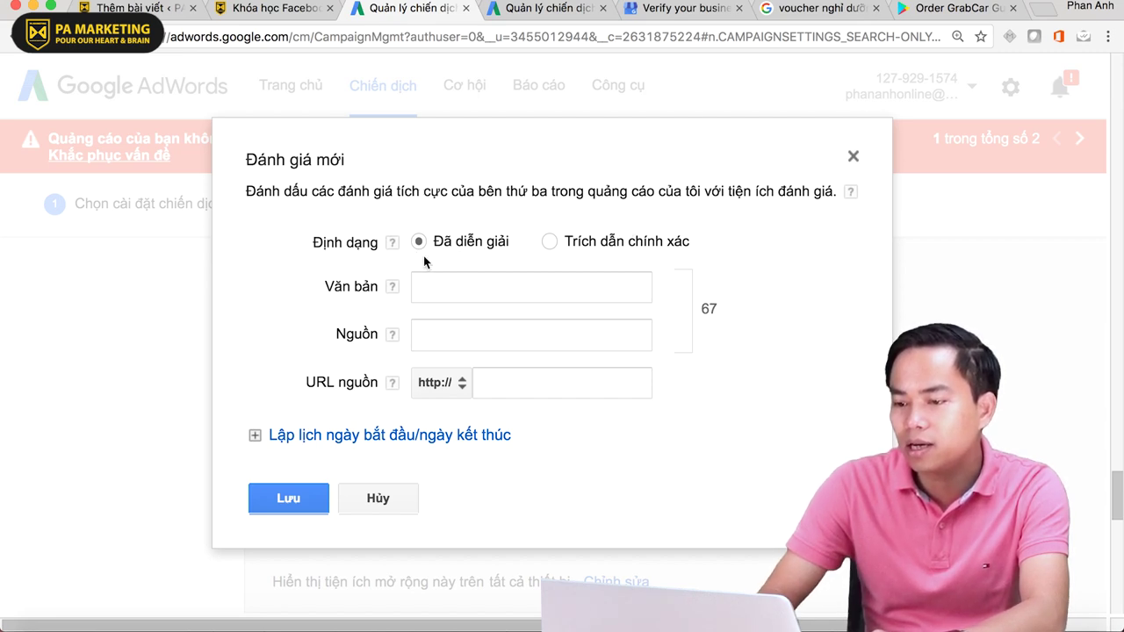
click(551, 242)
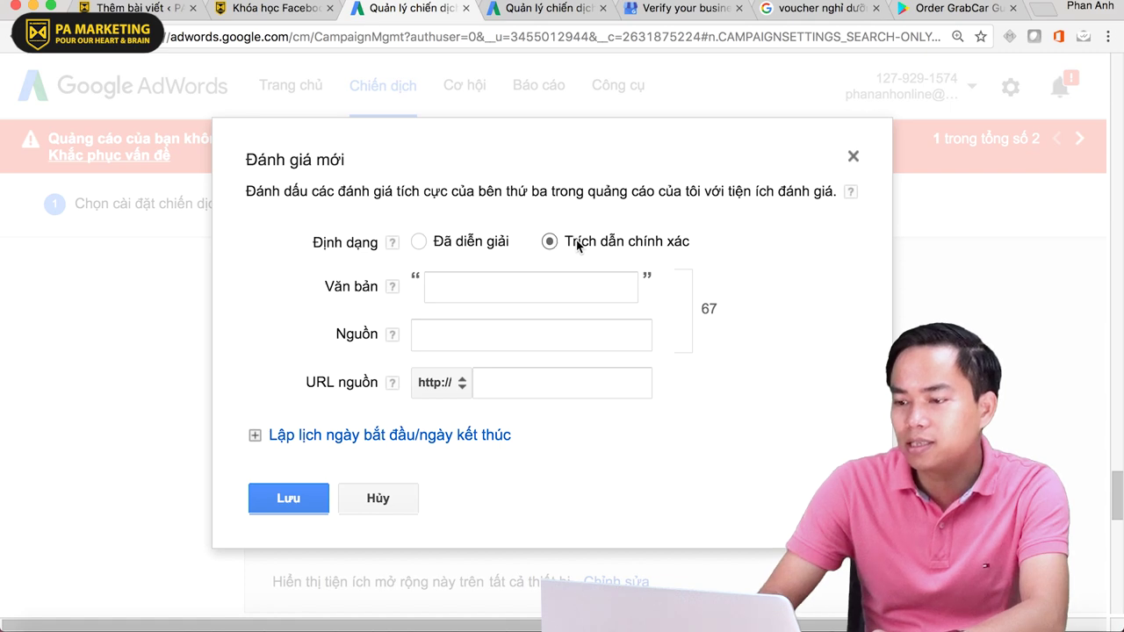
click(471, 285)
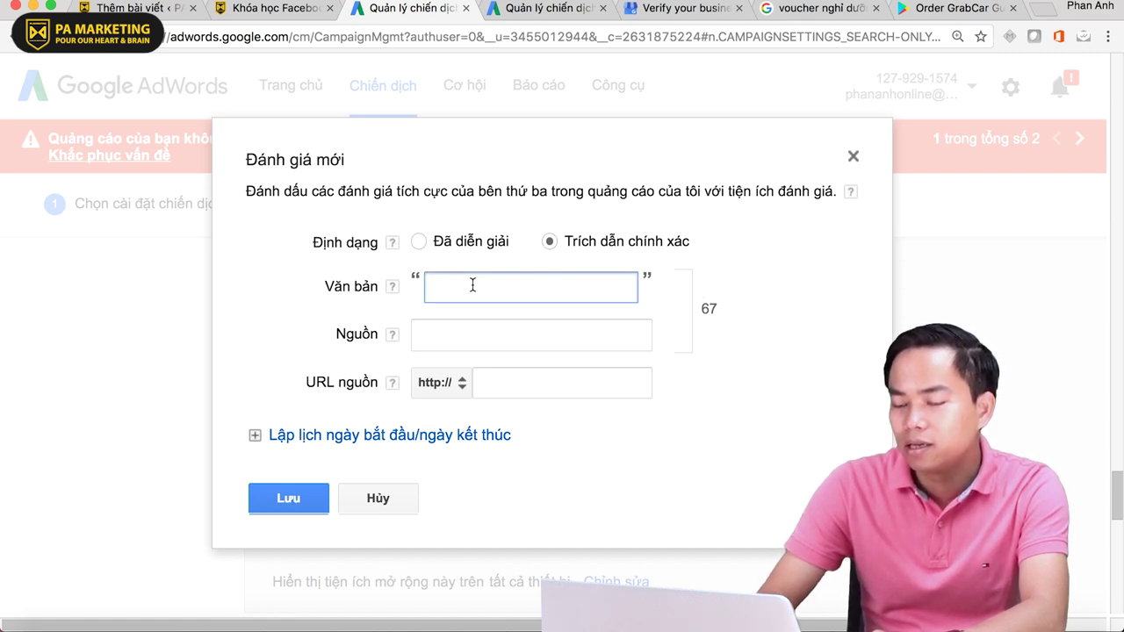
text(Tội đaã s)
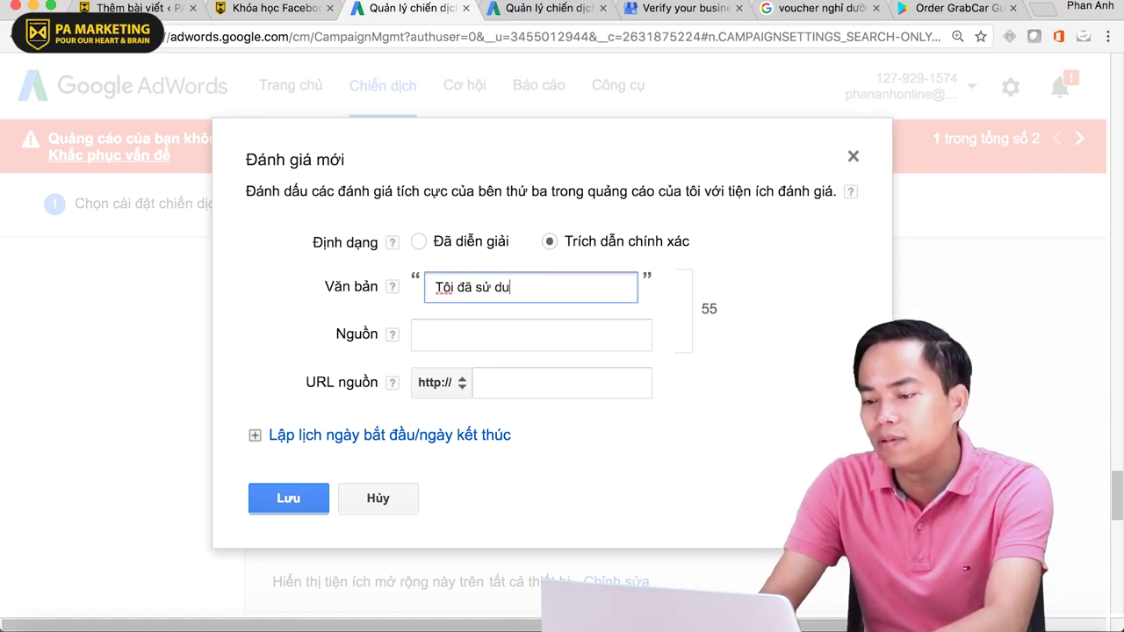
text(ử dụng và ra)
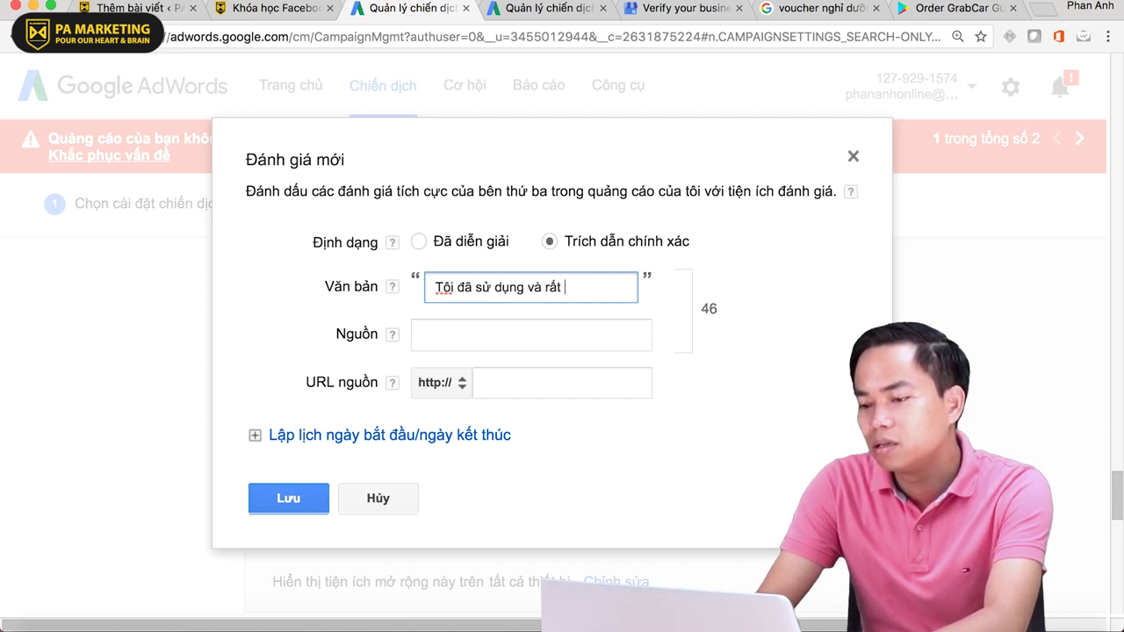
text(t hài long.)
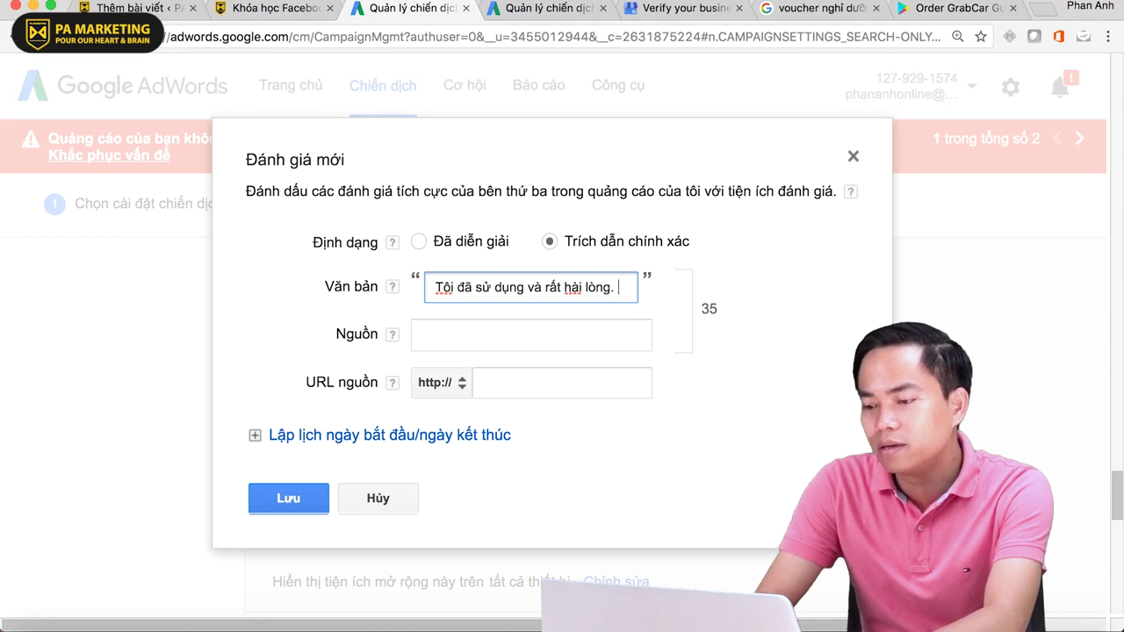
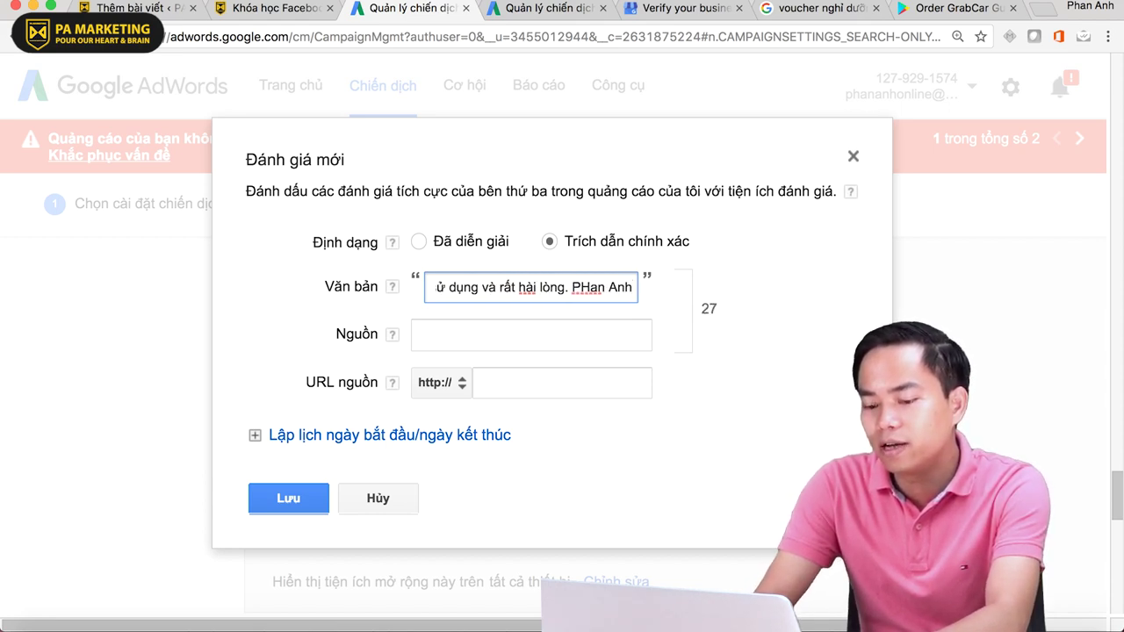
text( - CEO )
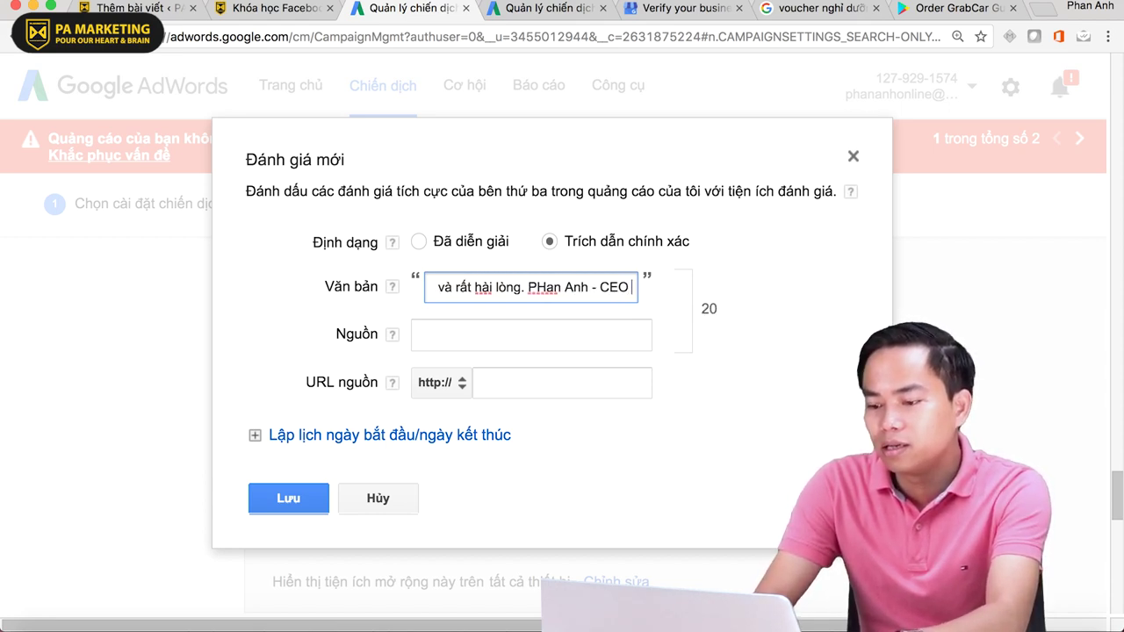
text(PA Marketing)
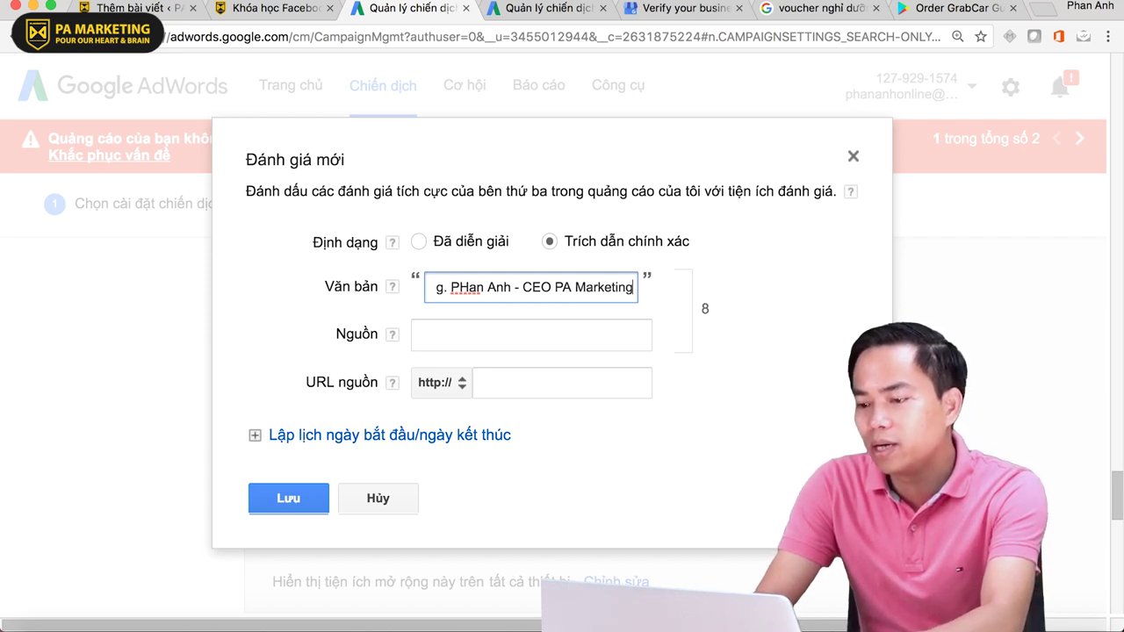
click(439, 334)
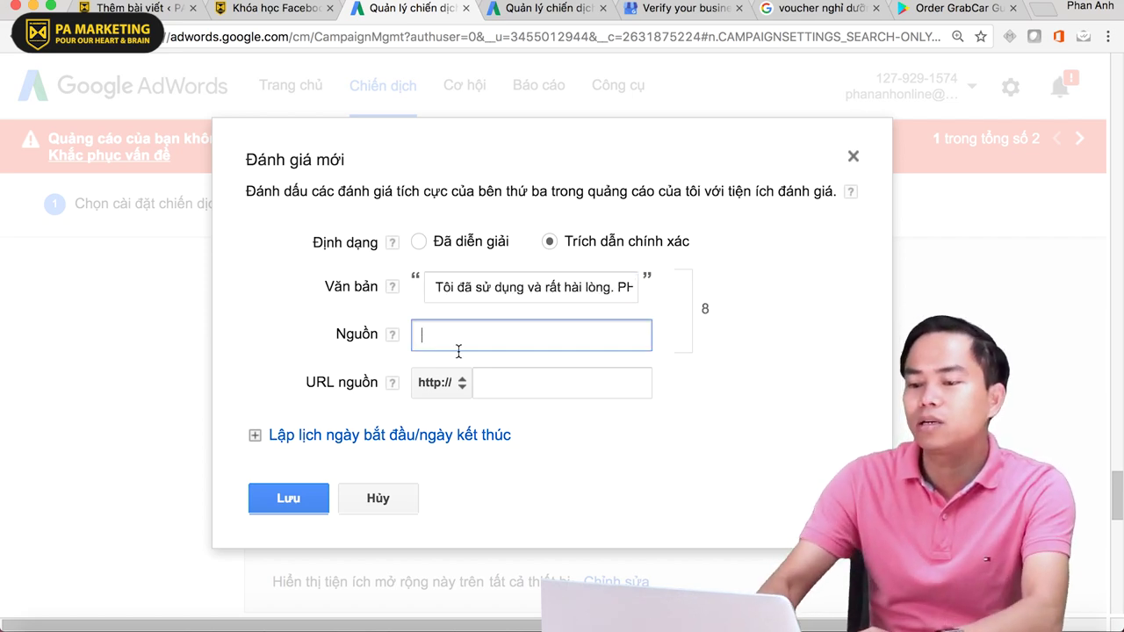
click(540, 380)
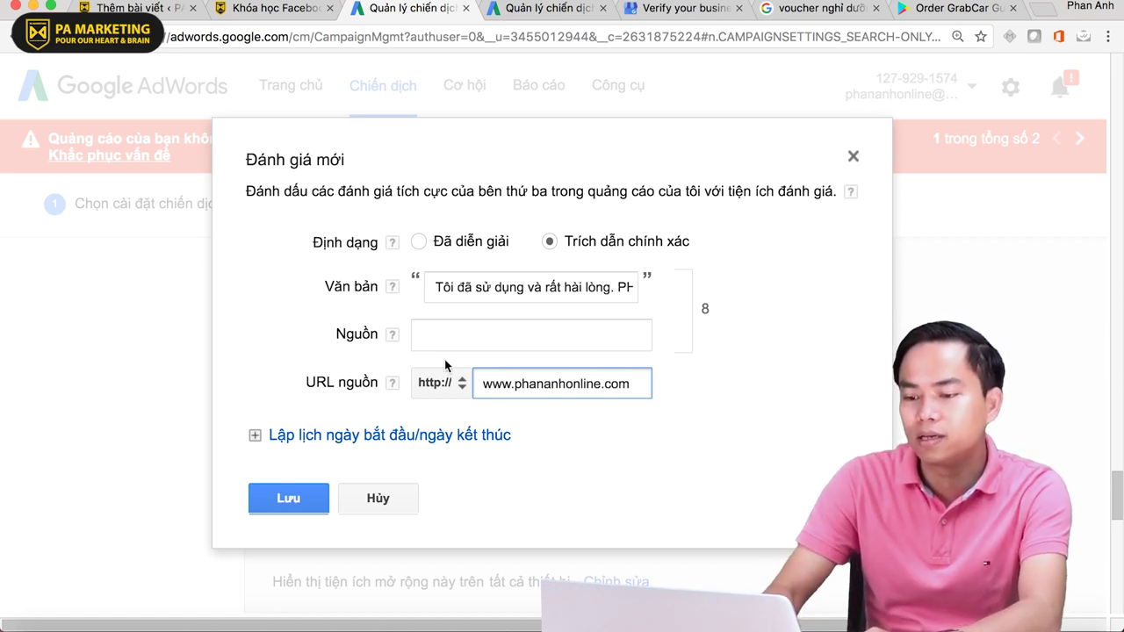
- Fill in 'VnEx' as the required review source and save the review
click(294, 501)
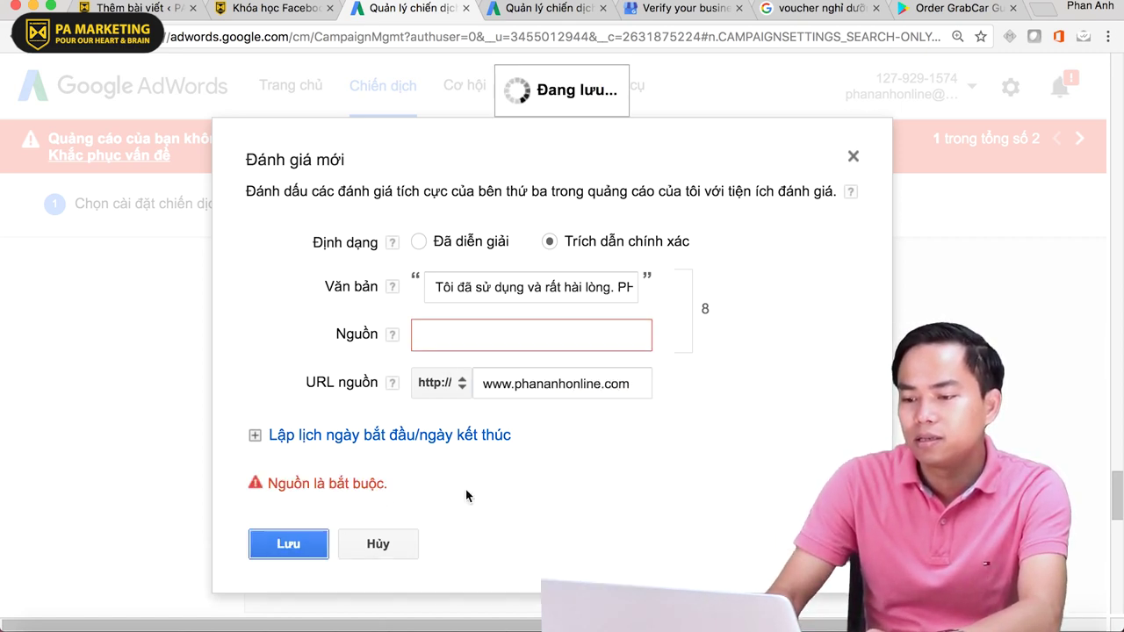
click(465, 335)
text(V)
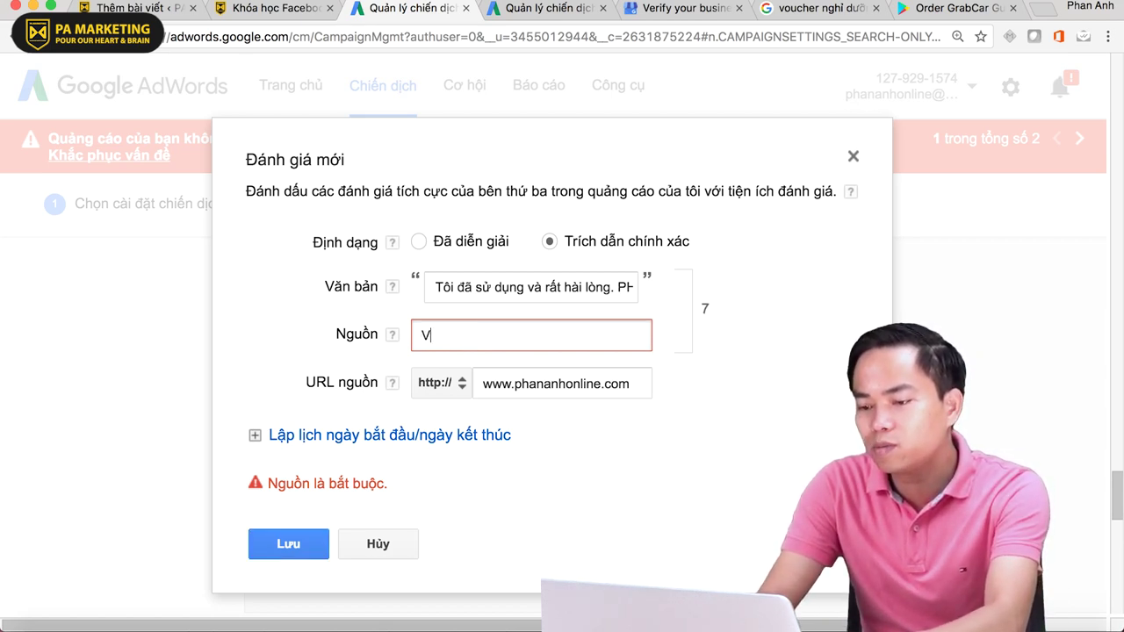
text(nexpress.n)
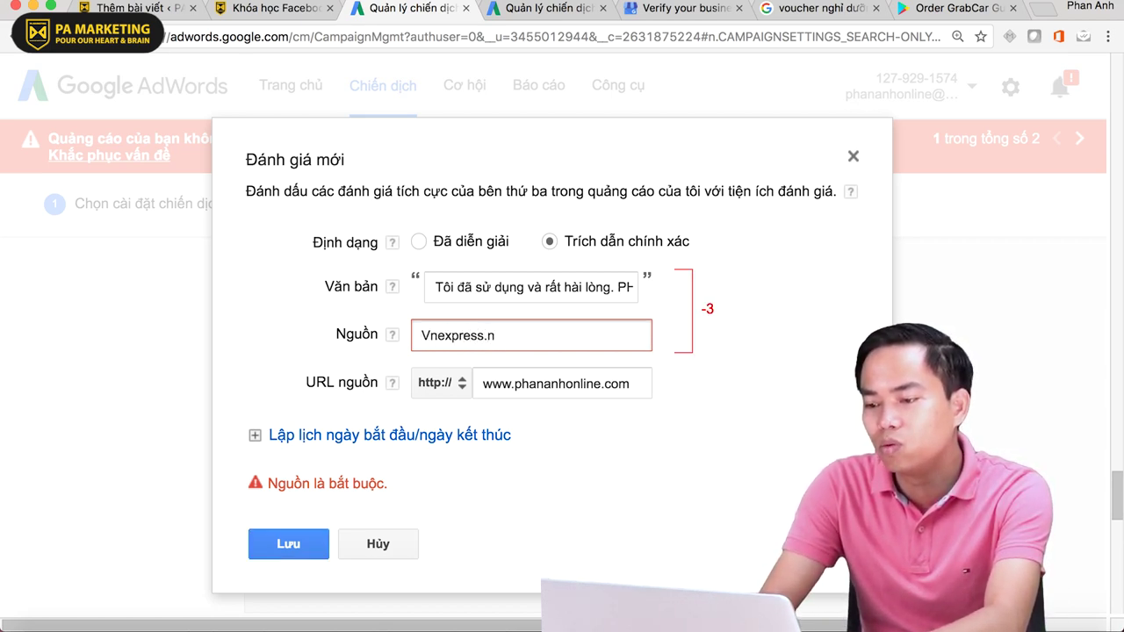
key(BackSpace)
key(BackSpace)
key(BackSpace)
key(BackSpace)
key(BackSpace)
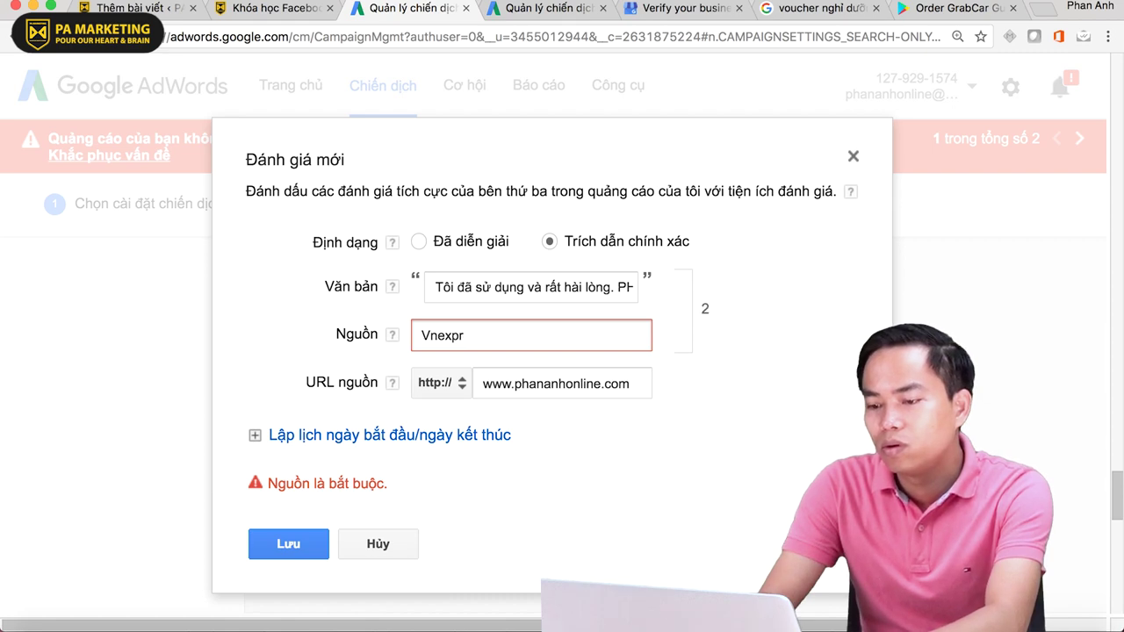
key(BackSpace)
key(BackSpace)
key(BackSpace)
key(BackSpace)
text(Ex)
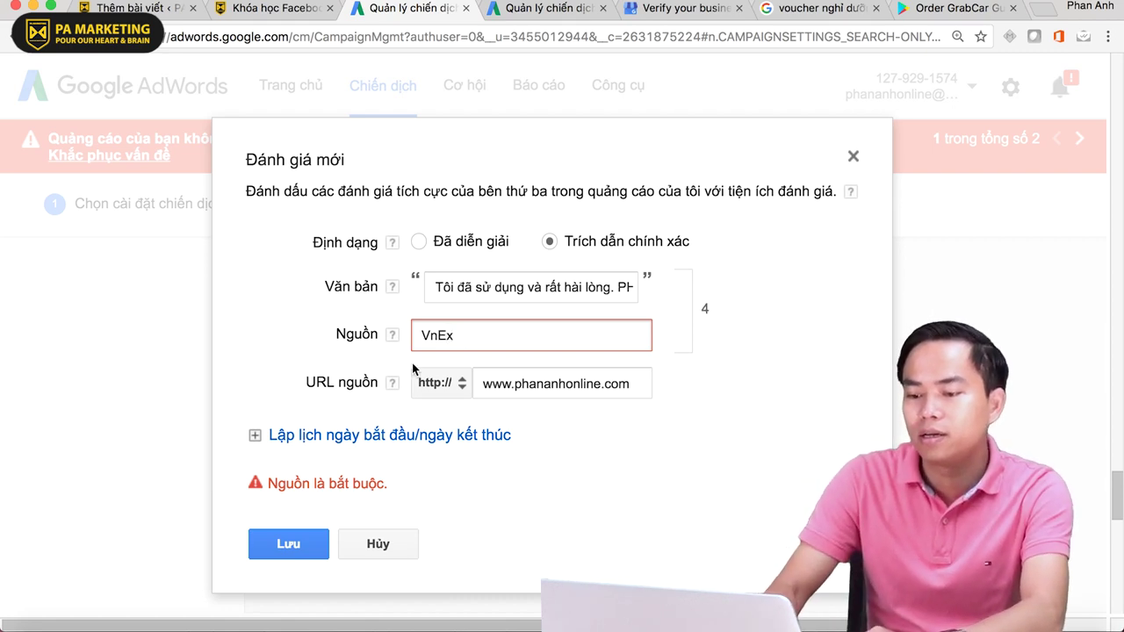
click(285, 542)
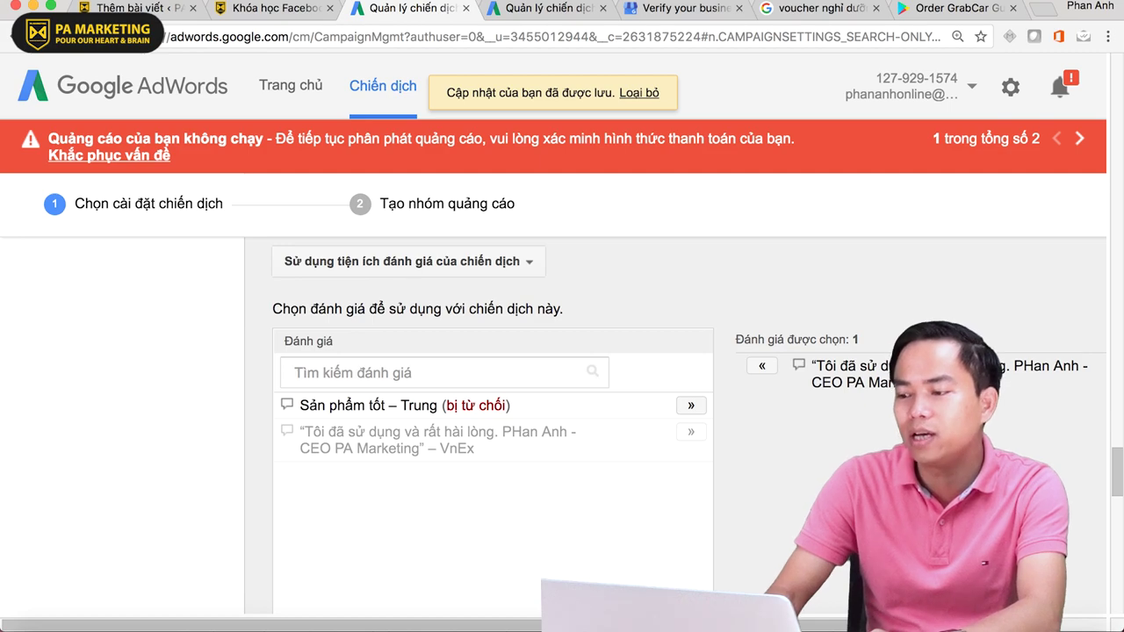
- Turn on callout extensions (Chú thích) for the campaign
scroll(577, 470, down, 5)
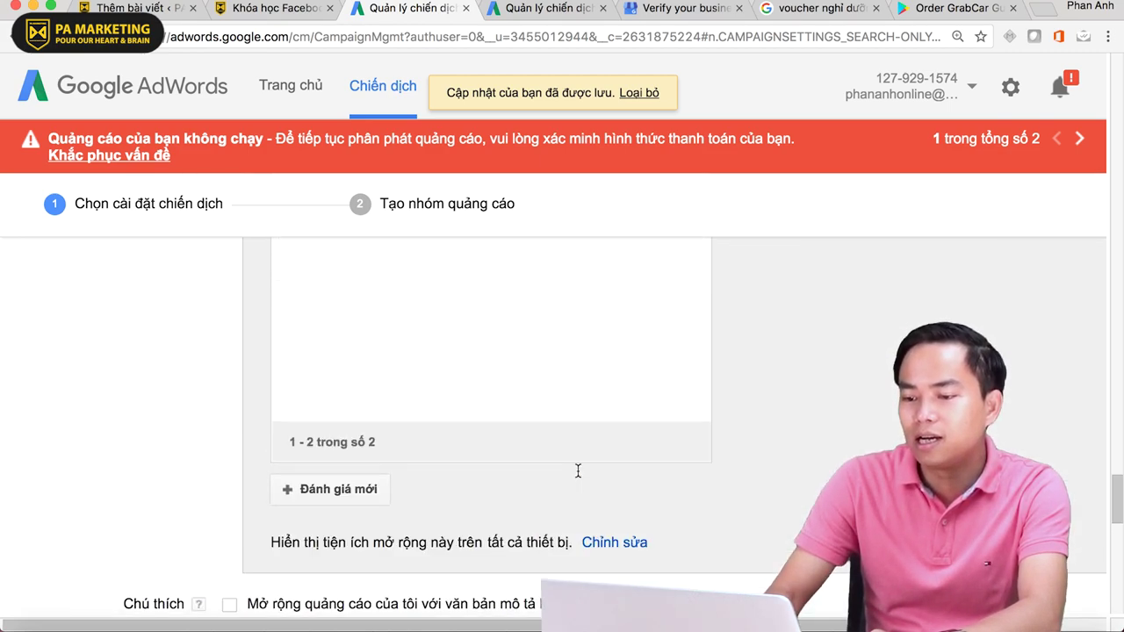
scroll(577, 469, up, 5)
scroll(577, 470, down, 2)
scroll(577, 470, down, 5)
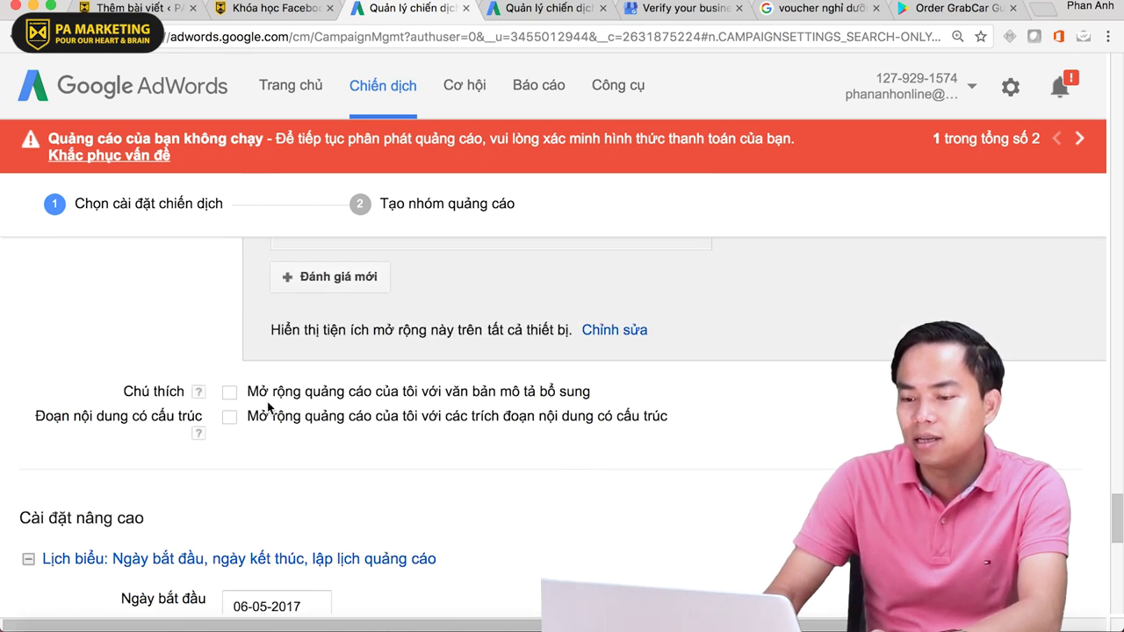
click(230, 394)
- Begin a new callout and place the cursor in its 25-character text field
scroll(594, 418, down, 2)
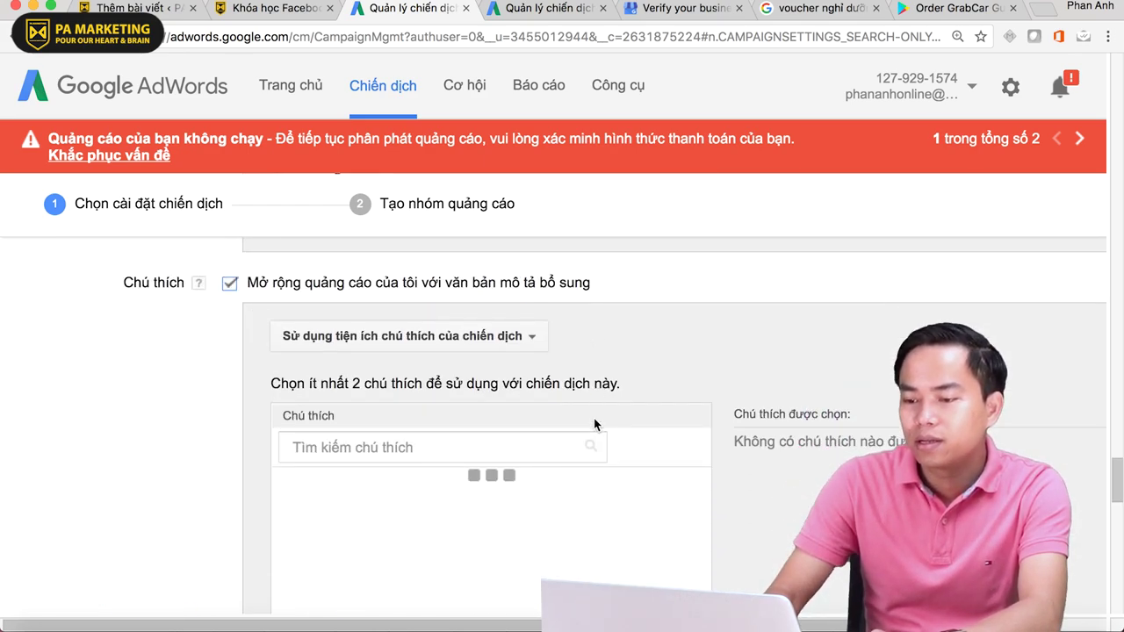
drag(272, 383, 632, 378)
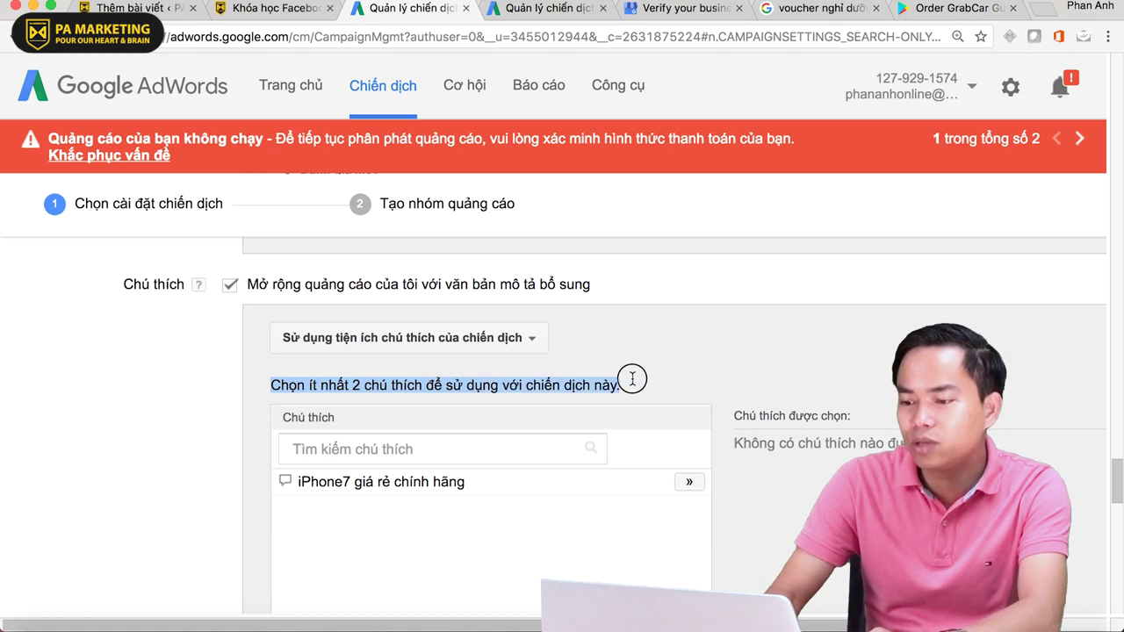
click(651, 377)
scroll(650, 378, down, 5)
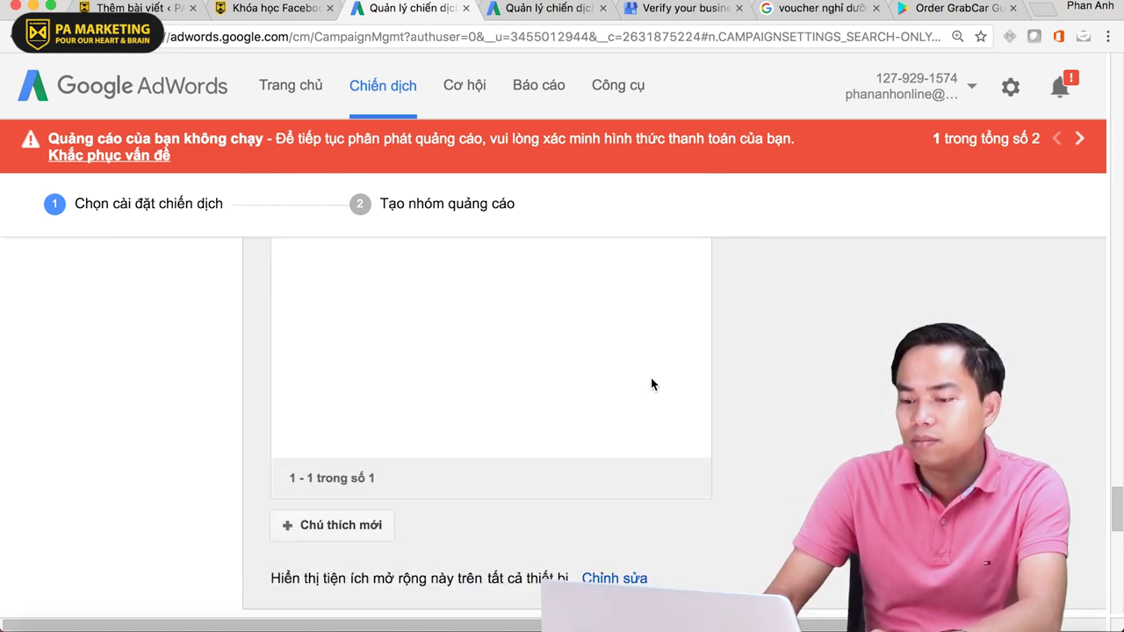
click(373, 525)
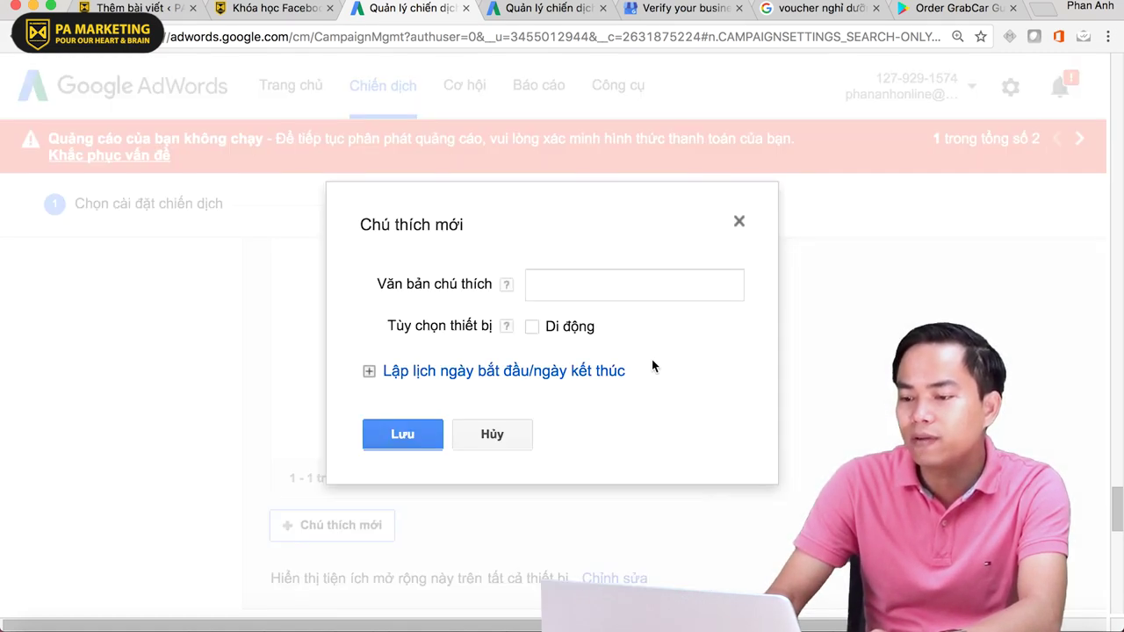
click(565, 290)
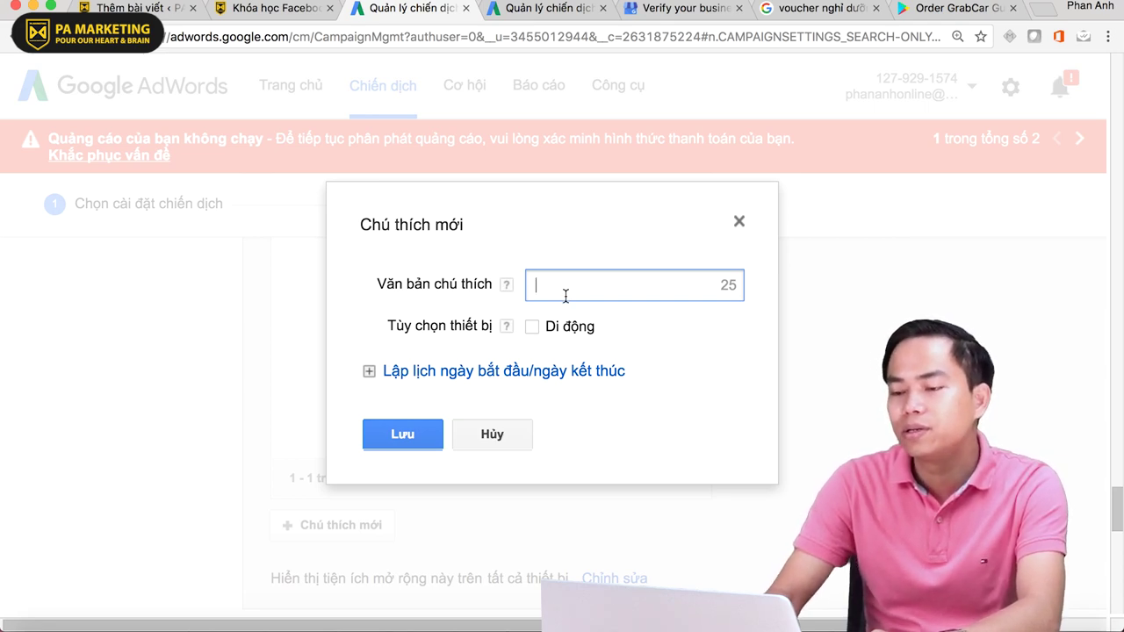
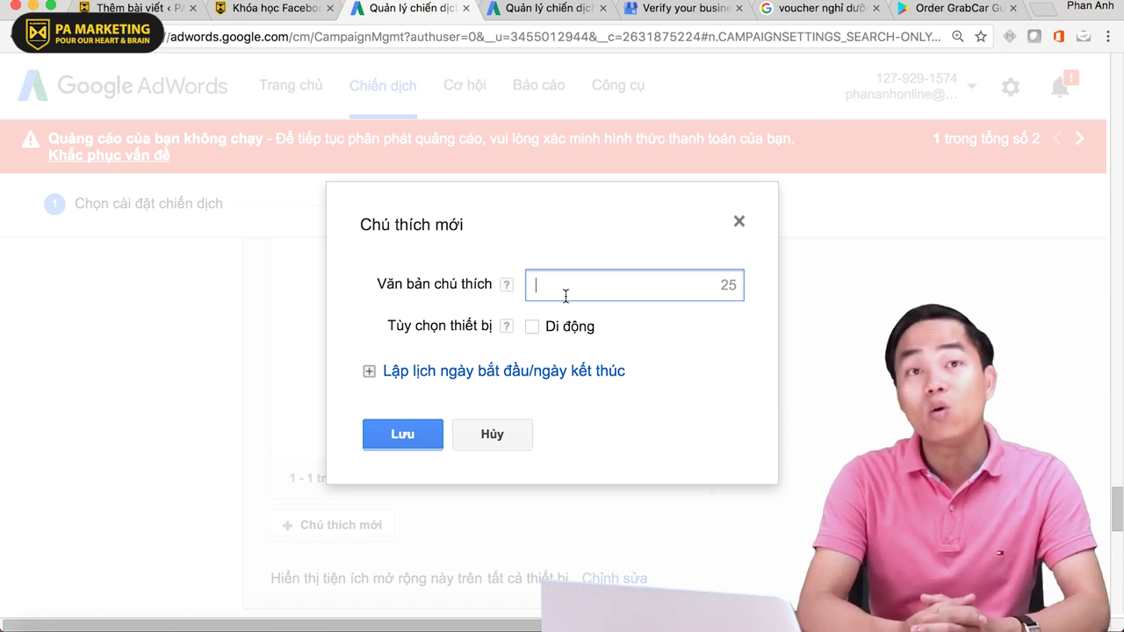
- Close the new callout dialog without saving
click(635, 285)
click(739, 223)
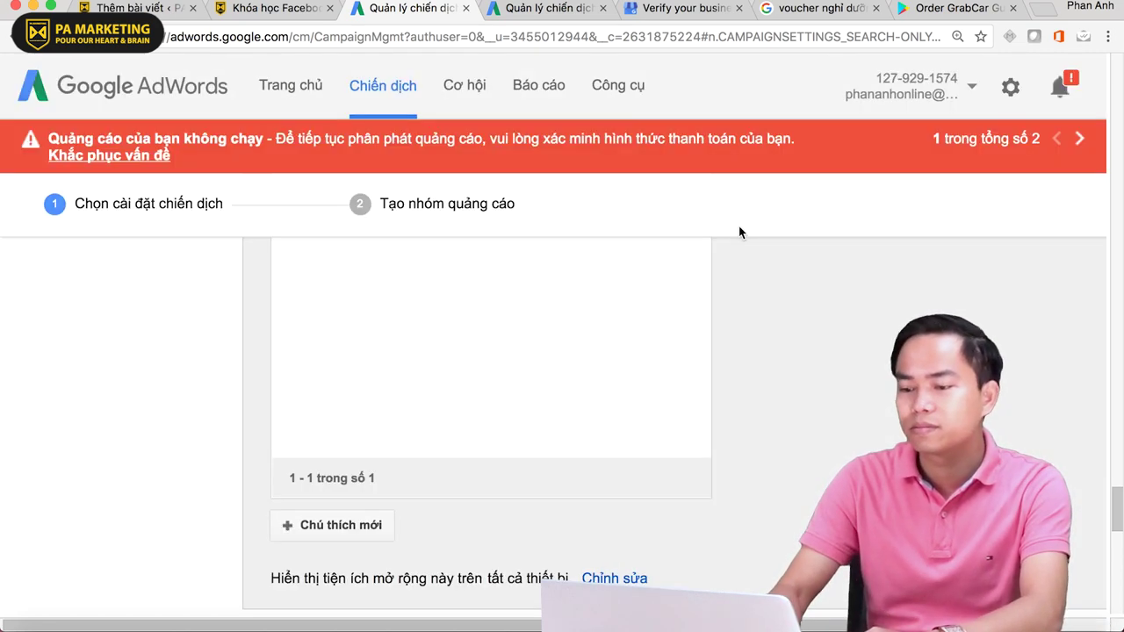
scroll(455, 398, down, 5)
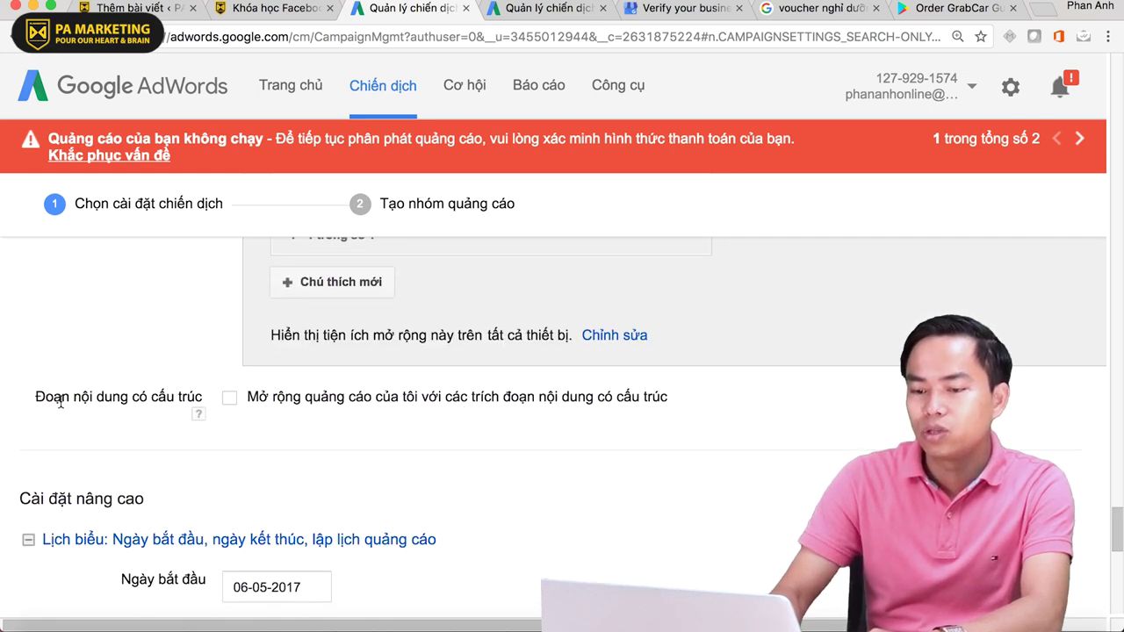
- Enable structured snippets for the campaign to show its empty snippet picker
drag(53, 397, 158, 399)
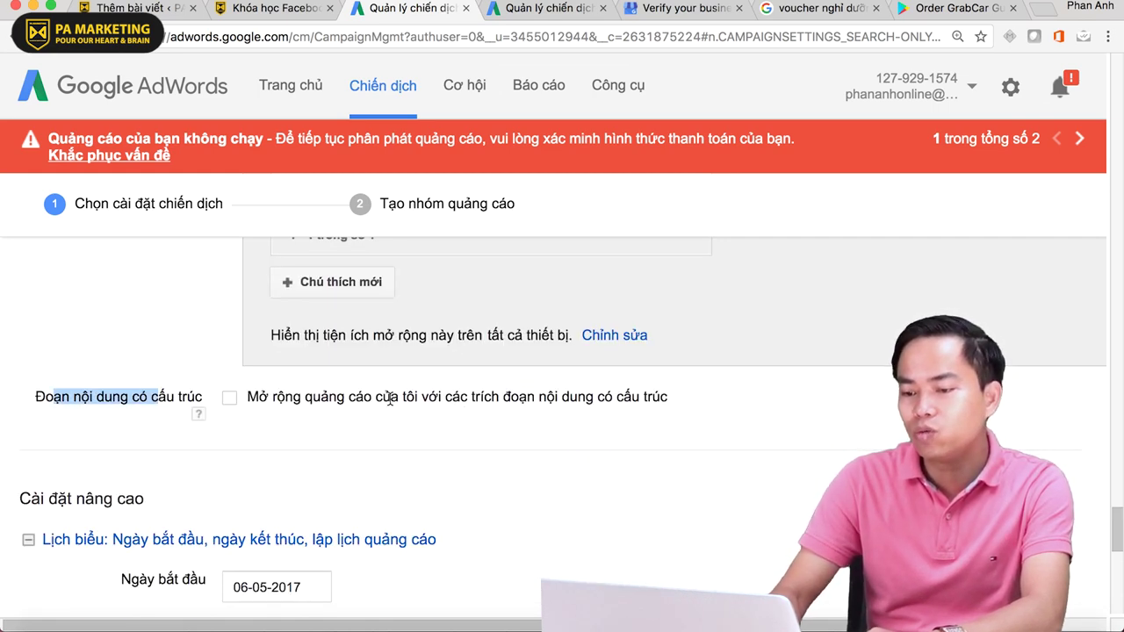
click(229, 399)
scroll(605, 414, down, 3)
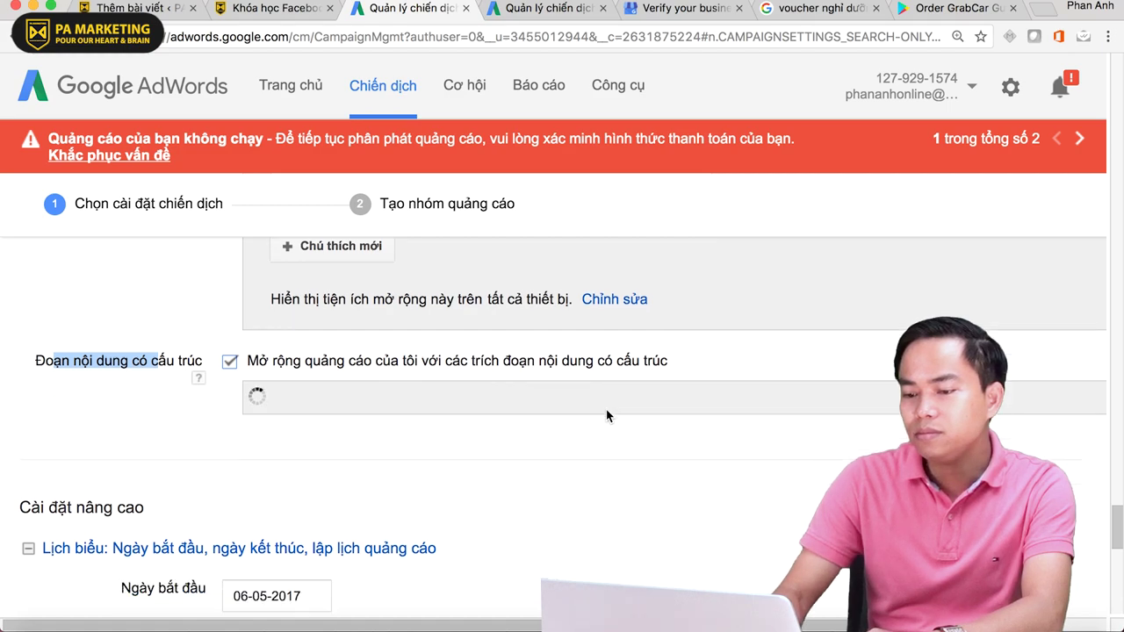
scroll(605, 416, down, 5)
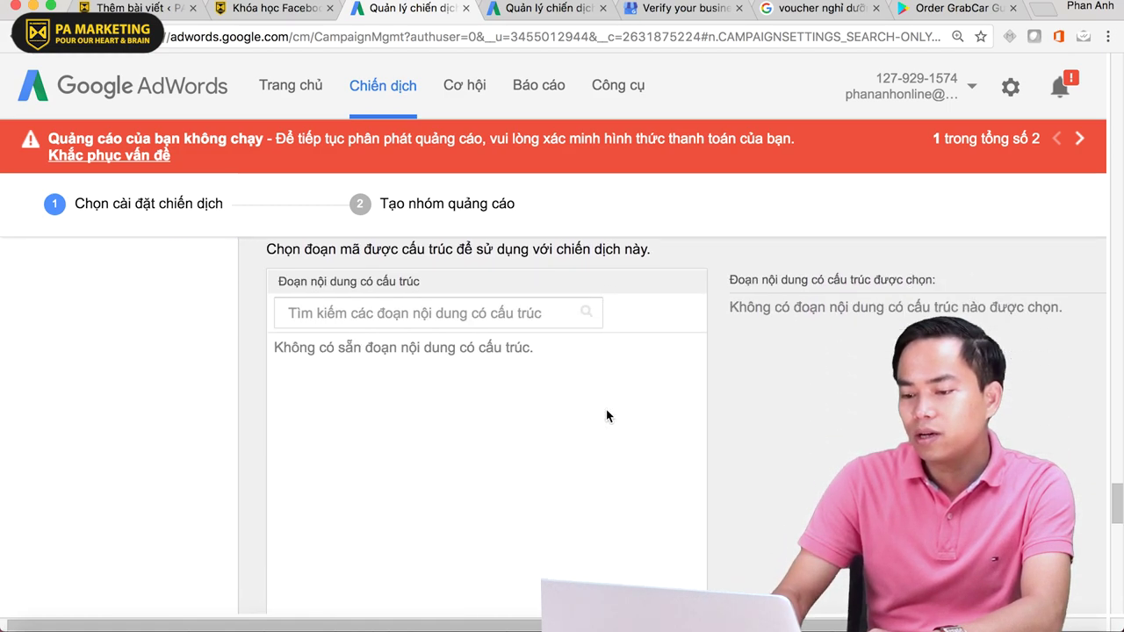
- Start a new structured snippet with Tiếng Anh (English) as its language
click(418, 369)
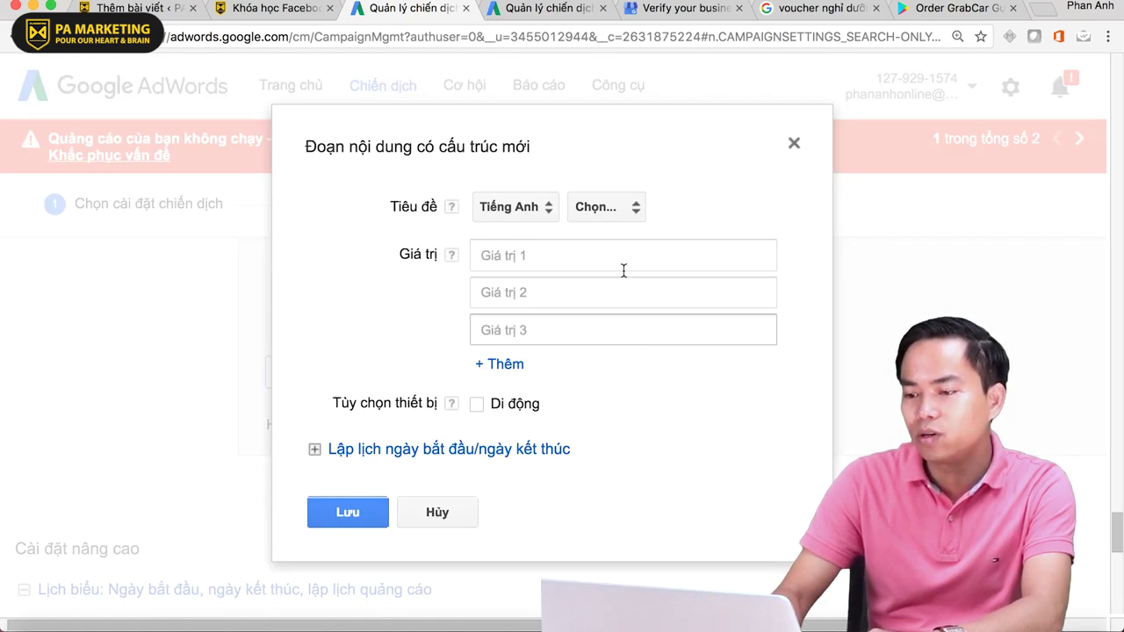
click(546, 215)
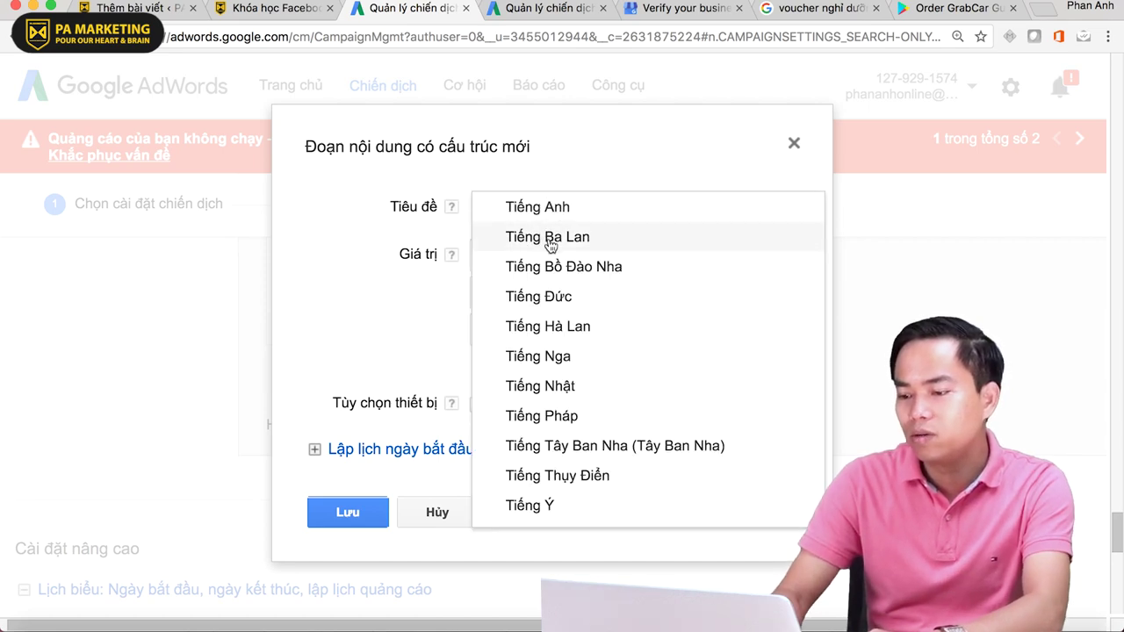
scroll(586, 343, down, 3)
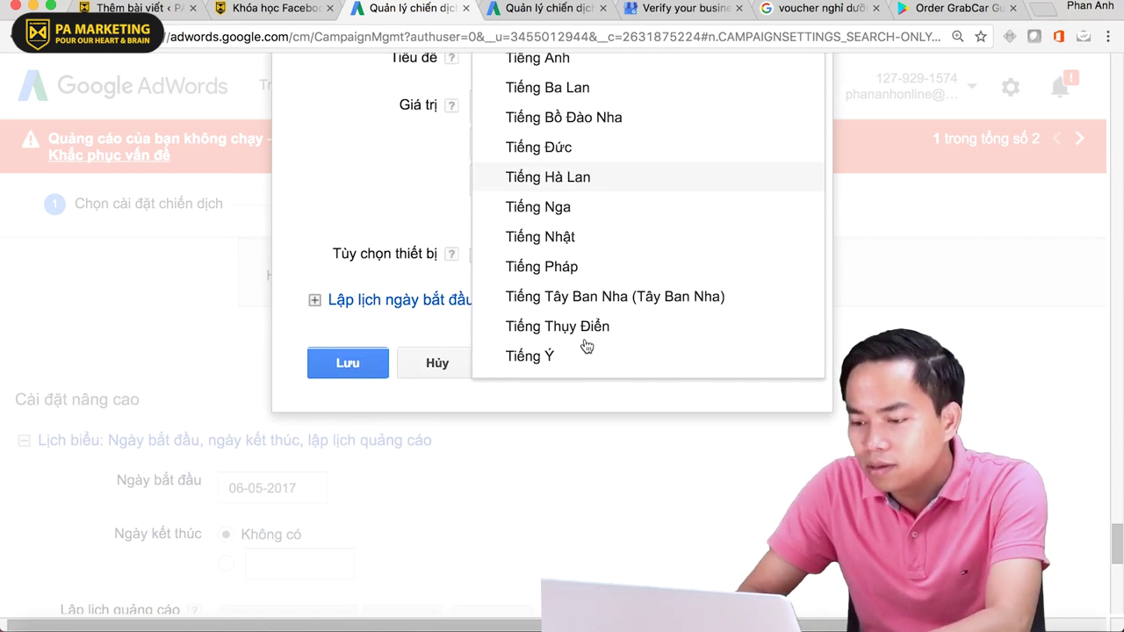
scroll(586, 344, up, 2)
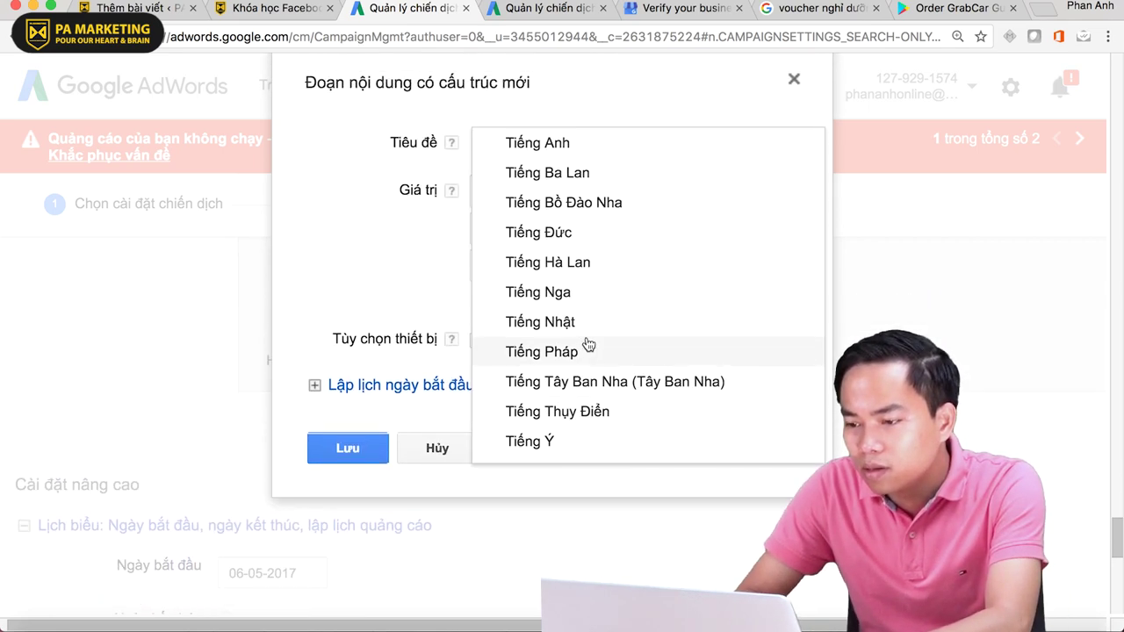
click(660, 156)
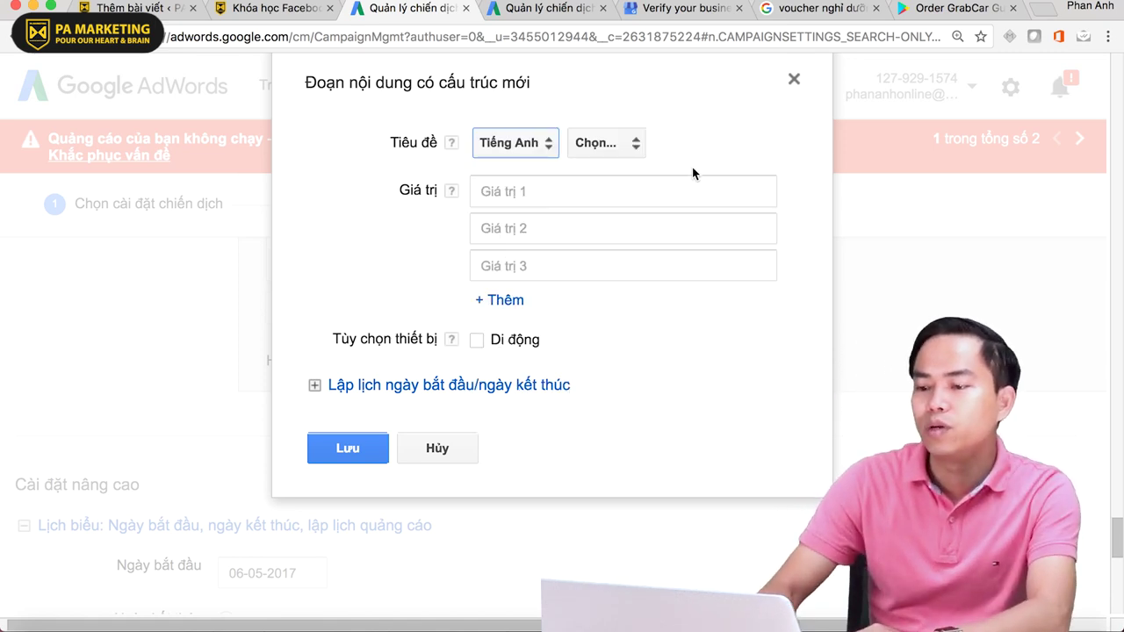
- Set the snippet header to Shows
click(621, 152)
scroll(796, 296, down, 2)
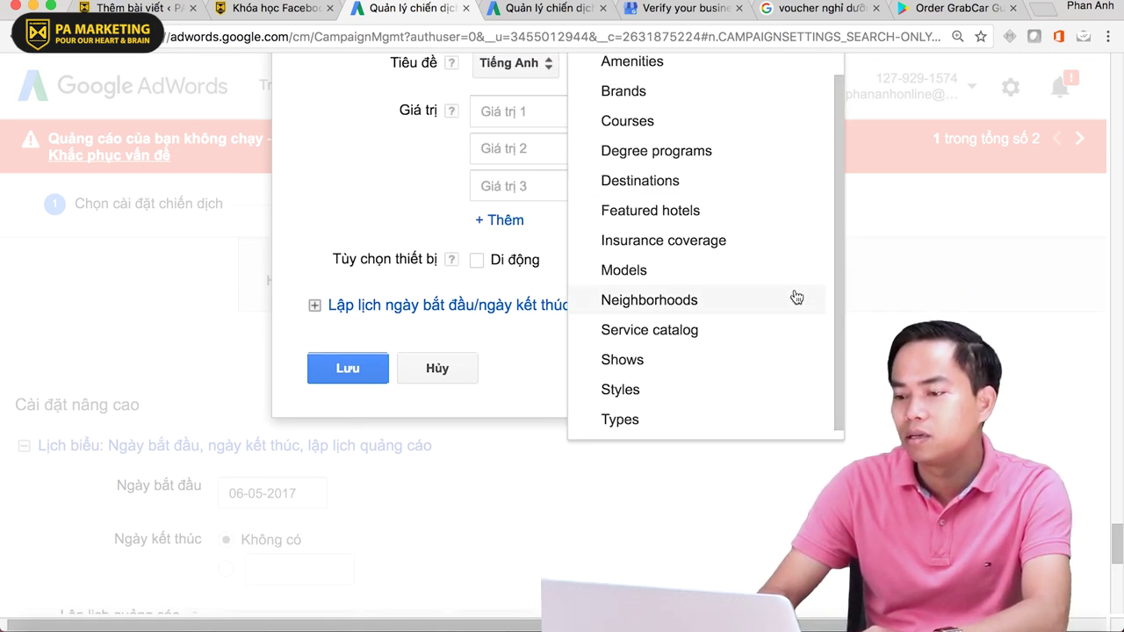
click(728, 378)
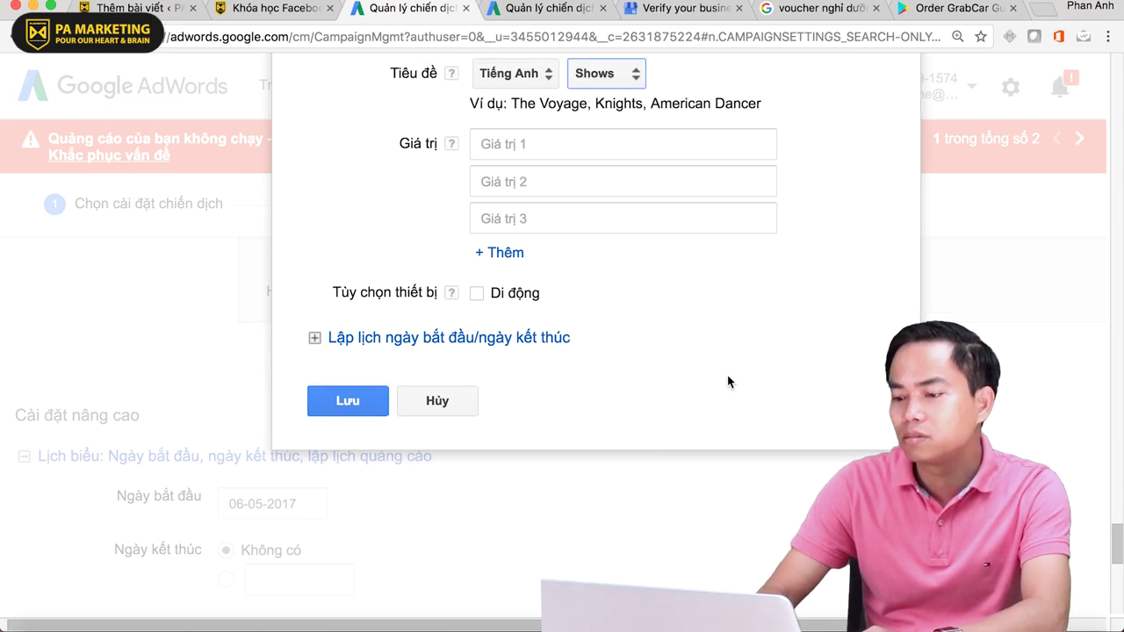
scroll(723, 375, up, 5)
scroll(545, 375, down, 5)
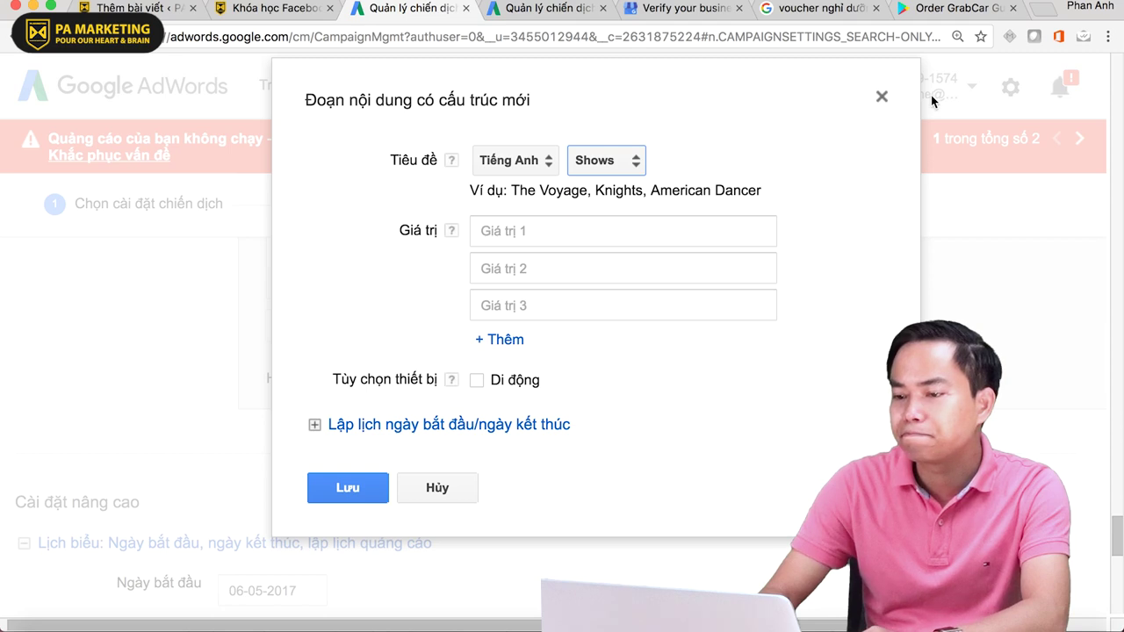
click(559, 230)
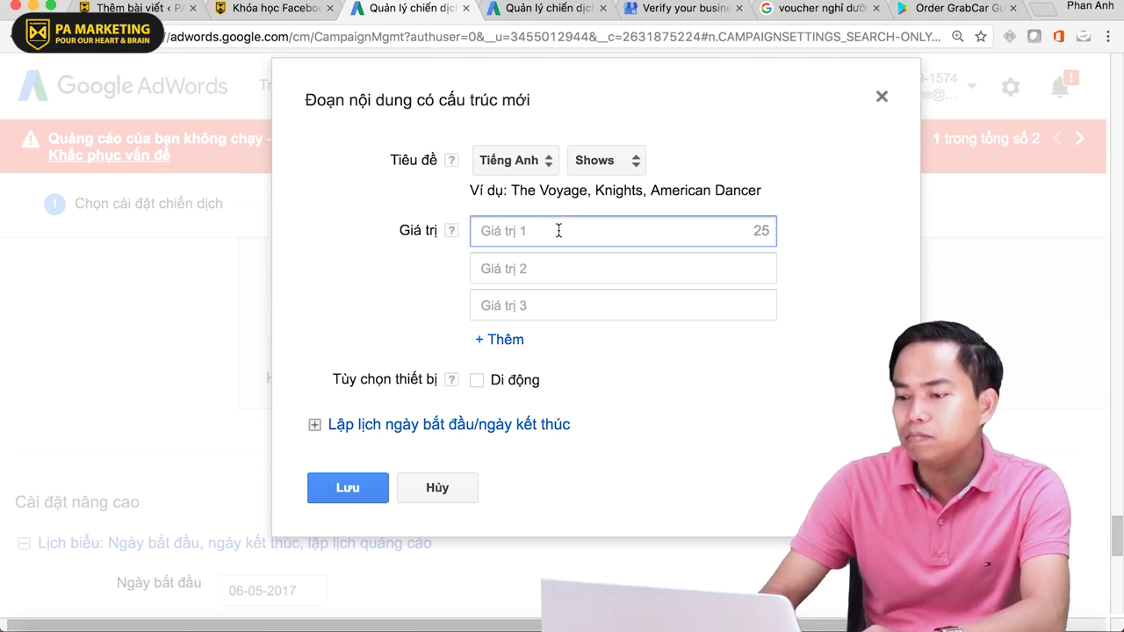
- Enter the first two values, 'Tôi đã sử dụng và rất hài' and 'Tội rất thích dich vụ này'
text(Tôi đa)
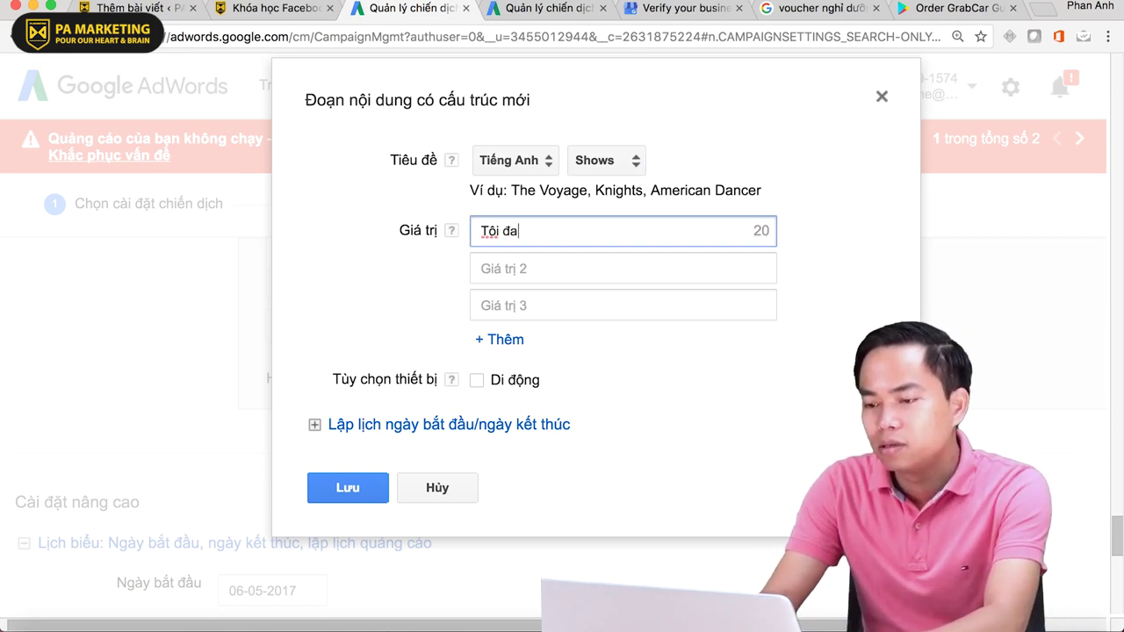
key(BackSpace)
text(ã sử duụng và rất hài)
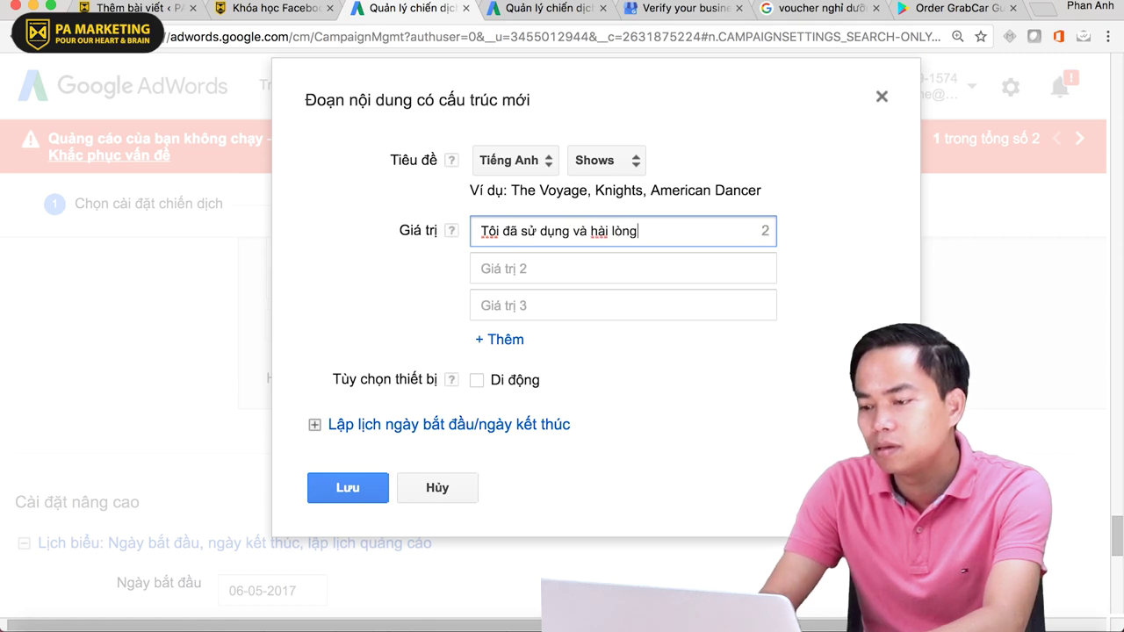
click(481, 268)
text(Tội rất t)
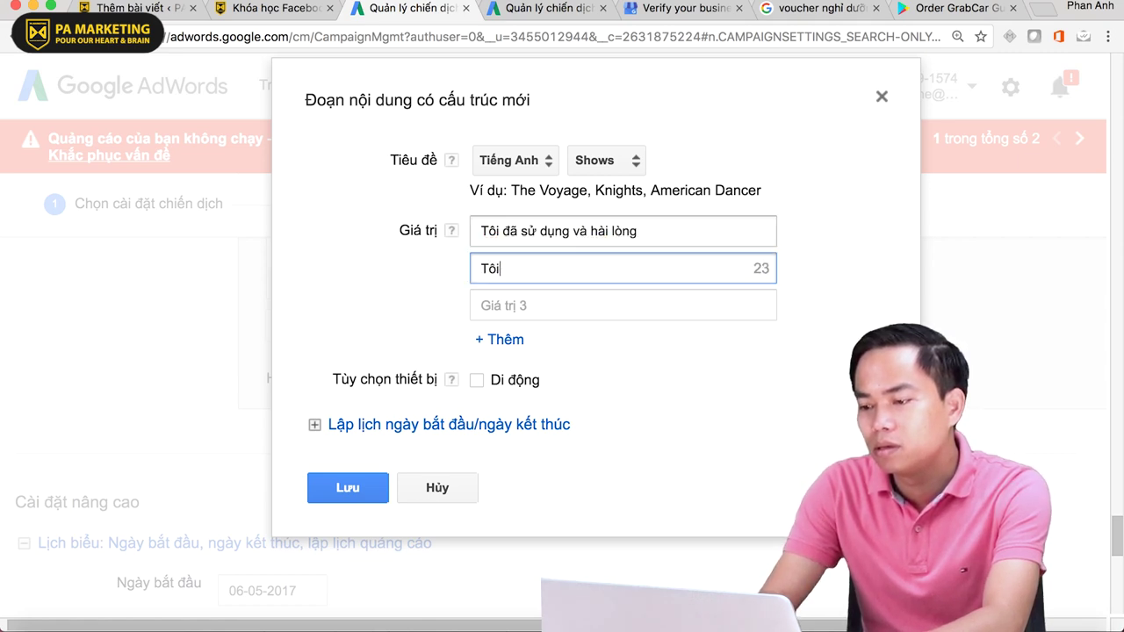
text(hích )
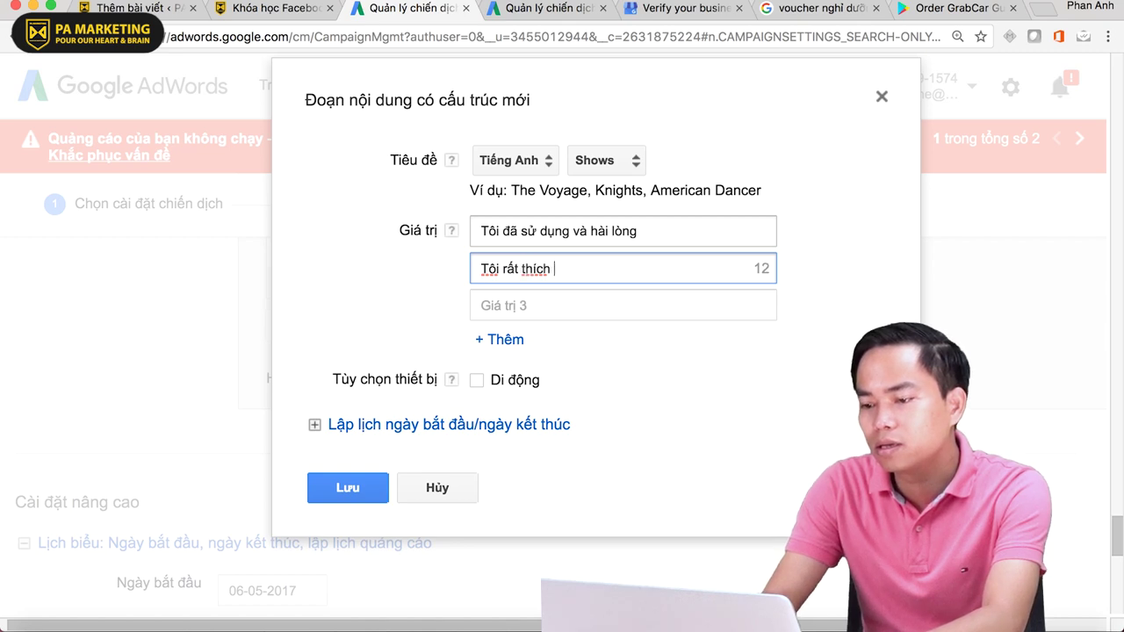
text(dich vụ n)
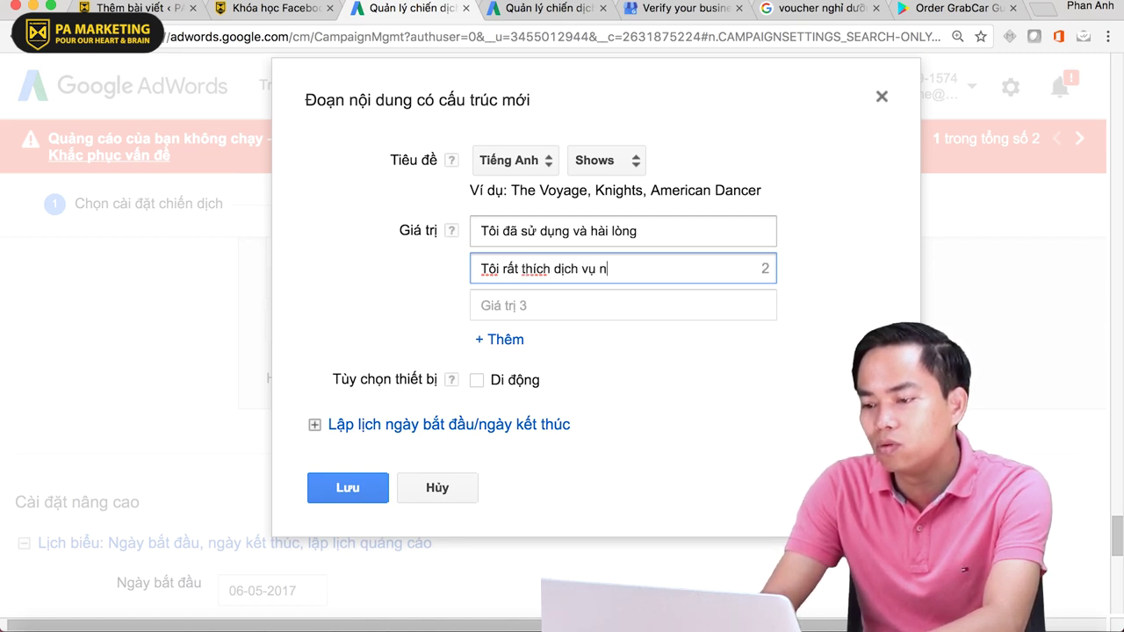
text(ày)
- Enter a trimmed third value and try saving, which triggers the 25-character error
key(Tab)
text(Tội )
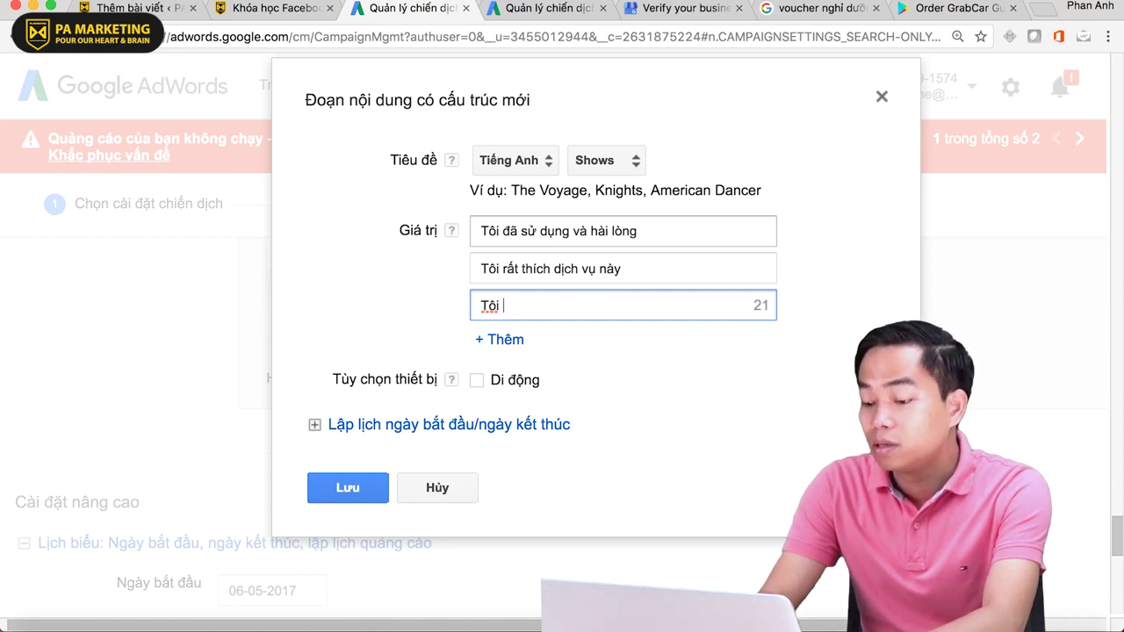
text(đa bị mê huoawjc)
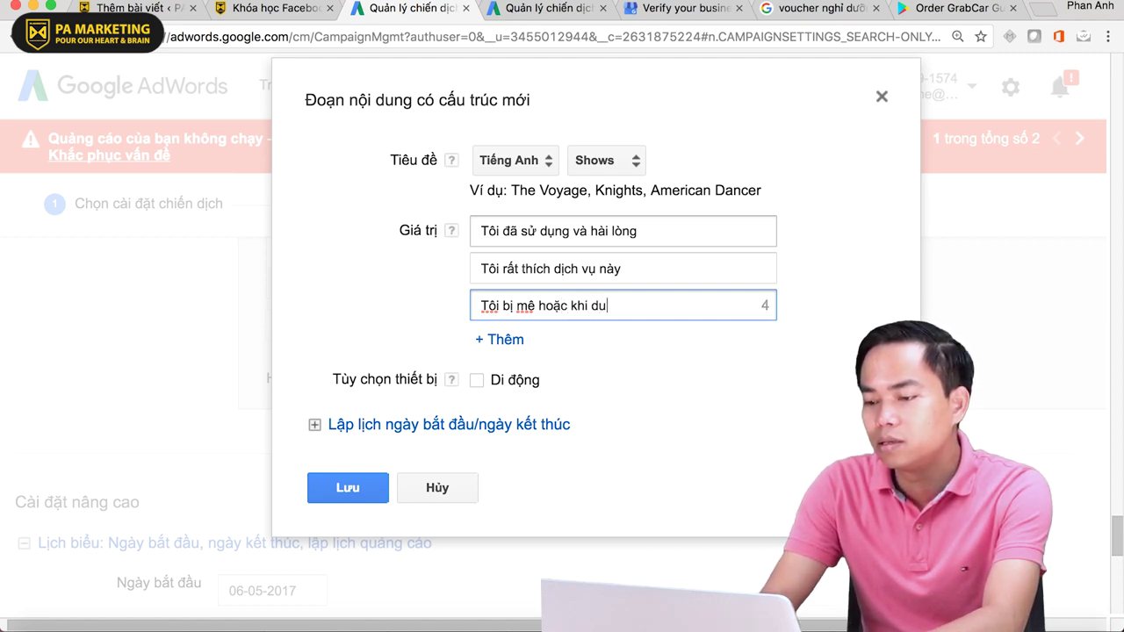
text(ngf no)
key(BackSpace)
key(BackSpace)
key(BackSpace)
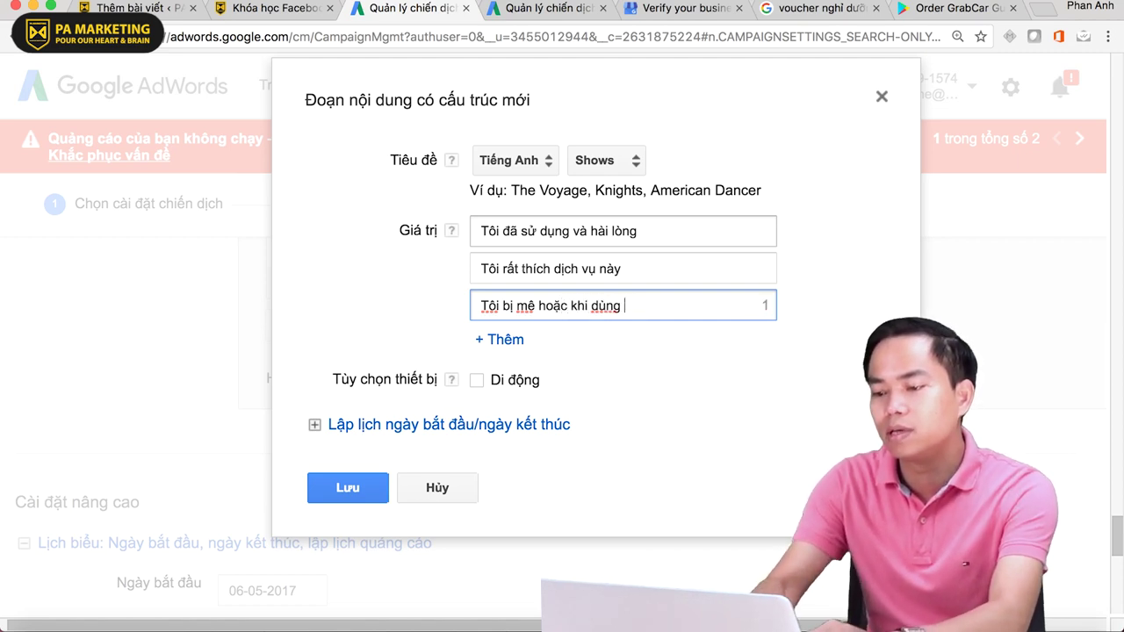
text(sp)
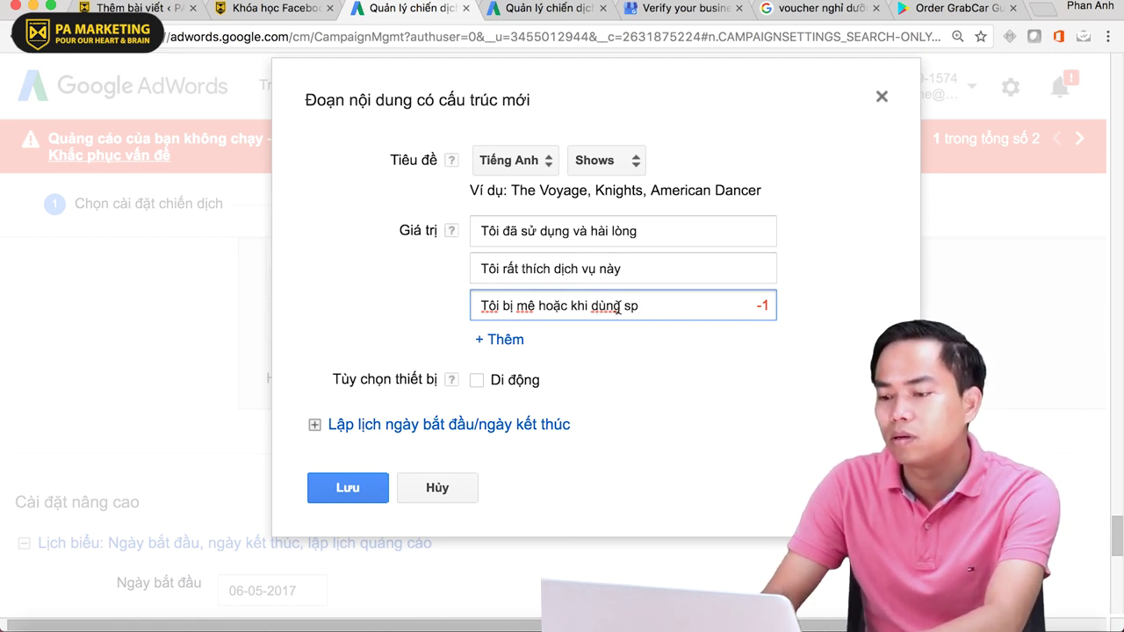
key(BackSpace)
key(BackSpace)
key(BackSpace)
key(BackSpace)
key(BackSpace)
key(BackSpace)
key(BackSpace)
key(BackSpace)
key(BackSpace)
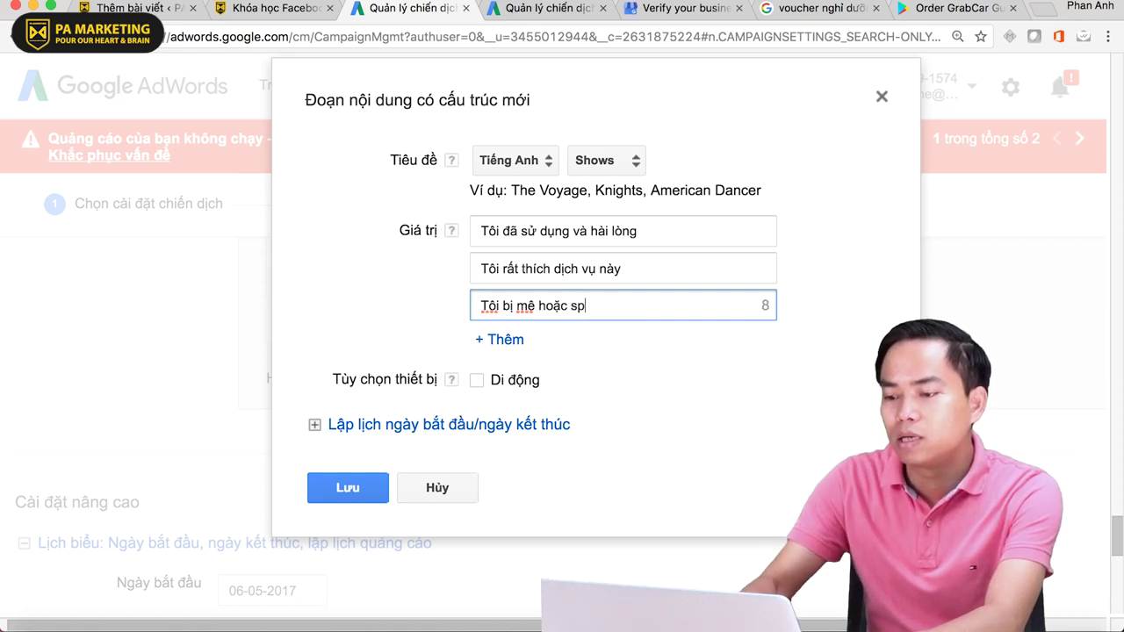
click(367, 485)
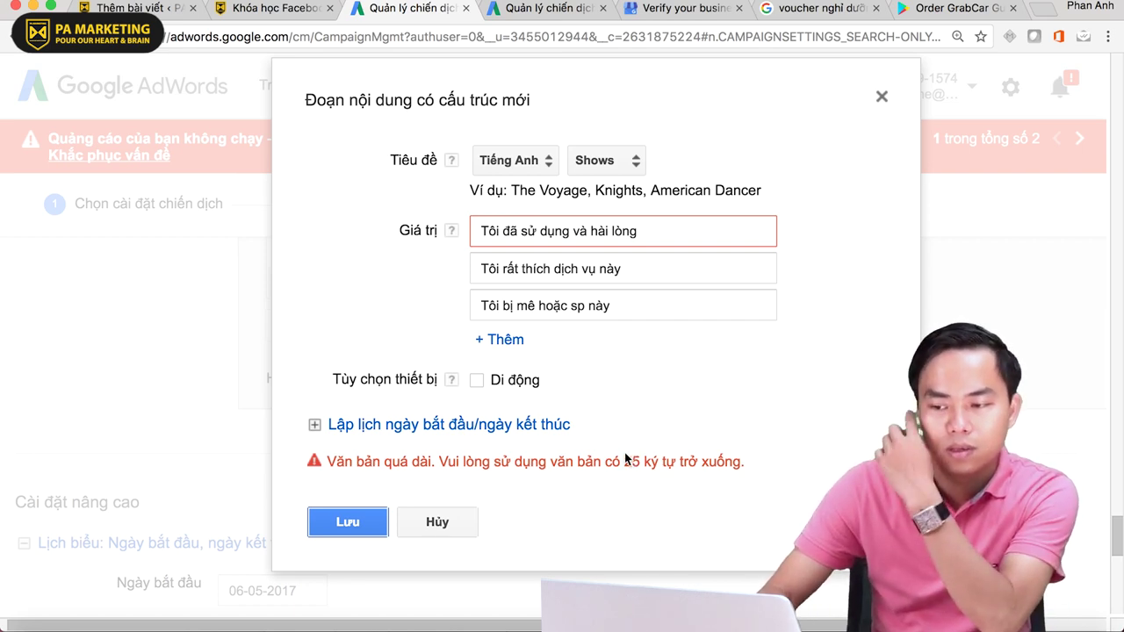
- Clear the second and third snippet values and retry saving
click(647, 304)
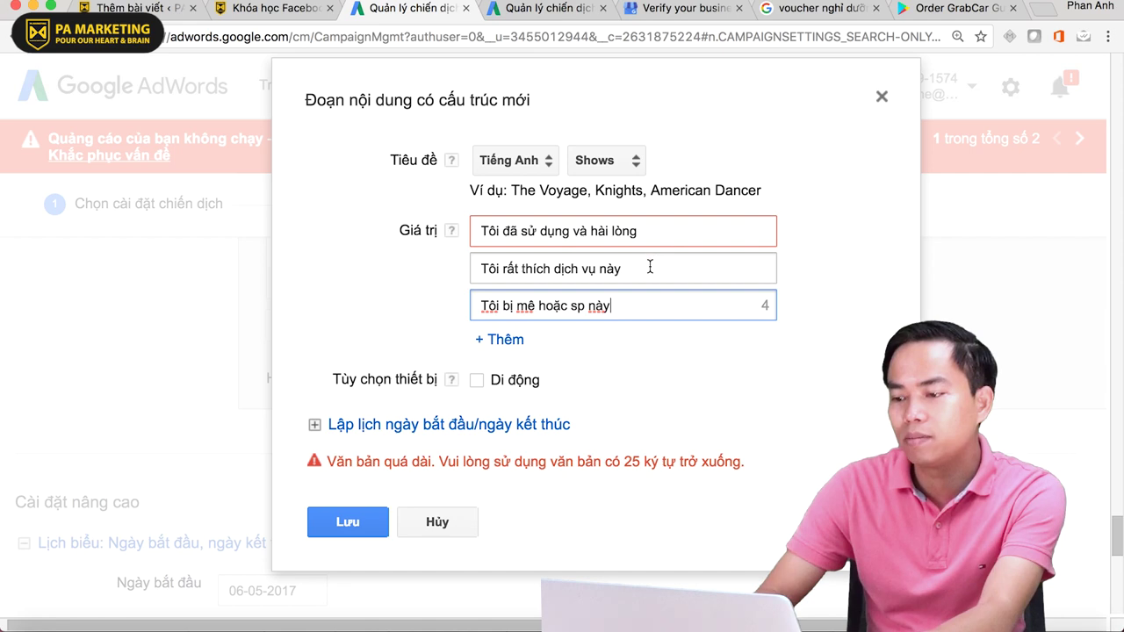
click(647, 268)
key(super+a)
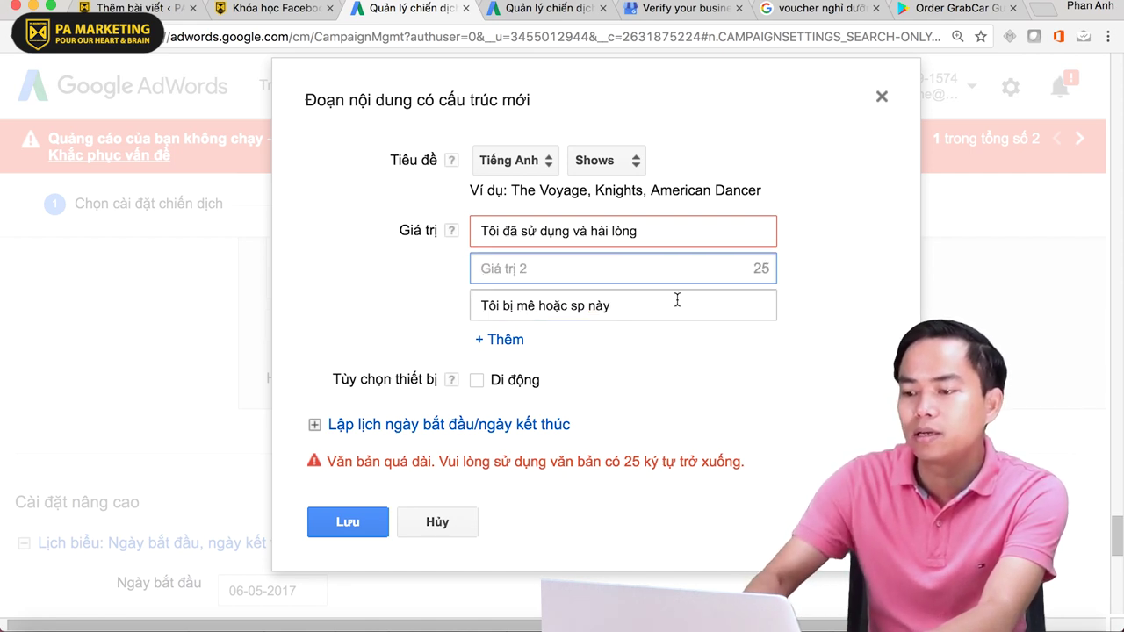
click(609, 304)
key(super+a)
key(BackSpace)
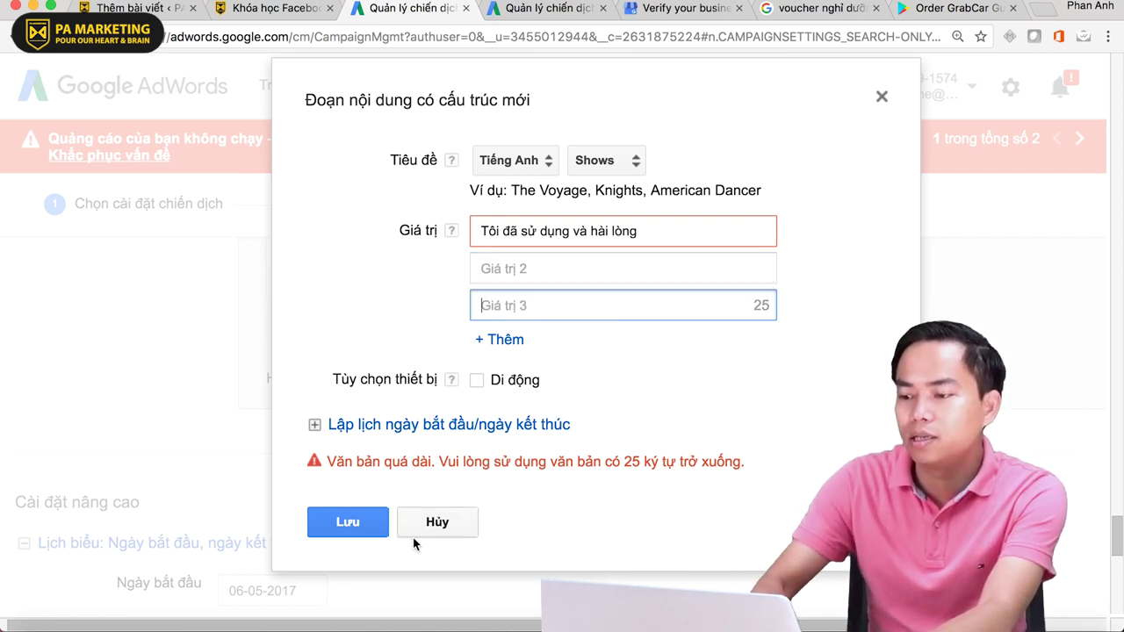
click(345, 522)
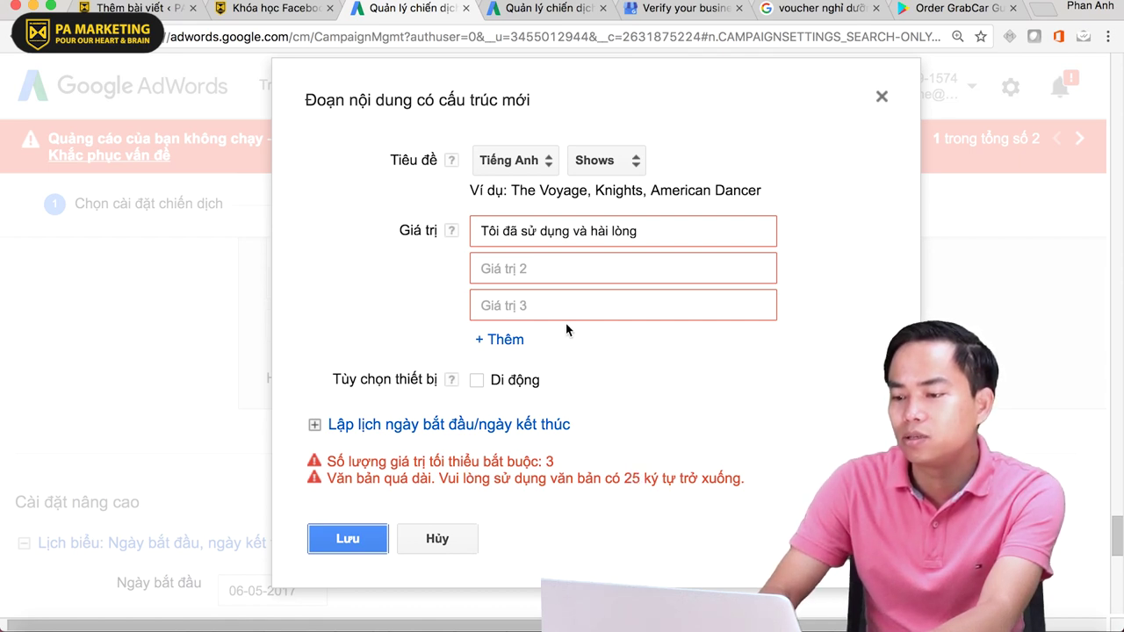
- Enter 'ok' as the second value and save again to recheck
click(528, 275)
text(ok)
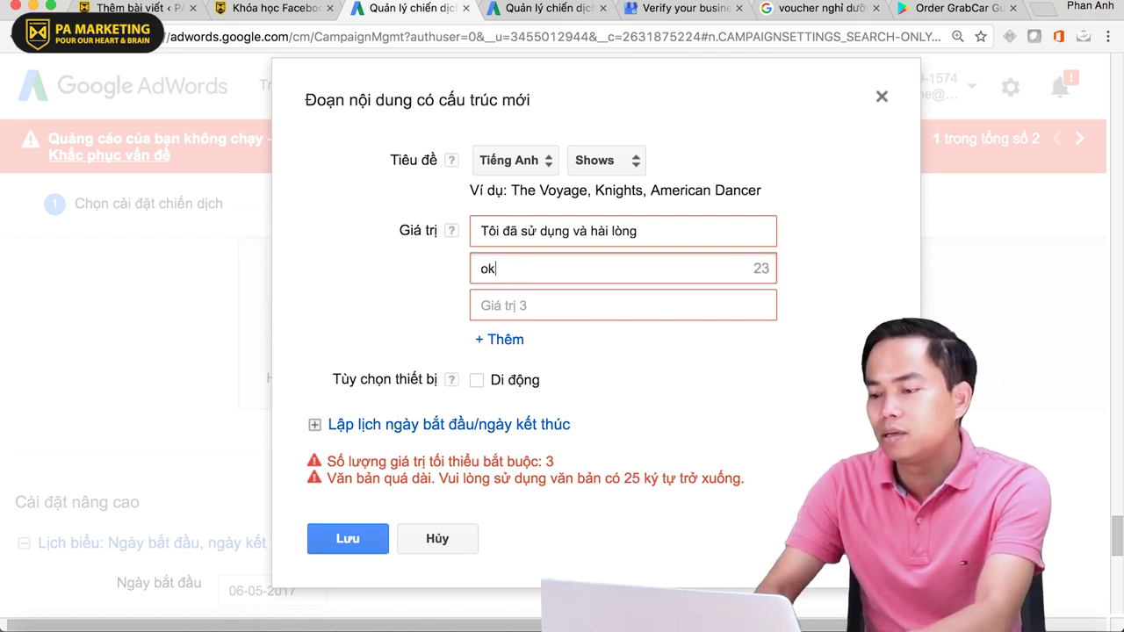
key(Tab)
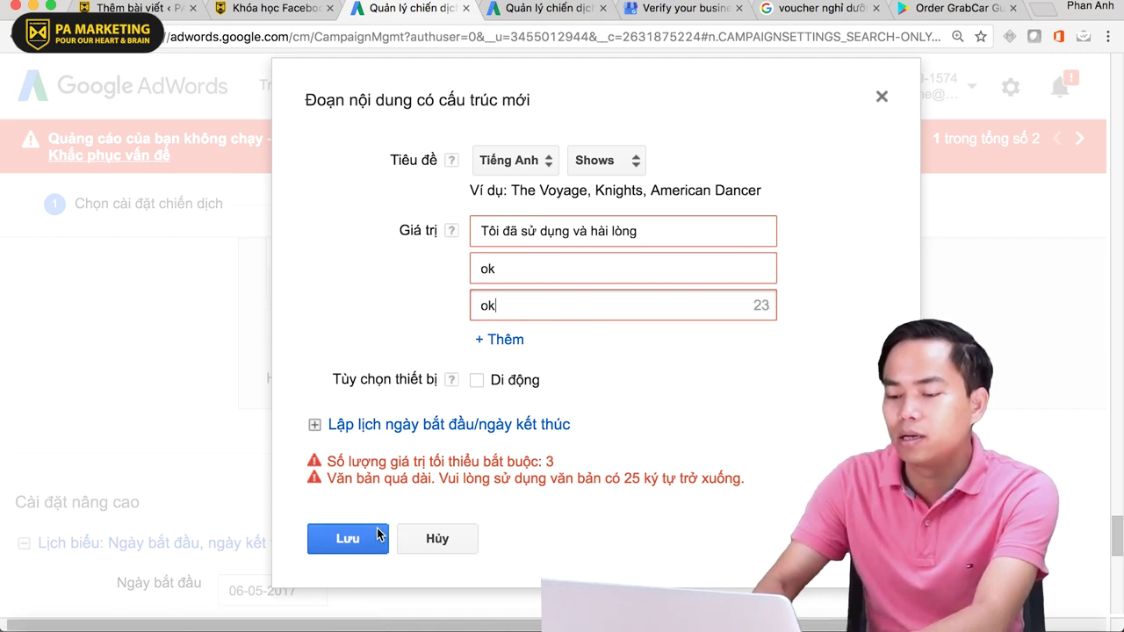
click(378, 537)
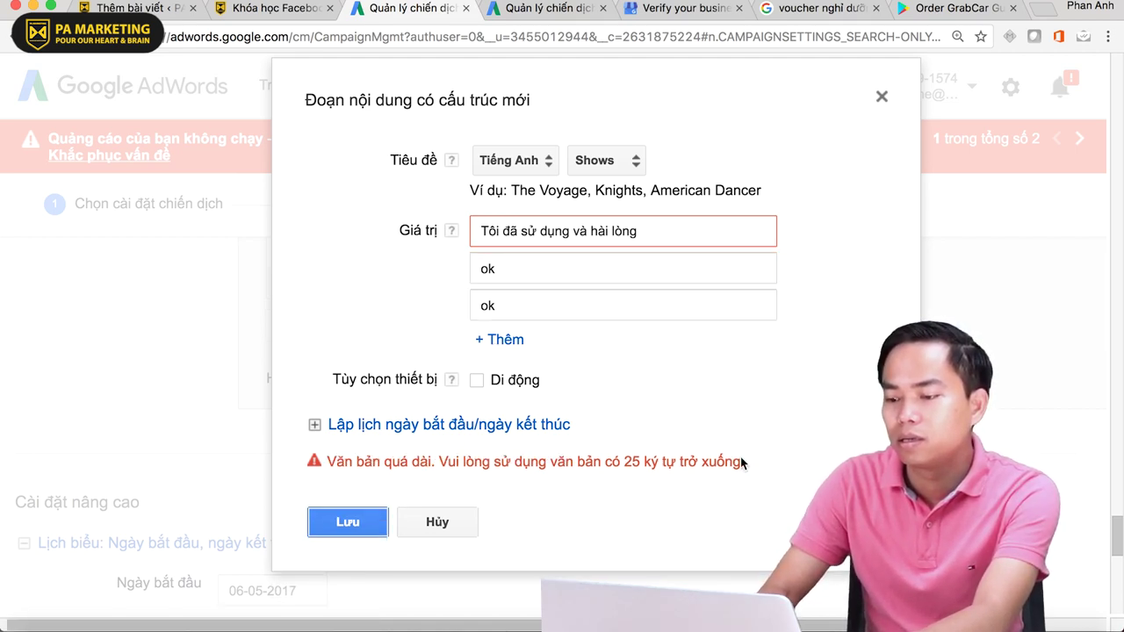
- Save the snippet with values 'Tôi đã sử dụng', 'Rất OK' and 'Tuyệt vời'
click(650, 242)
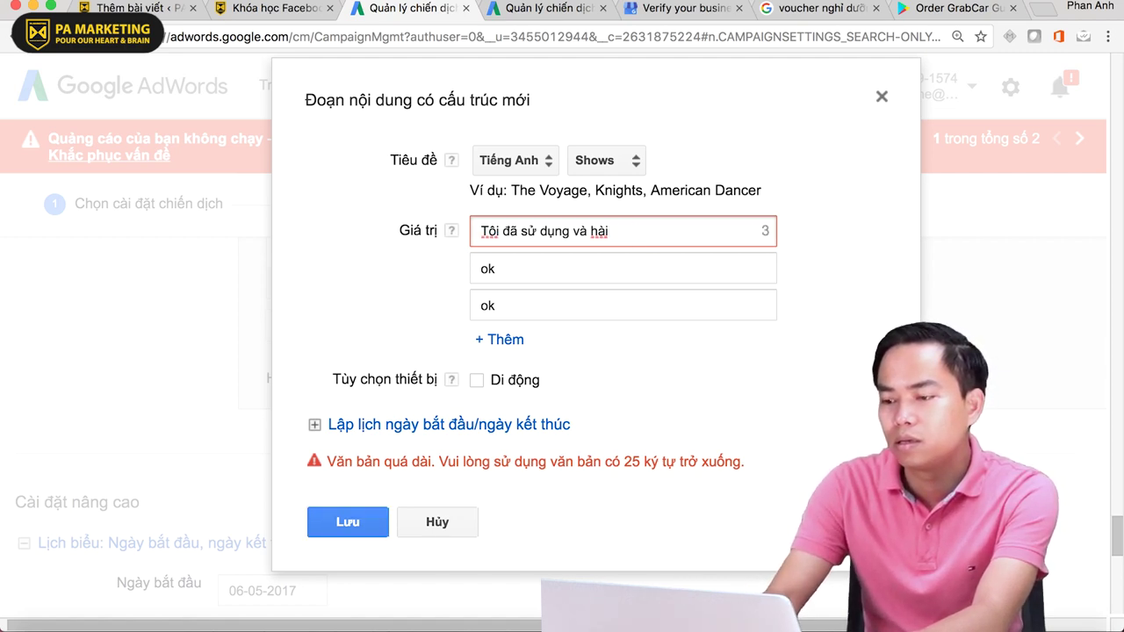
key(Tab)
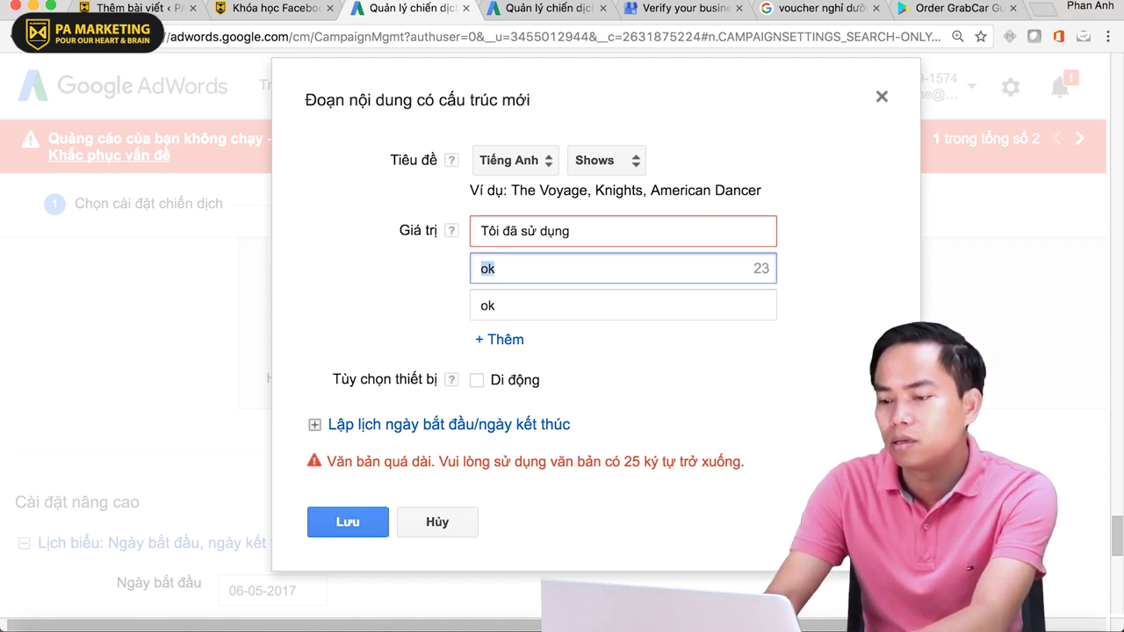
text(Rất OK)
key(Tab)
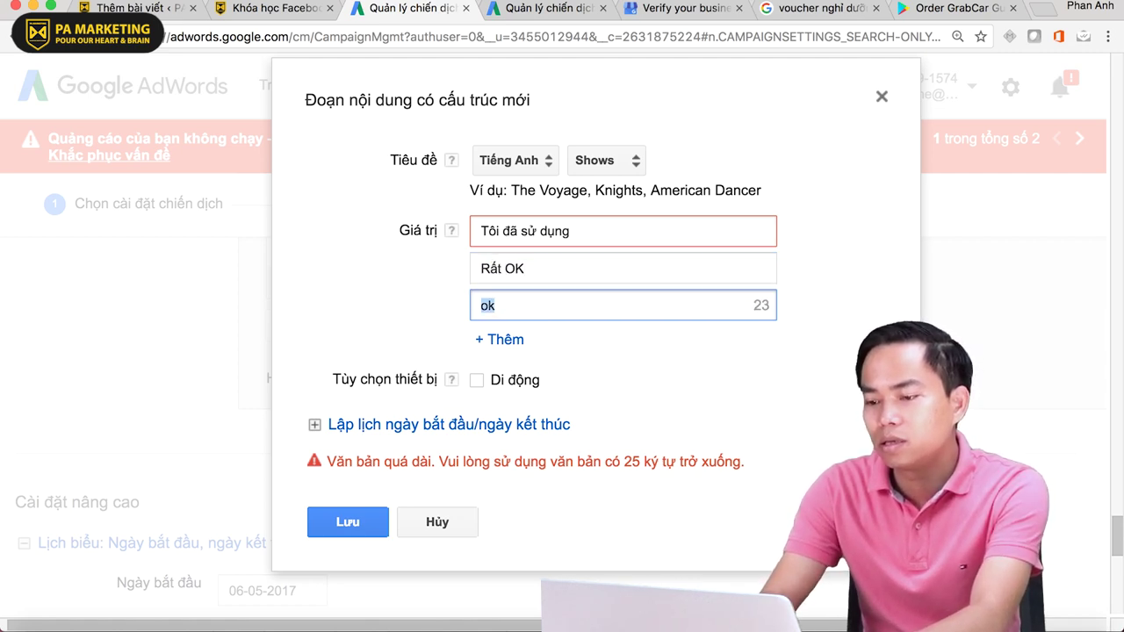
text(Tuy)
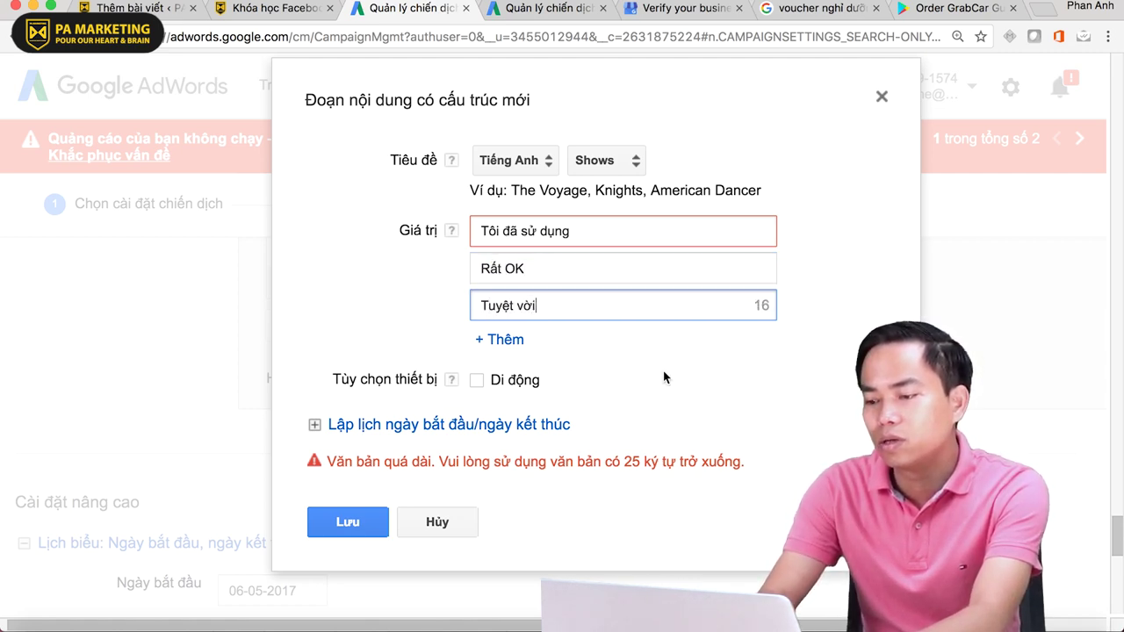
text(ệt vời)
click(350, 521)
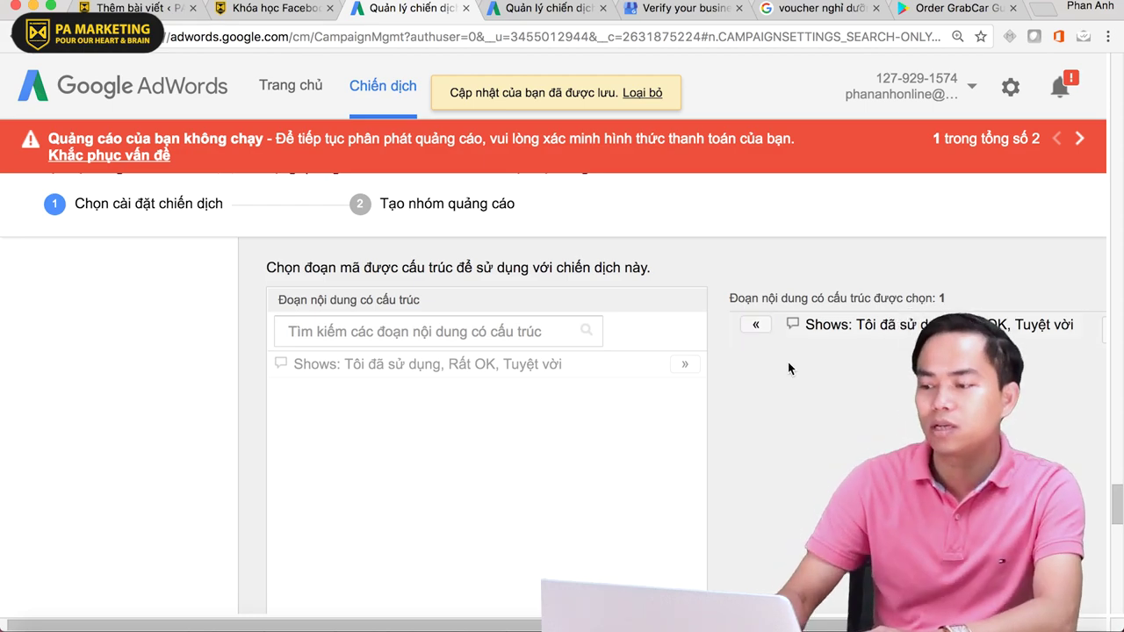
- Keep the campaign start date at 6 May 2017
click(21, 419)
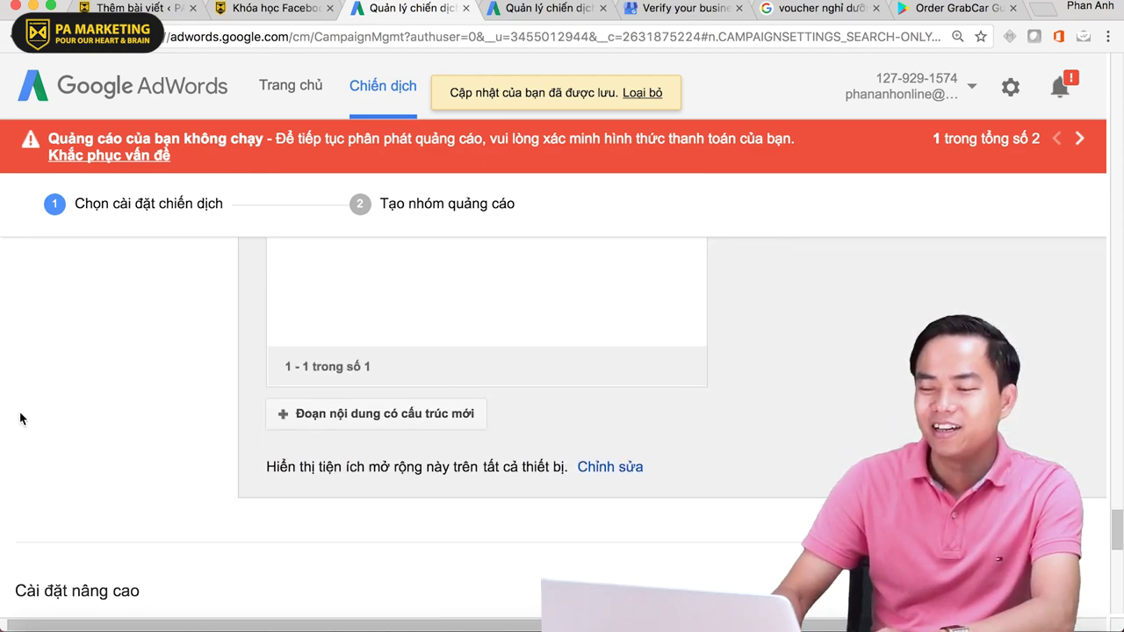
scroll(21, 418, down, 3)
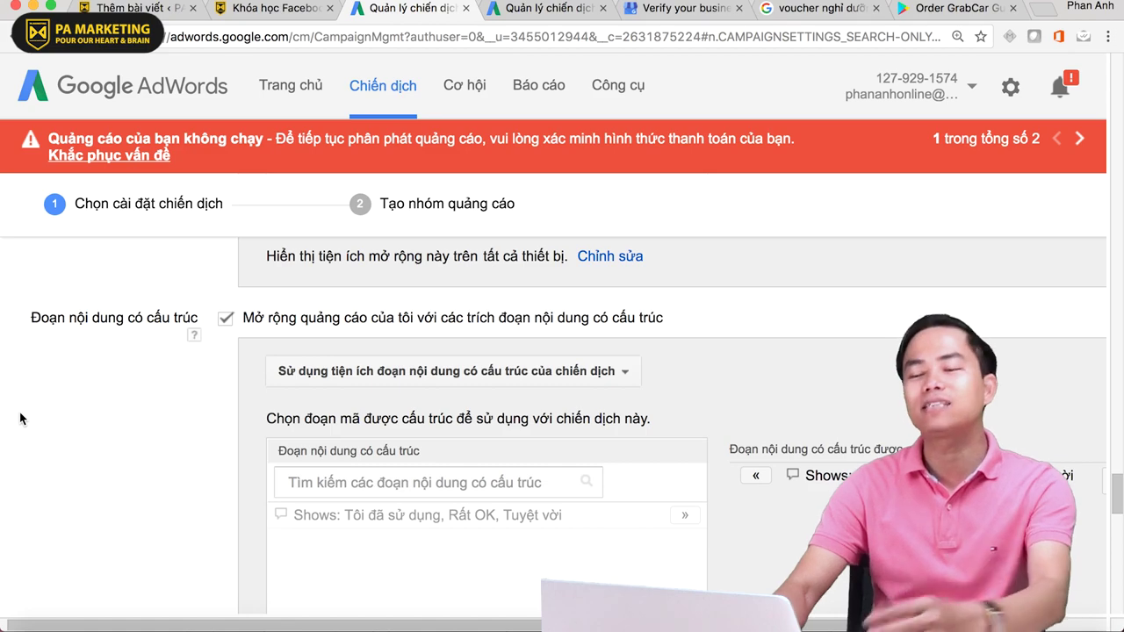
click(25, 421)
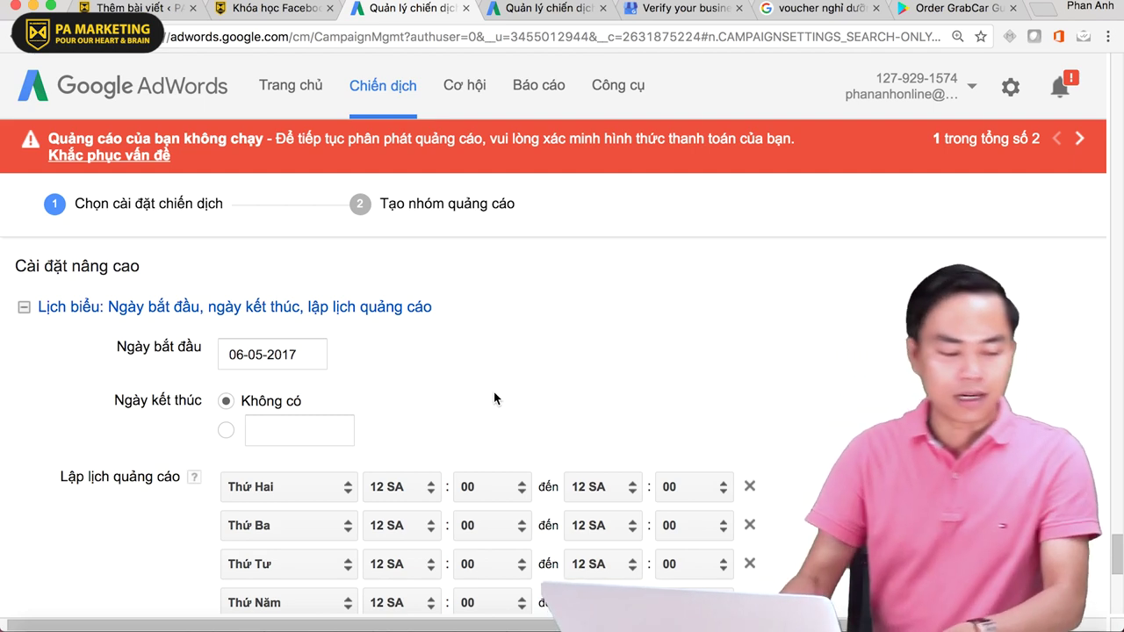
scroll(566, 393, down, 2)
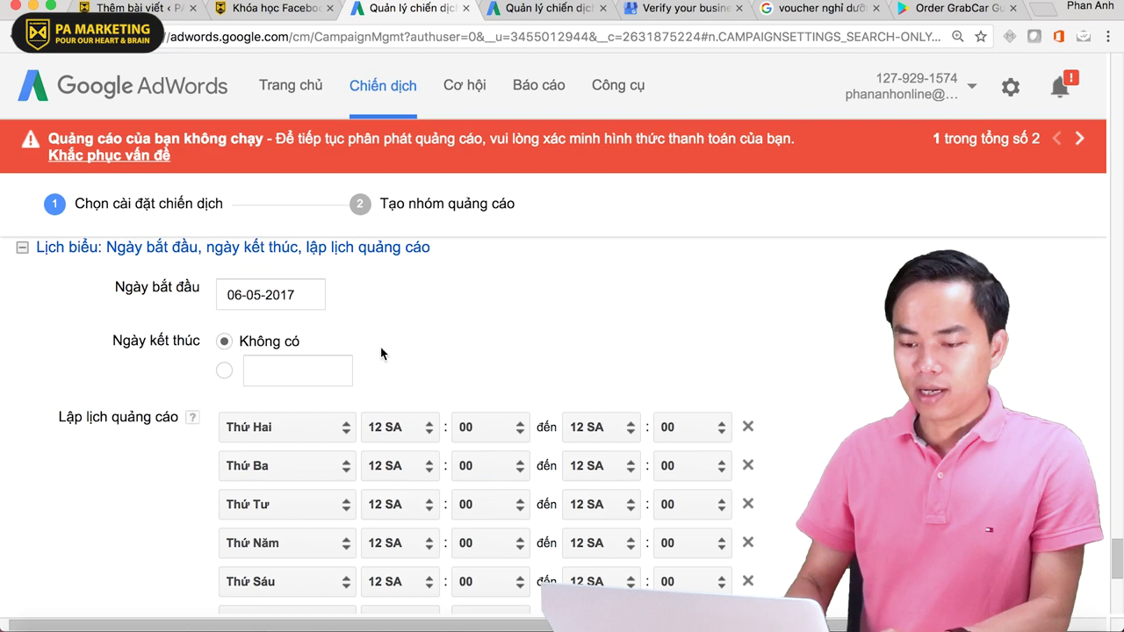
click(236, 294)
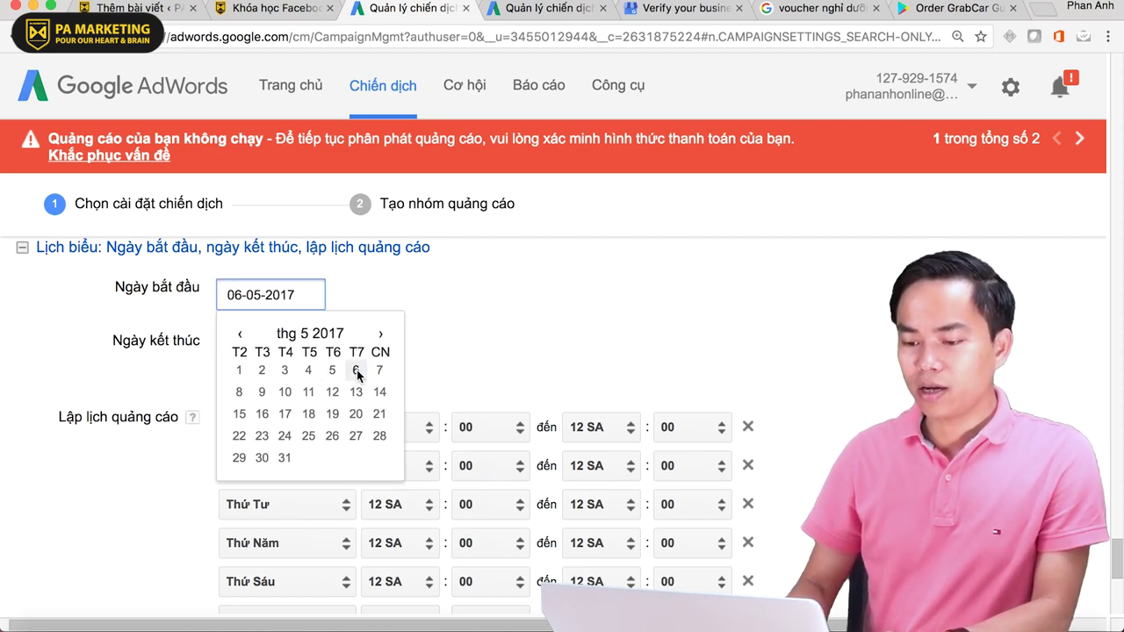
click(357, 372)
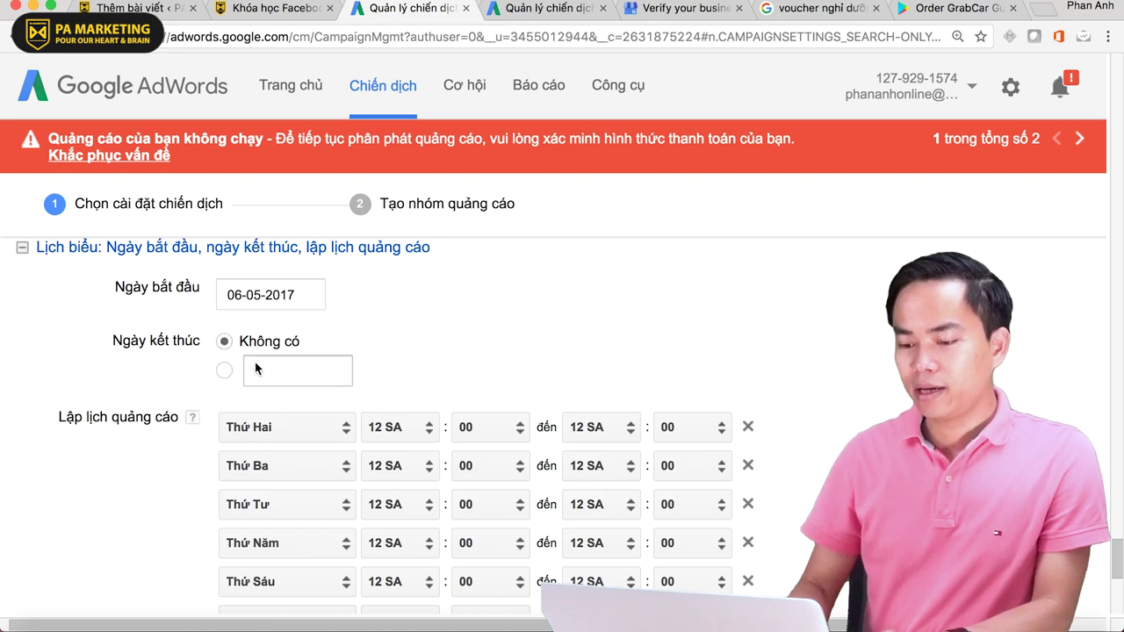
- Give the campaign an end date of 13 May 2017
click(230, 371)
click(276, 378)
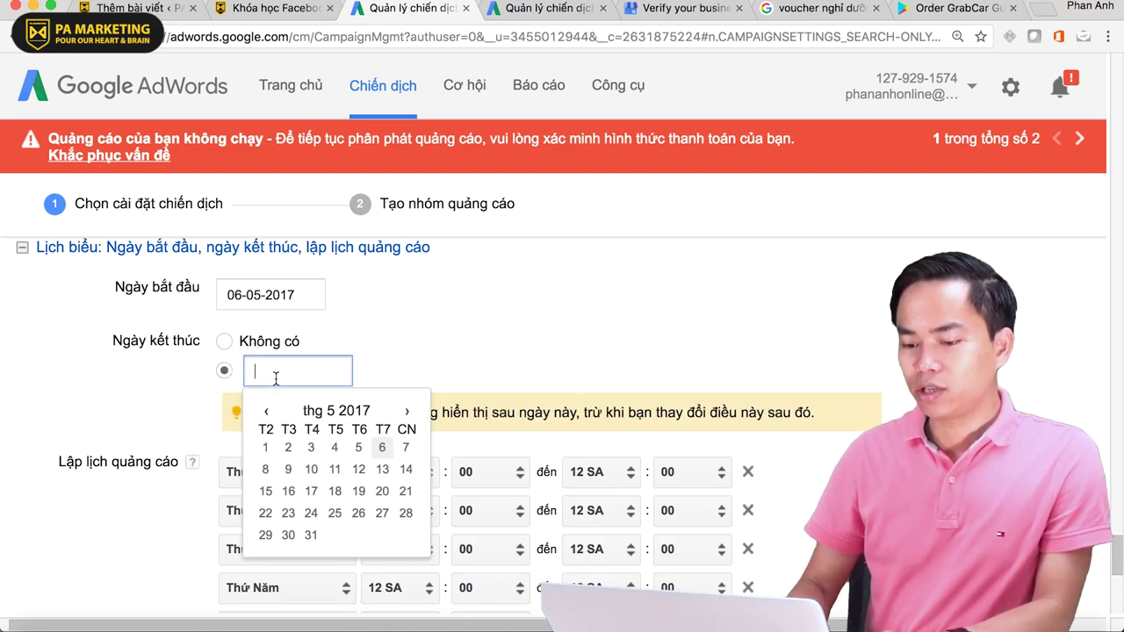
click(382, 469)
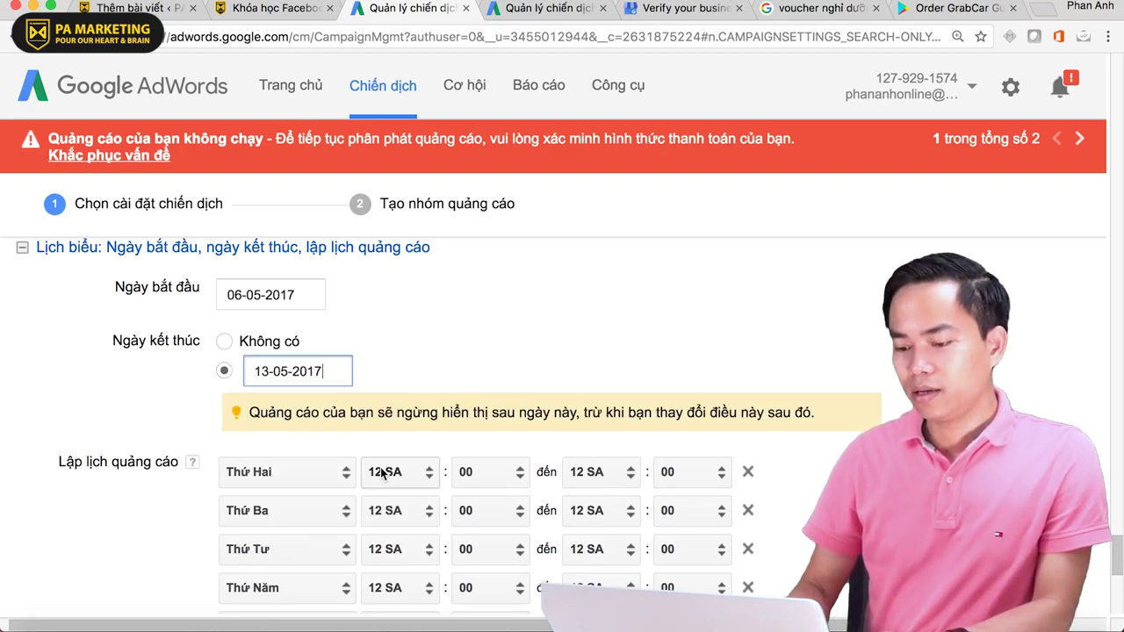
scroll(466, 326, down, 3)
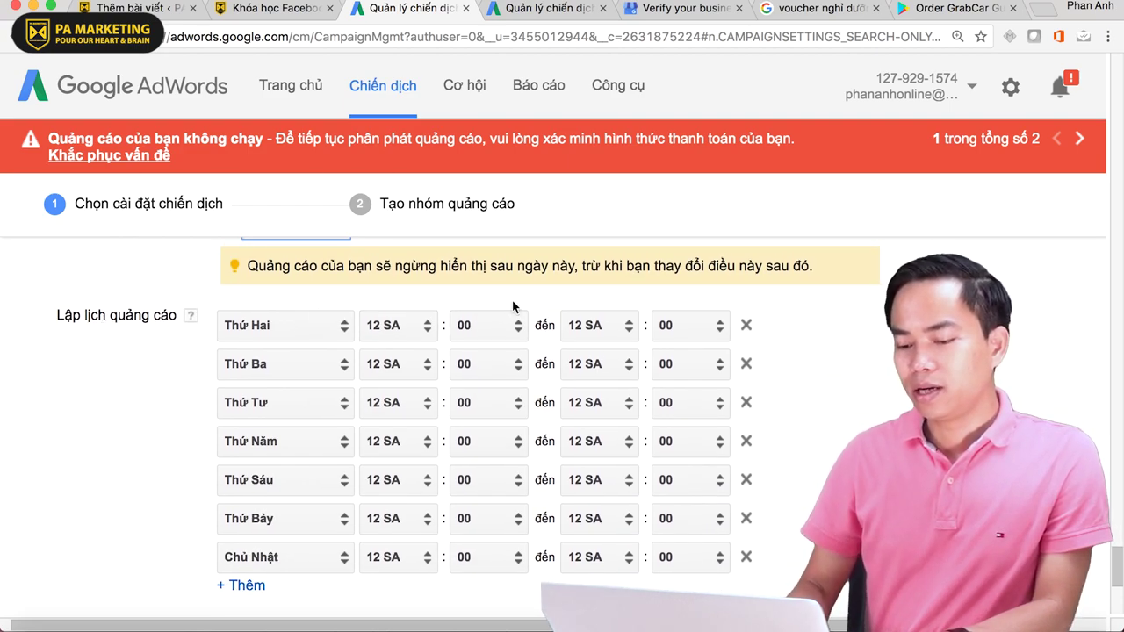
scroll(289, 457, down, 2)
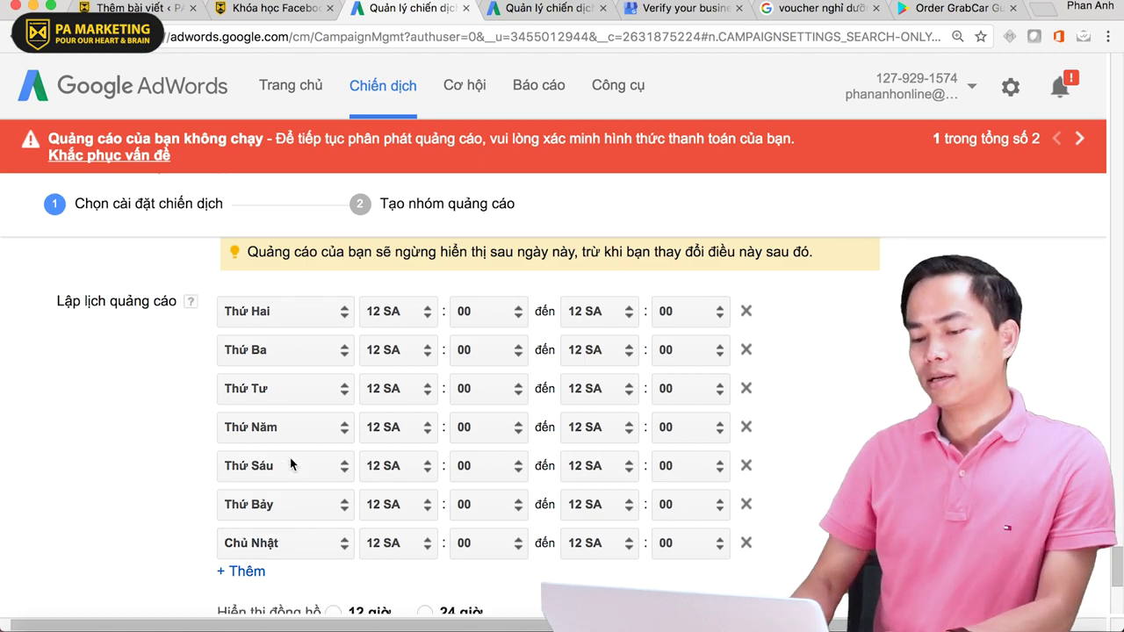
- Check Monday's ad schedule, leaving it at 12 SA to 12 SA
click(403, 293)
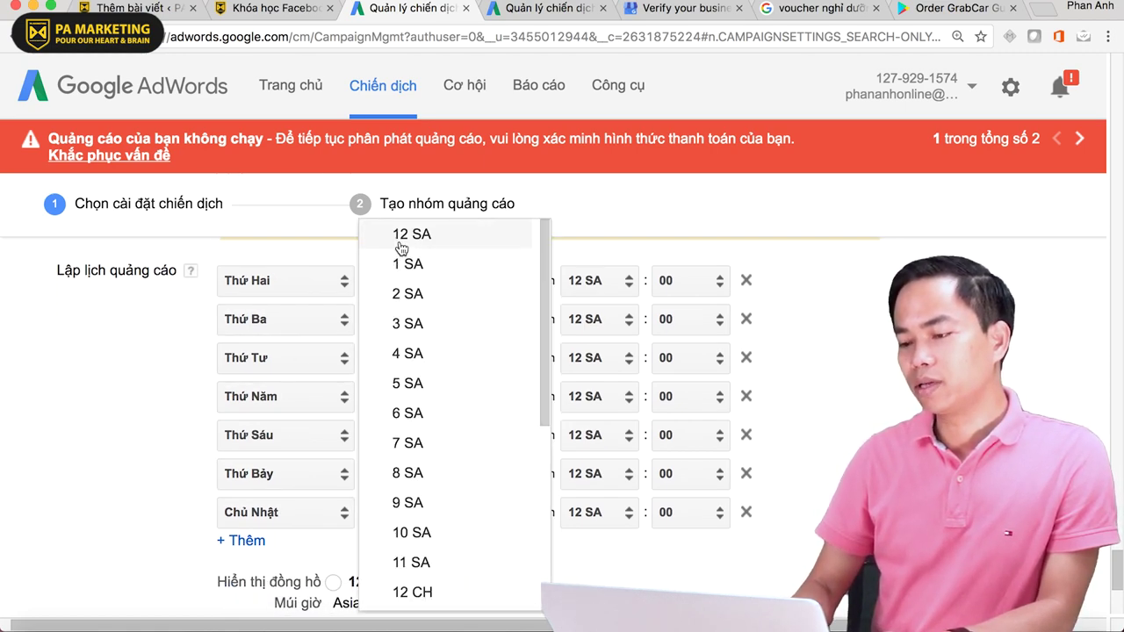
click(402, 244)
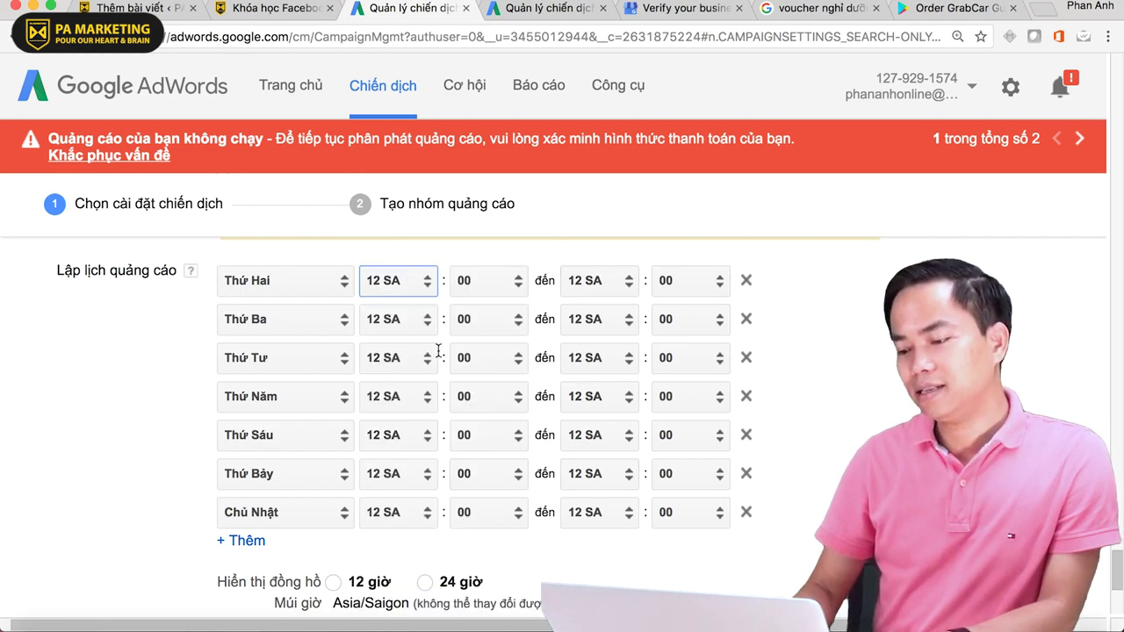
click(502, 288)
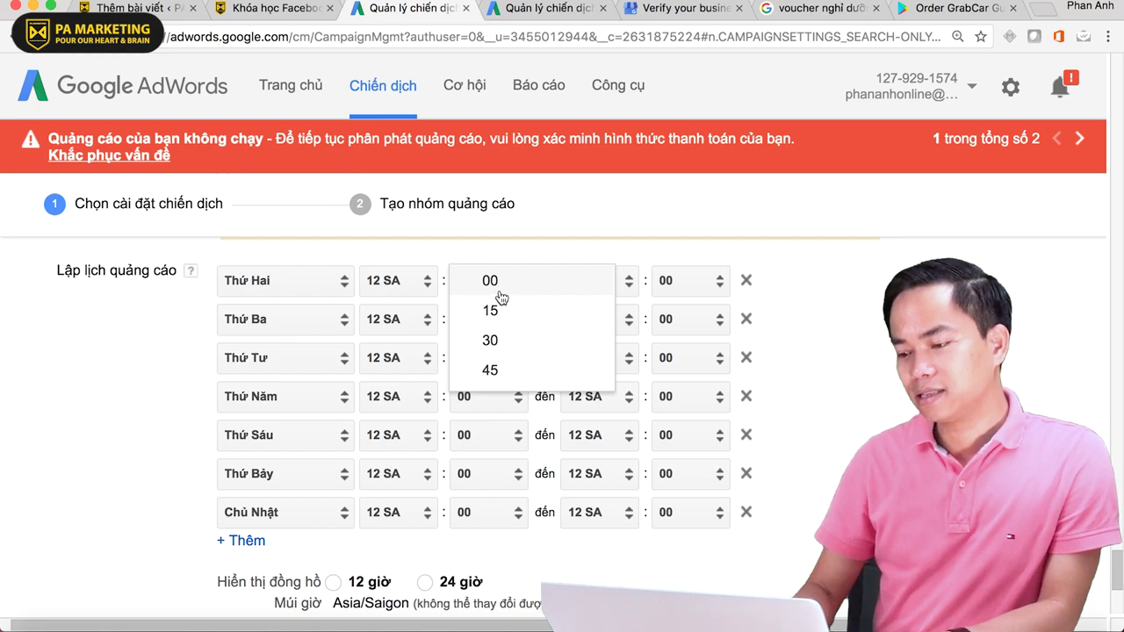
click(505, 289)
click(608, 286)
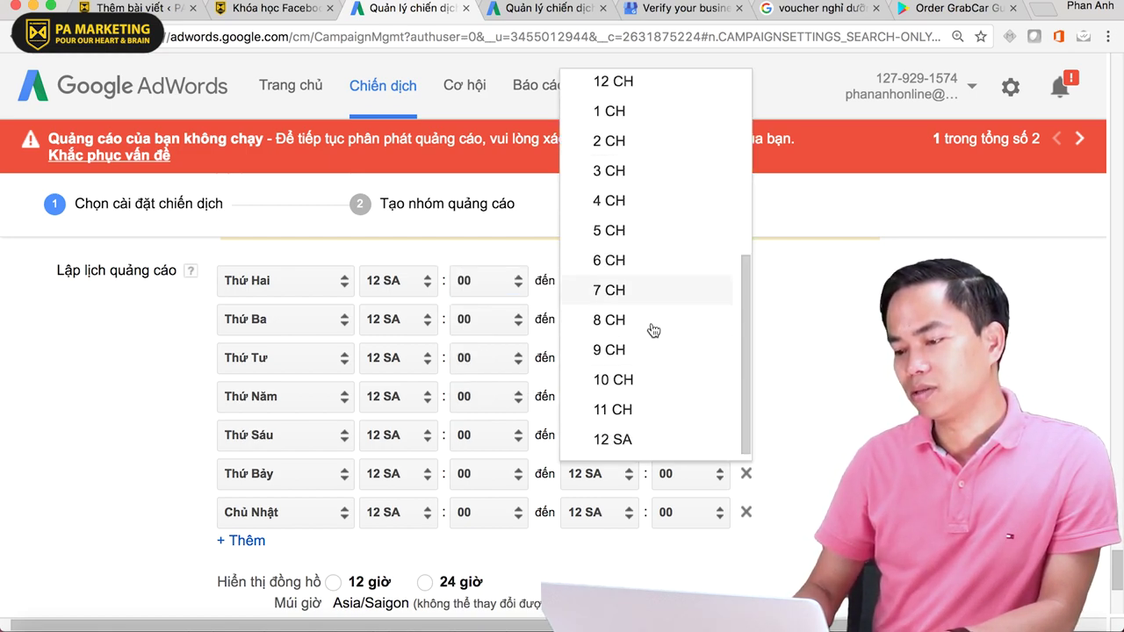
click(907, 406)
scroll(905, 400, down, 1)
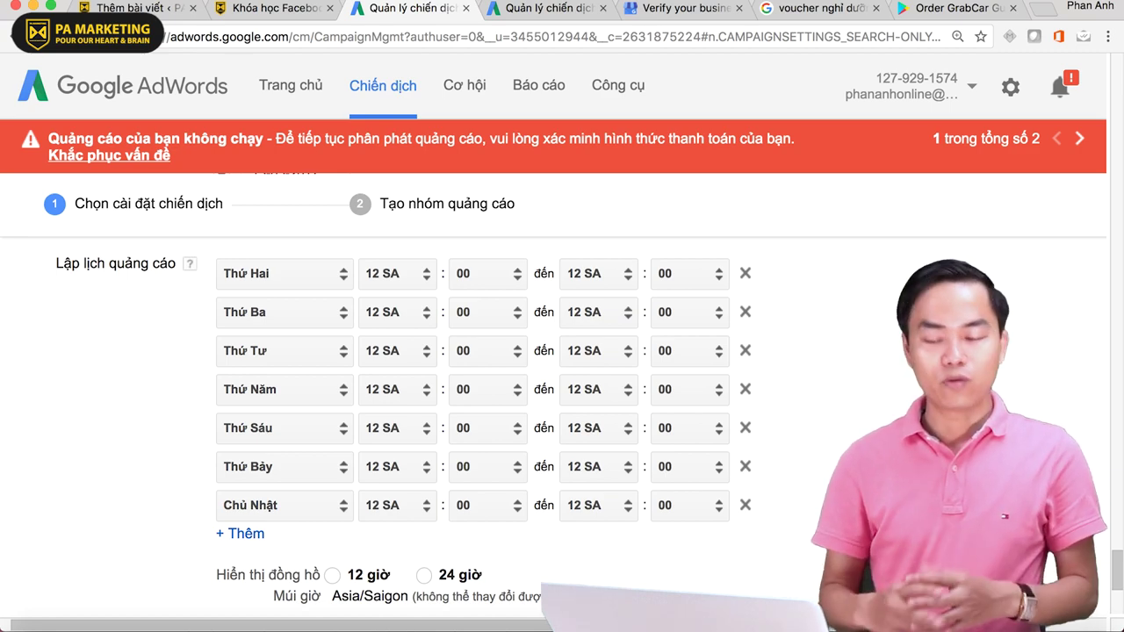
- Expand the ad rotation settings and review the four rotation options
scroll(474, 395, down, 3)
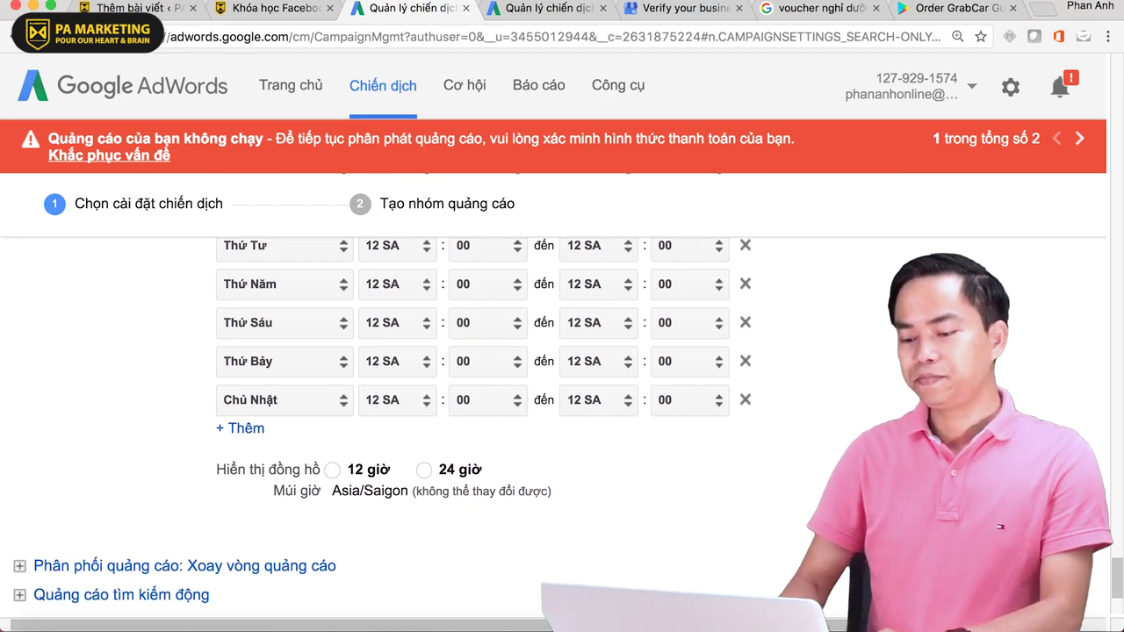
scroll(599, 446, down, 2)
scroll(599, 446, down, 3)
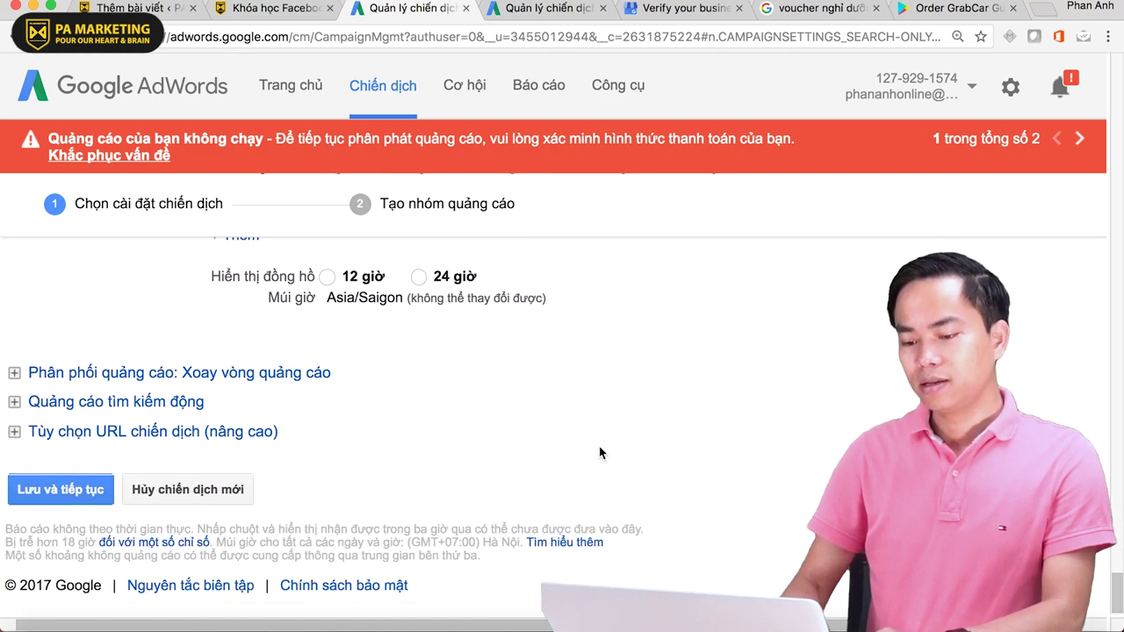
click(143, 374)
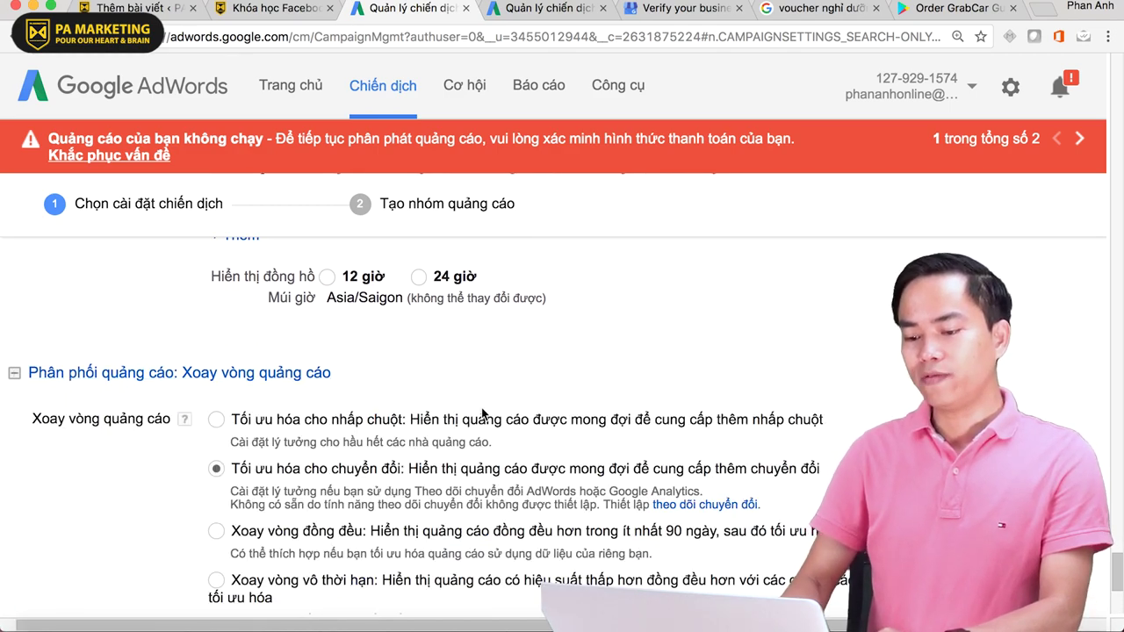
scroll(482, 414, down, 1)
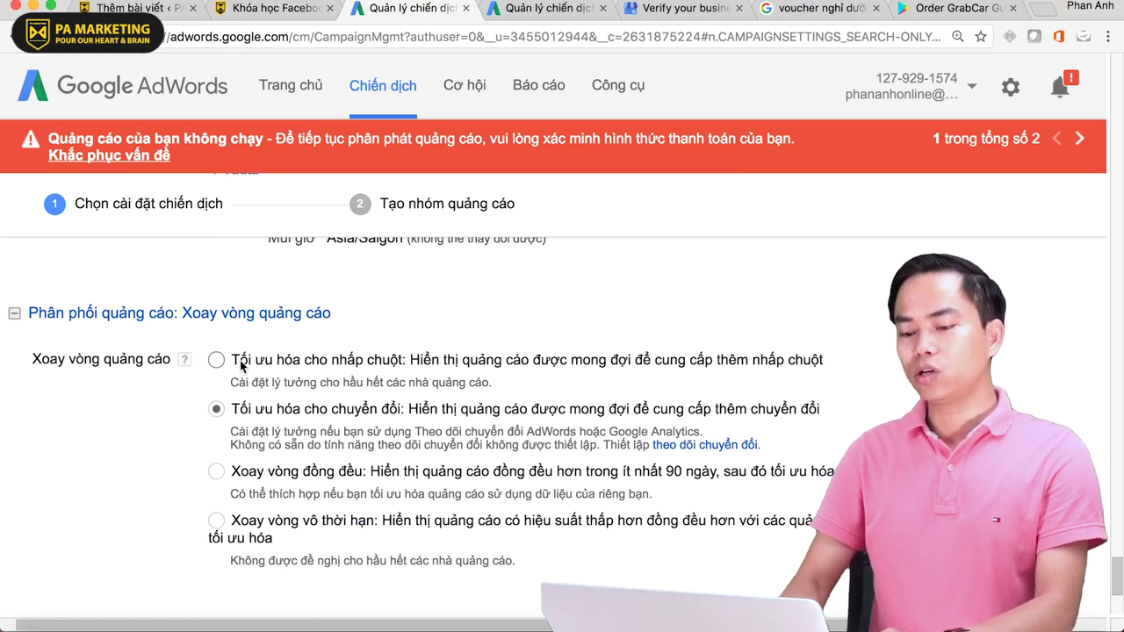
drag(235, 359, 449, 360)
drag(234, 413, 401, 415)
drag(237, 472, 363, 472)
drag(239, 523, 346, 523)
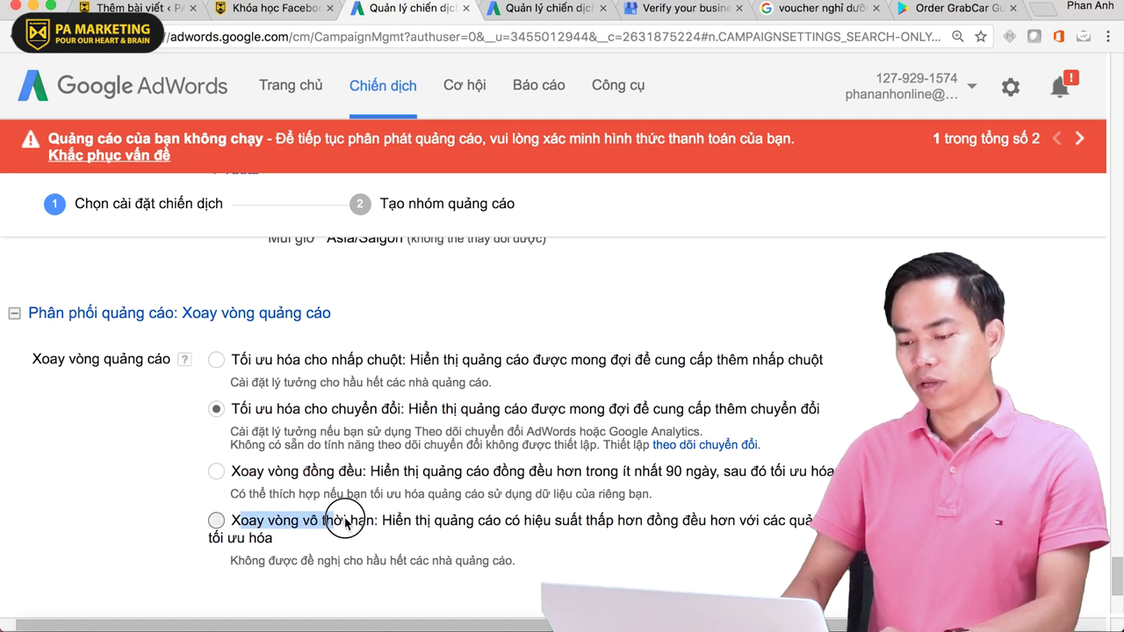
- Set ad rotation to 'Tối ưu hóa cho nhấp chuột' (optimize for clicks)
click(603, 476)
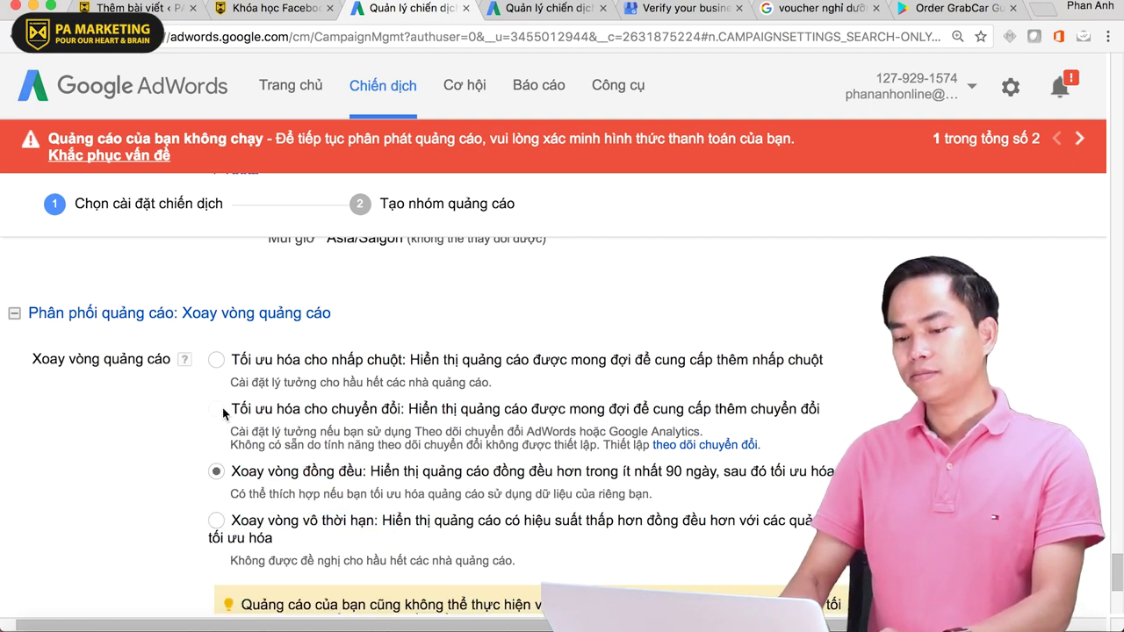
scroll(317, 421, down, 1)
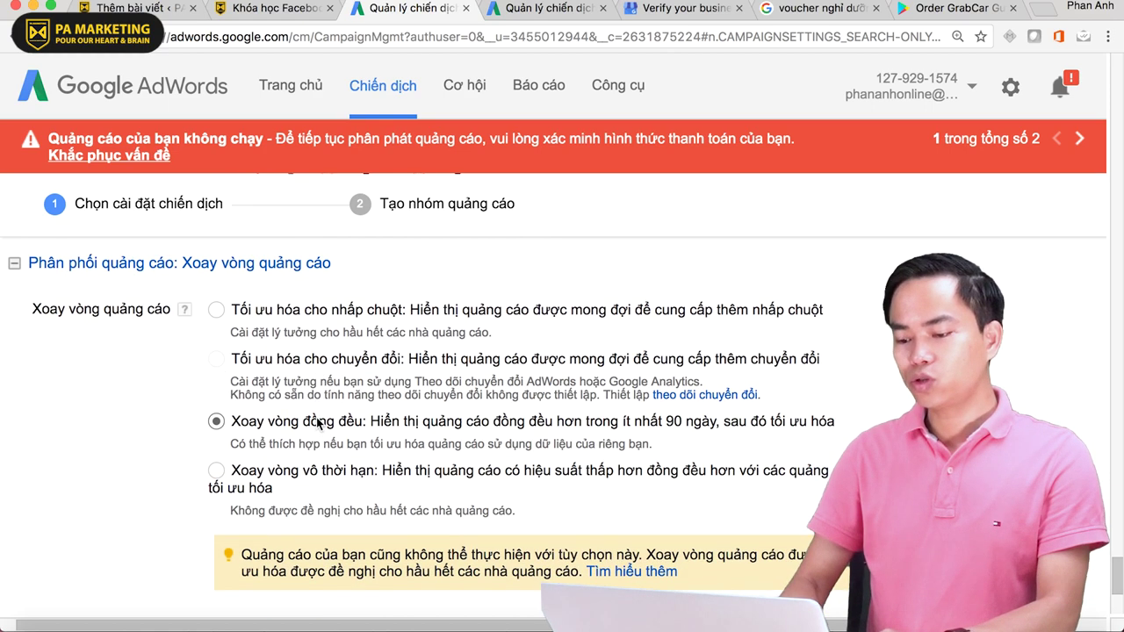
click(216, 310)
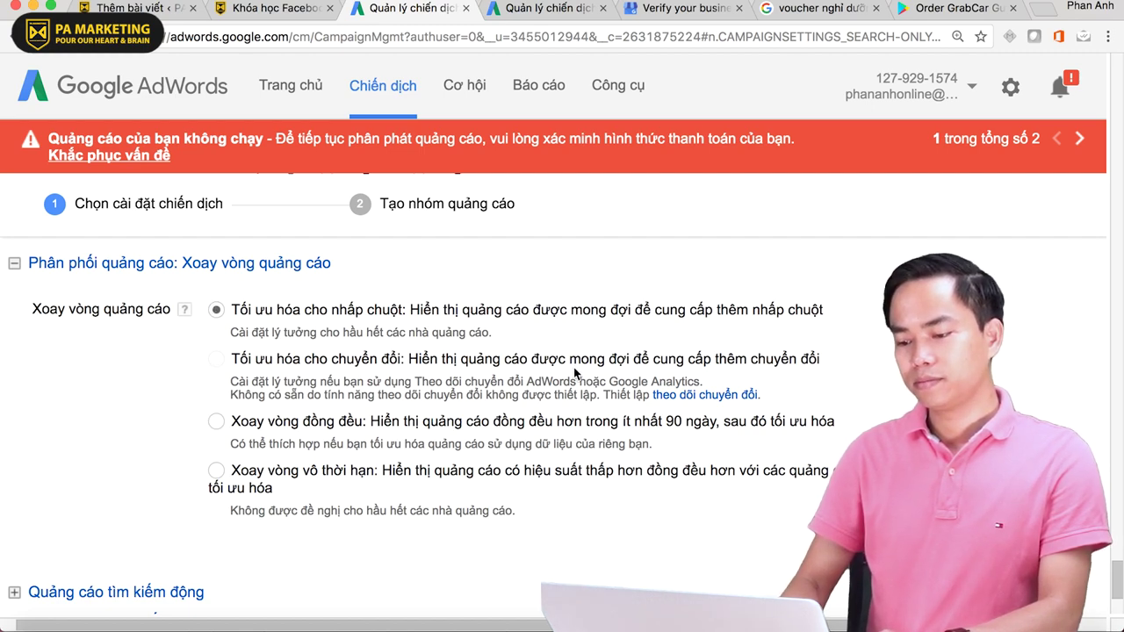
scroll(399, 328, up, 10)
scroll(400, 327, down, 5)
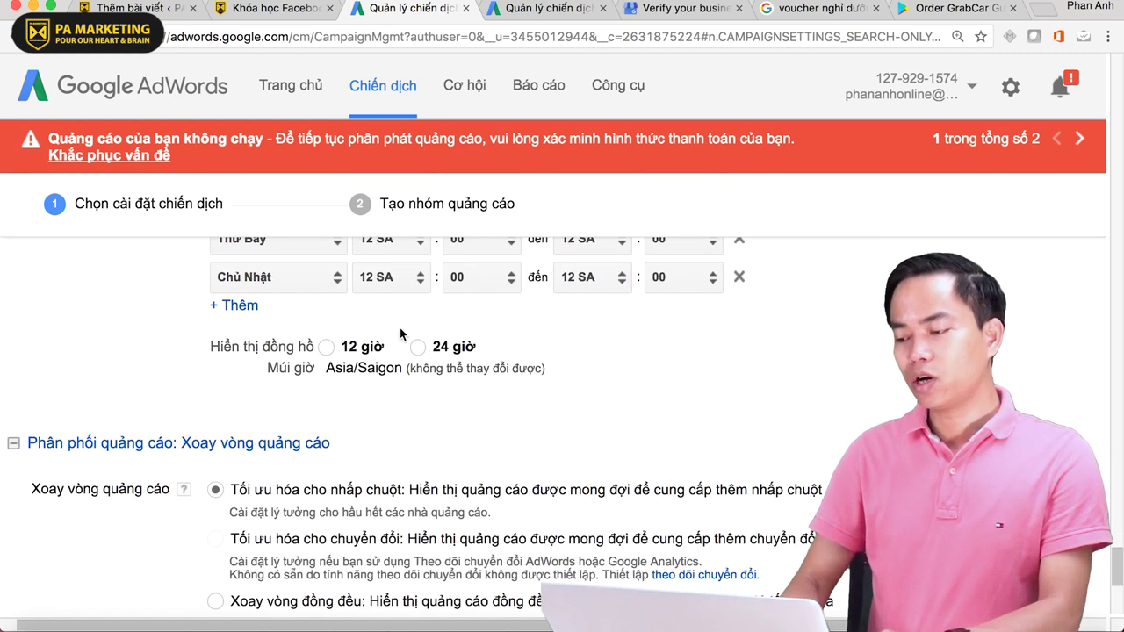
scroll(399, 327, up, 15)
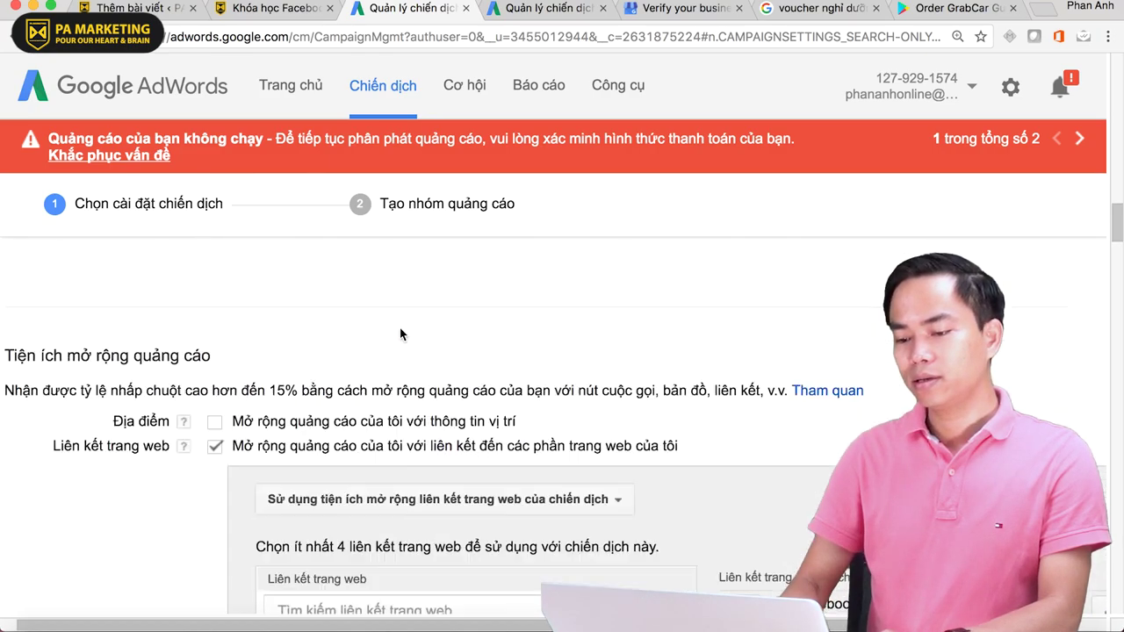
scroll(400, 328, up, 5)
scroll(400, 328, down, 4)
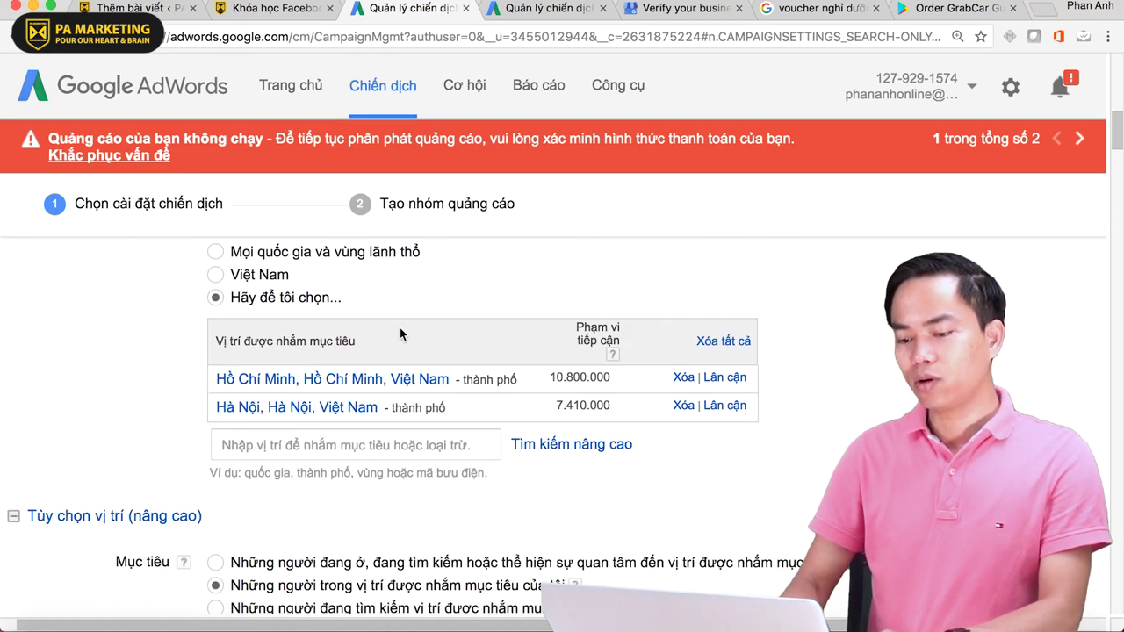
scroll(399, 328, up, 6)
scroll(400, 328, down, 10)
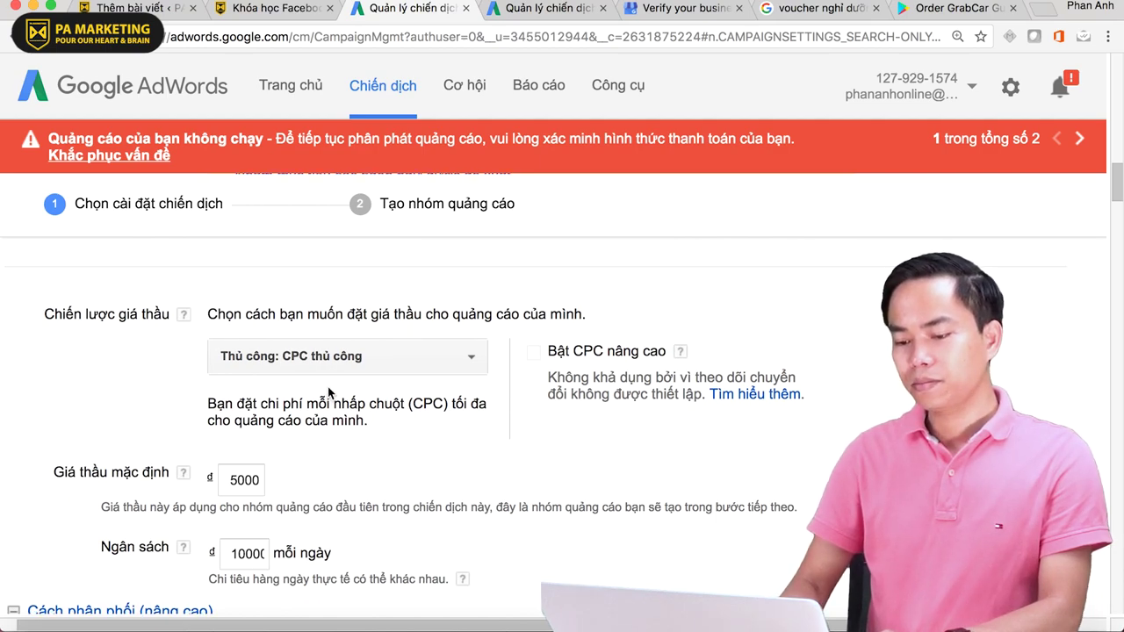
scroll(573, 457, down, 15)
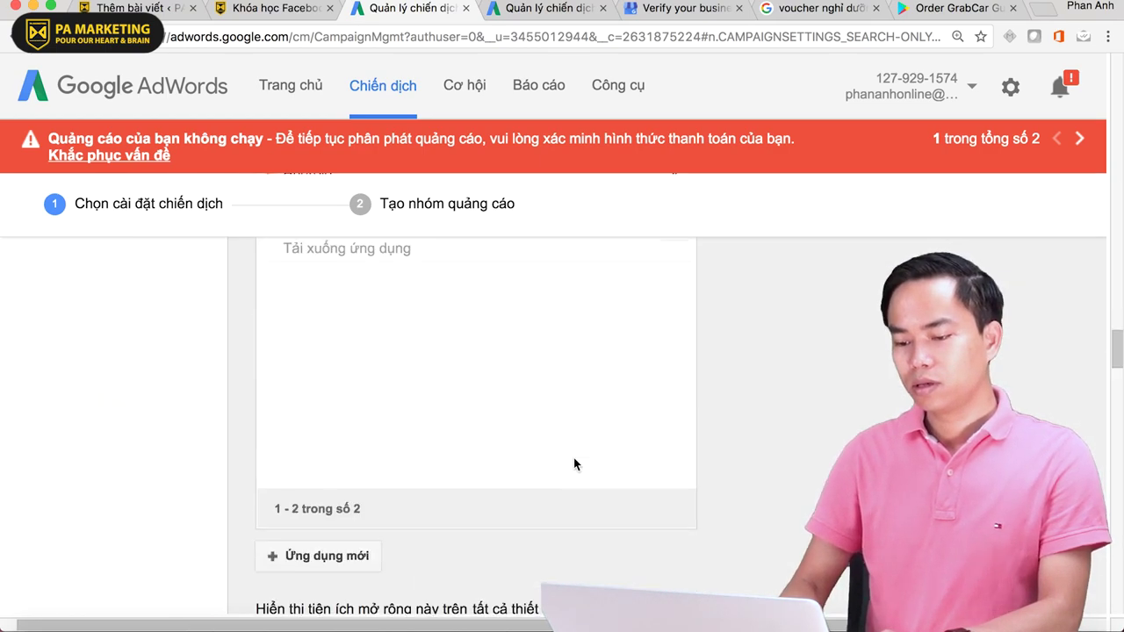
scroll(575, 463, down, 20)
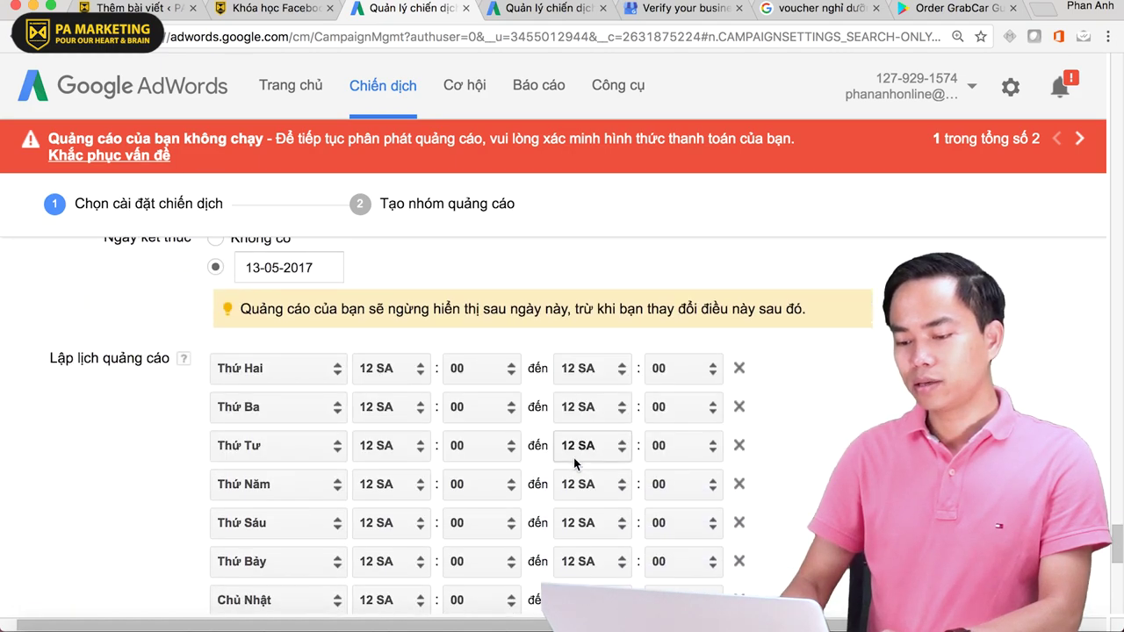
scroll(575, 463, up, 4)
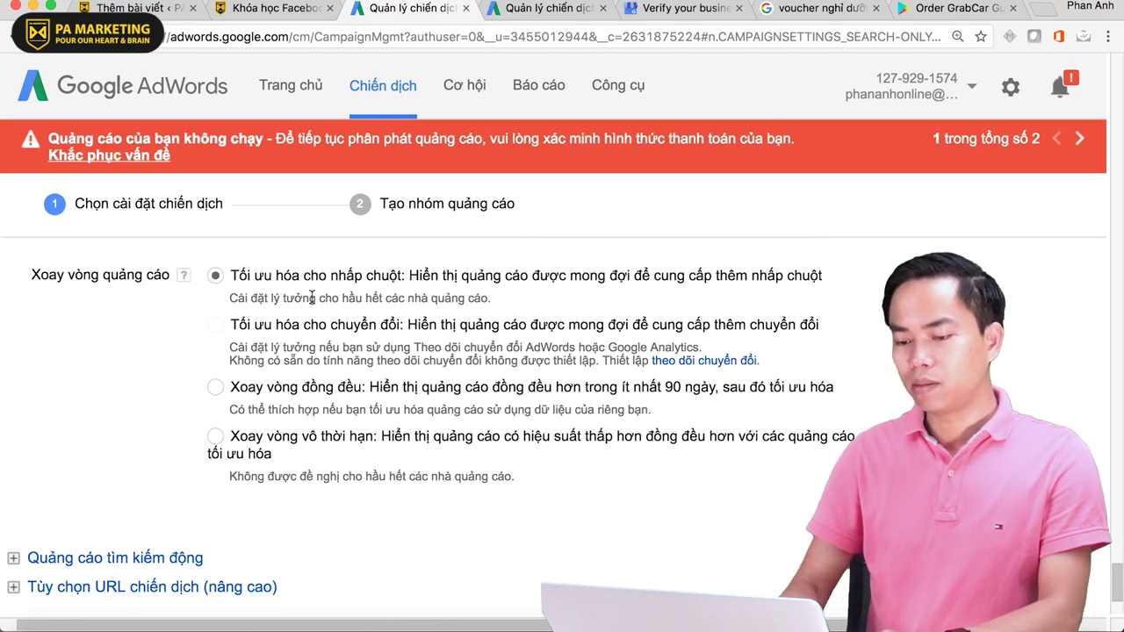
drag(290, 278, 673, 281)
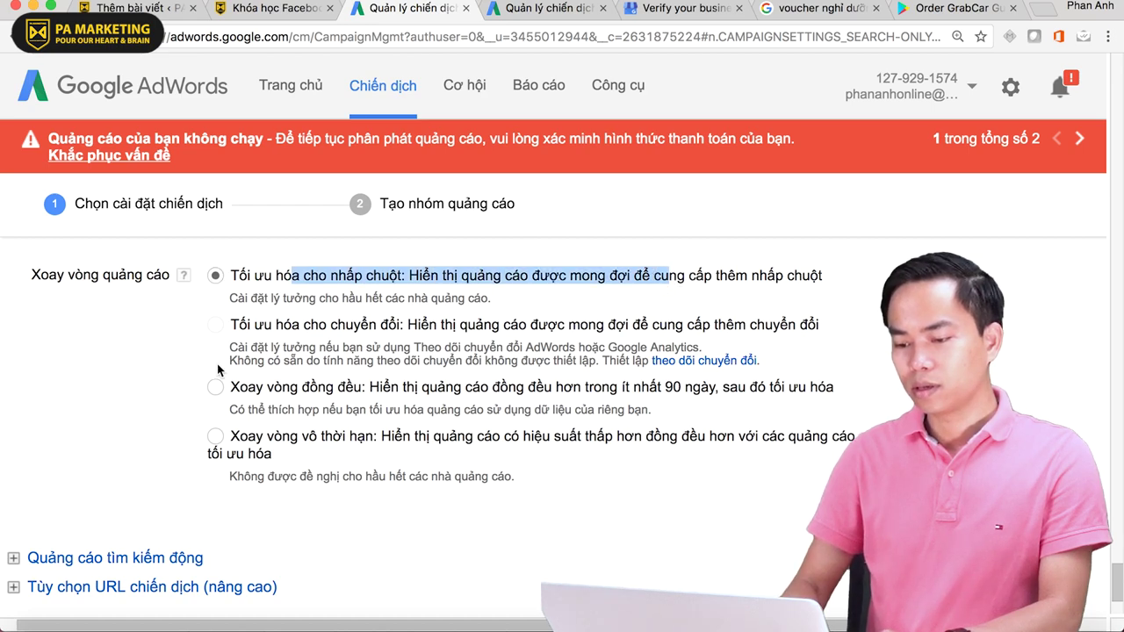
click(215, 436)
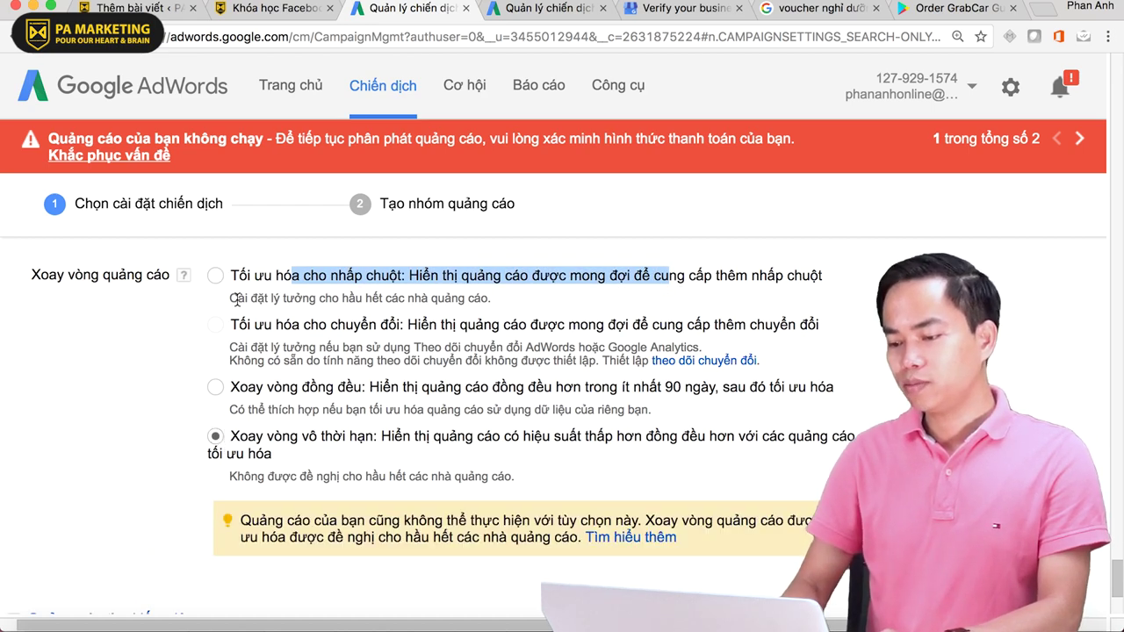
click(216, 277)
scroll(210, 442, down, 2)
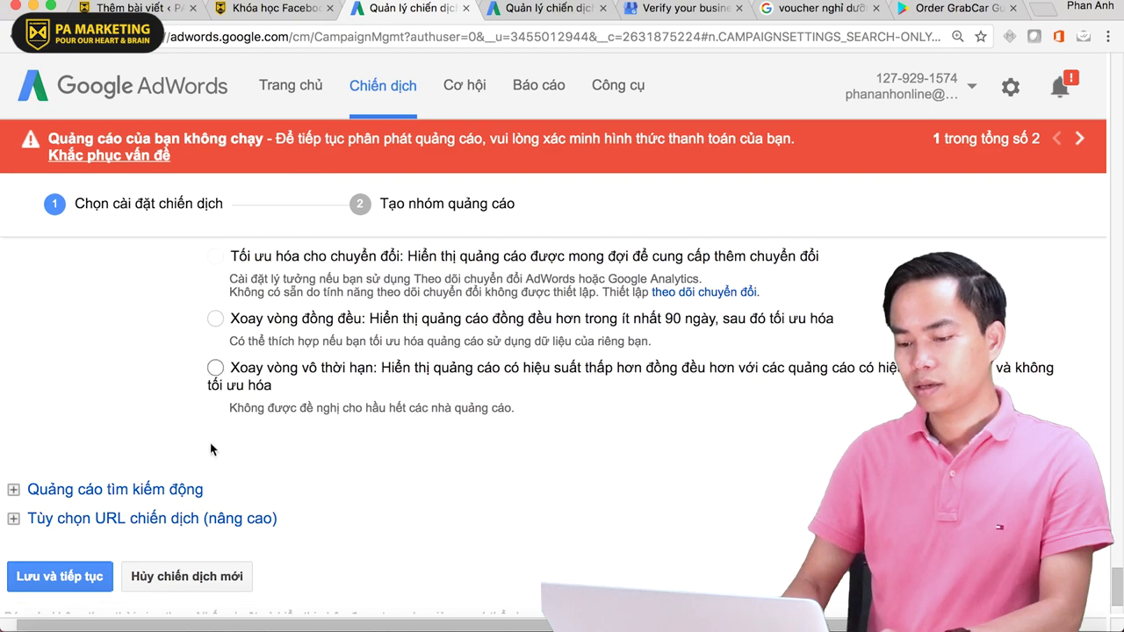
- Expand dynamic search ads and open its link in a new browser tab
click(68, 492)
scroll(277, 491, down, 4)
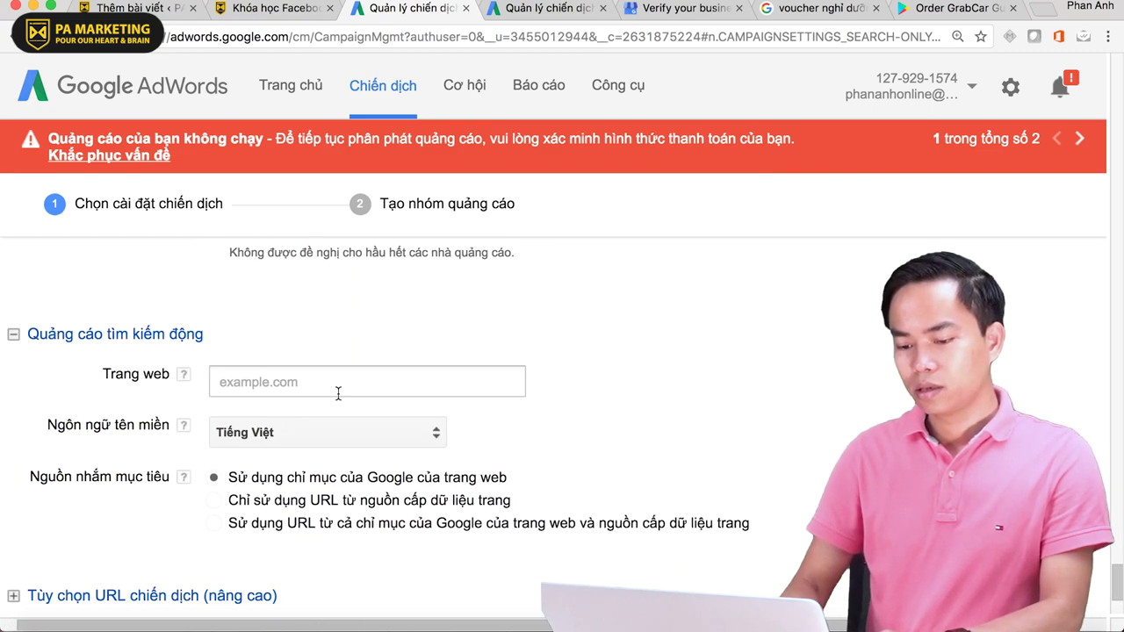
right_click(116, 335)
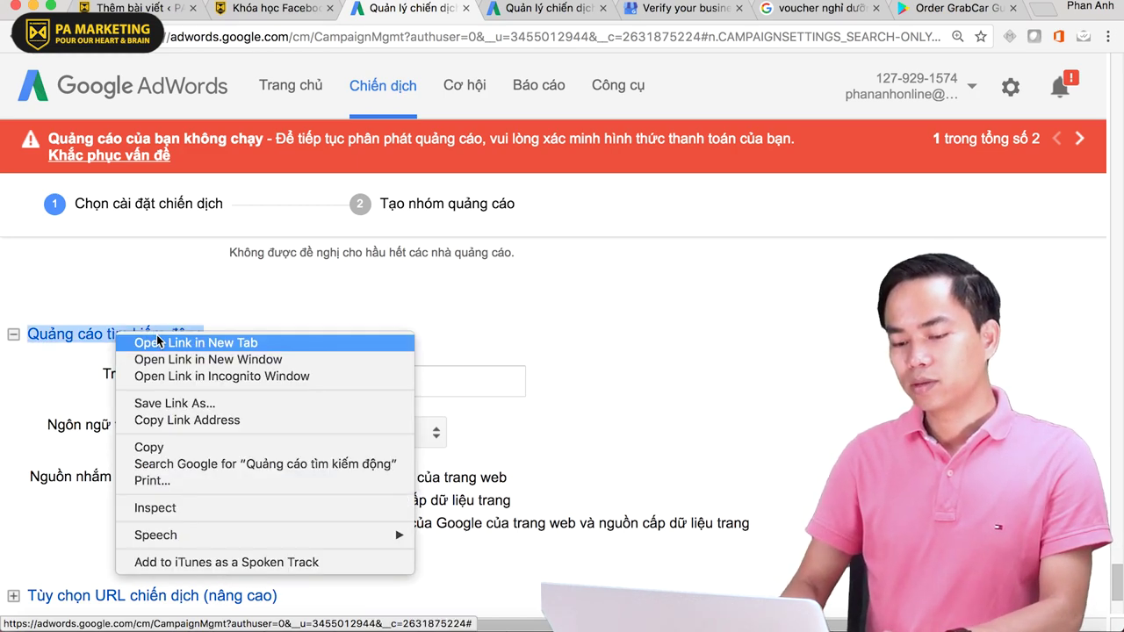
click(157, 341)
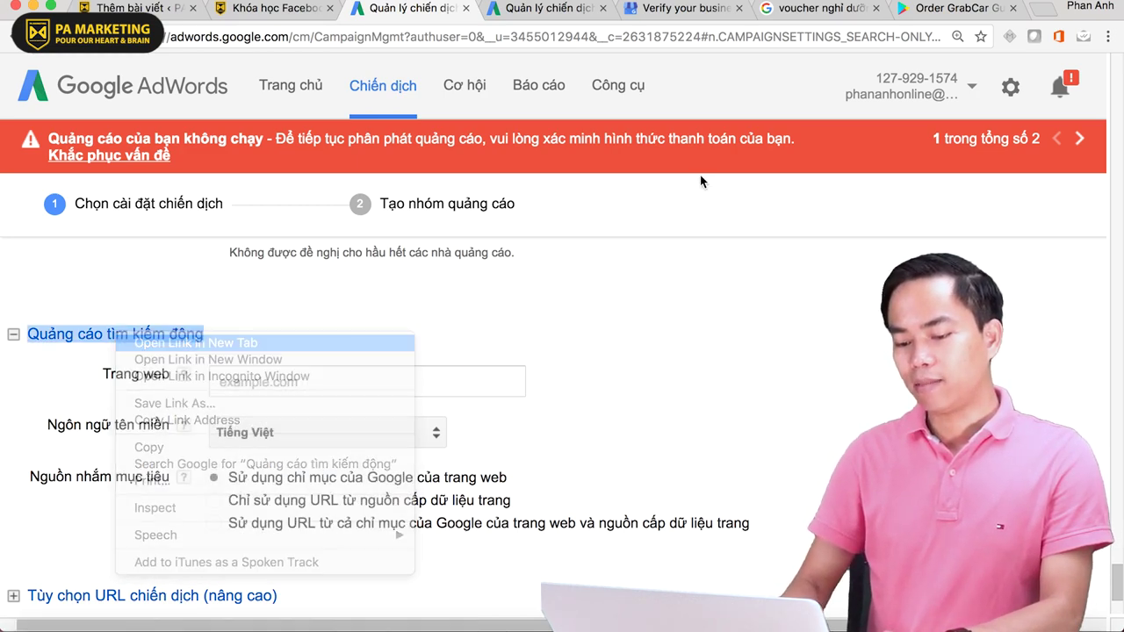
click(513, 11)
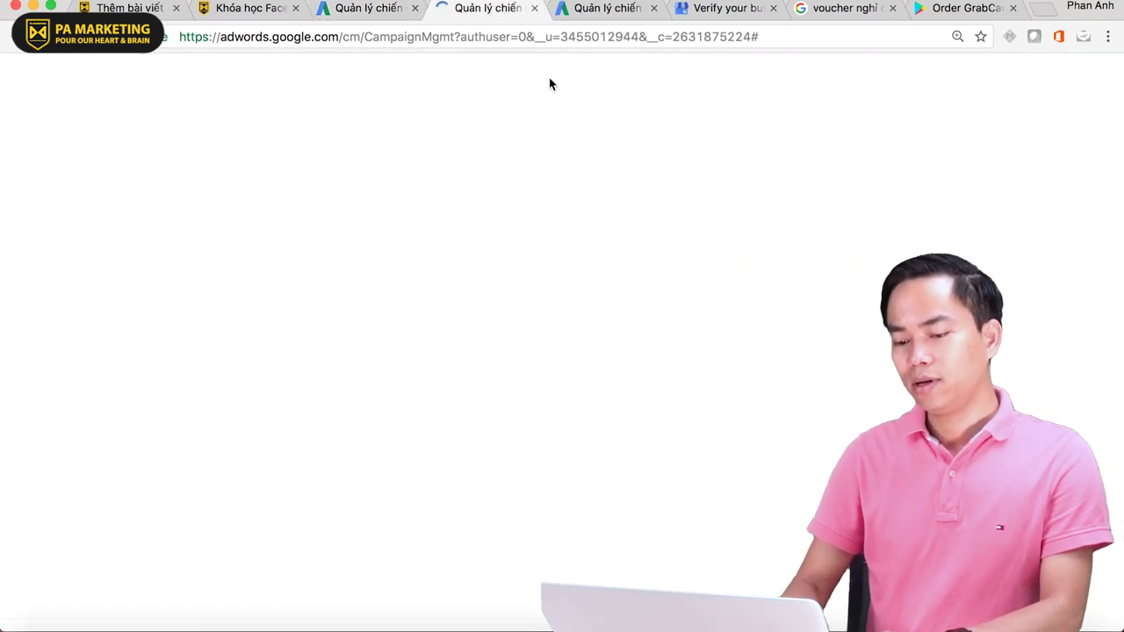
click(368, 11)
- Dismiss the low battery notification and expand the campaign URL options
scroll(487, 326, down, 3)
scroll(487, 327, up, 2)
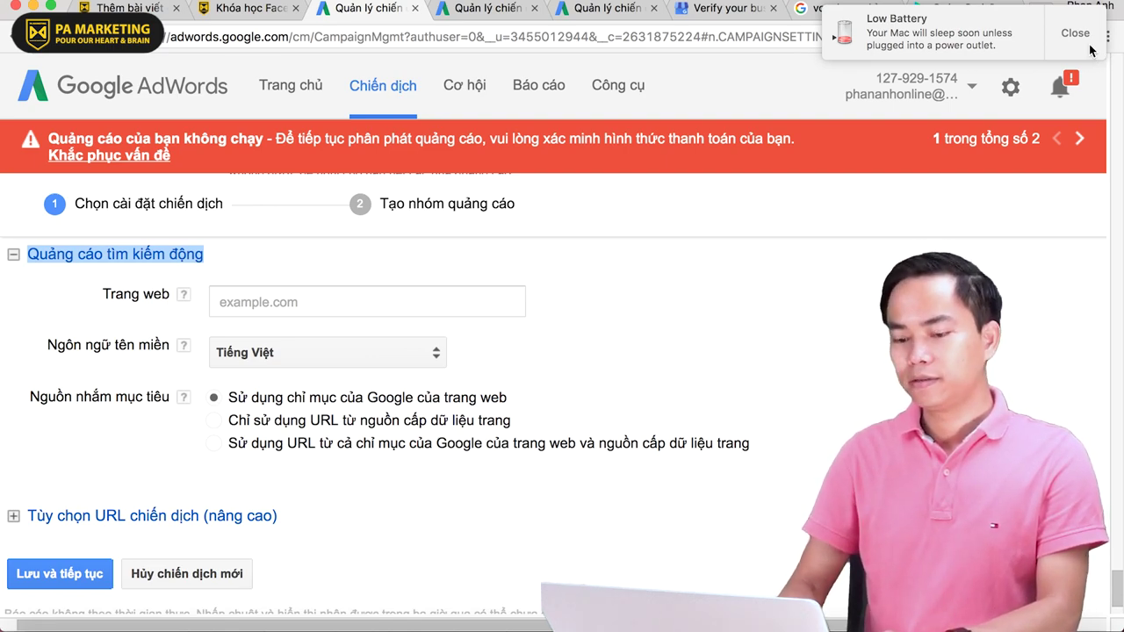
click(1088, 49)
scroll(632, 264, down, 1)
scroll(452, 331, up, 5)
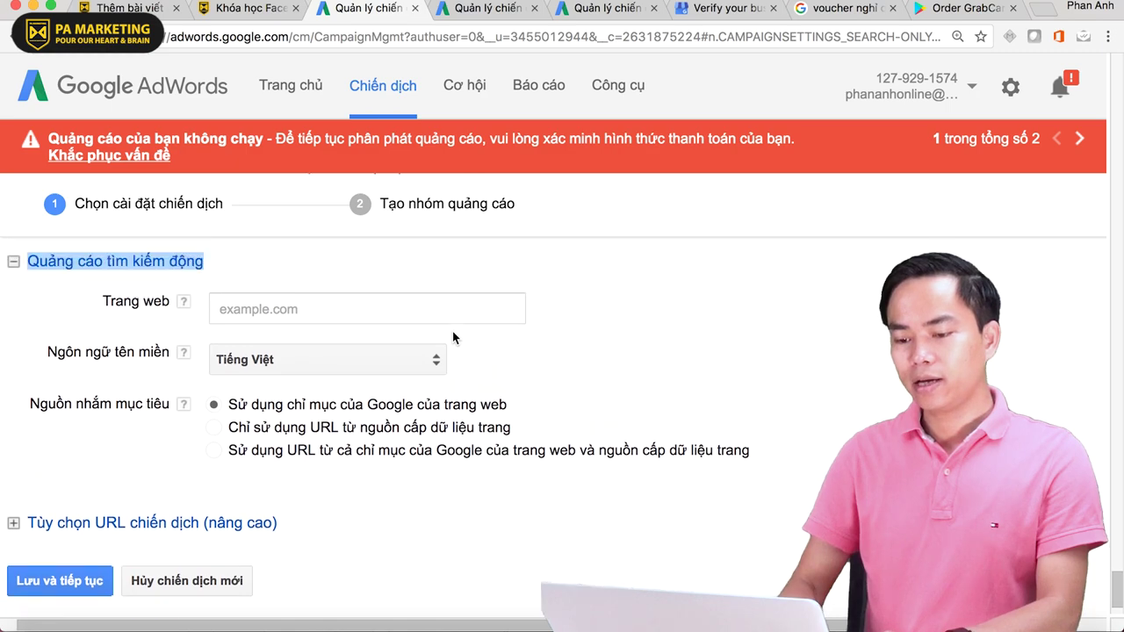
scroll(222, 407, down, 3)
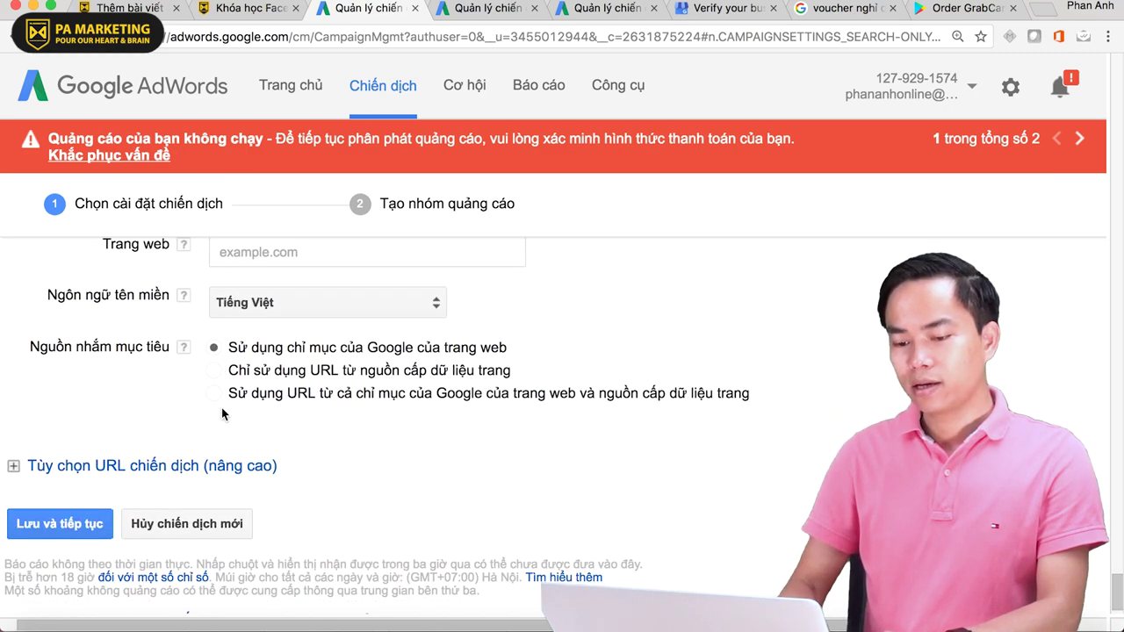
click(155, 462)
- Look over the example tracking template URL, then save the campaign settings and continue
scroll(377, 501, down, 5)
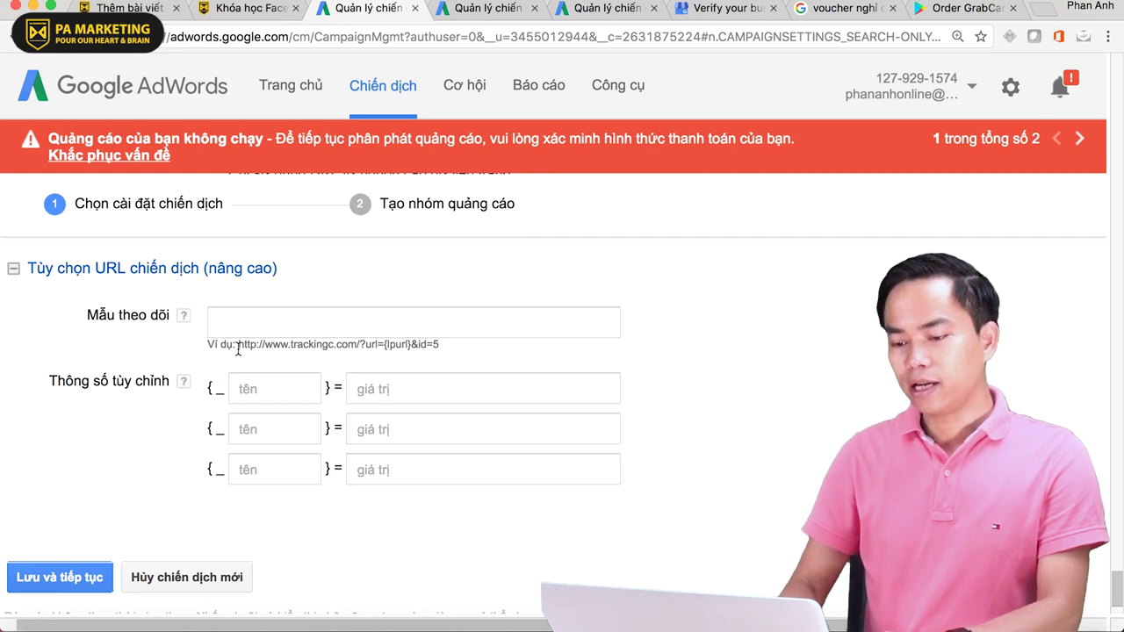
drag(245, 345, 442, 344)
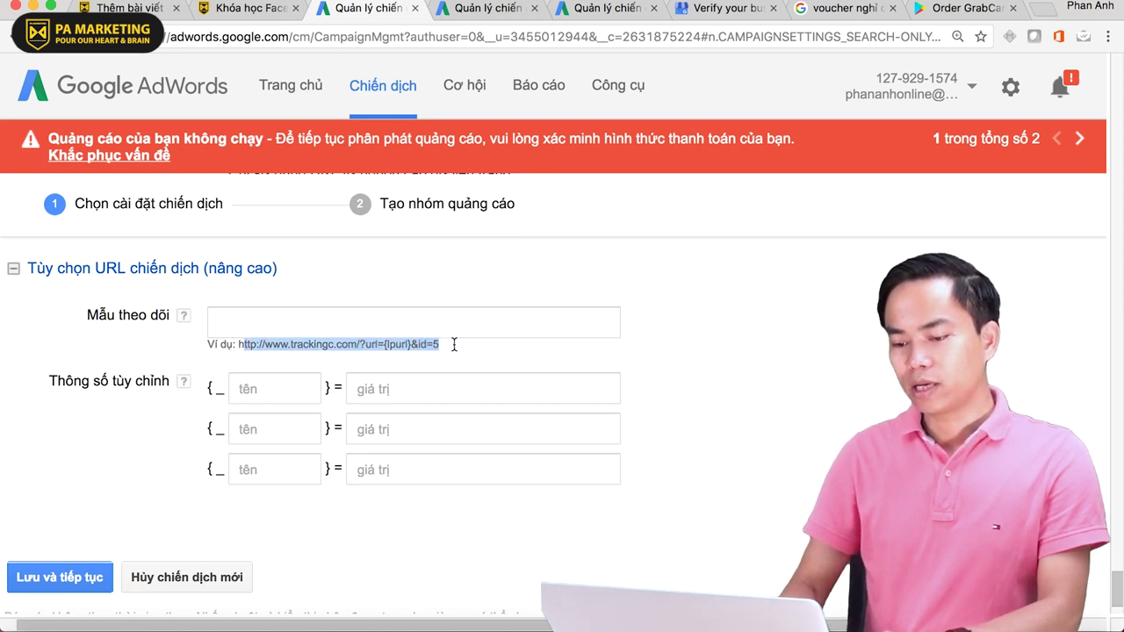
click(301, 349)
drag(238, 349, 451, 345)
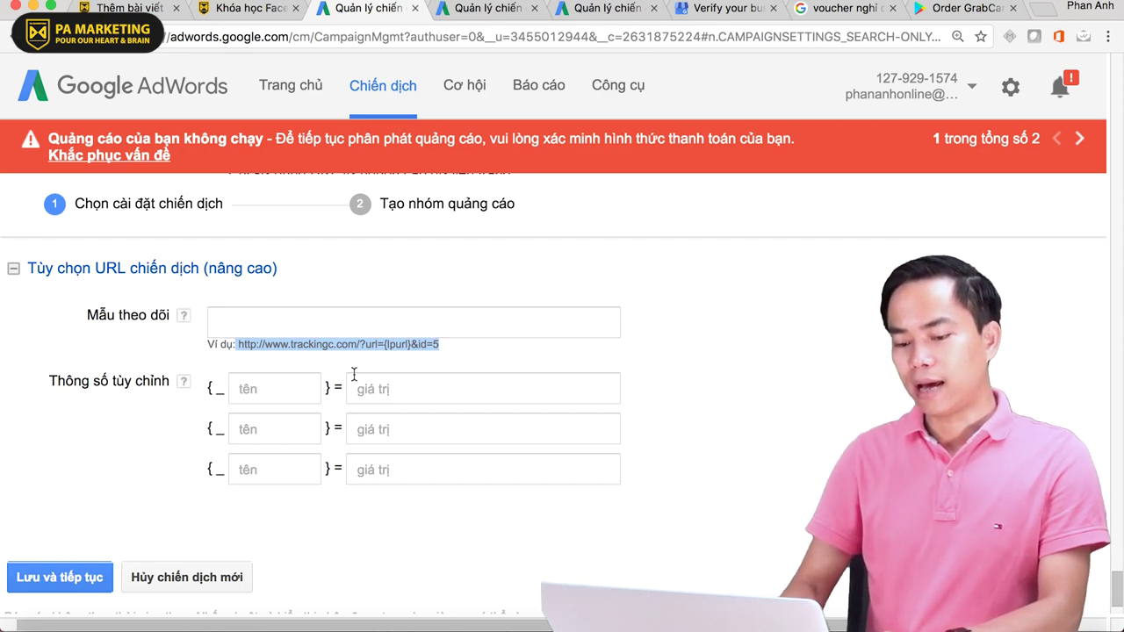
scroll(164, 408, down, 2)
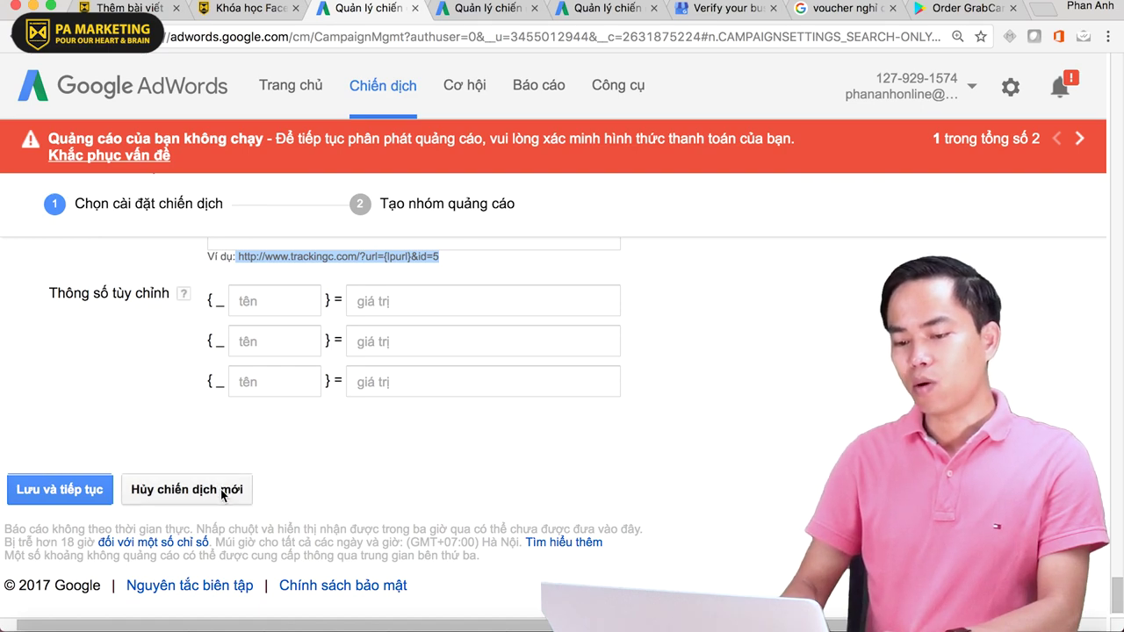
click(268, 301)
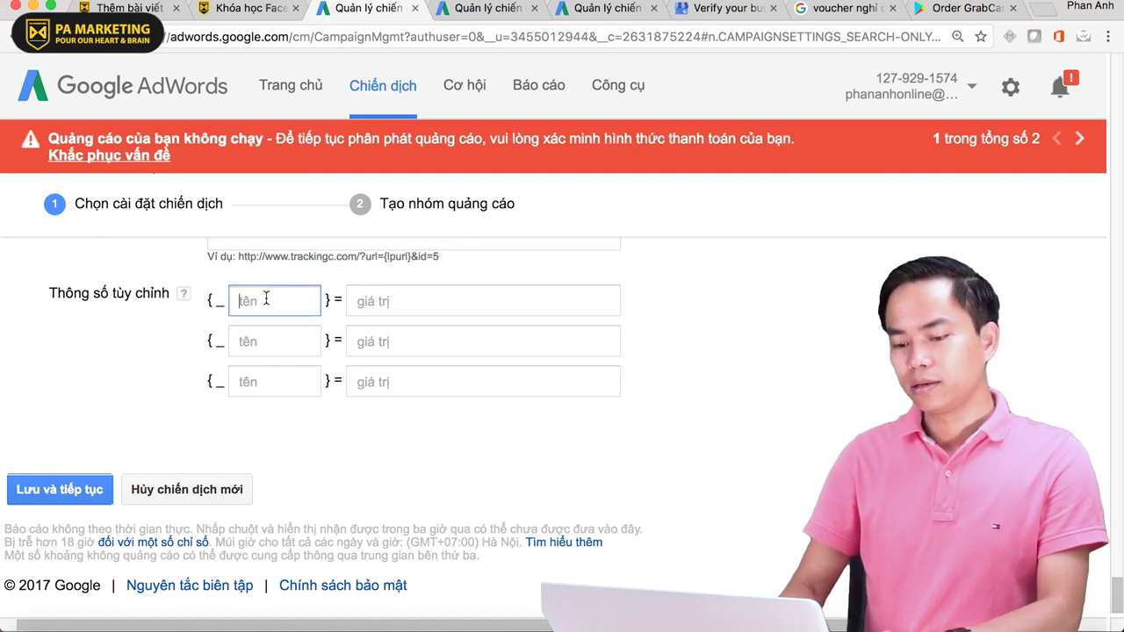
click(60, 489)
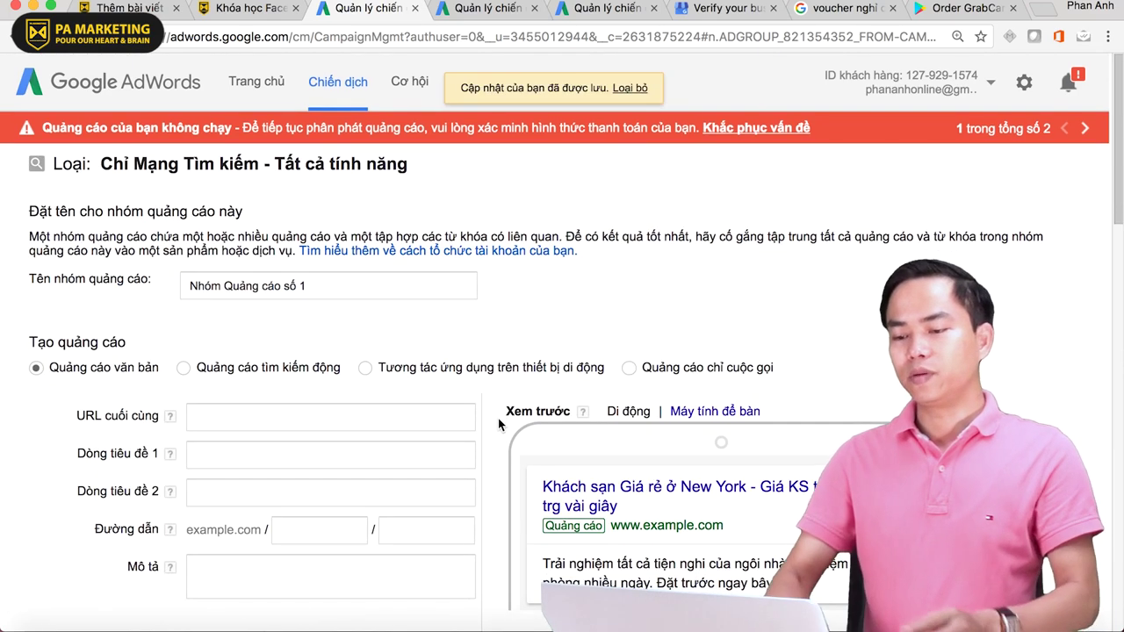
- Scroll through the new ad group form for 'Nhóm Quảng cáo số 1'
scroll(498, 424, down, 2)
scroll(498, 418, up, 2)
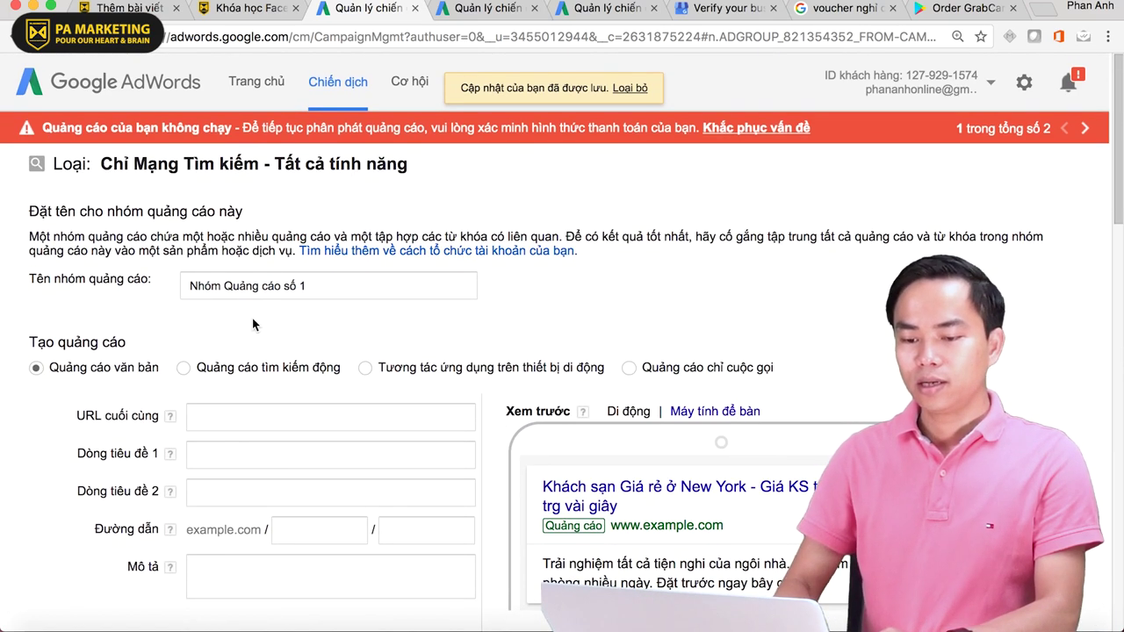
scroll(548, 262, down, 15)
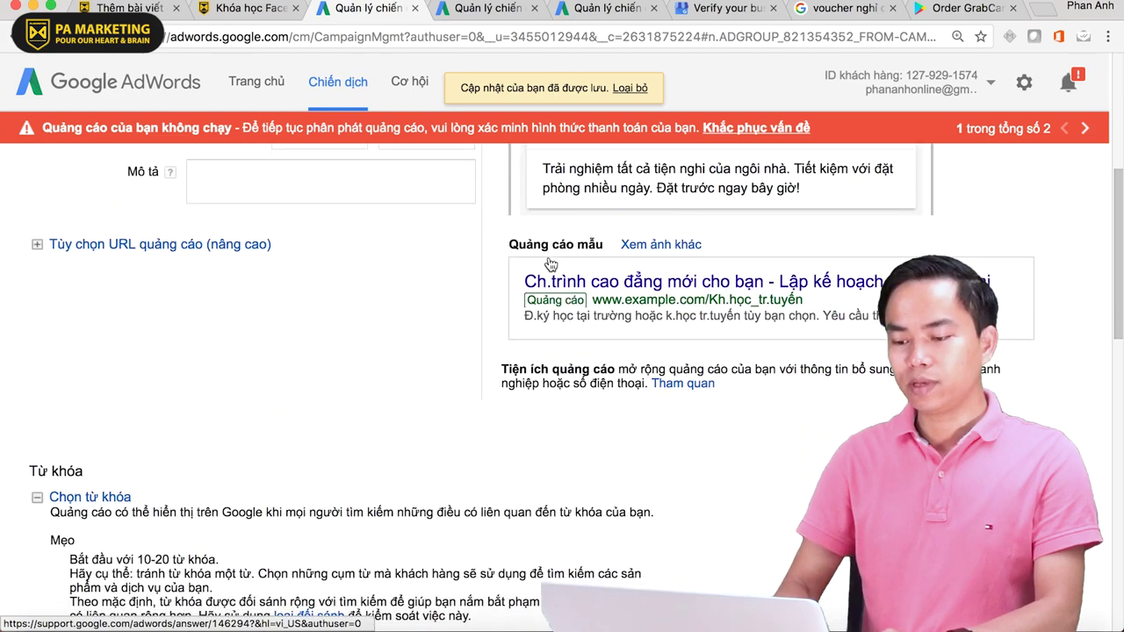
scroll(548, 262, up, 15)
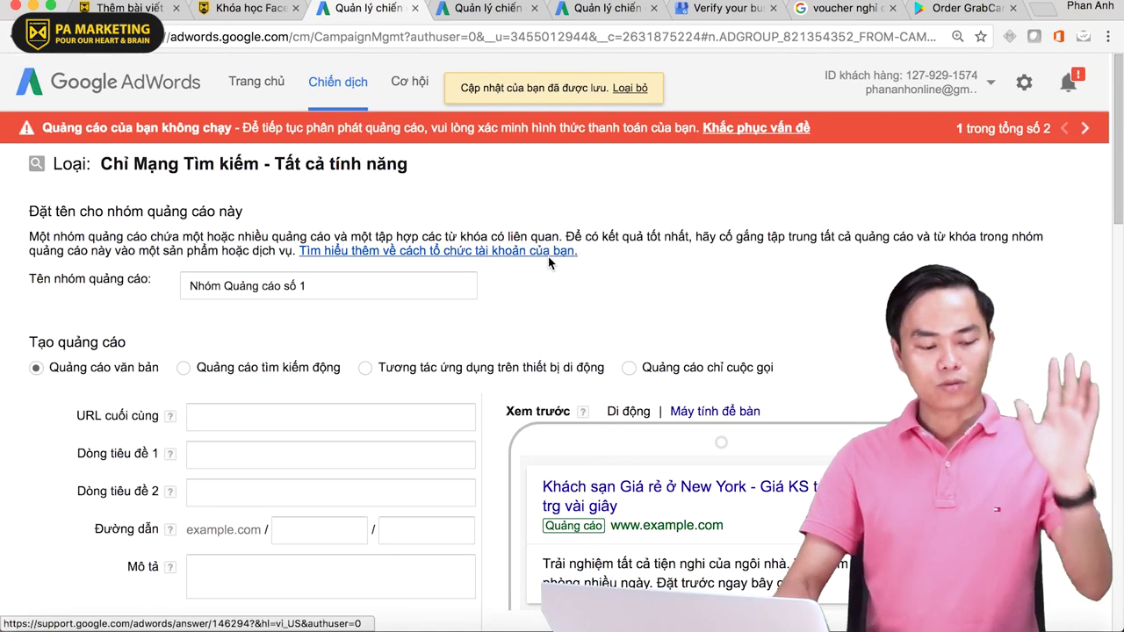